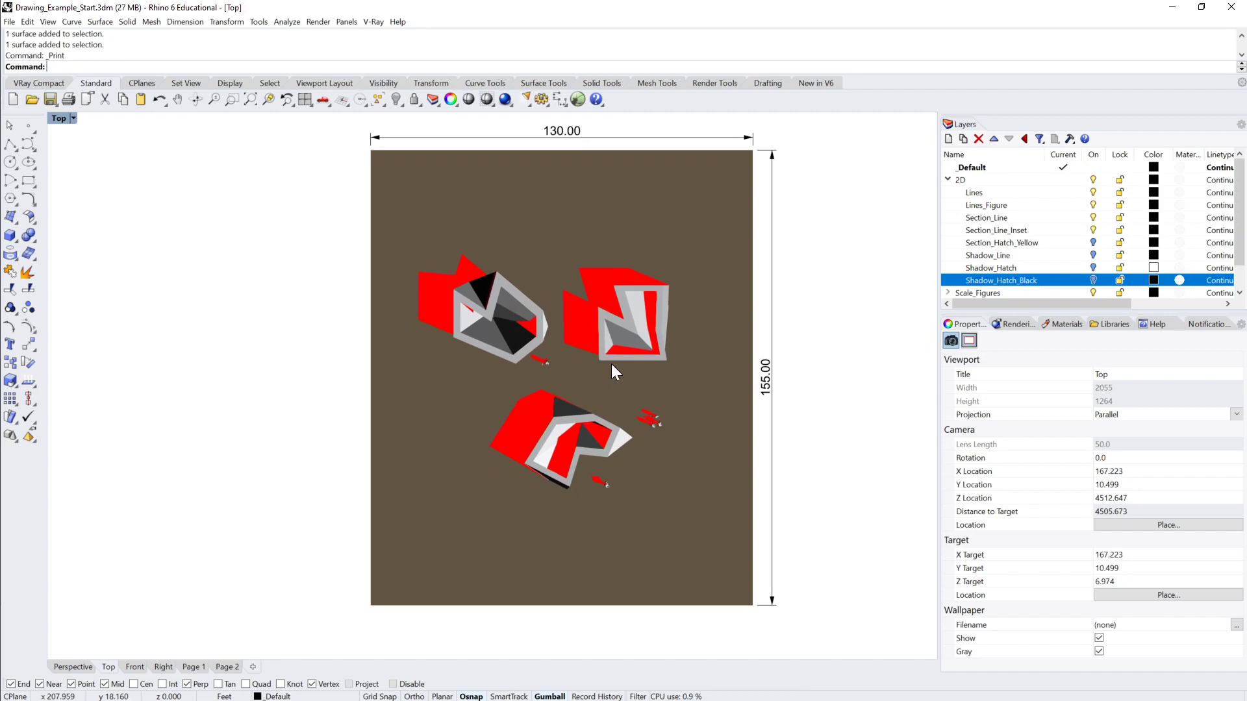
Step: Compare the Top viewport in Shaded display mode with Rendered display mode
click(62, 119)
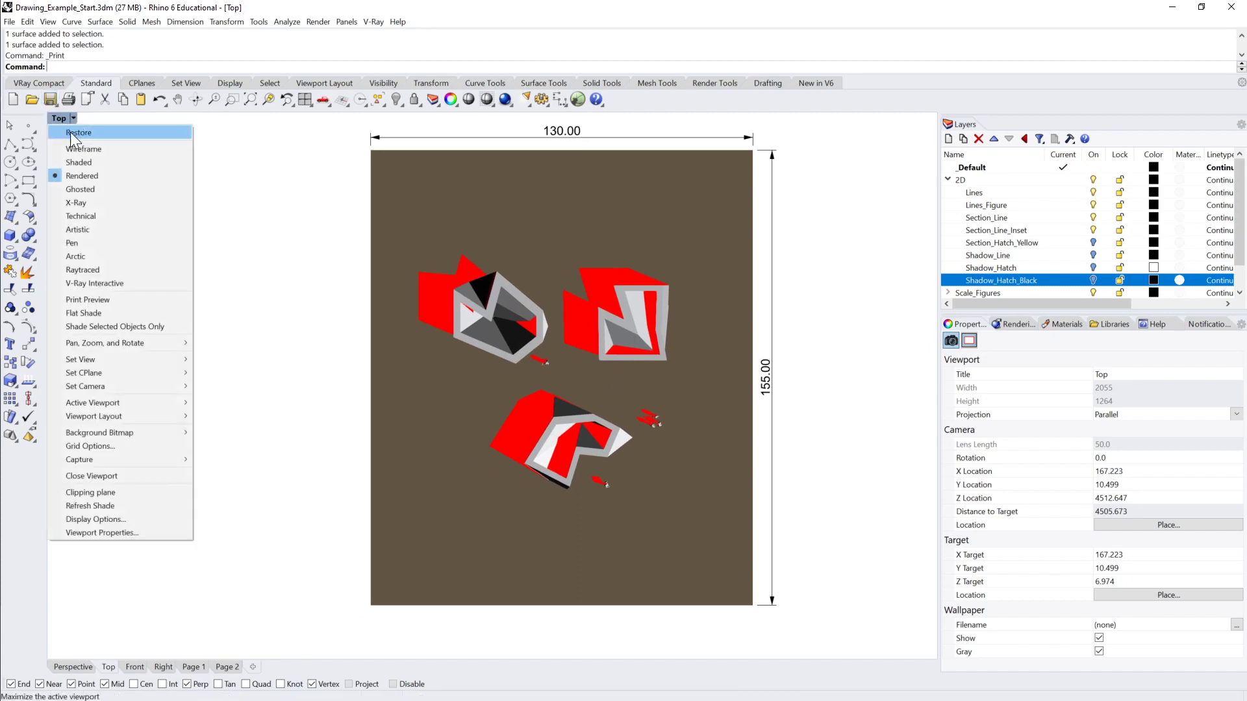
click(72, 162)
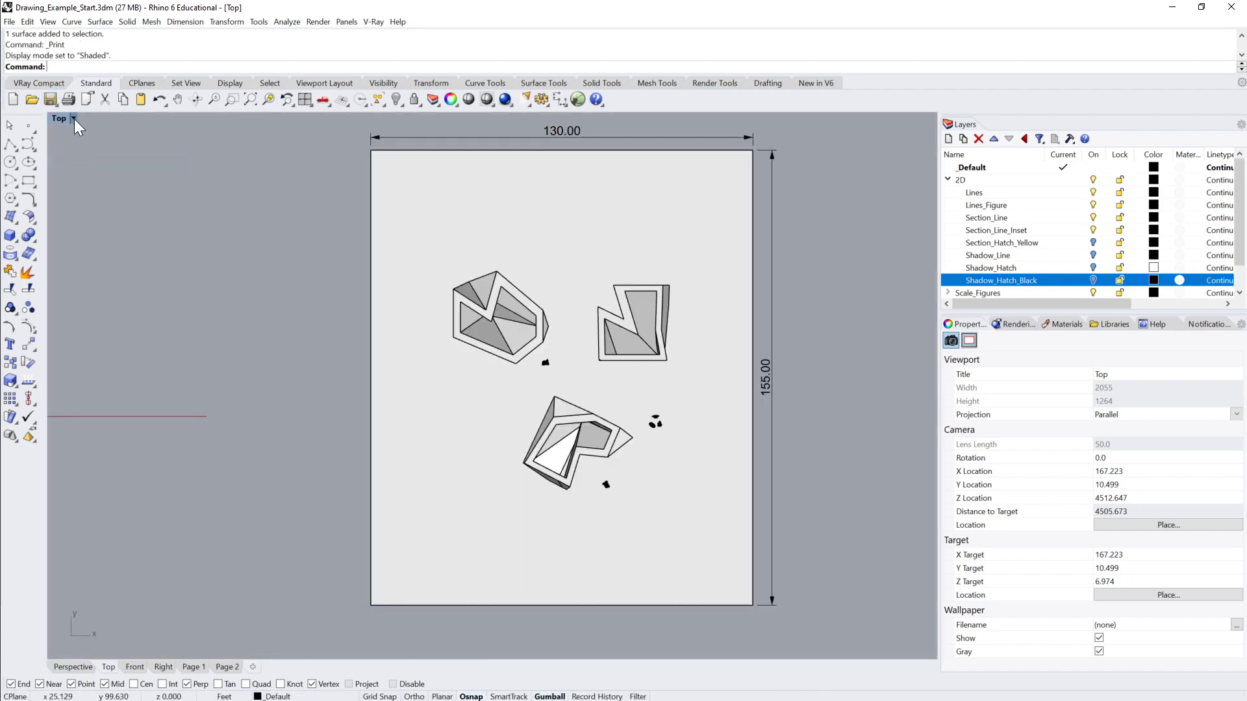
click(74, 118)
click(76, 177)
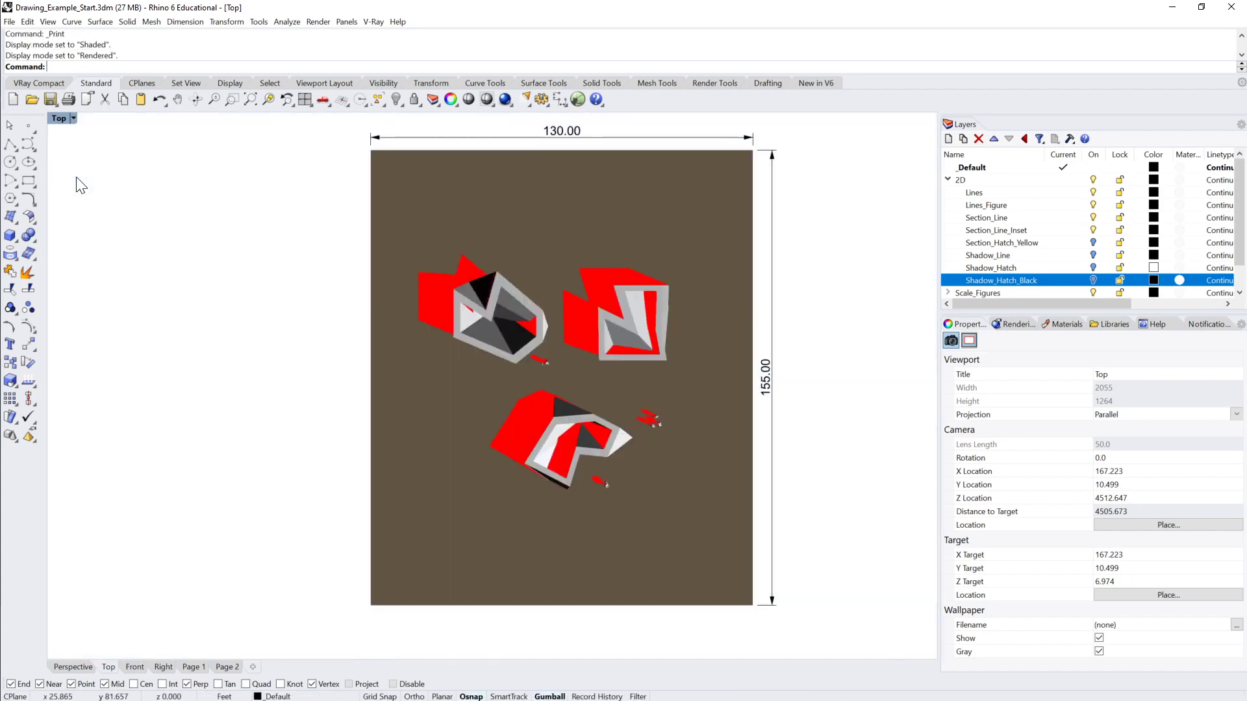
Step: Examine the rendered plan of the three buildings and their red cast shadows on the ground surface
right_drag(320, 214, 309, 199)
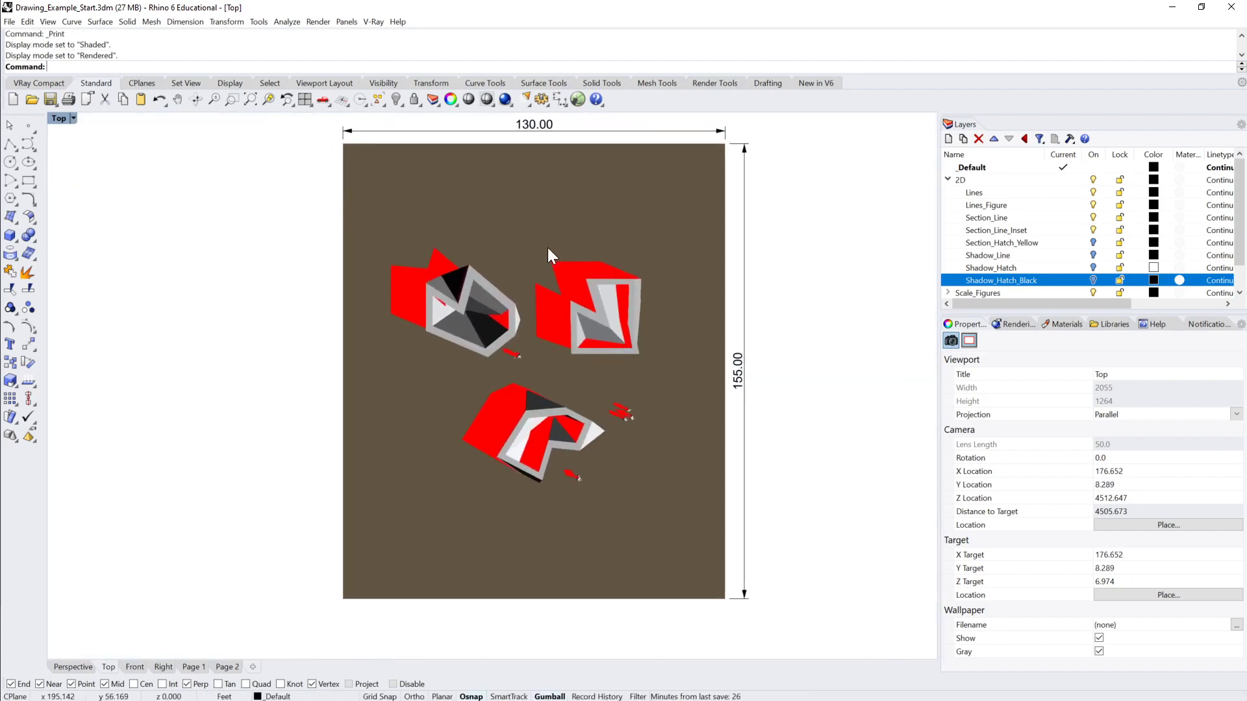
scroll(550, 283, up, 5)
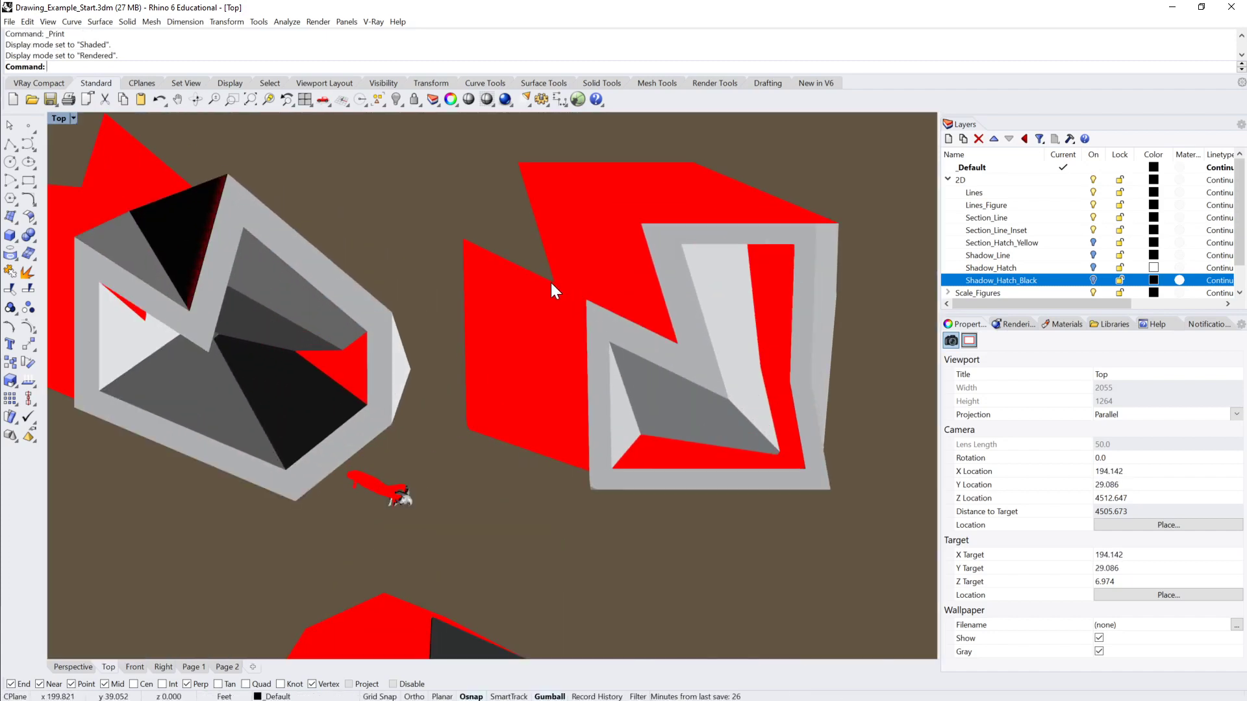
scroll(550, 282, down, 4)
scroll(551, 283, up, 1)
scroll(598, 293, down, 2)
right_drag(589, 307, 590, 314)
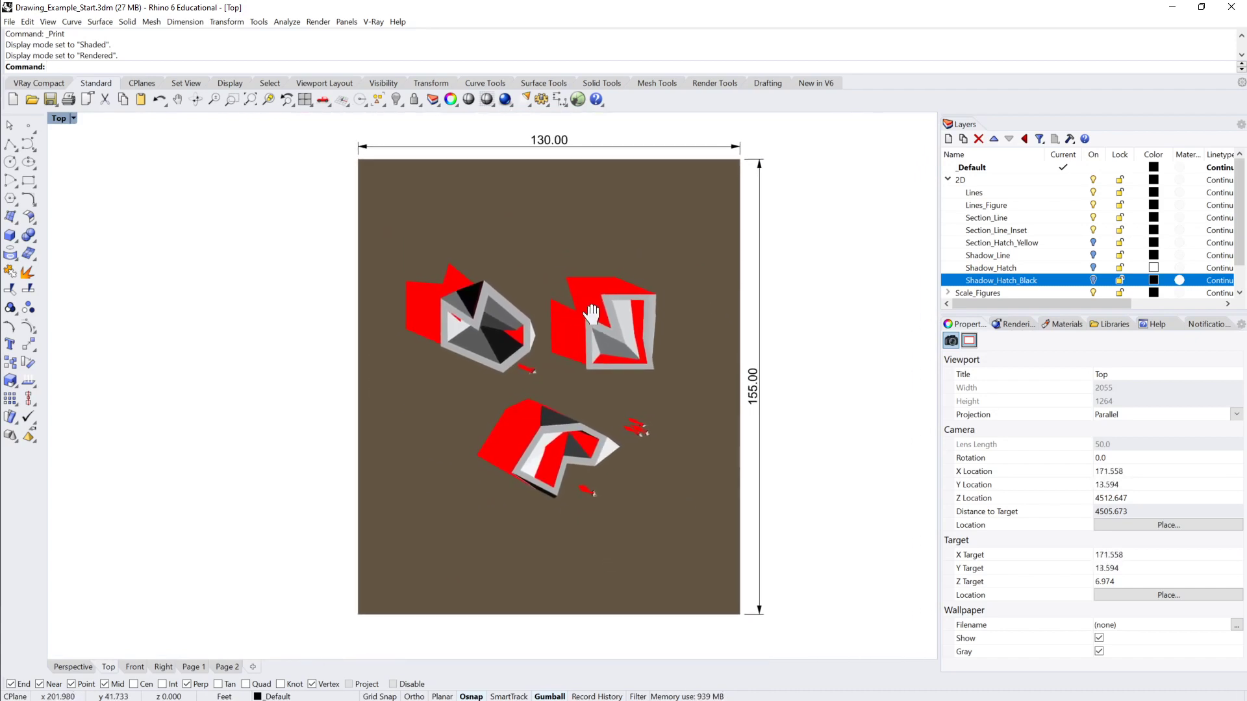
click(73, 118)
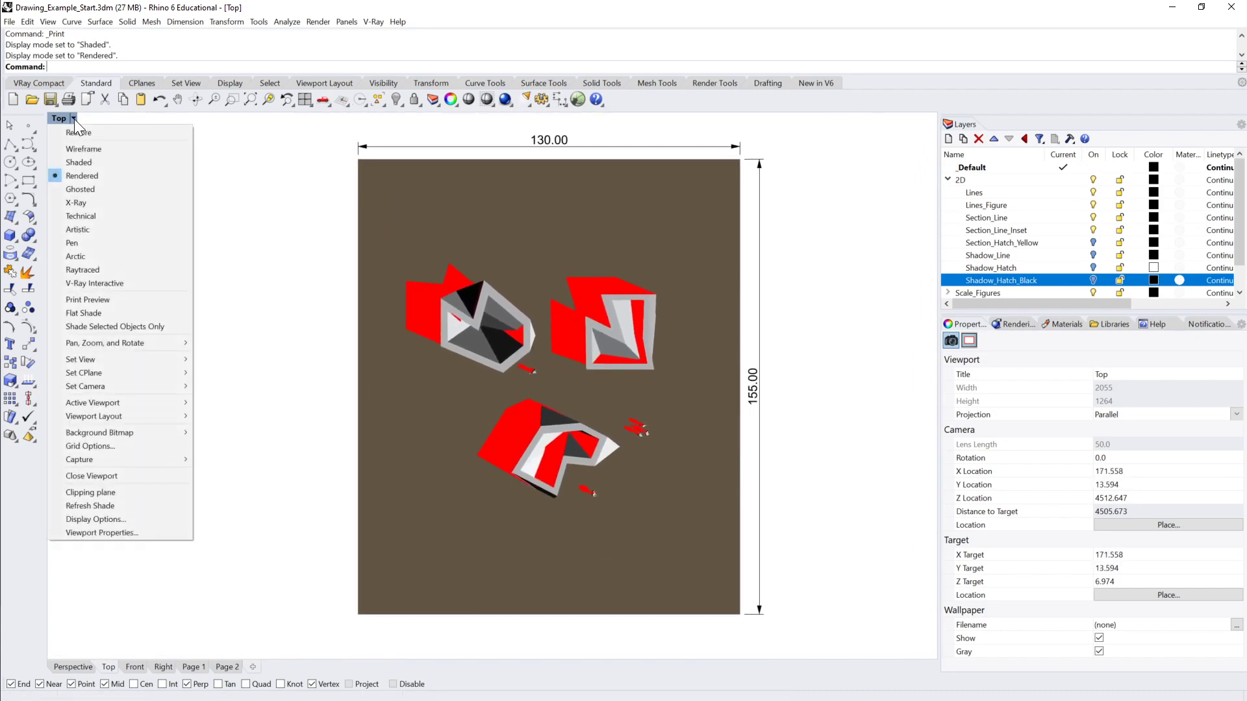
click(831, 288)
right_drag(775, 287, 796, 292)
scroll(626, 330, up, 3)
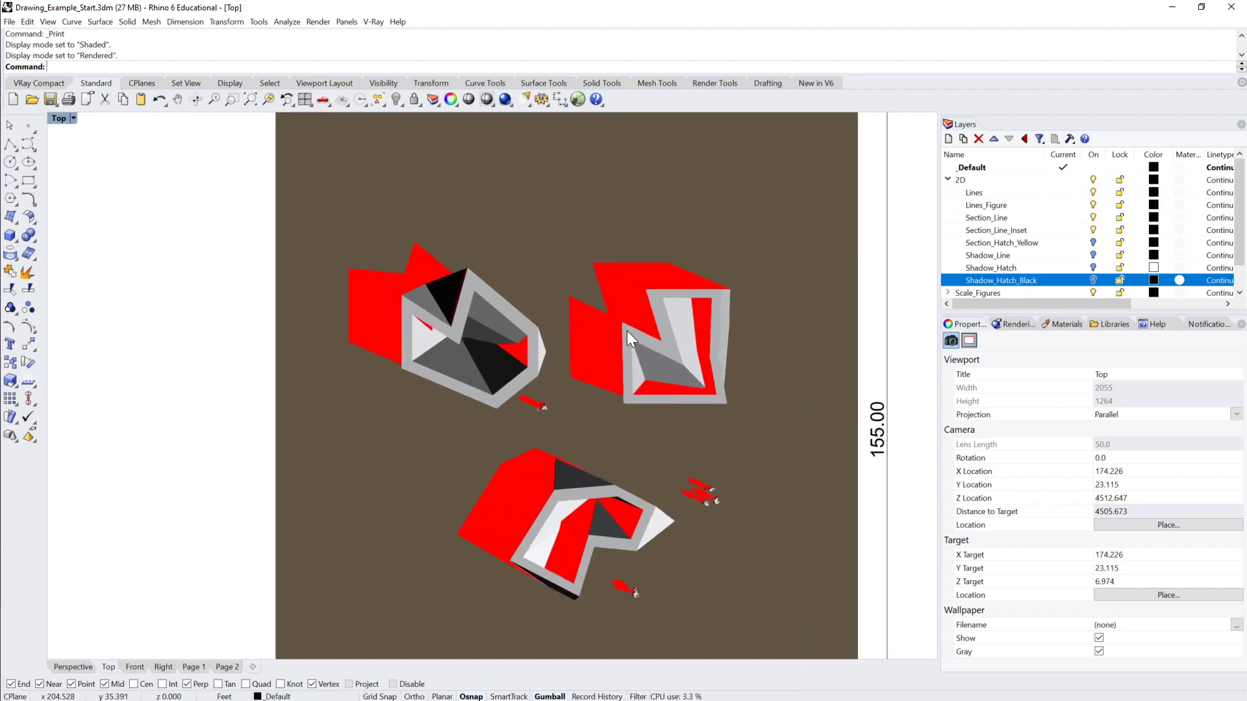
scroll(591, 322, down, 2)
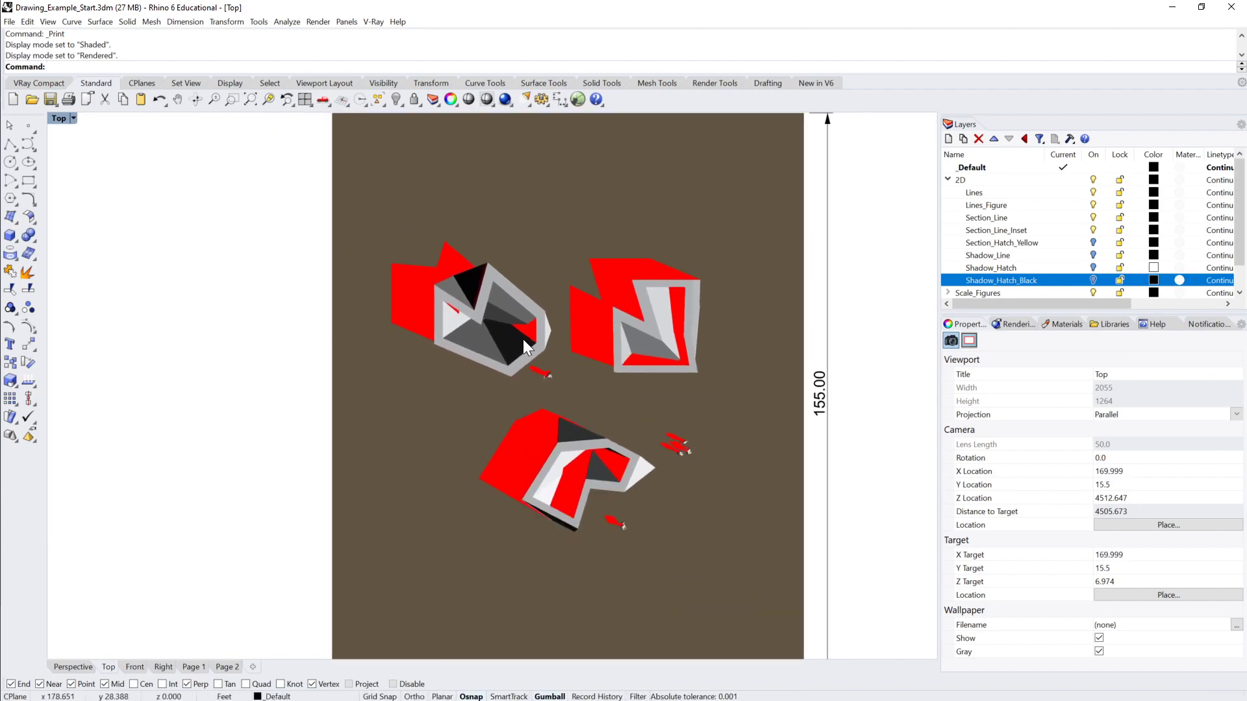
Step: Inspect the shadows inside the upper-left building and around the scale figures up close
scroll(500, 335, up, 5)
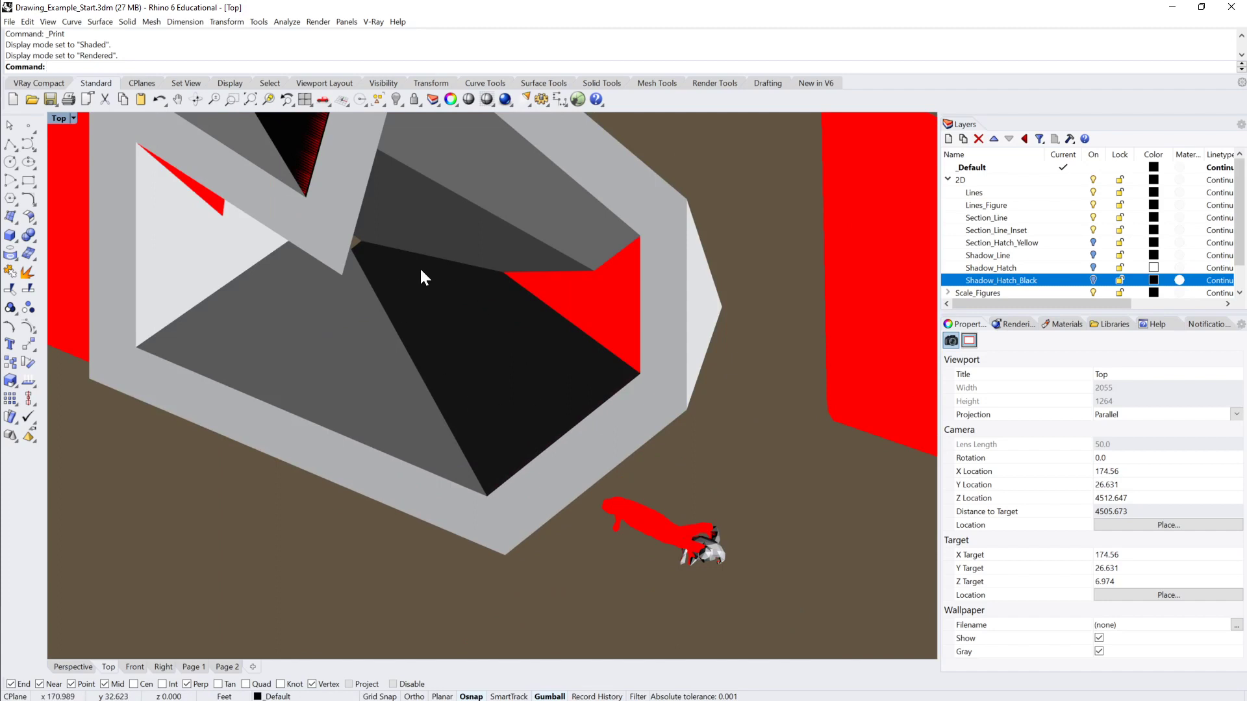
scroll(446, 325, down, 4)
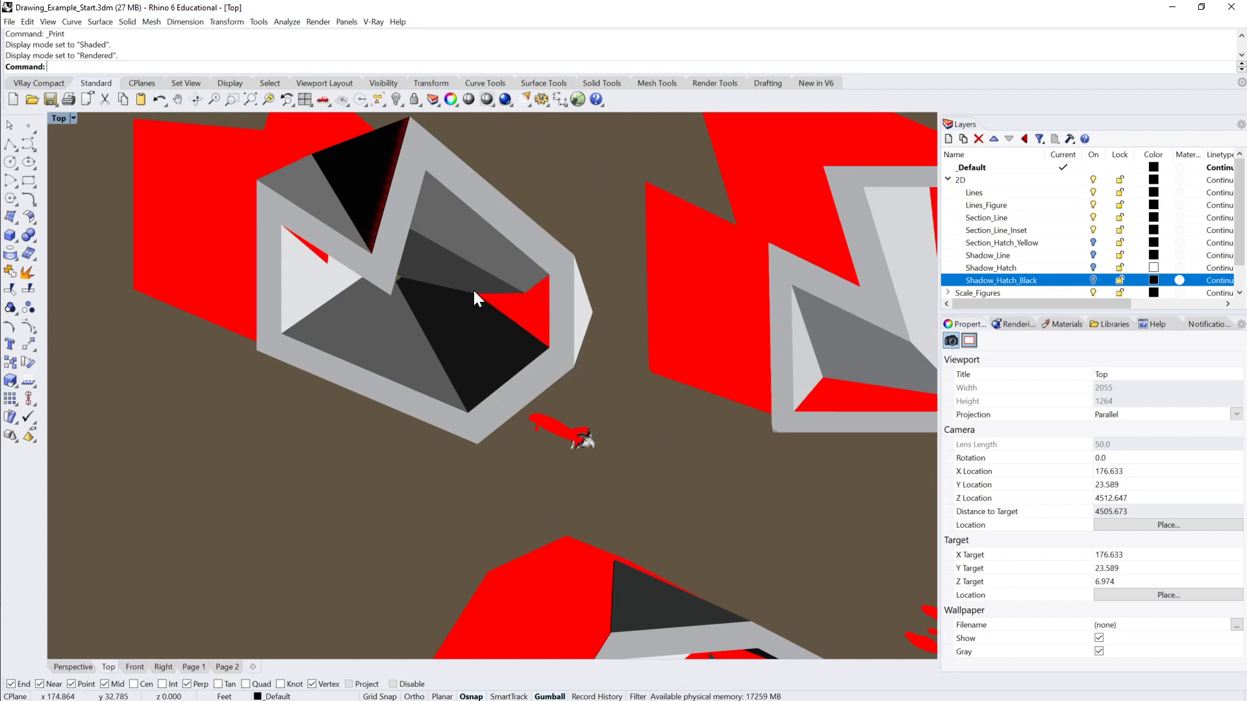
scroll(555, 279, down, 2)
scroll(555, 341, up, 5)
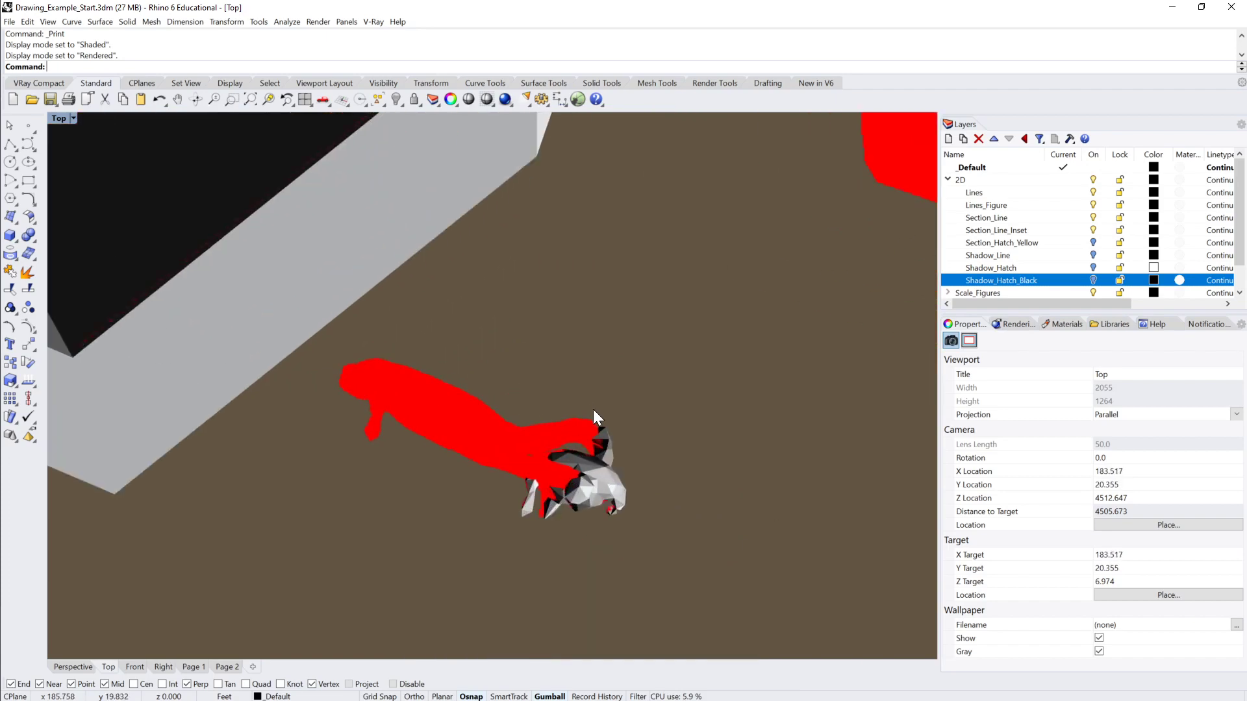
scroll(500, 339, down, 4)
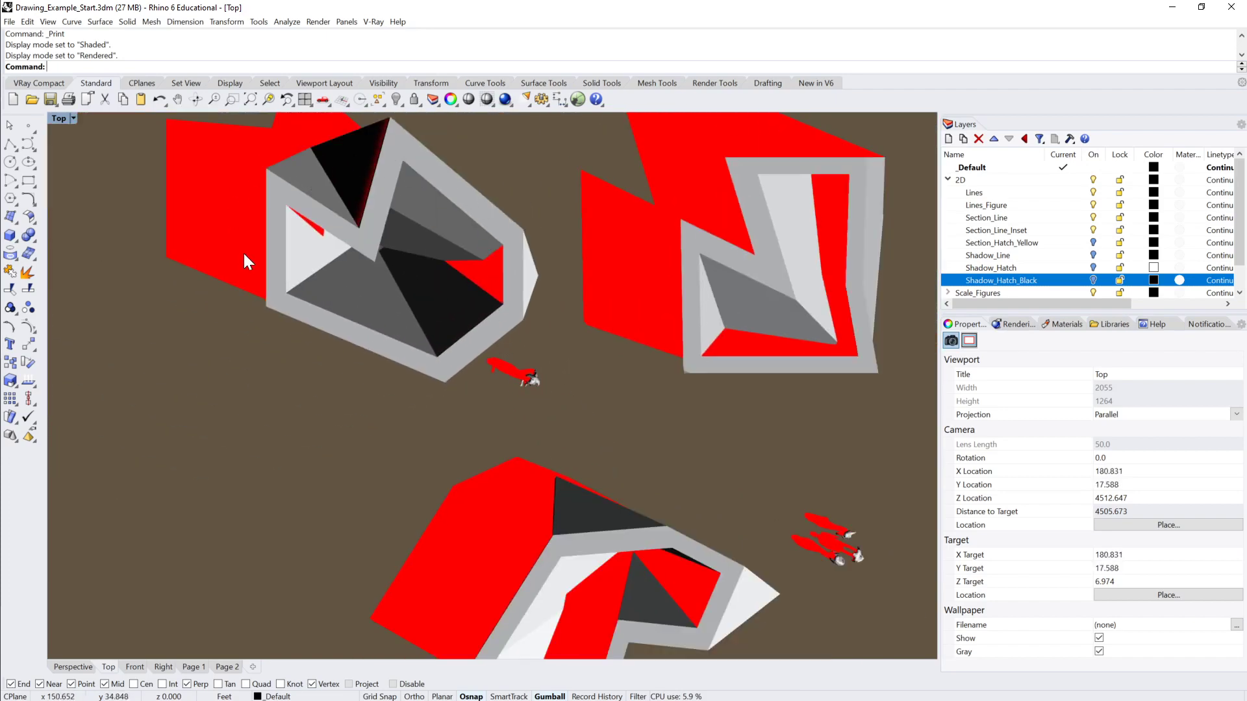
scroll(356, 275, down, 5)
scroll(465, 234, up, 8)
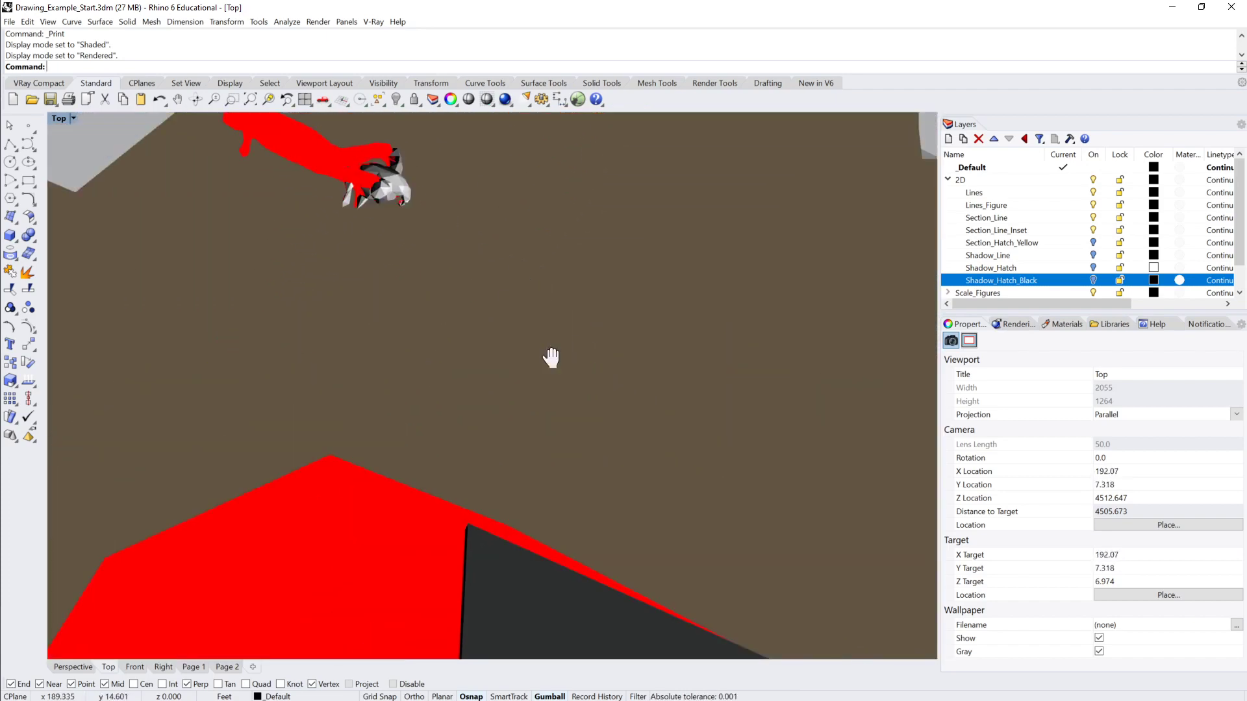
scroll(551, 357, down, 4)
scroll(526, 345, up, 8)
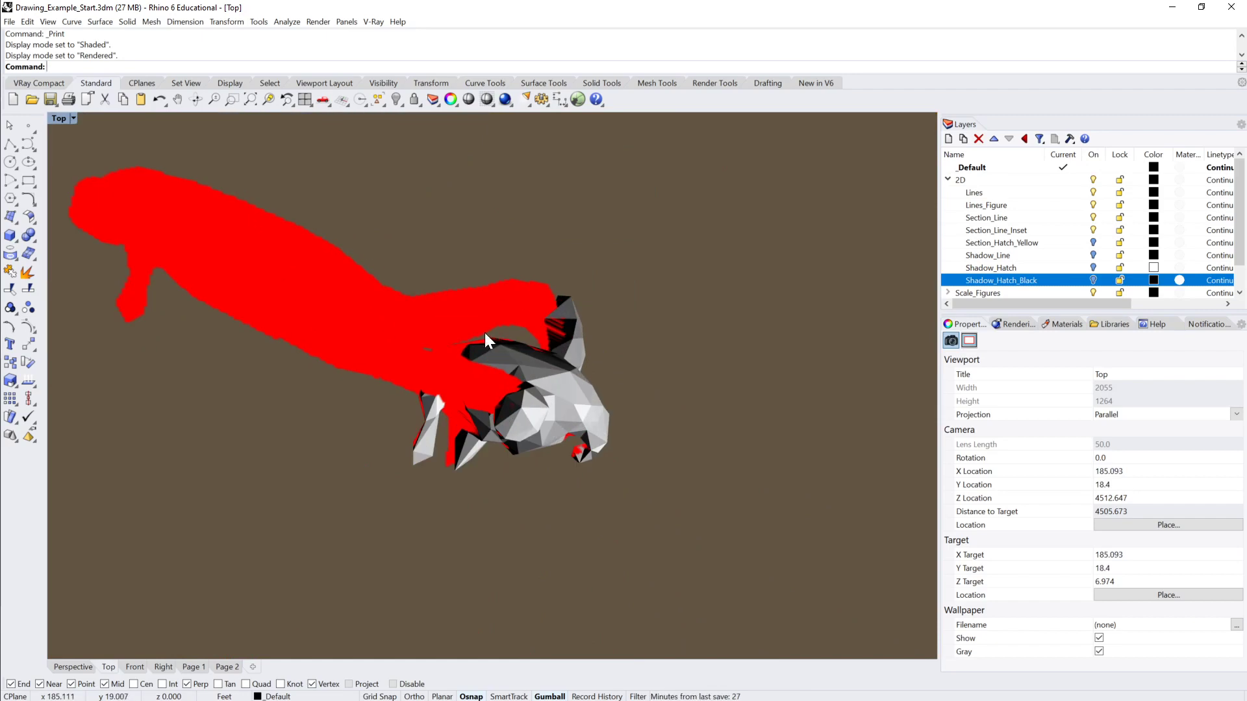
scroll(524, 352, down, 6)
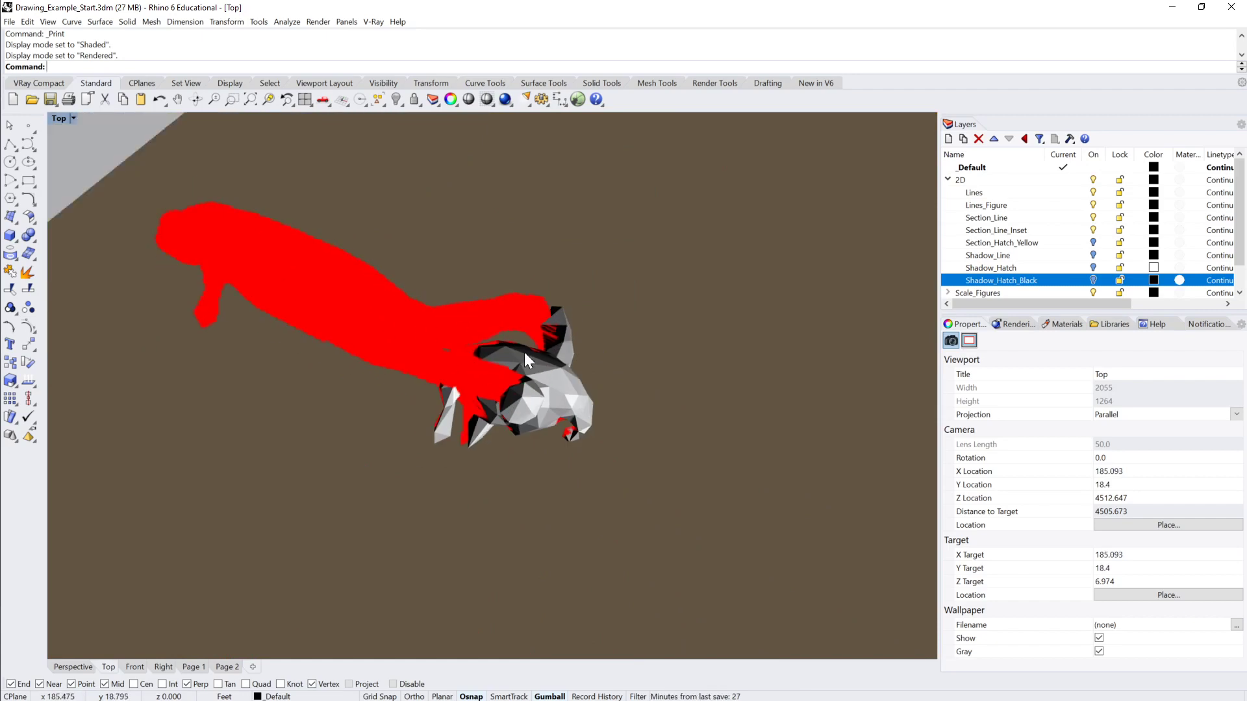
scroll(648, 322, up, 6)
scroll(546, 353, up, 4)
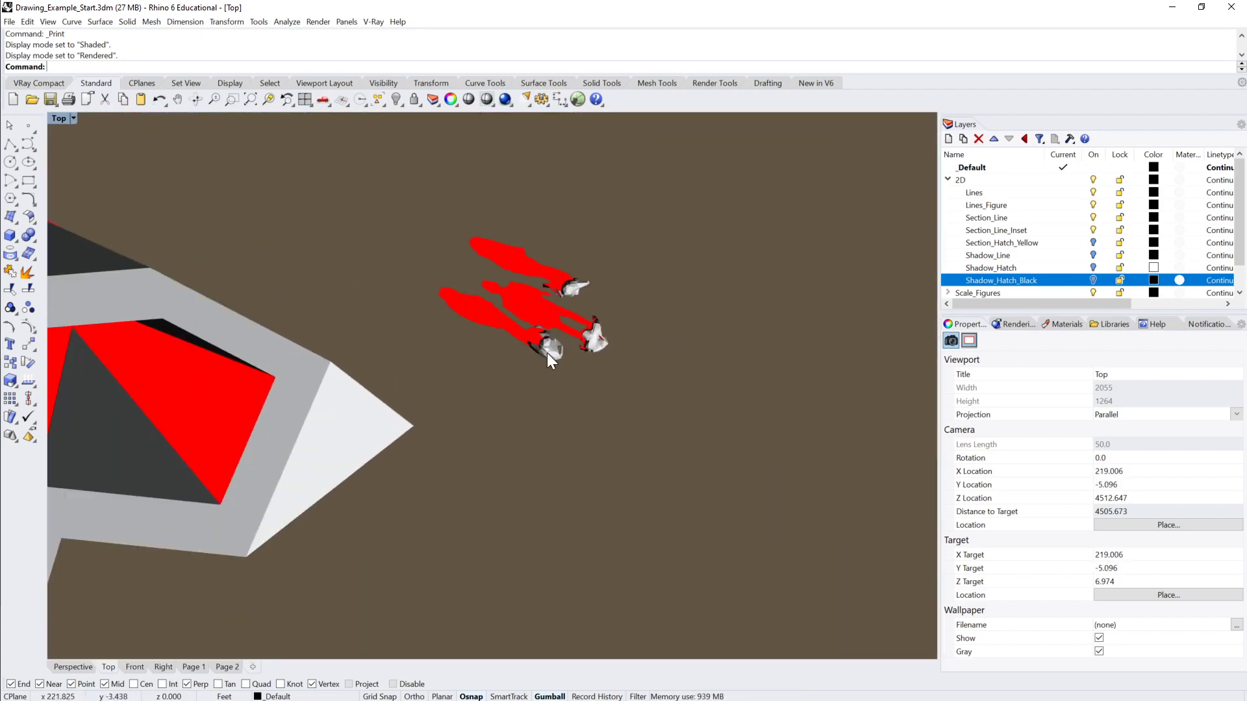
scroll(527, 334, down, 6)
scroll(610, 411, down, 2)
scroll(611, 410, up, 3)
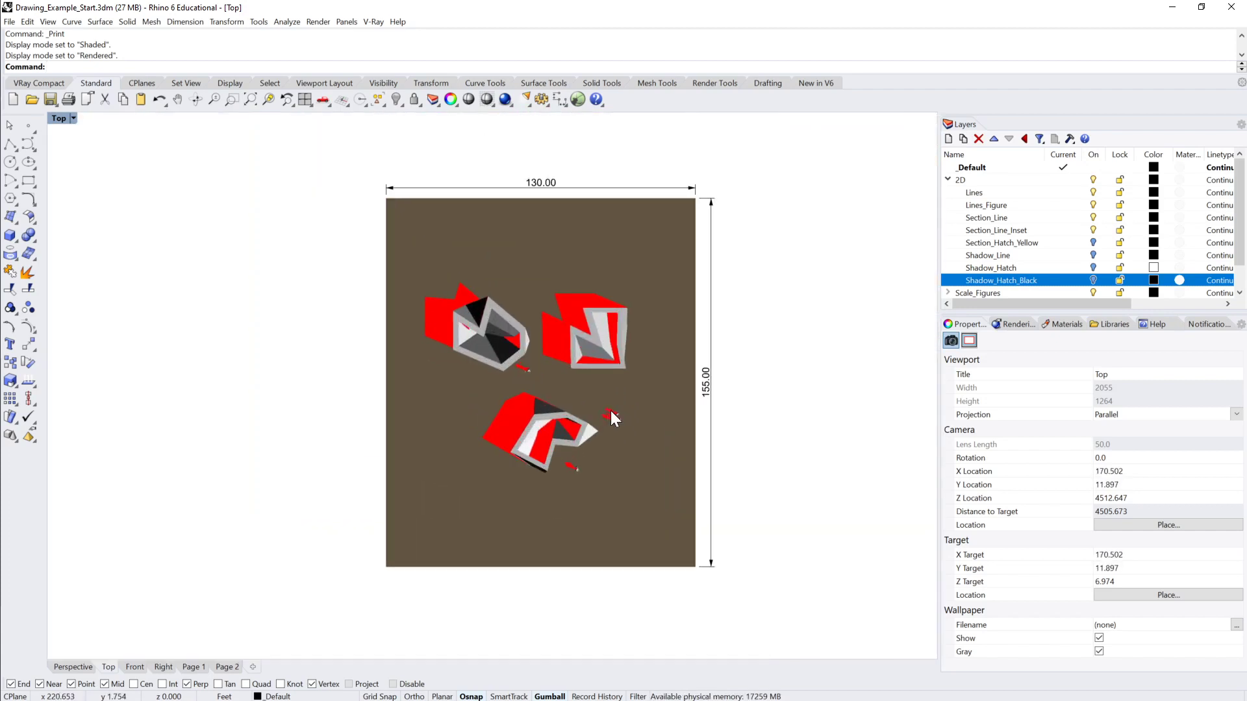
scroll(624, 413, up, 2)
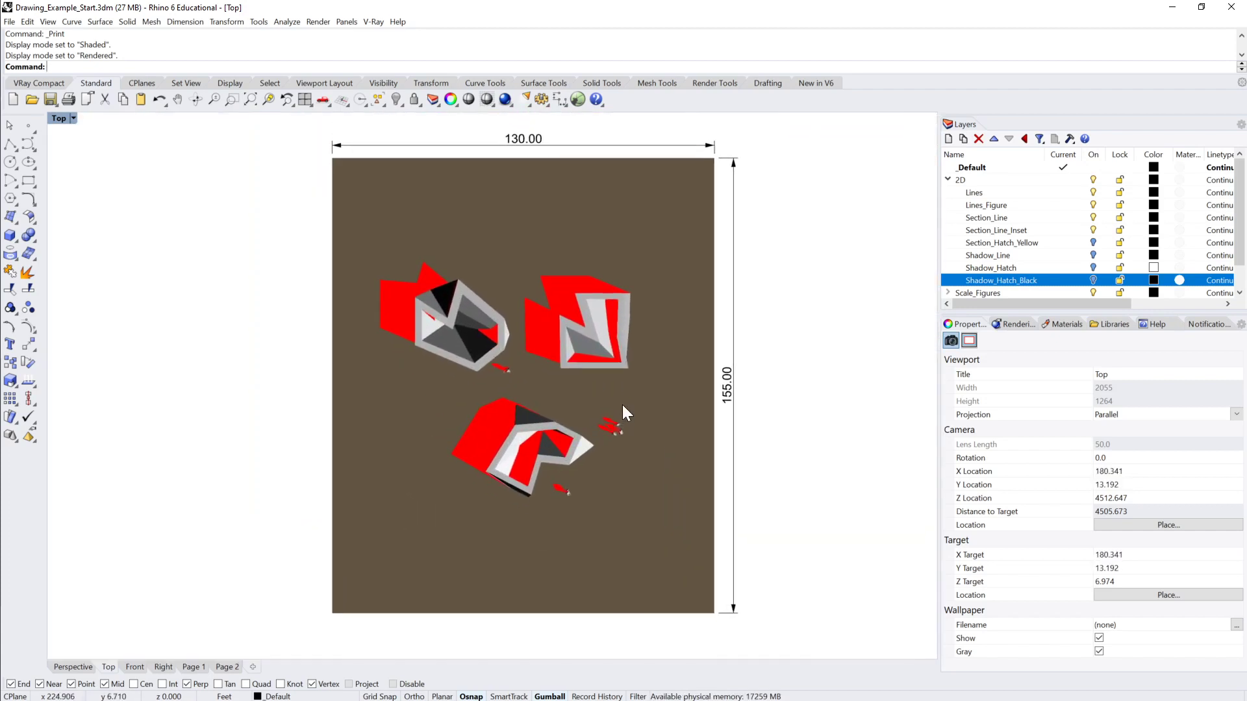
right_drag(635, 410, 635, 411)
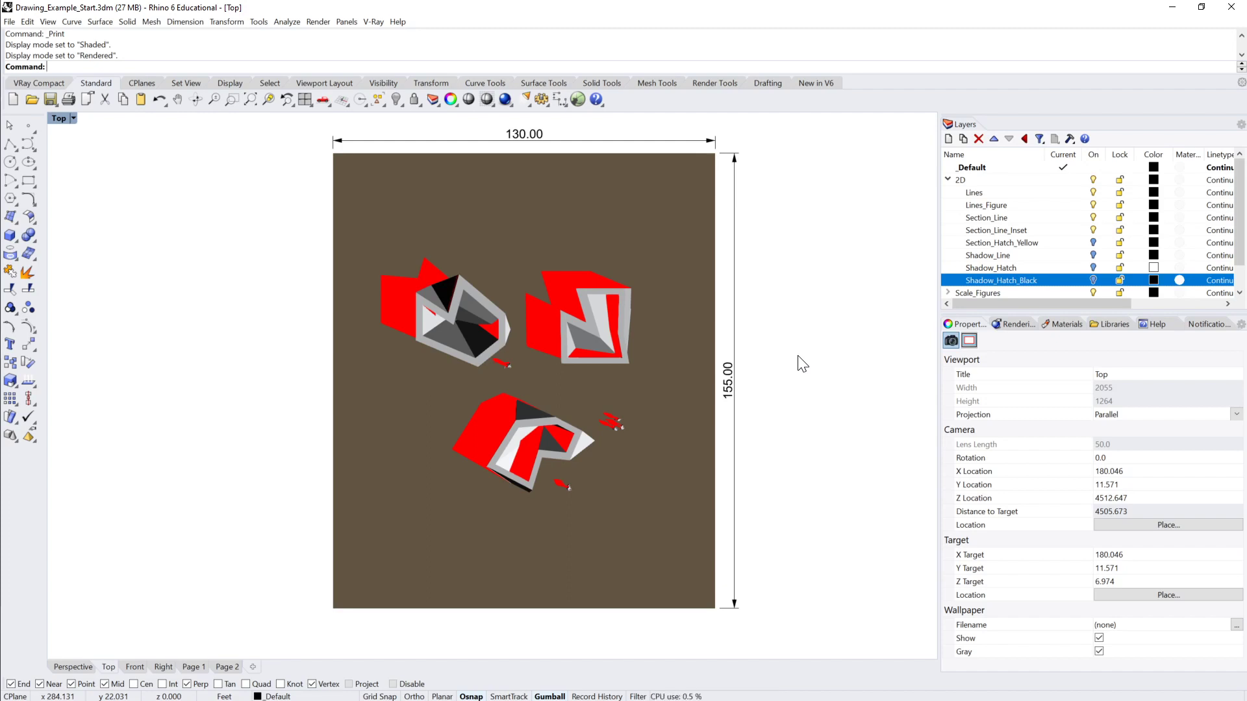
Step: Set the print destination to Image File (PNG, BMP, TIF, ...) and close the print setup keeping this choice
text(Print)
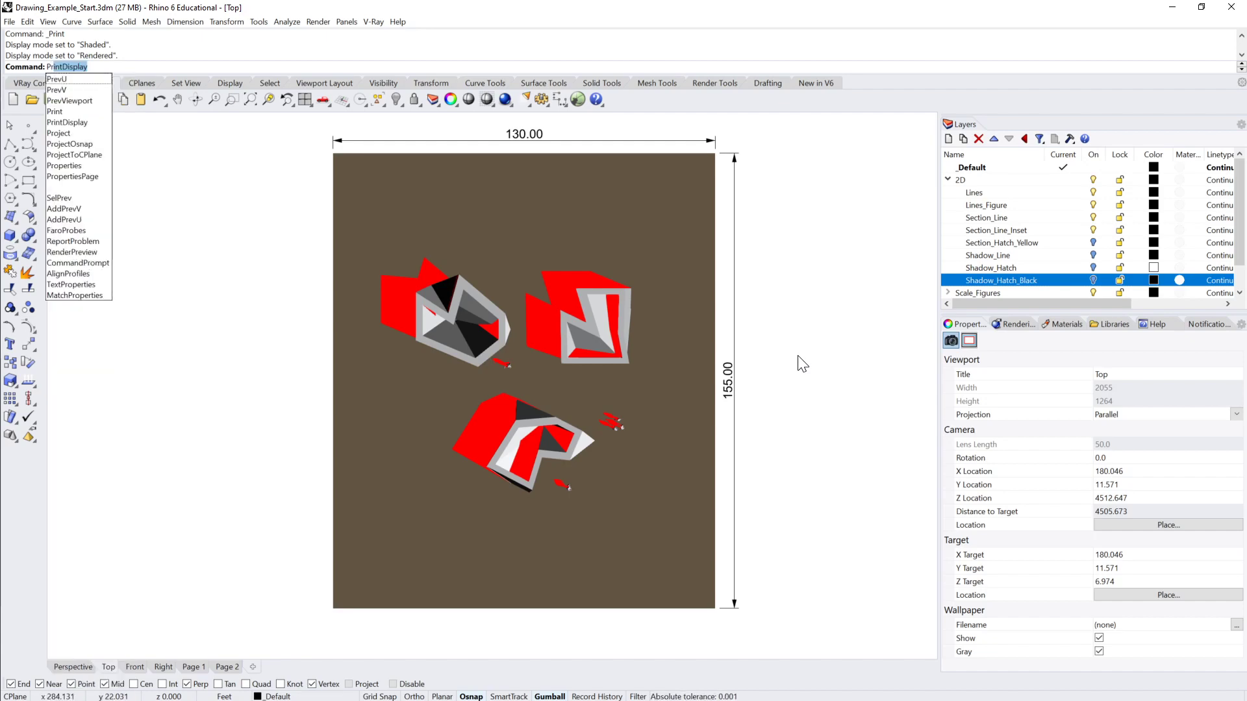
key(Return)
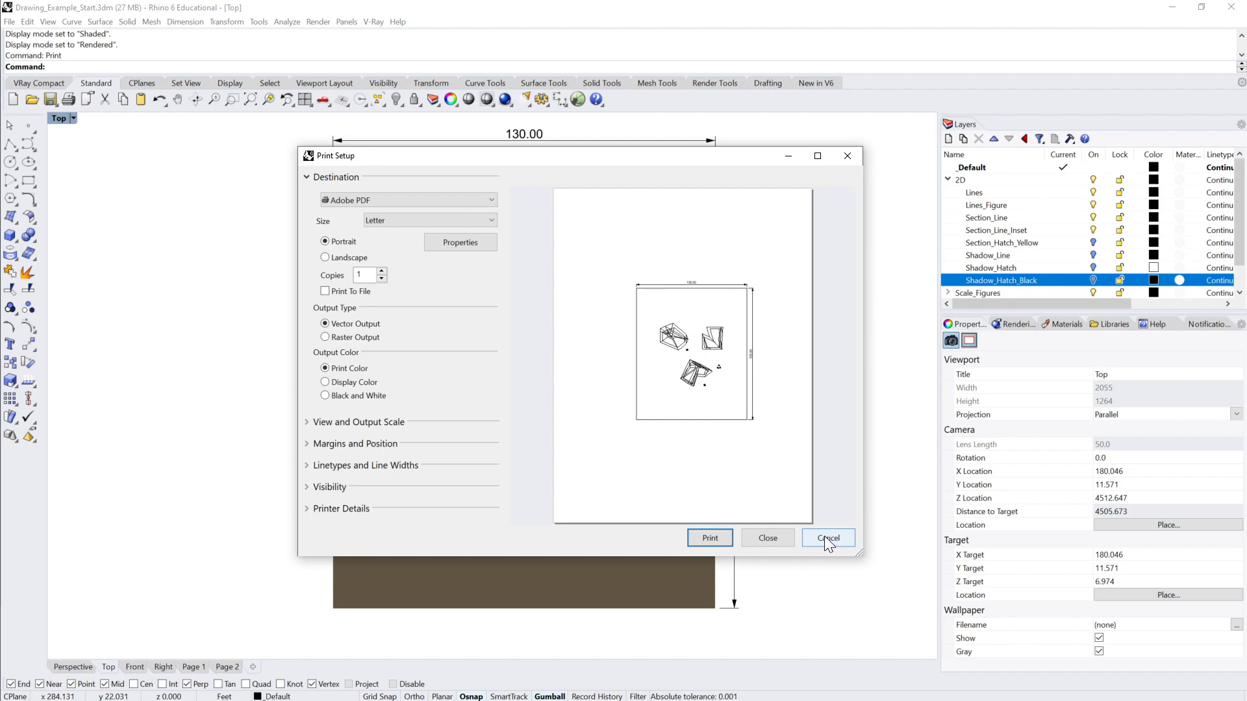
click(490, 199)
click(516, 198)
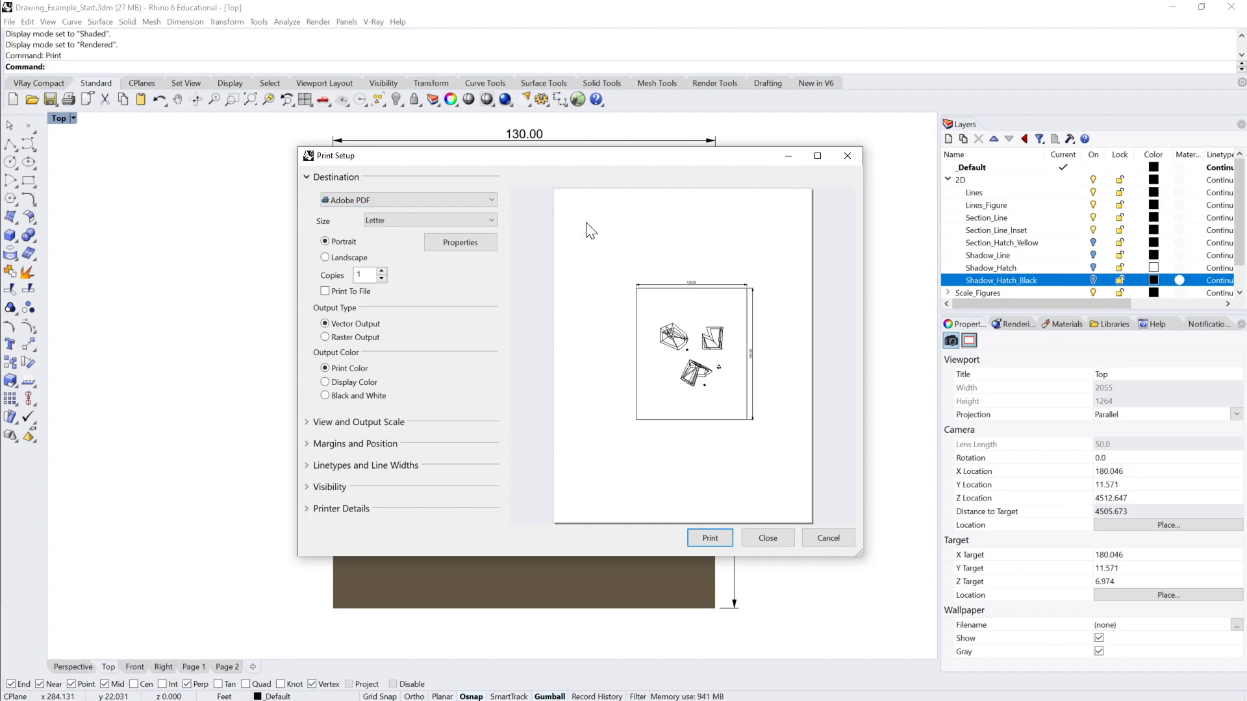
click(492, 200)
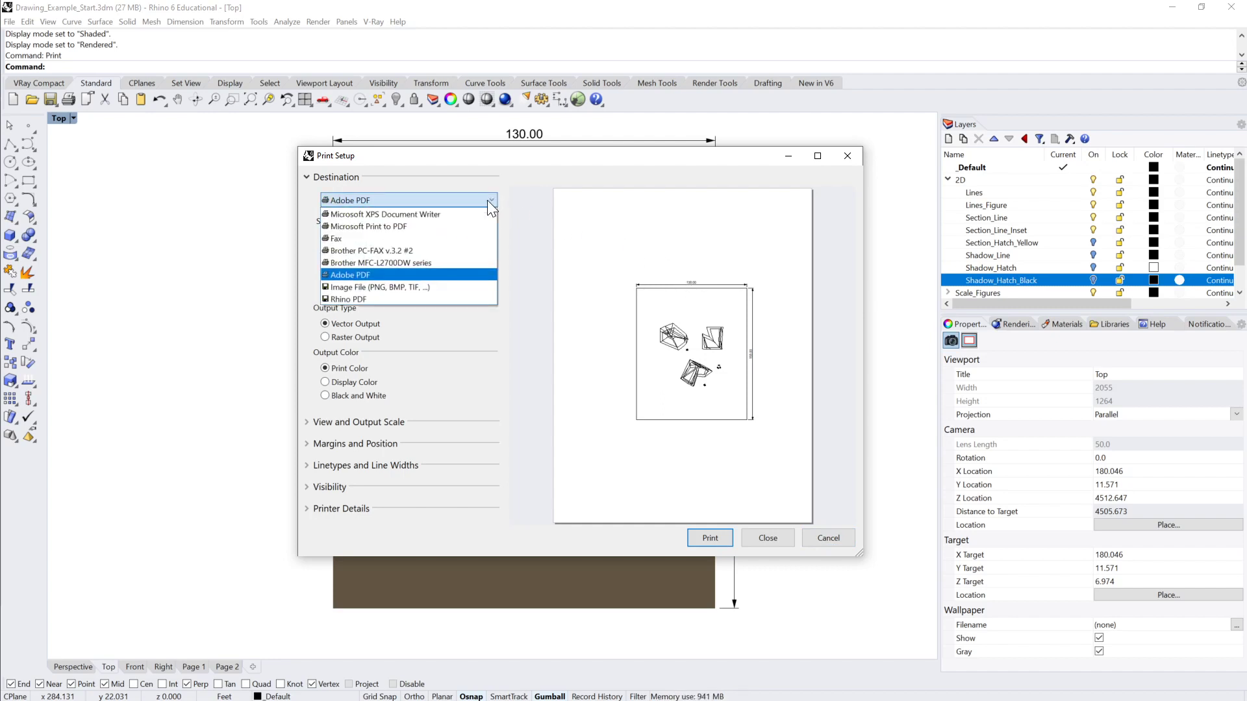
click(510, 192)
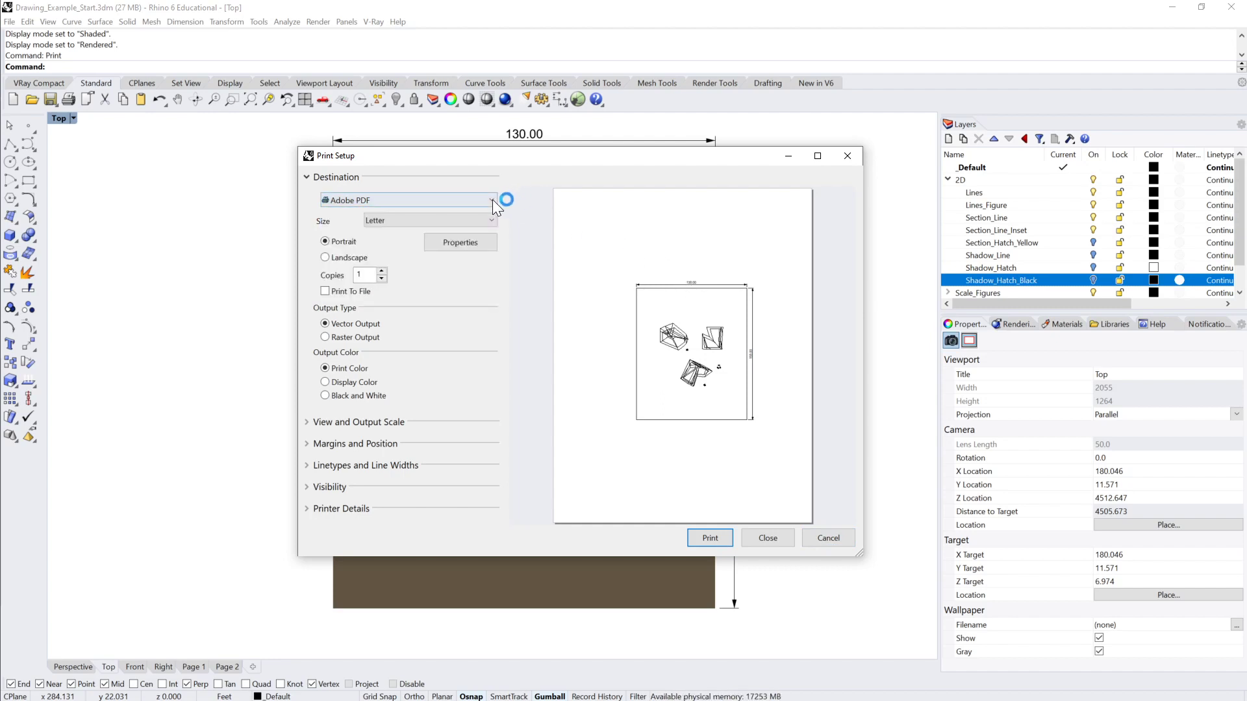
click(492, 200)
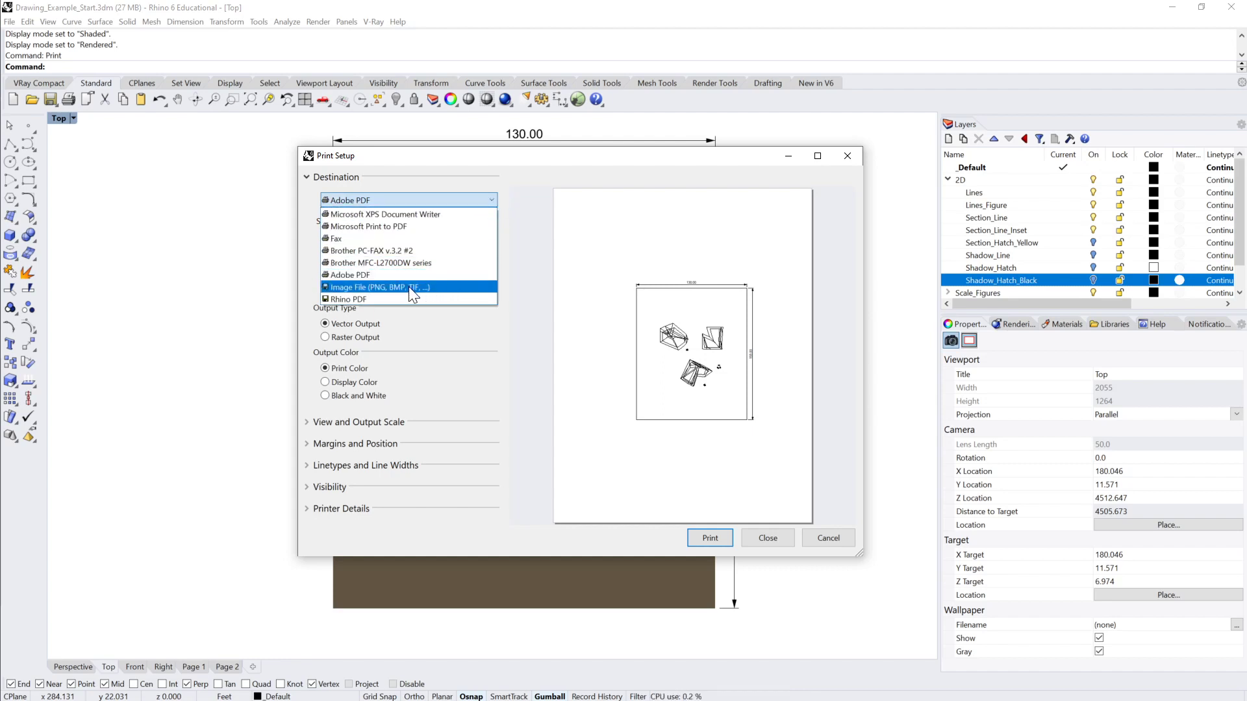
click(389, 276)
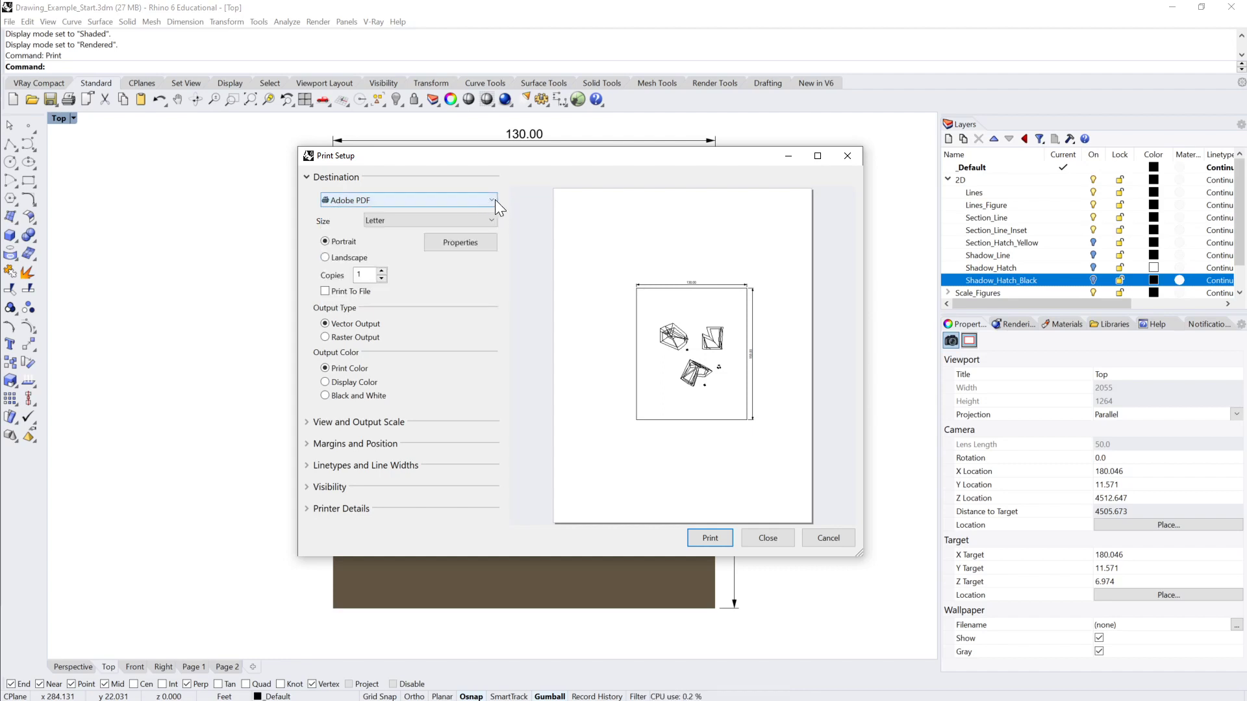
click(492, 200)
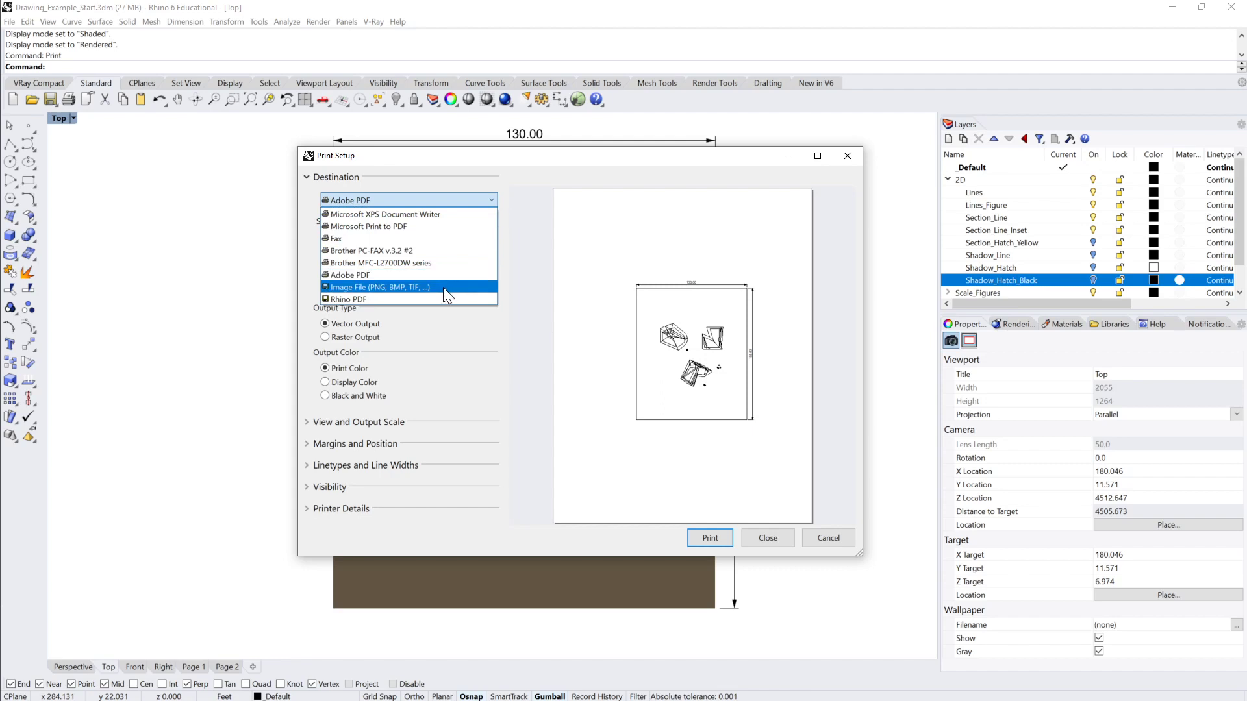
click(435, 287)
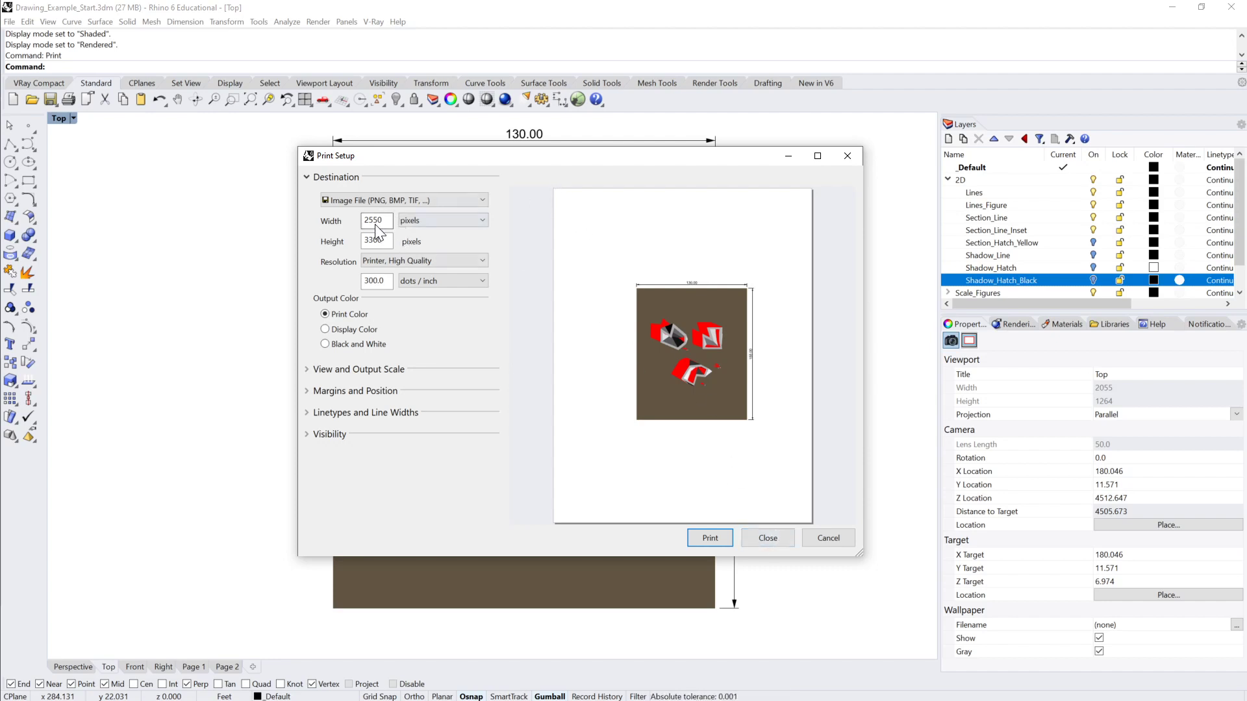
click(768, 538)
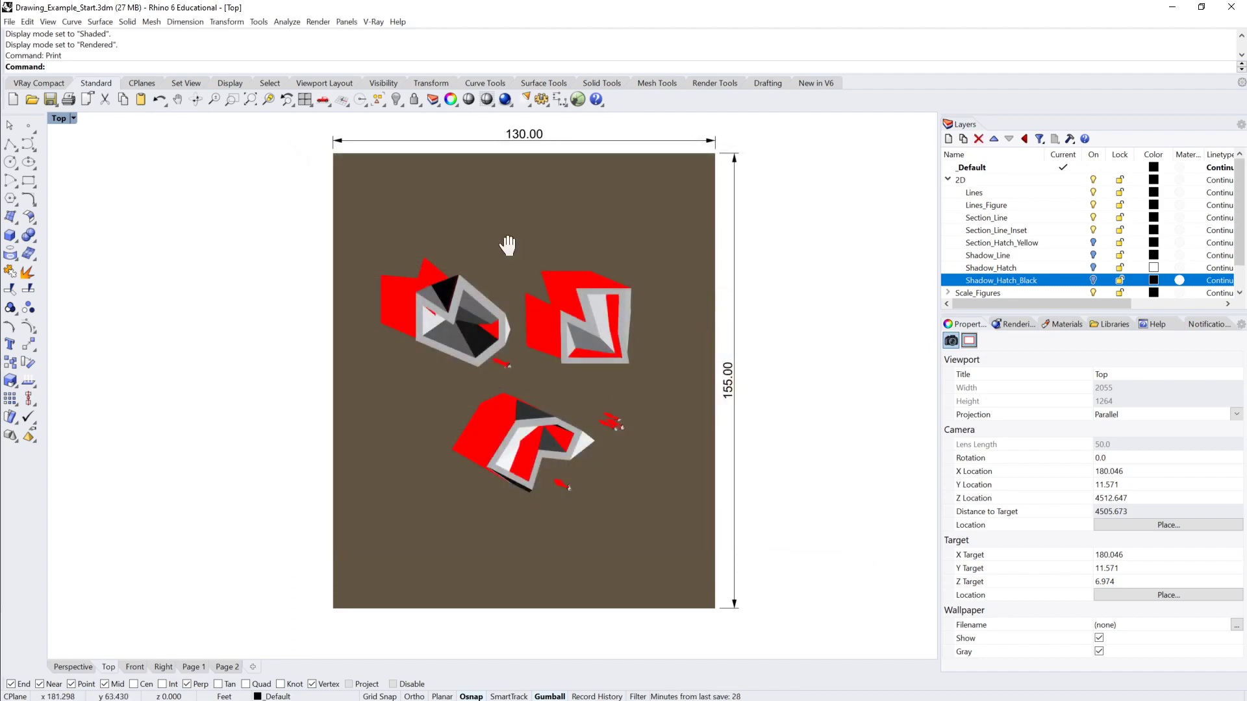
Step: Check the horizontal and vertical dimensions of the ground surface to determine the drawing's proportions
right_drag(508, 245, 515, 250)
click(539, 152)
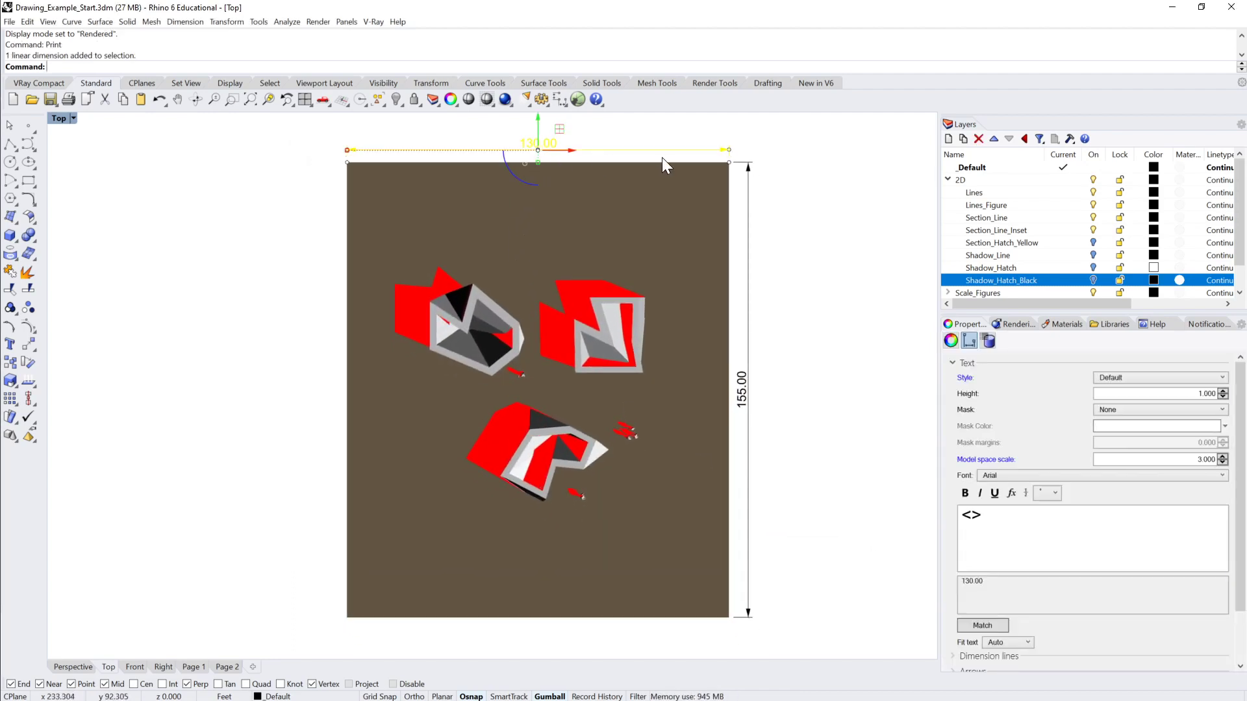
key(Escape)
click(696, 165)
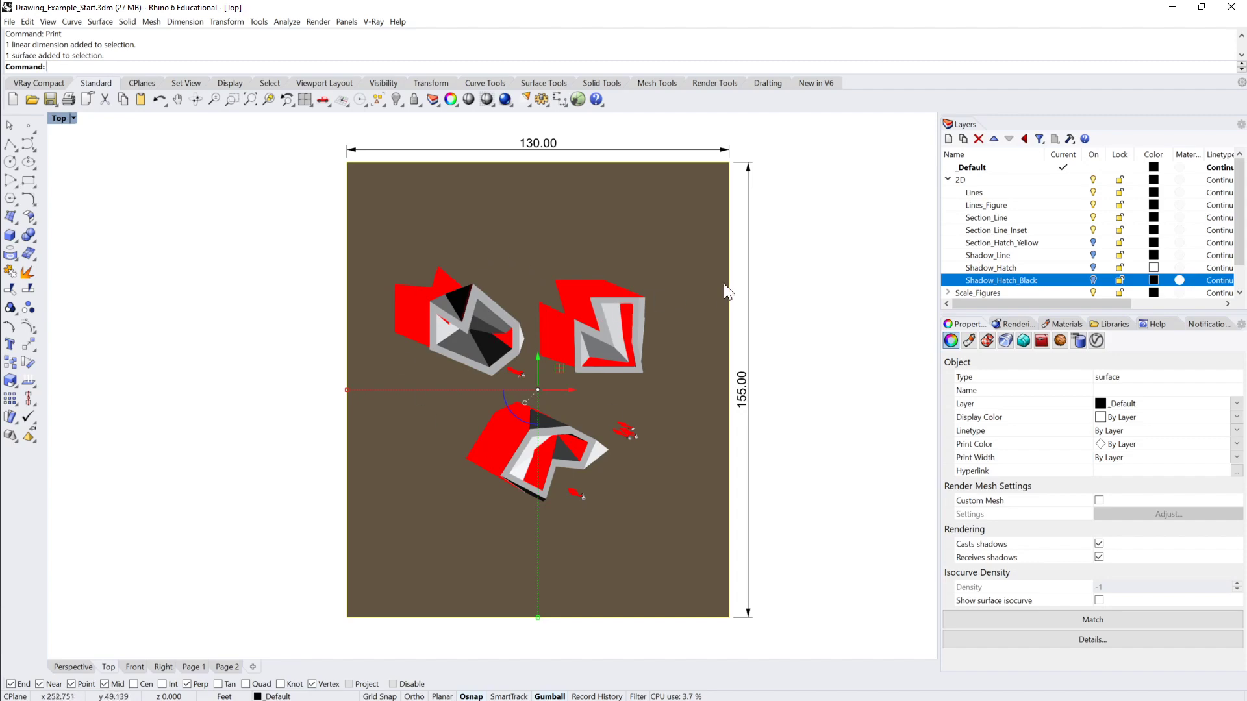
click(757, 278)
right_drag(782, 288, 783, 286)
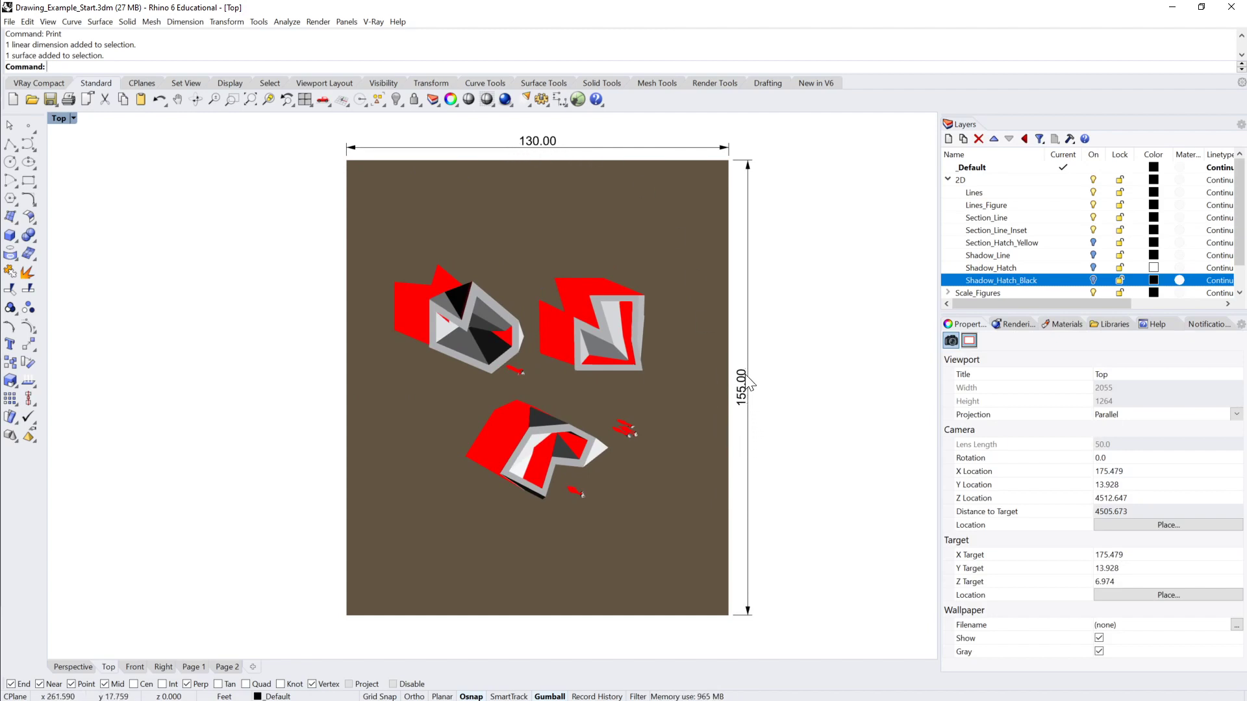
right_drag(754, 367, 761, 363)
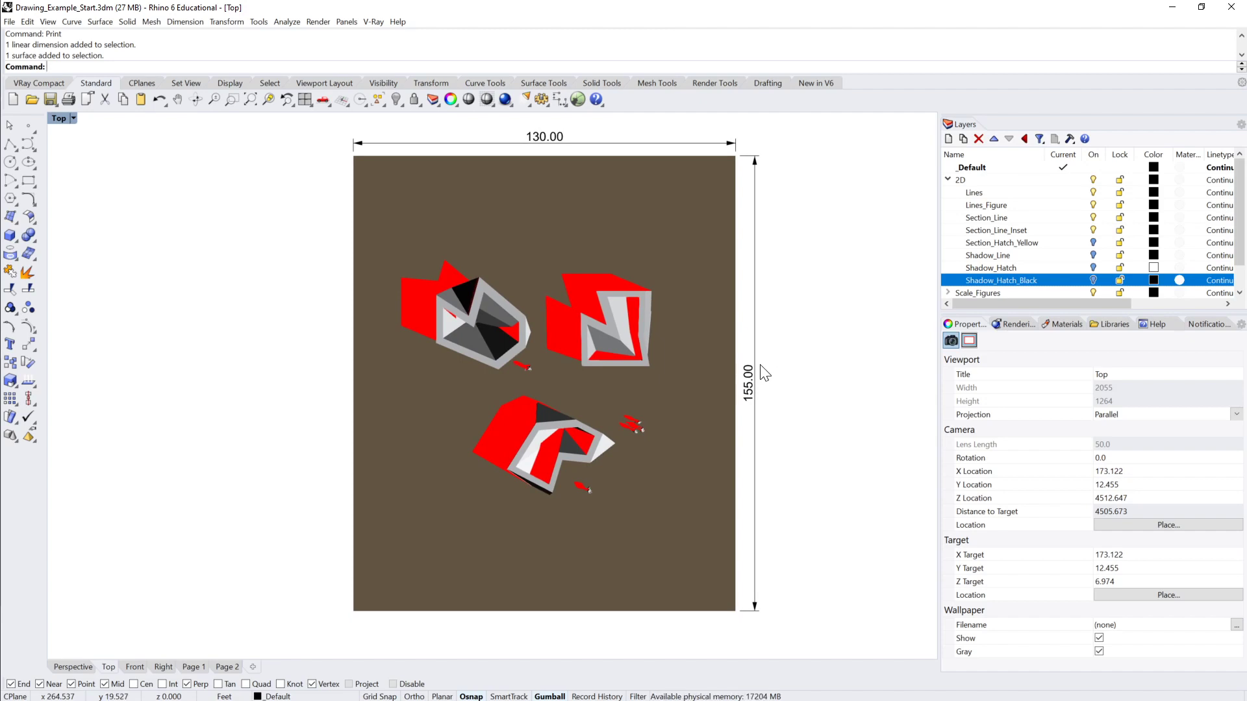
Step: Open the print setup and set the image size in the 130:155 ground proportion, at 1300 by 1550 pixels
key(ctrl+p)
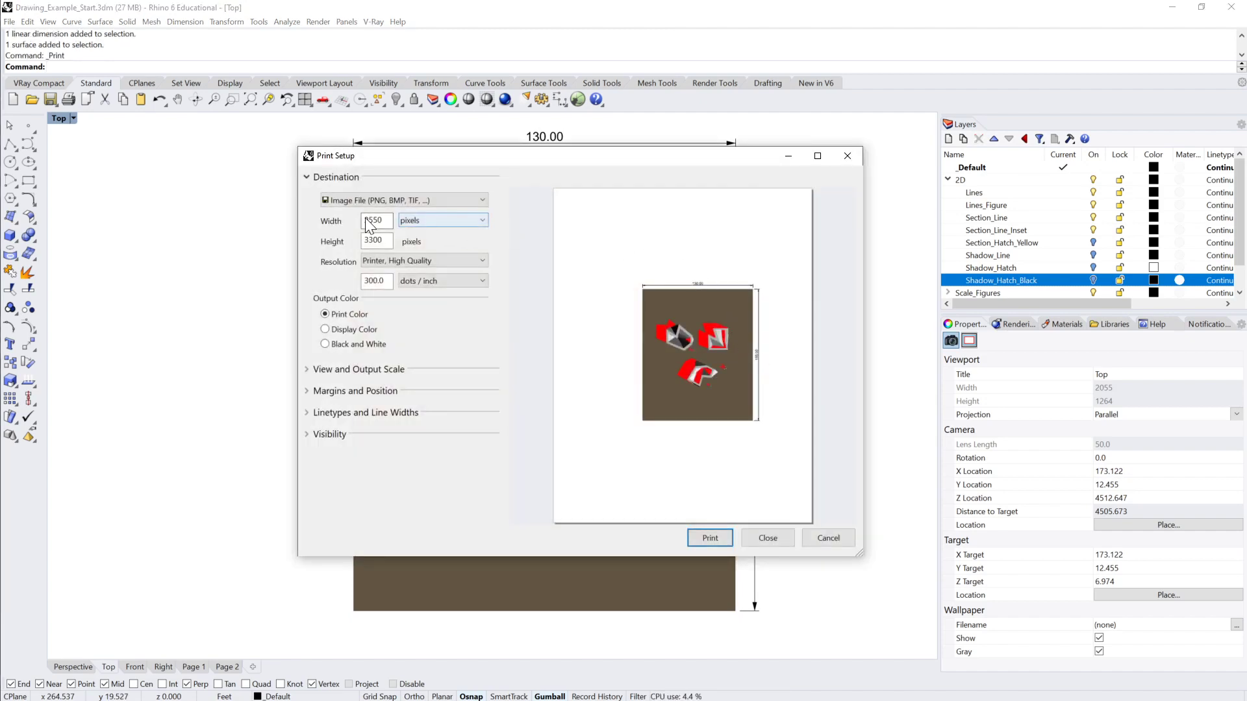
drag(385, 224, 356, 223)
text(130)
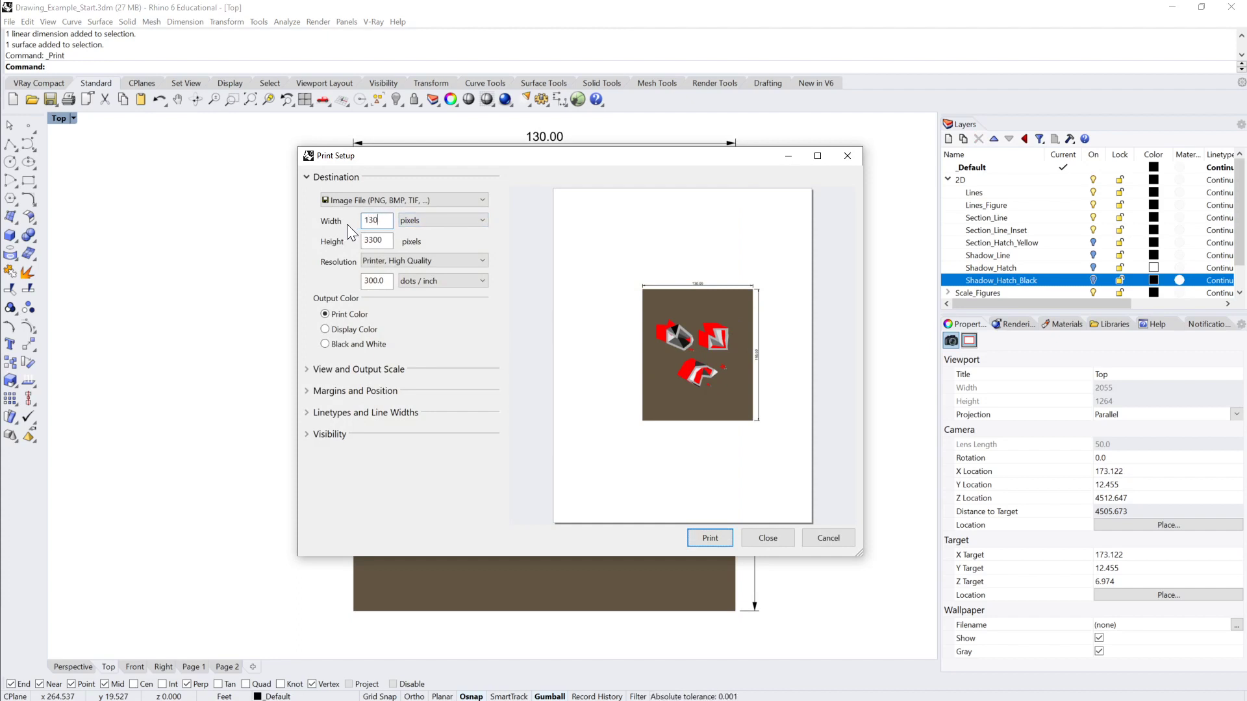
drag(388, 242, 352, 242)
text(155)
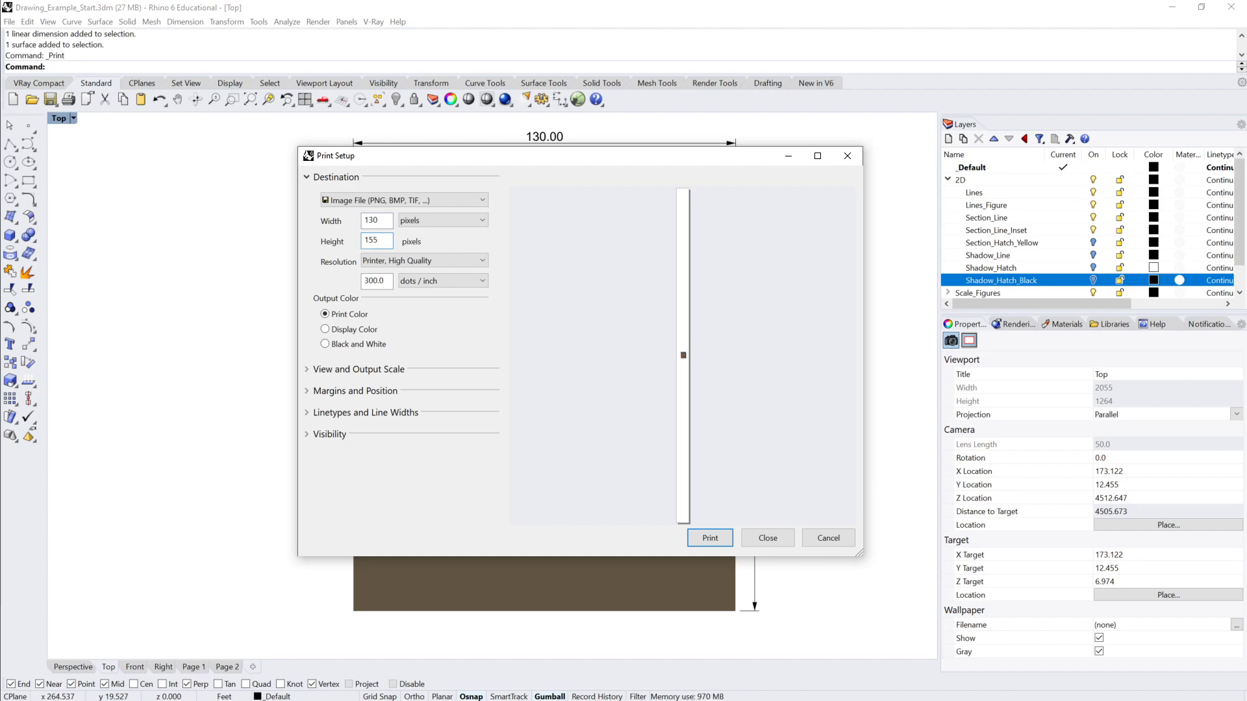
click(385, 221)
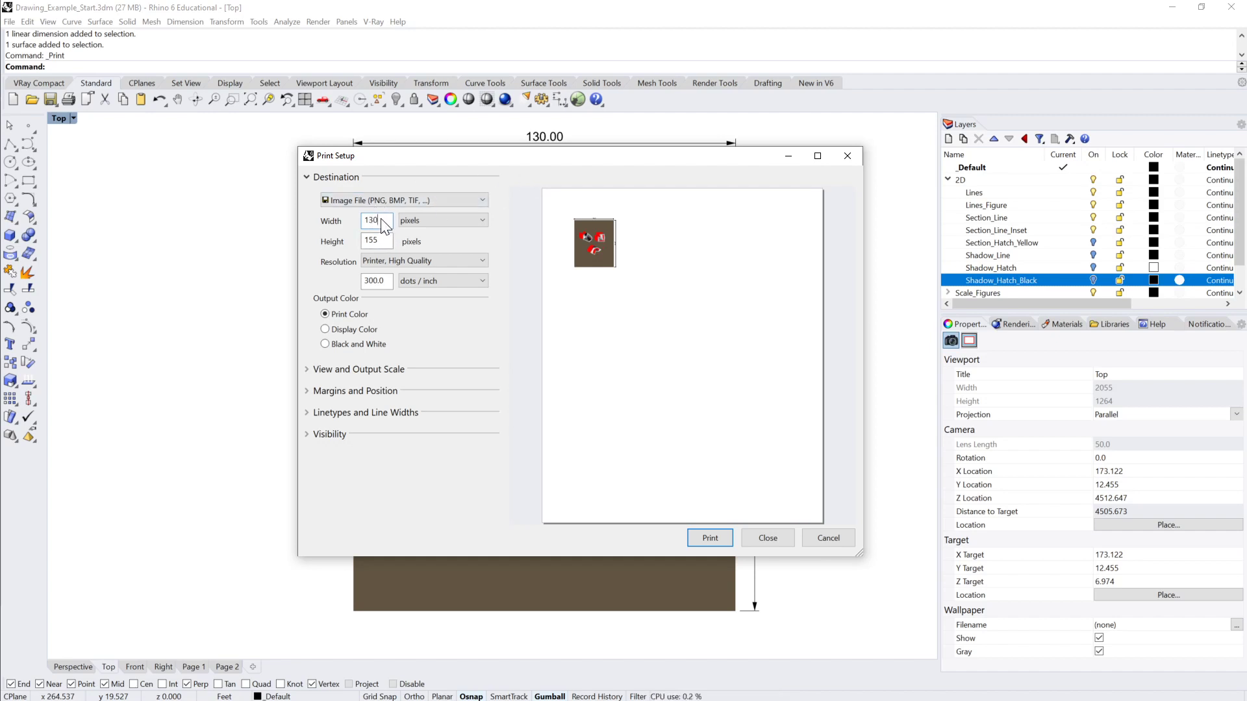
text(0)
click(380, 238)
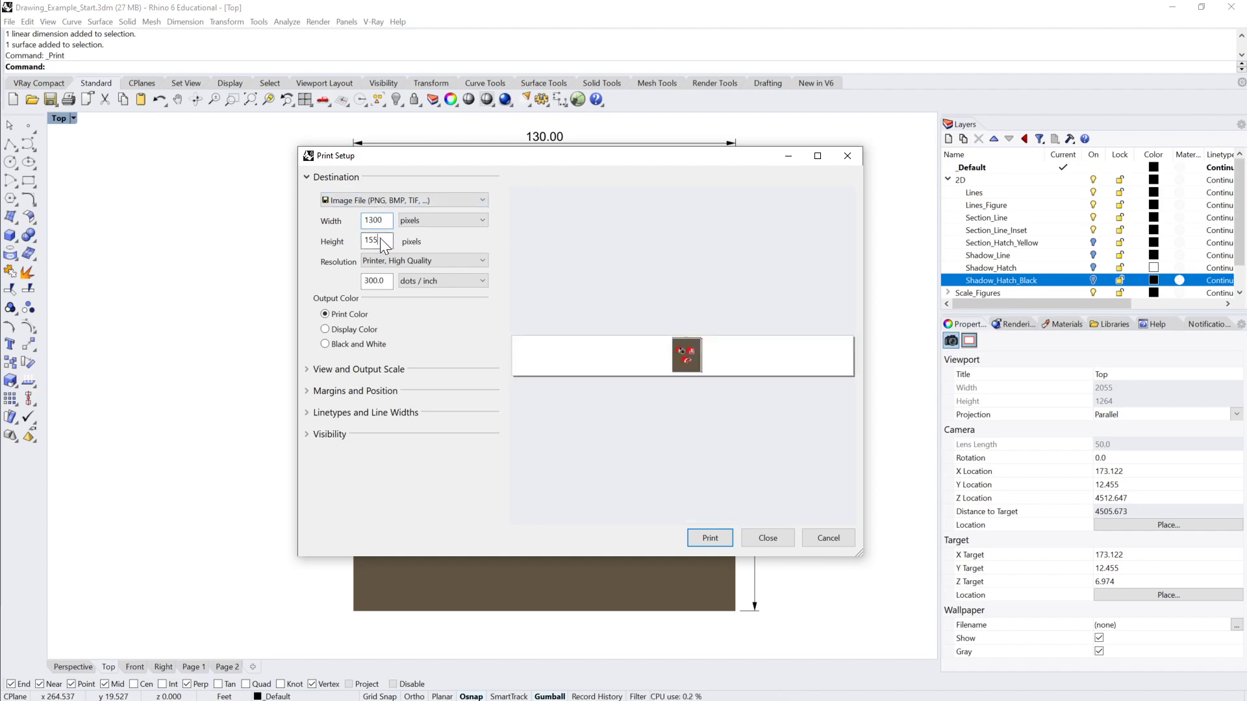
text(0)
Step: Double the output image size to 2600 pixels wide by 3100 pixels high
click(384, 220)
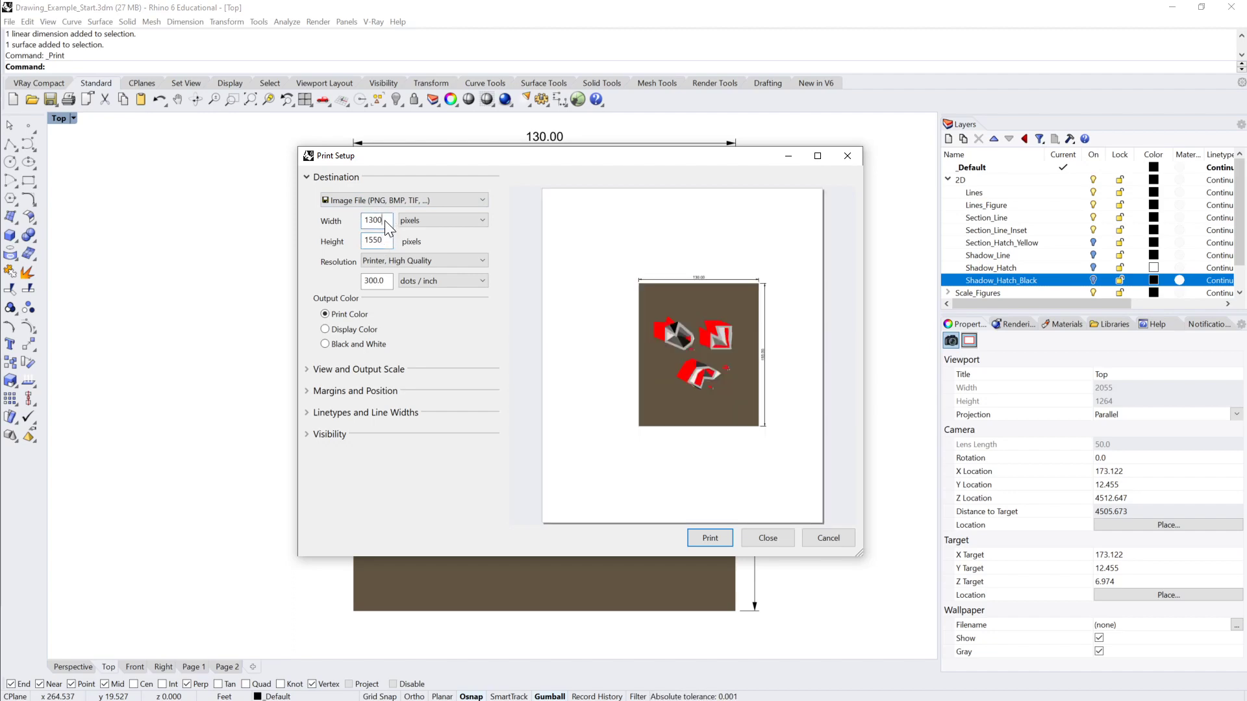
click(380, 240)
drag(382, 221, 376, 221)
text(2600)
click(386, 239)
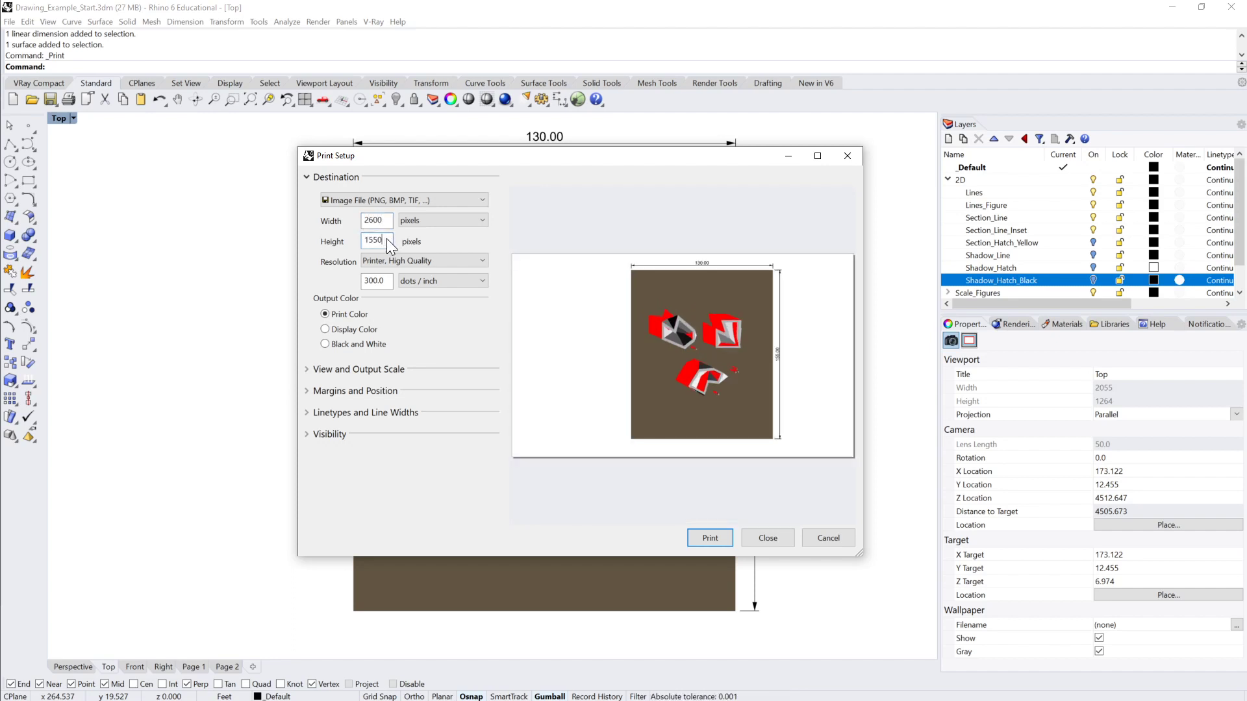
text(3100)
click(384, 220)
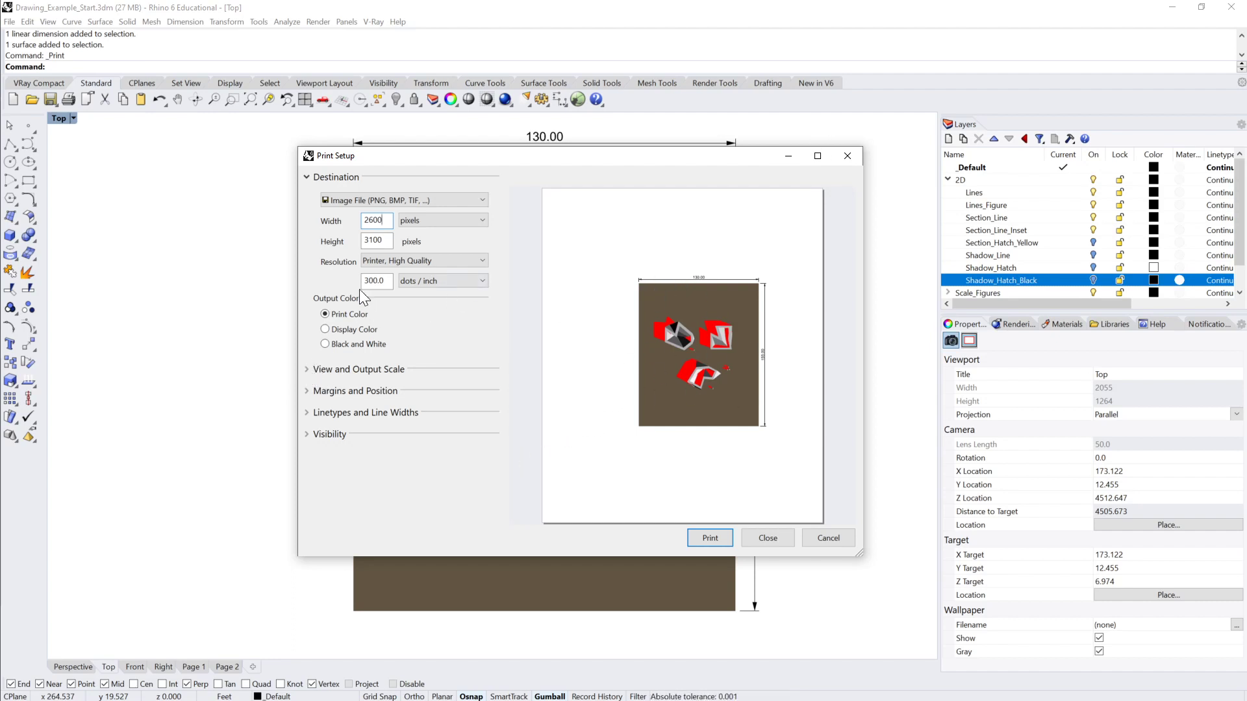
Step: Define the print area as a window spanning the ground surface from its upper-left to its lower-right corner
click(308, 369)
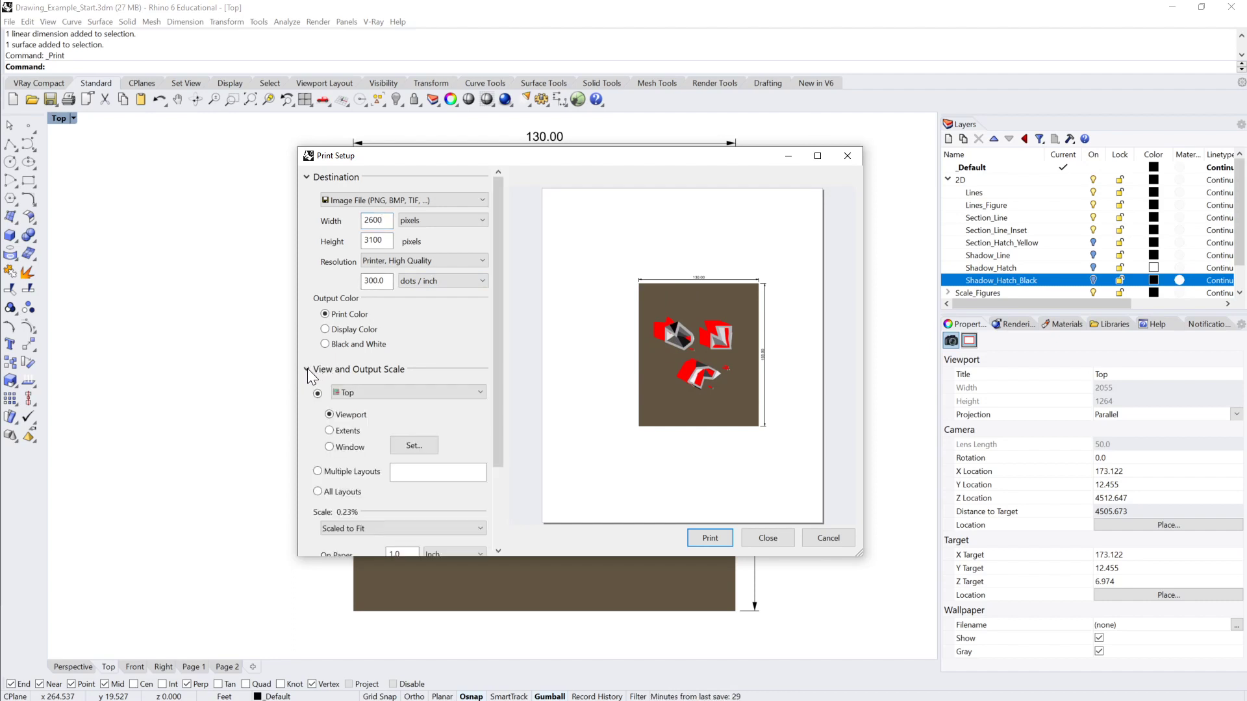
click(328, 448)
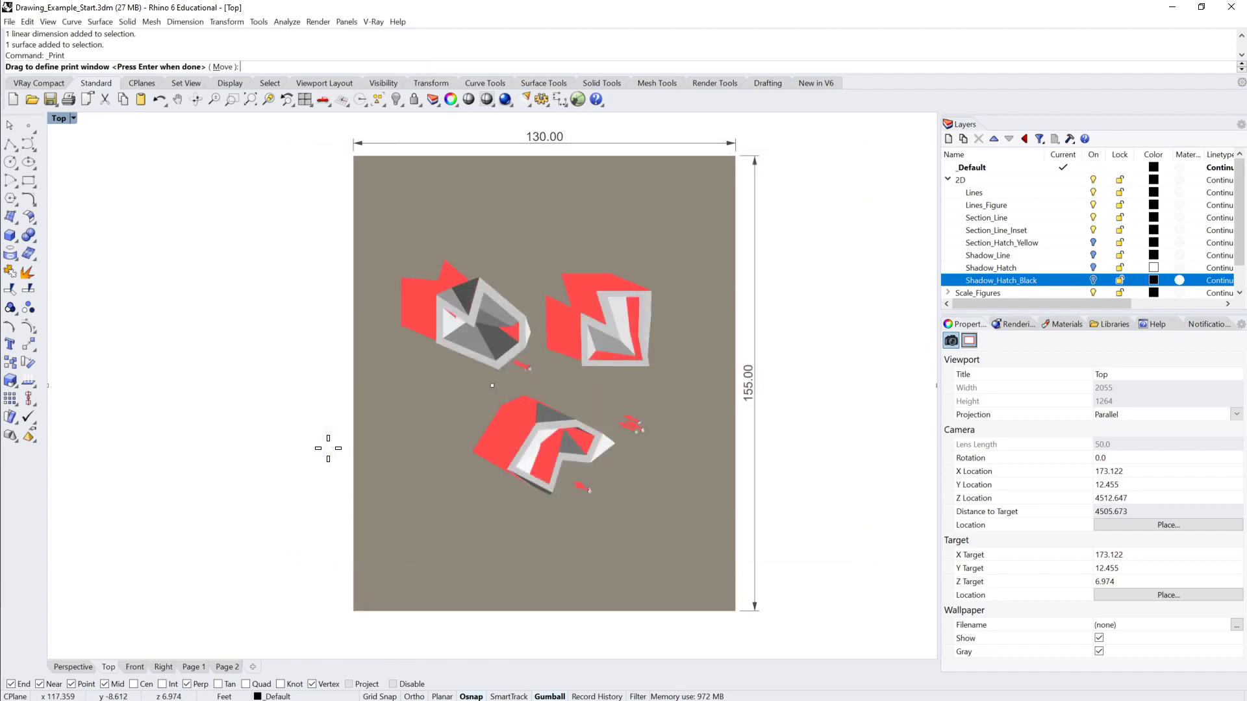
click(352, 157)
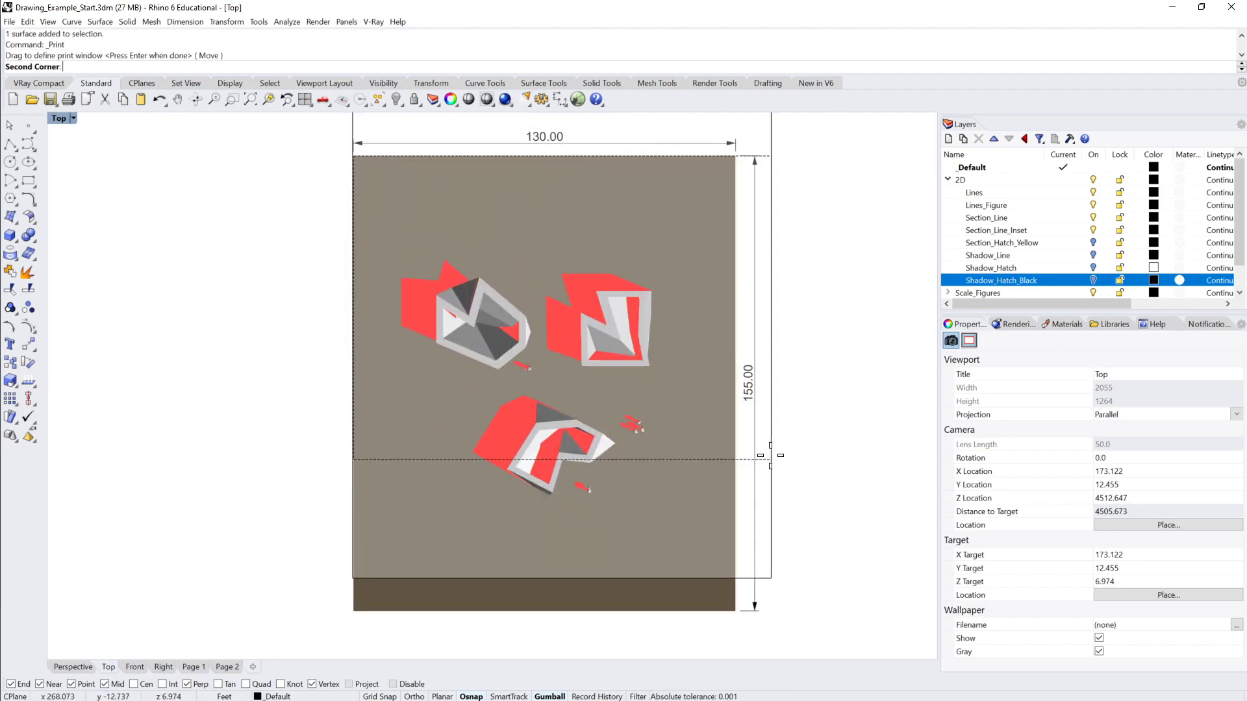
click(735, 611)
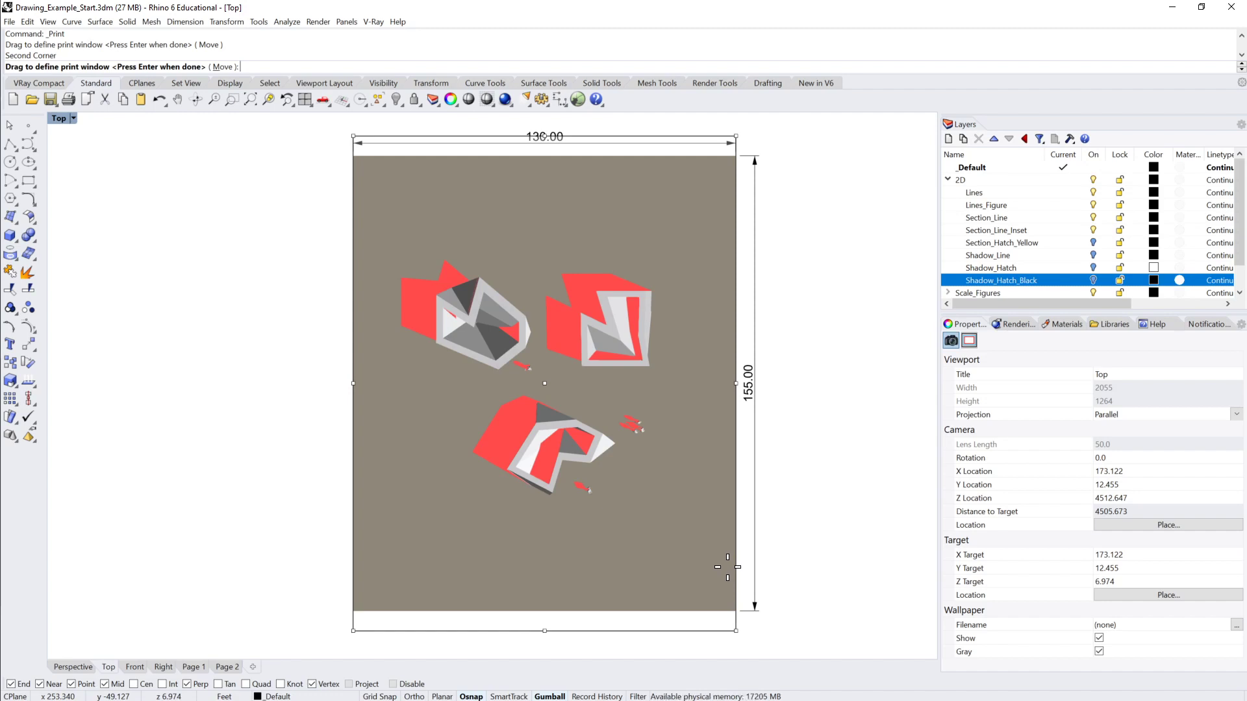
key(Return)
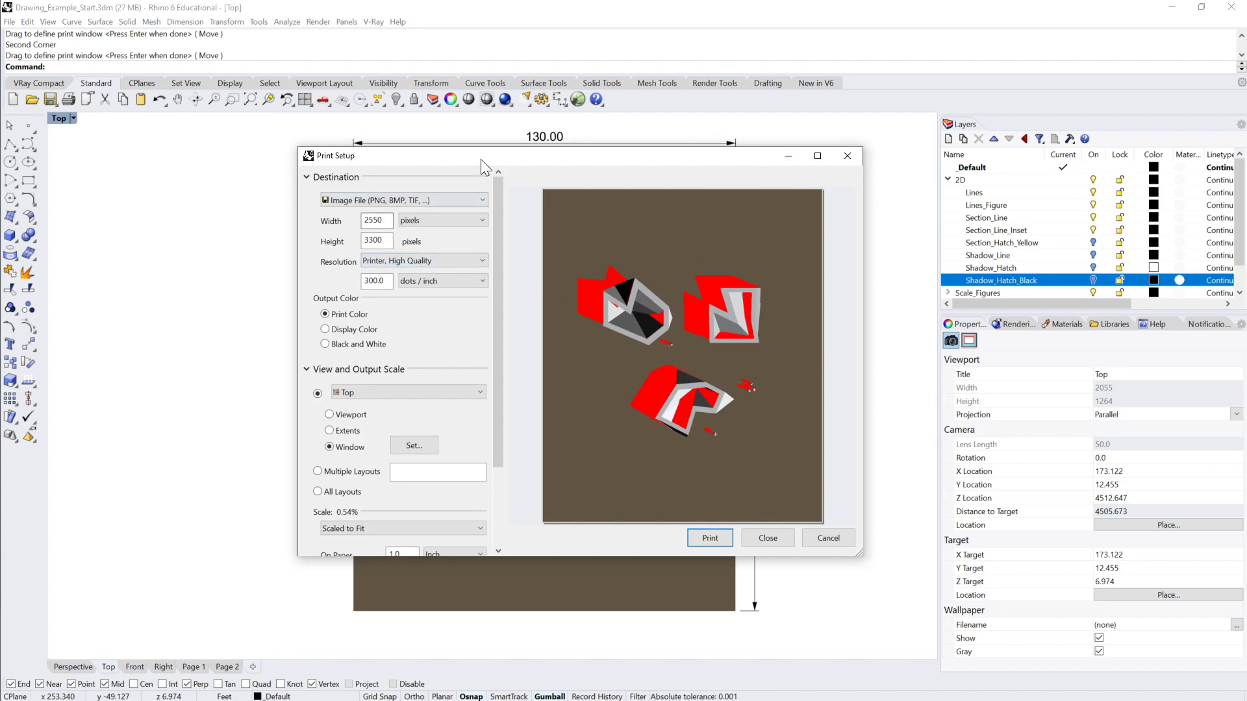
drag(481, 158, 338, 198)
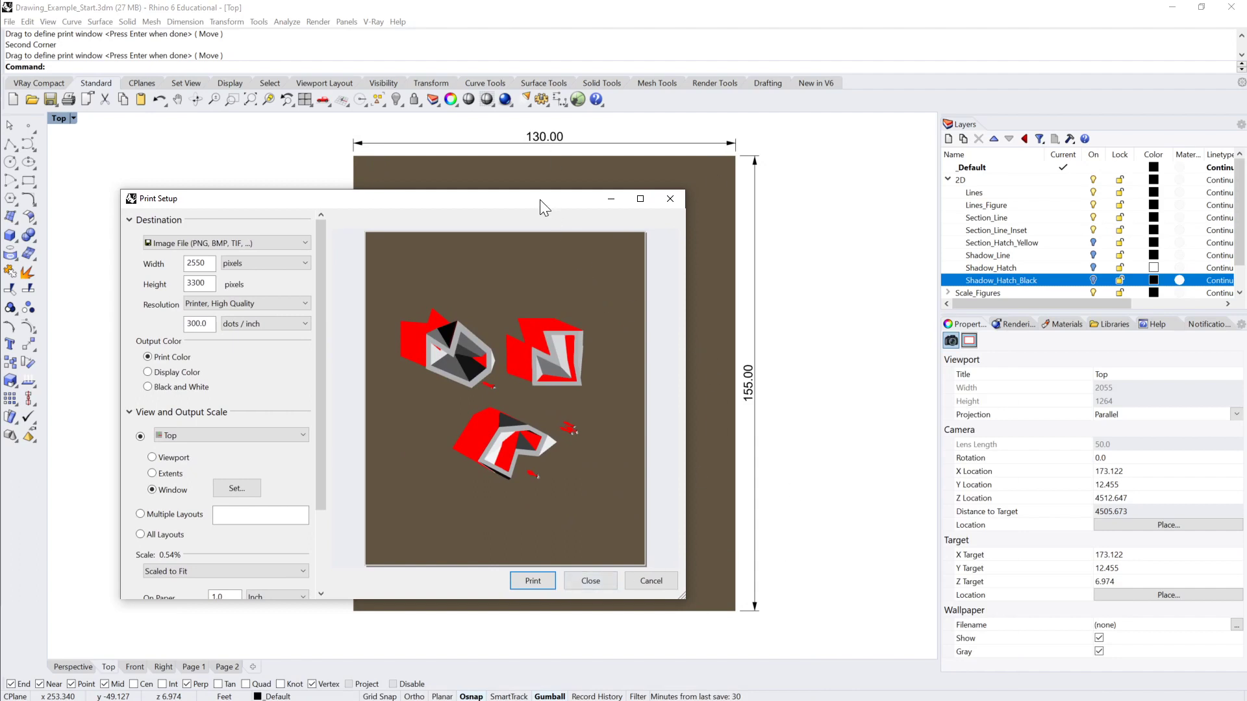
drag(540, 200, 661, 187)
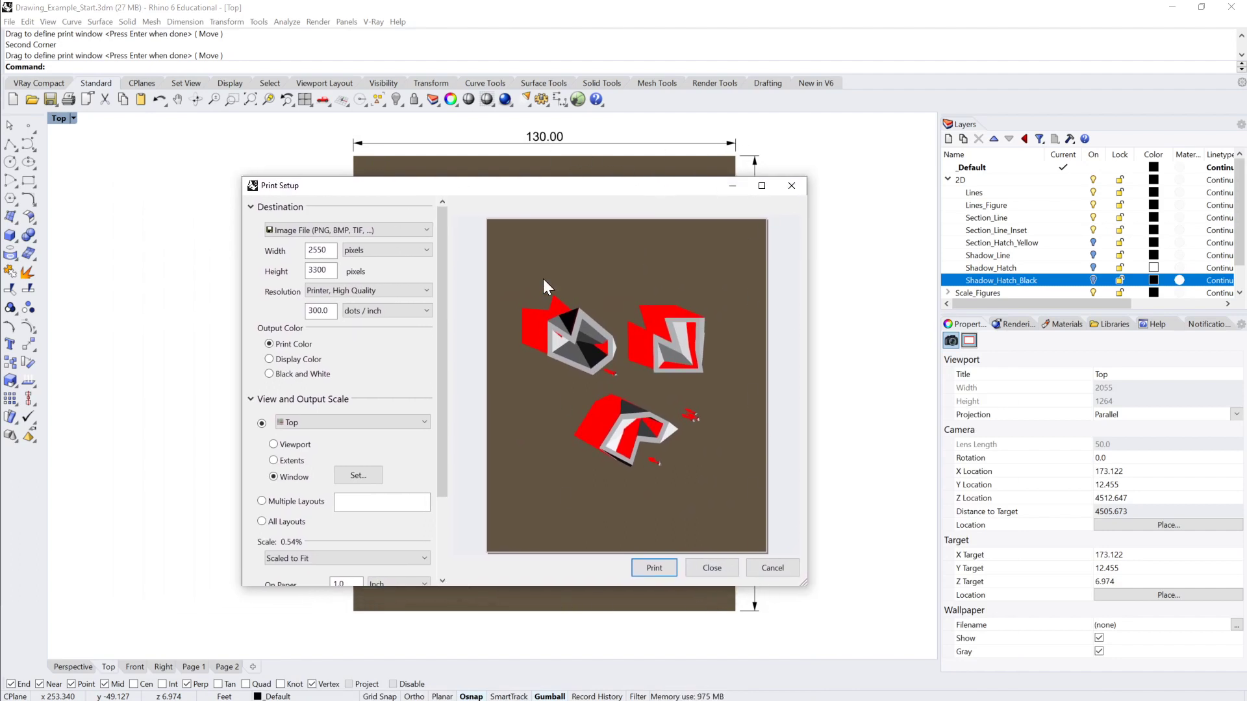
Step: Print the view to a PNG image named Shadow_Plan_Tutorial in the _Drawing Tutorial folder
click(656, 568)
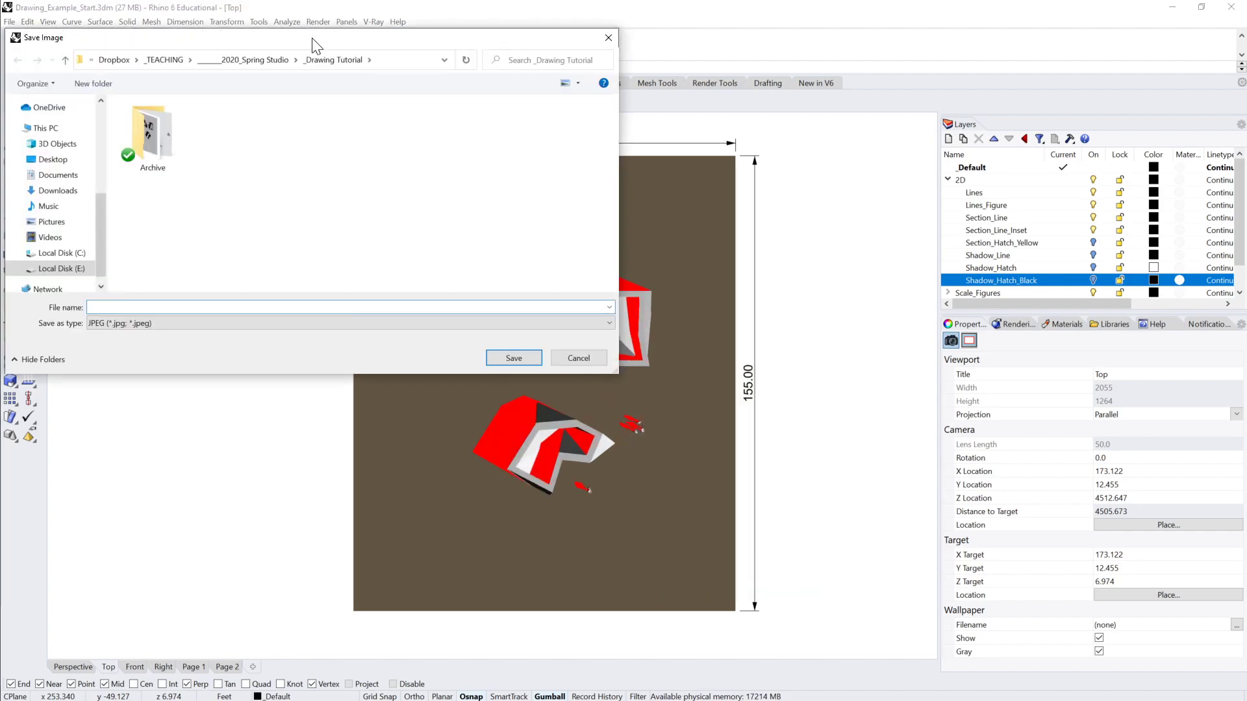
drag(316, 46, 564, 96)
click(450, 370)
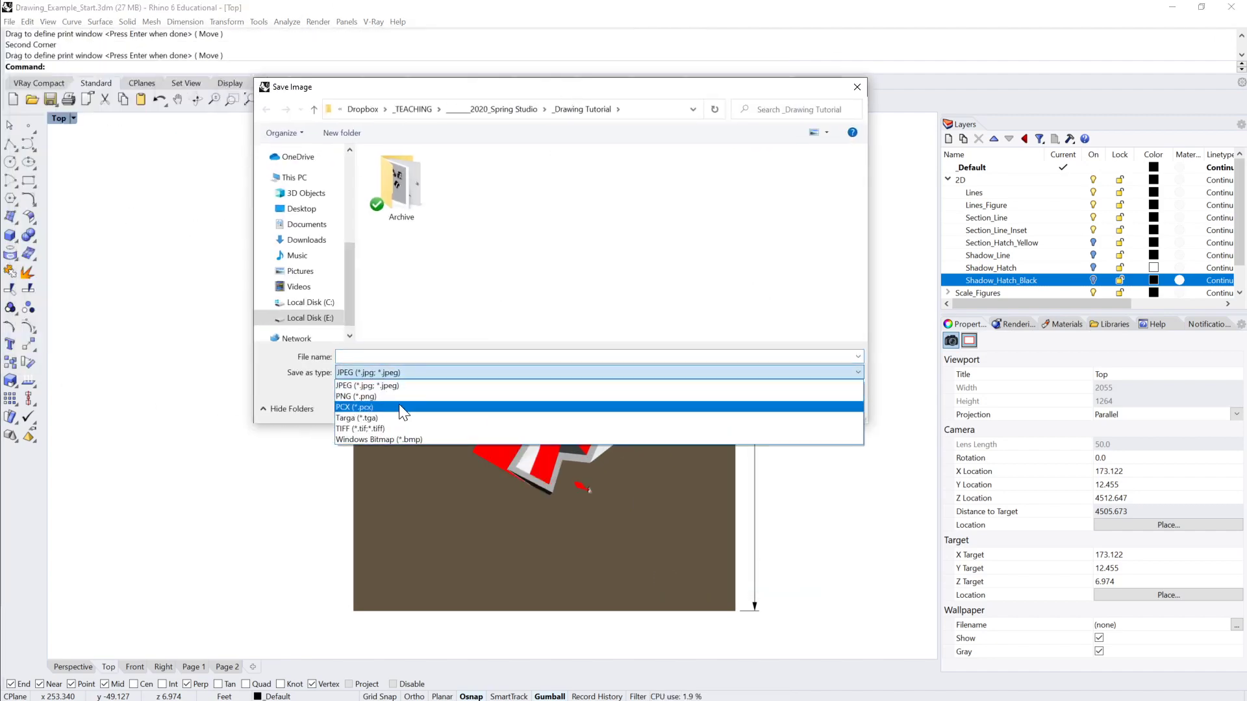
click(395, 395)
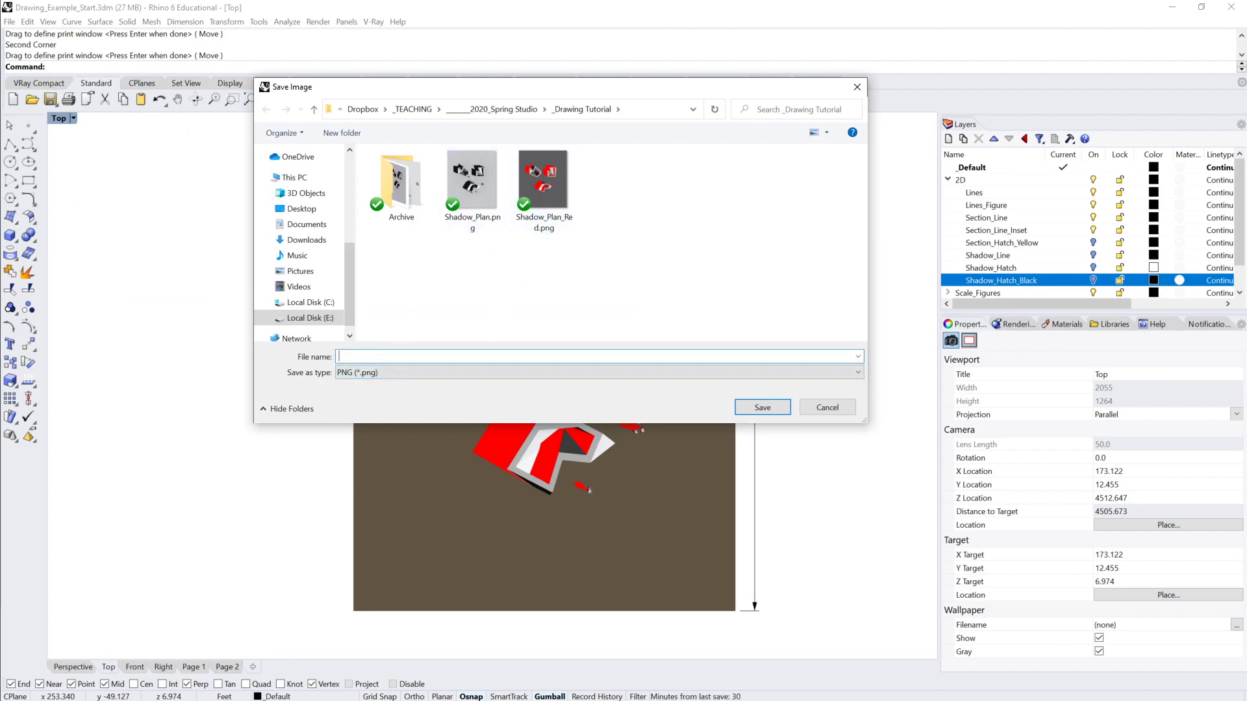
text(Shadow_P)
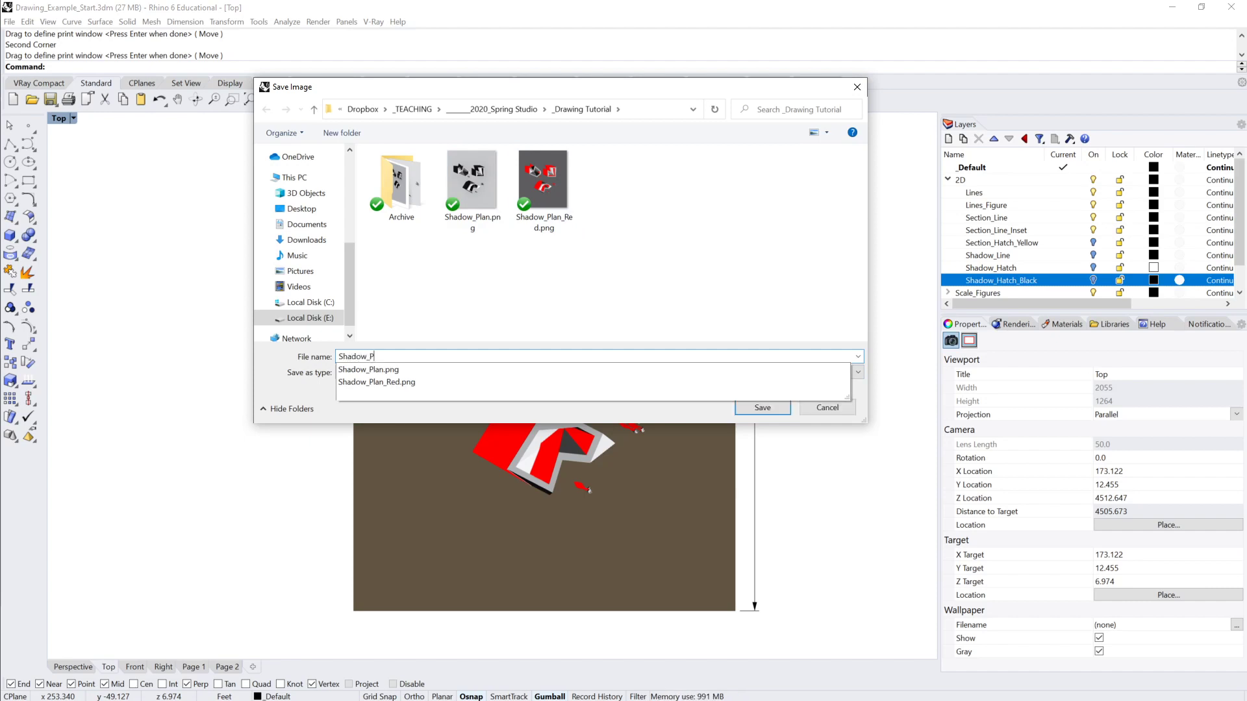
text(lan_Tutorial)
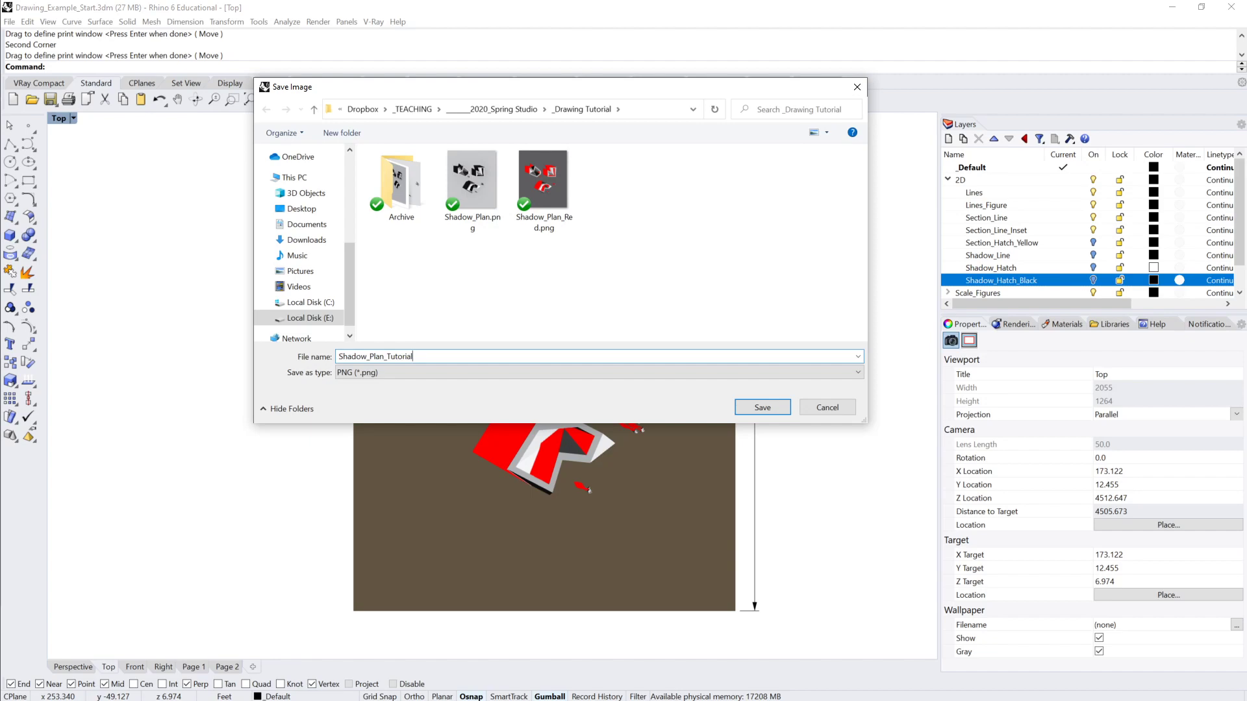
click(768, 407)
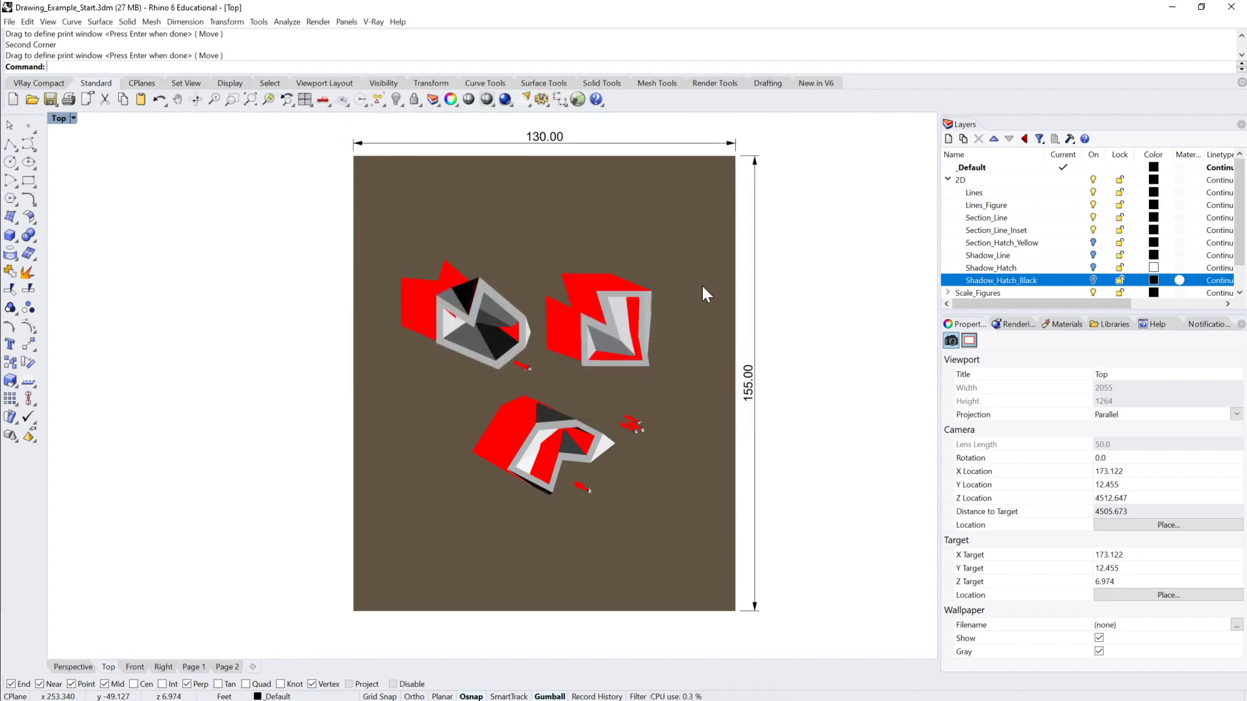
Step: Switch the Top viewport's display mode from Rendered to Shaded
click(71, 117)
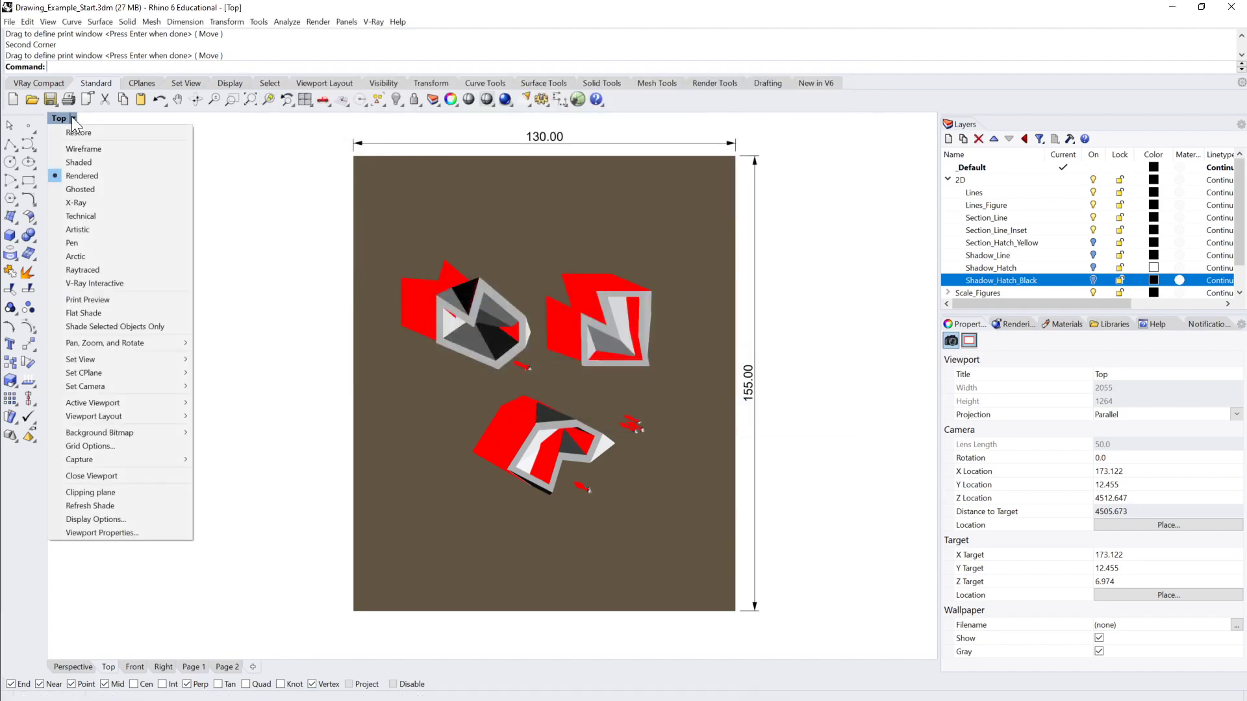
click(228, 168)
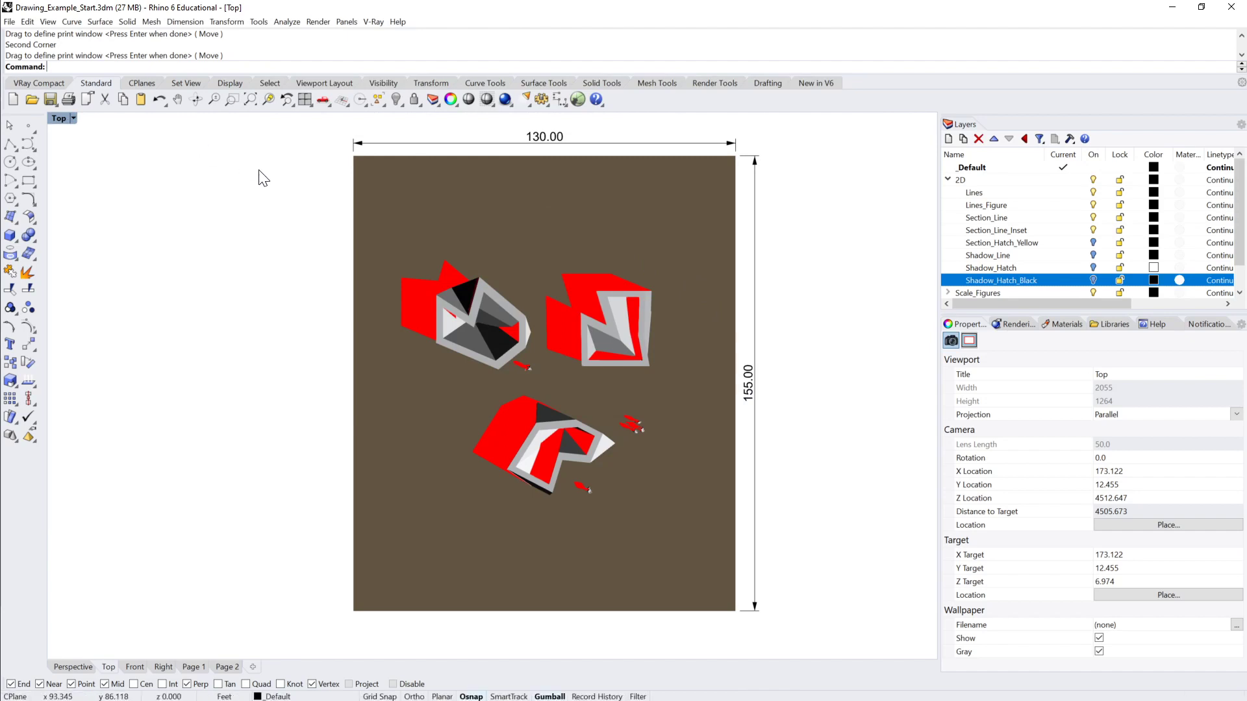
click(74, 118)
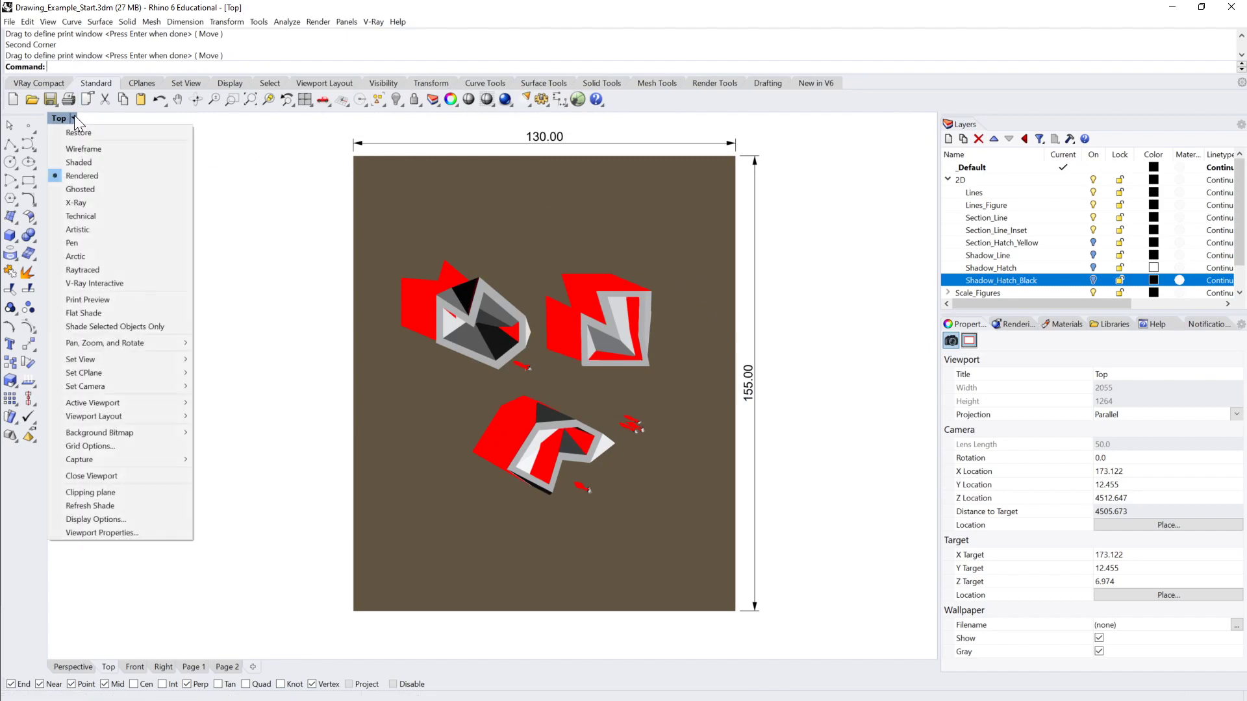
click(83, 161)
Step: Unhide all hidden objects with the Show command
scroll(684, 404, down, 5)
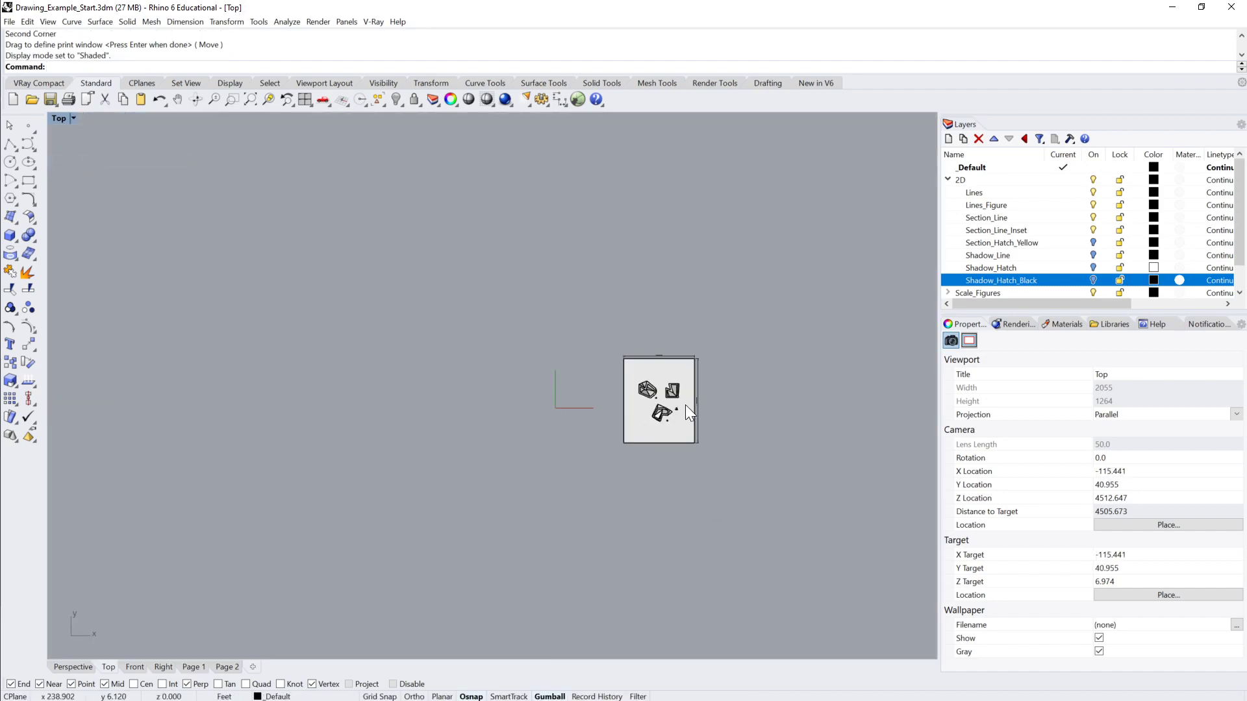
mouse_move(685, 404)
right_down()
mouse_move(381, 374)
mouse_move(432, 380)
right_up()
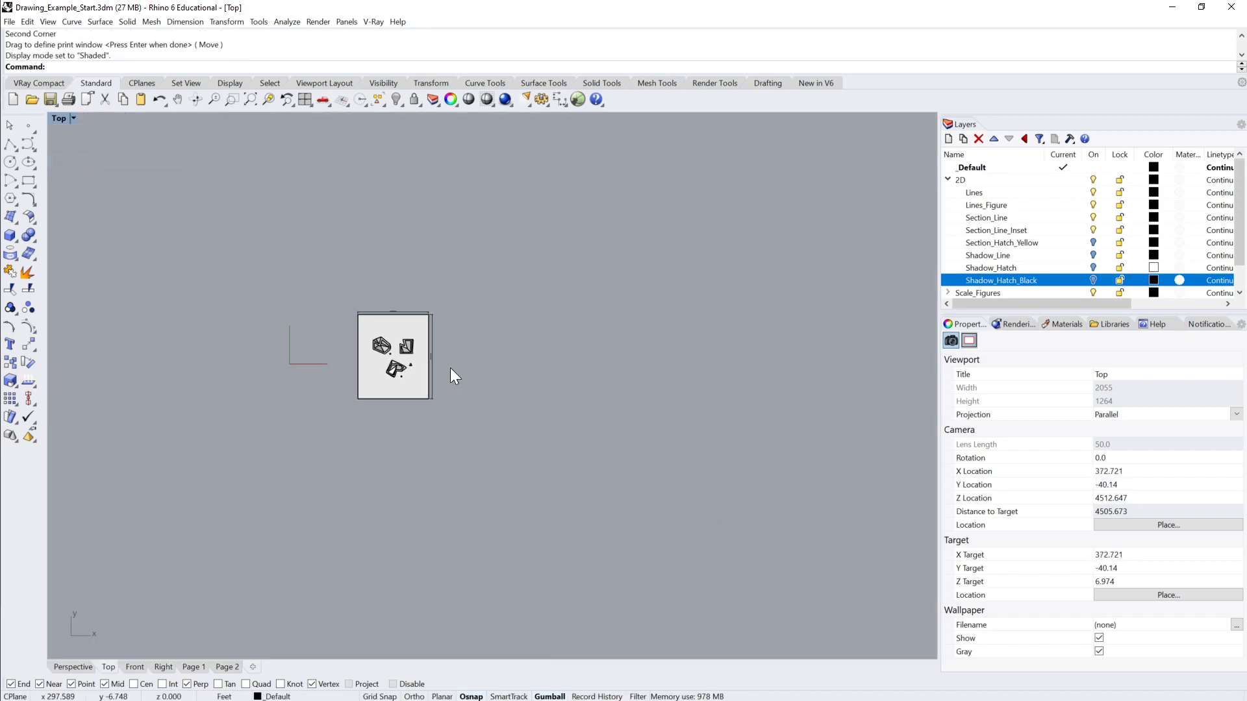
text(Shoiw)
key(BackSpace)
key(BackSpace)
text(w)
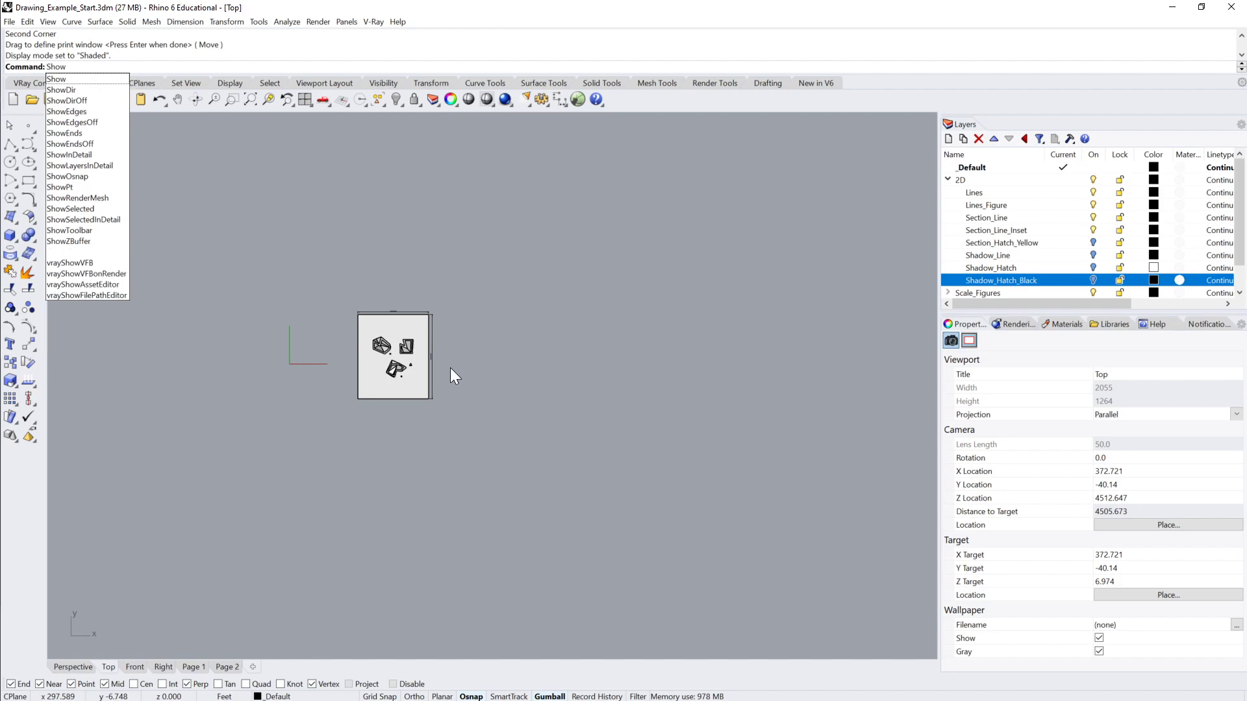
key(Return)
Step: Insert Shadow_Plan_Tutorial.png as a picture fitted between opposite corners of the frame around the 2D line drawing
scroll(509, 337, up, 5)
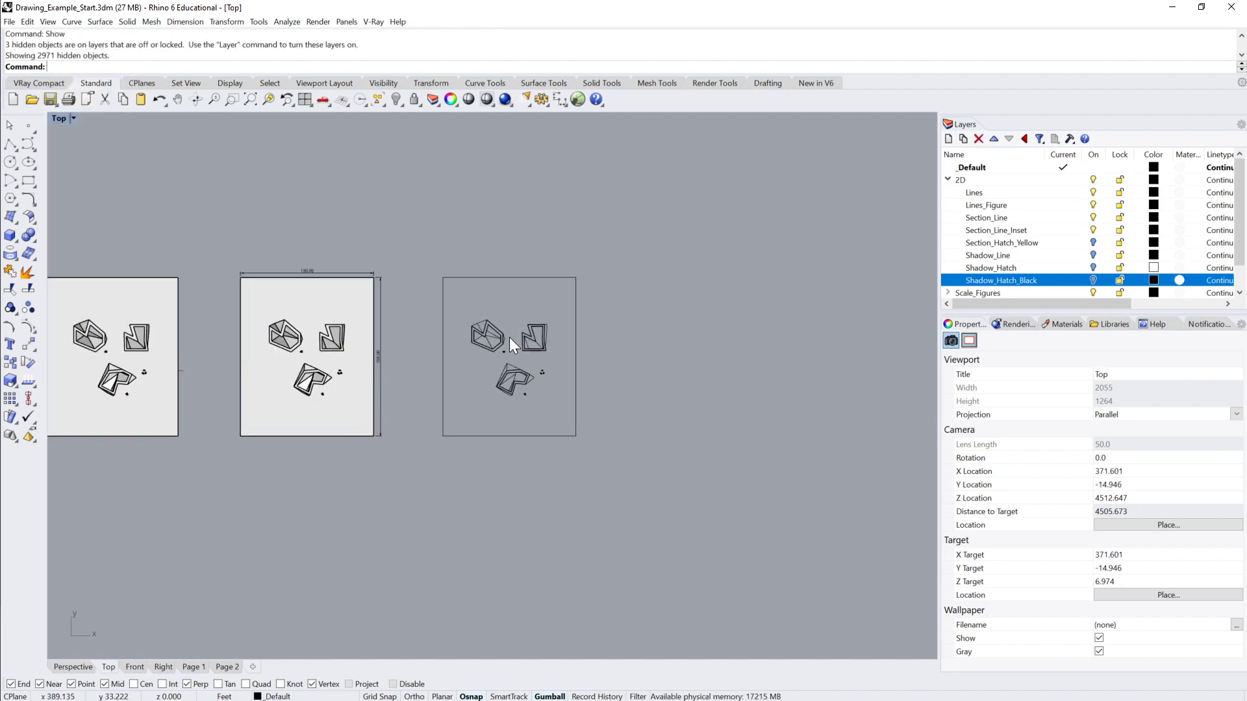
scroll(509, 337, up, 4)
right_drag(572, 387, 581, 294)
scroll(620, 328, down, 4)
right_drag(620, 328, 569, 353)
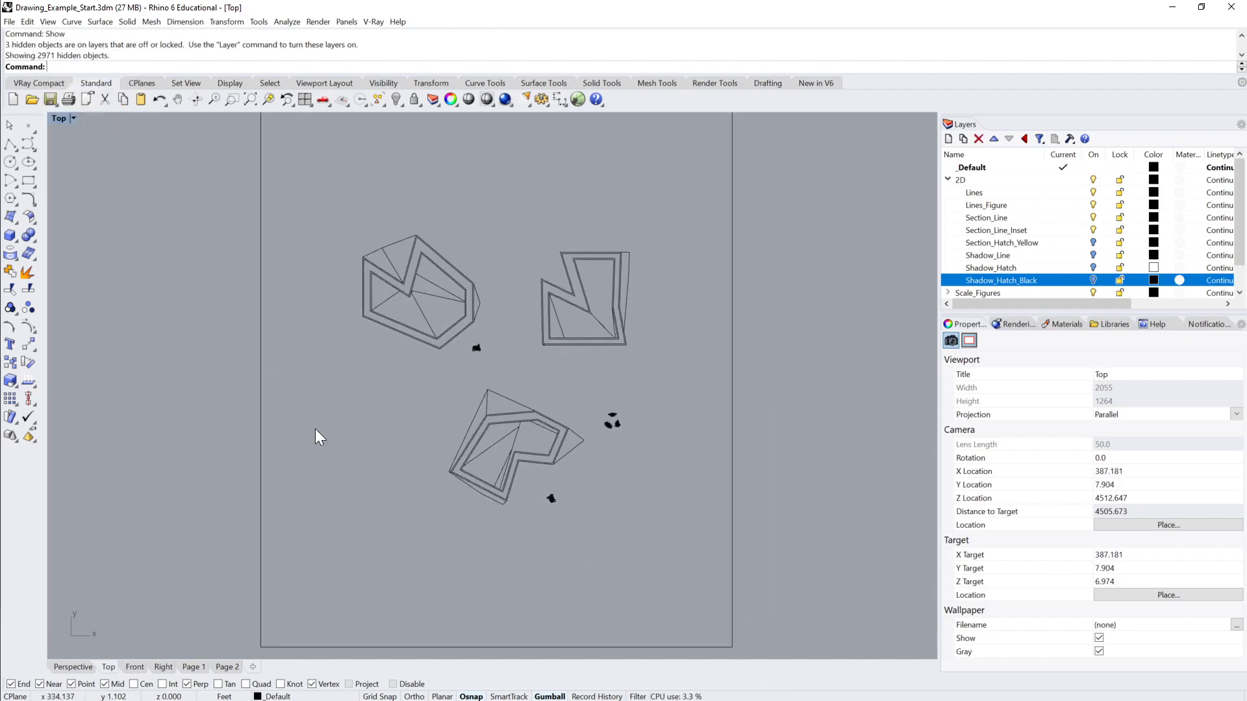
scroll(563, 285, down, 3)
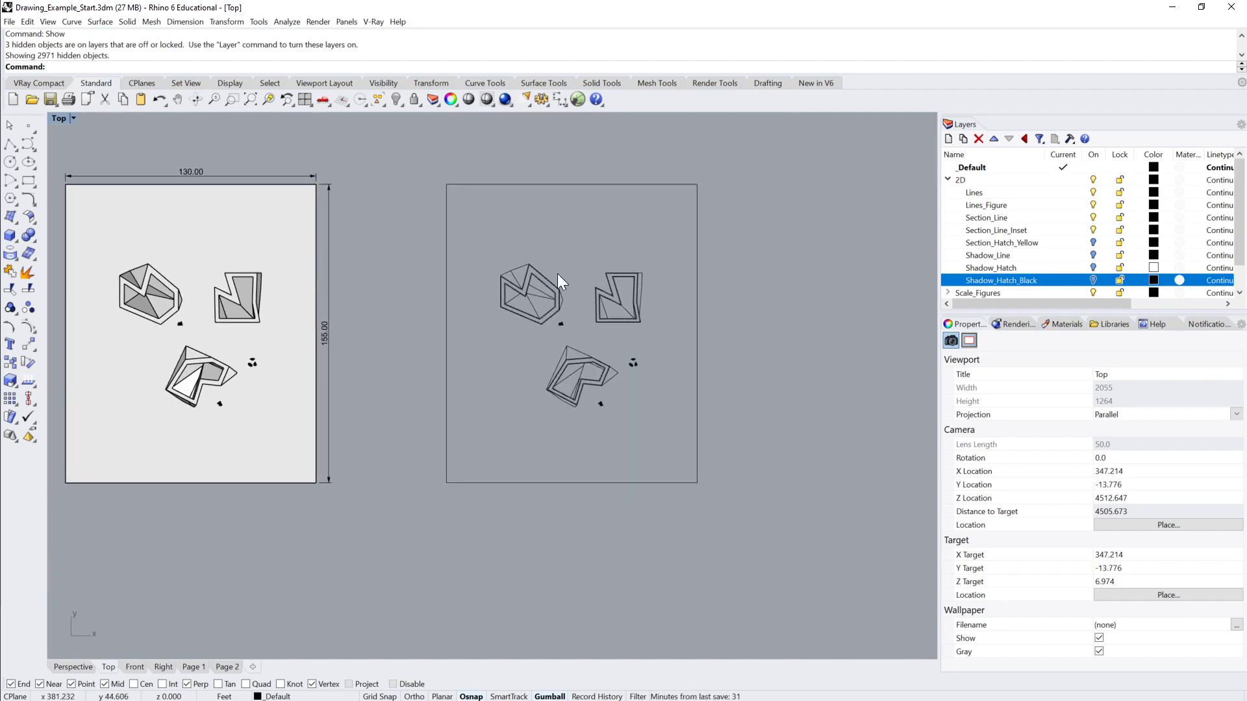
key(Return)
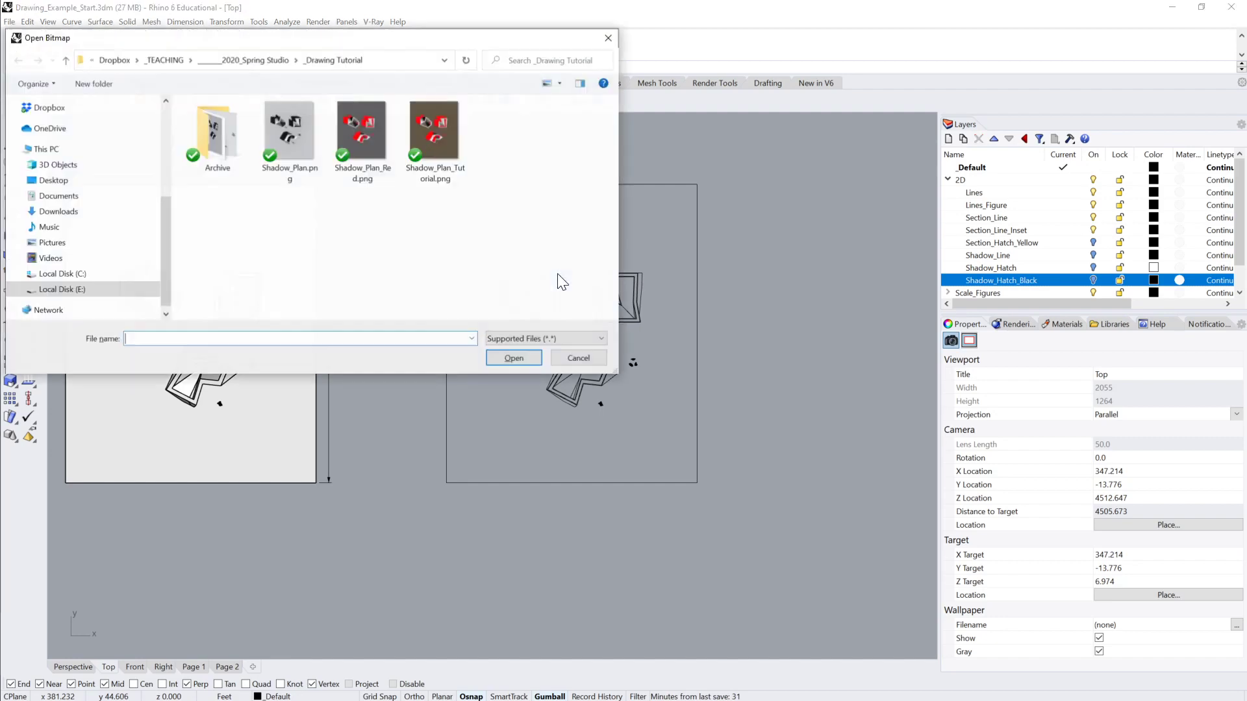
click(440, 133)
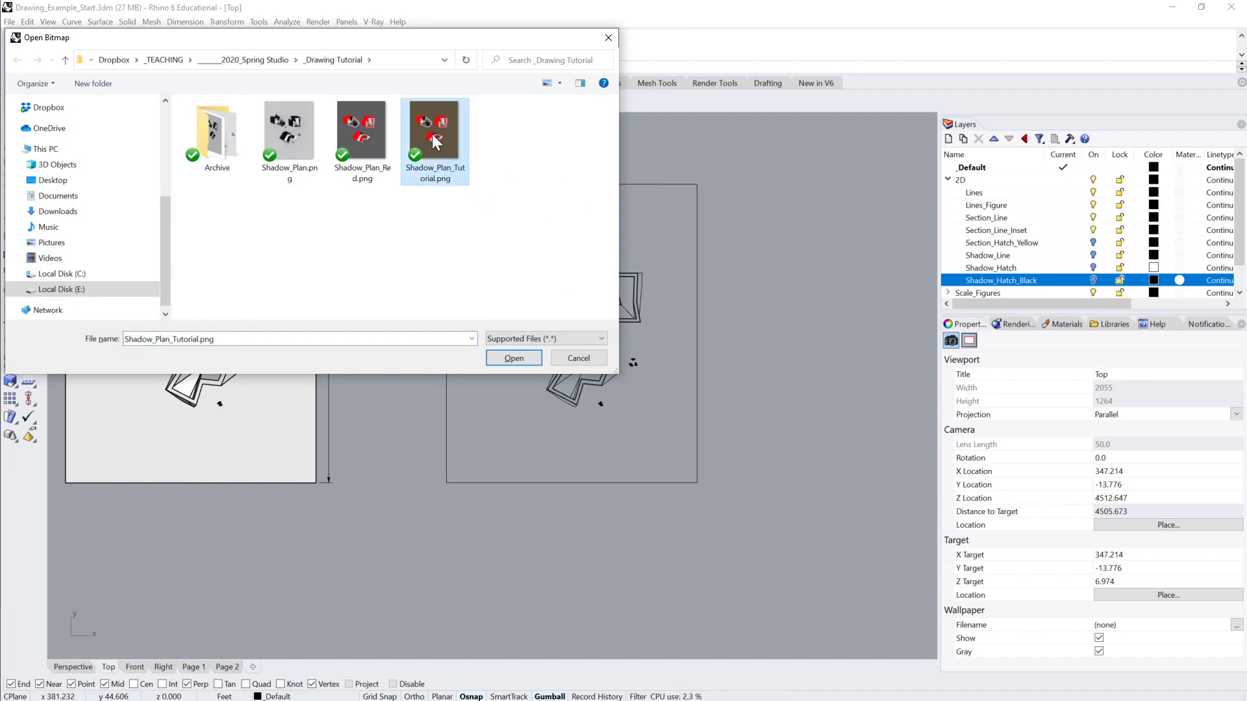
click(519, 357)
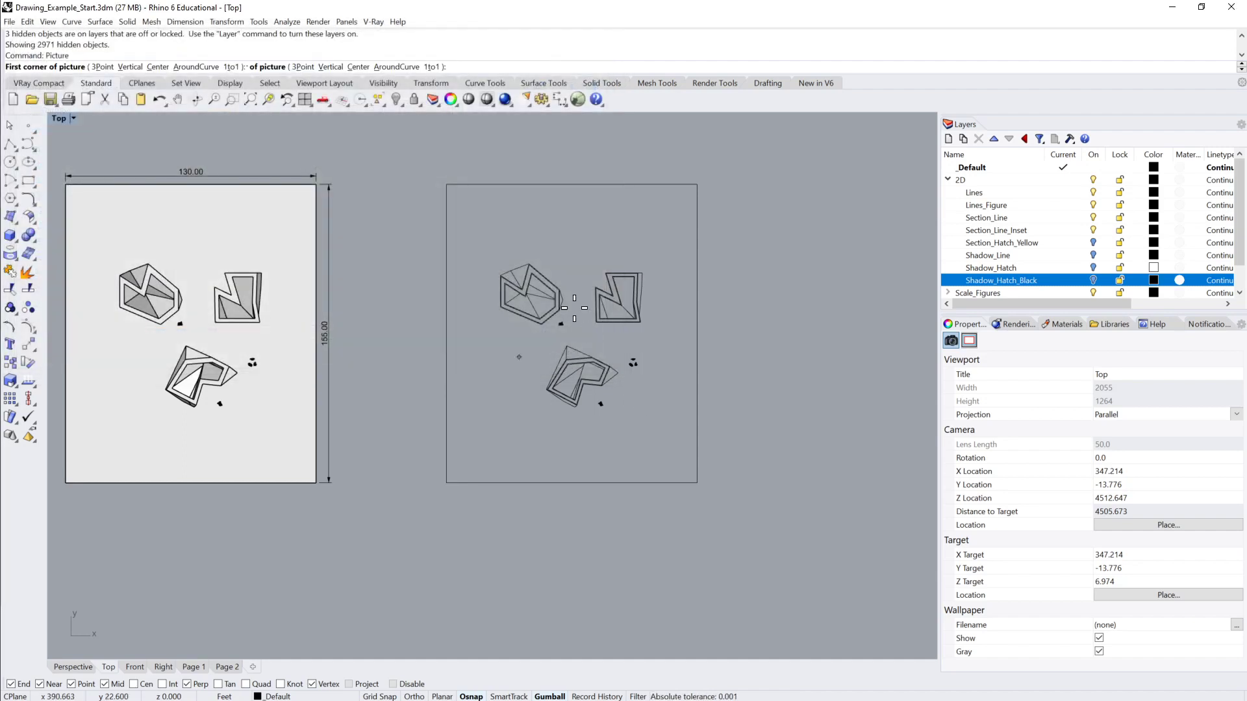
click(448, 185)
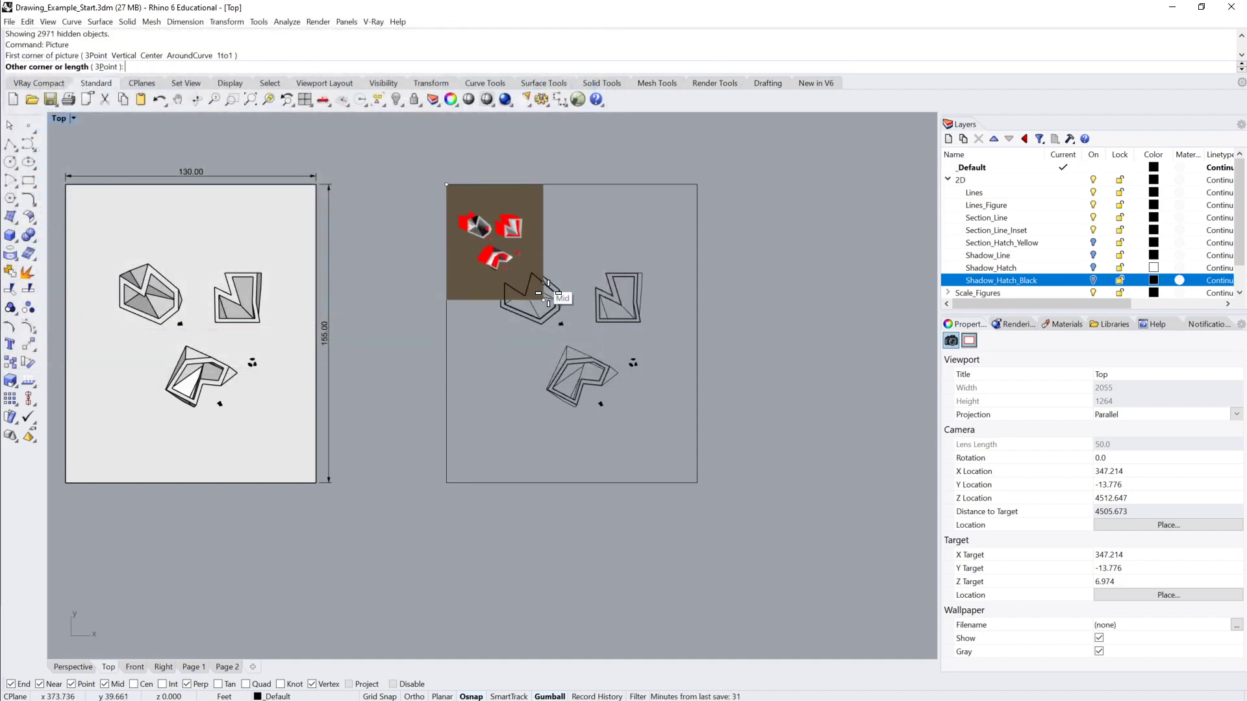
click(698, 481)
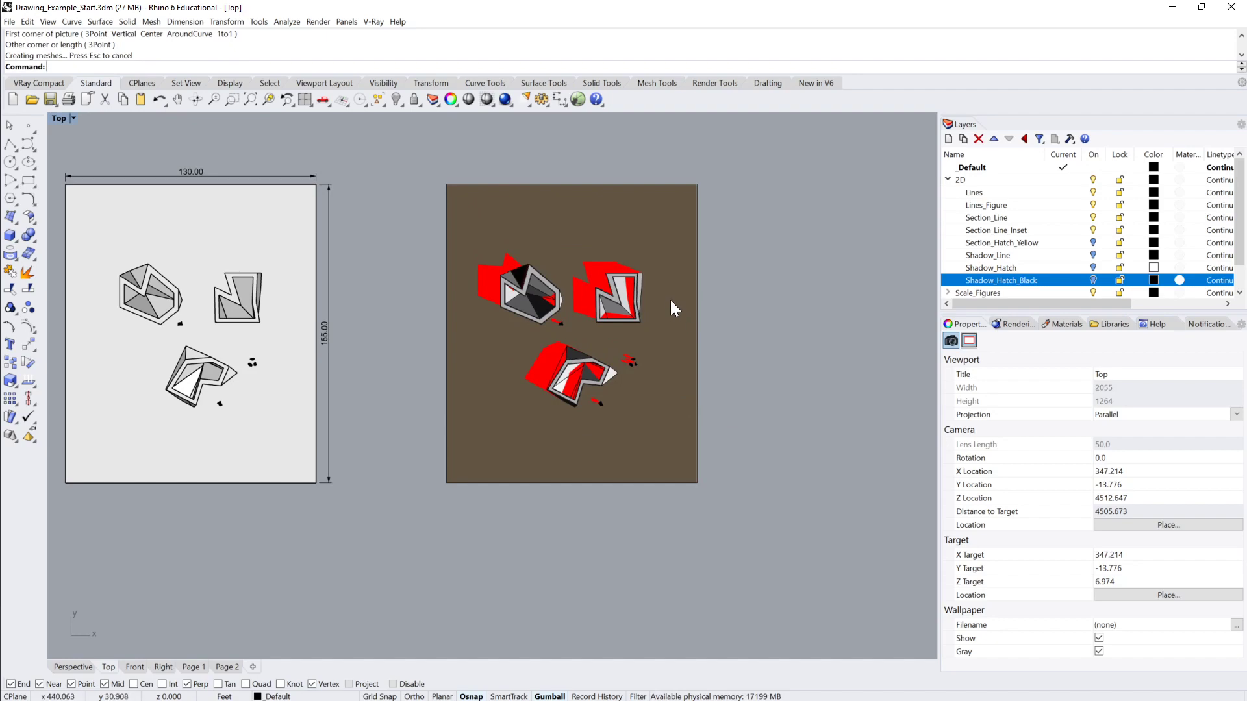
Step: Examine how closely the inserted shadow picture lines up with the line drawing, especially at the upper-left building's top corner
scroll(434, 261, up, 8)
scroll(510, 296, up, 10)
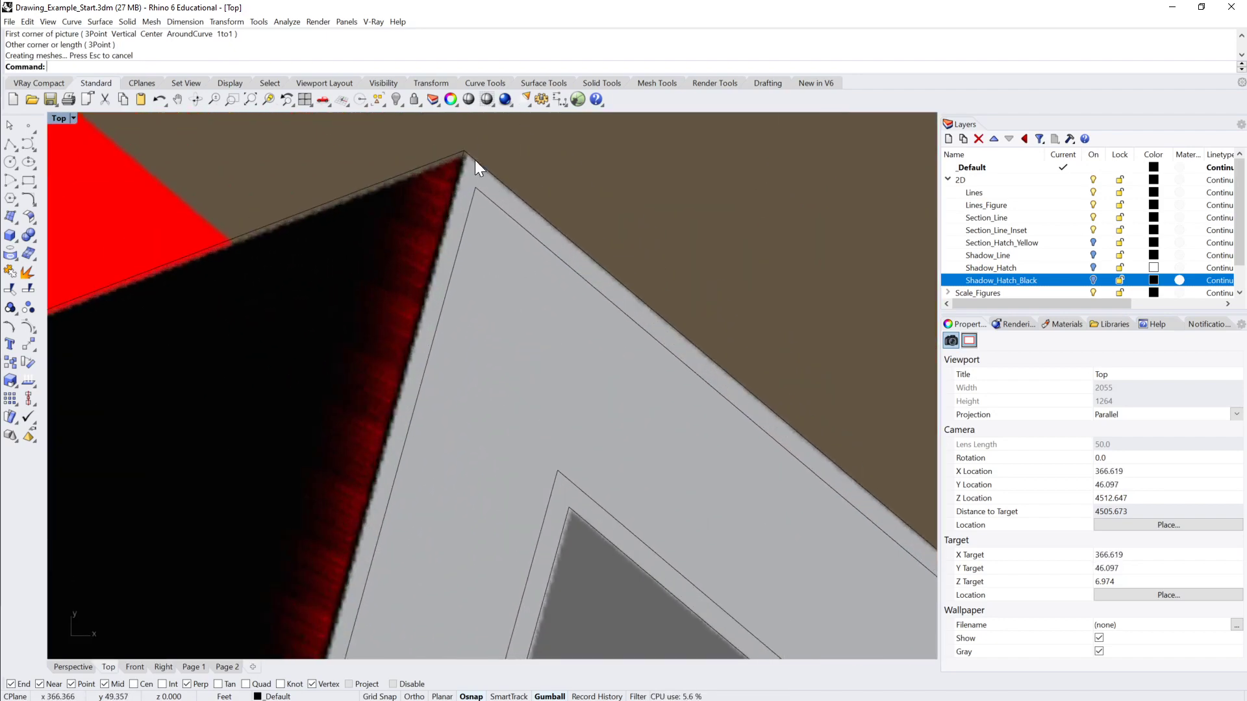
scroll(505, 200, down, 15)
scroll(513, 195, up, 8)
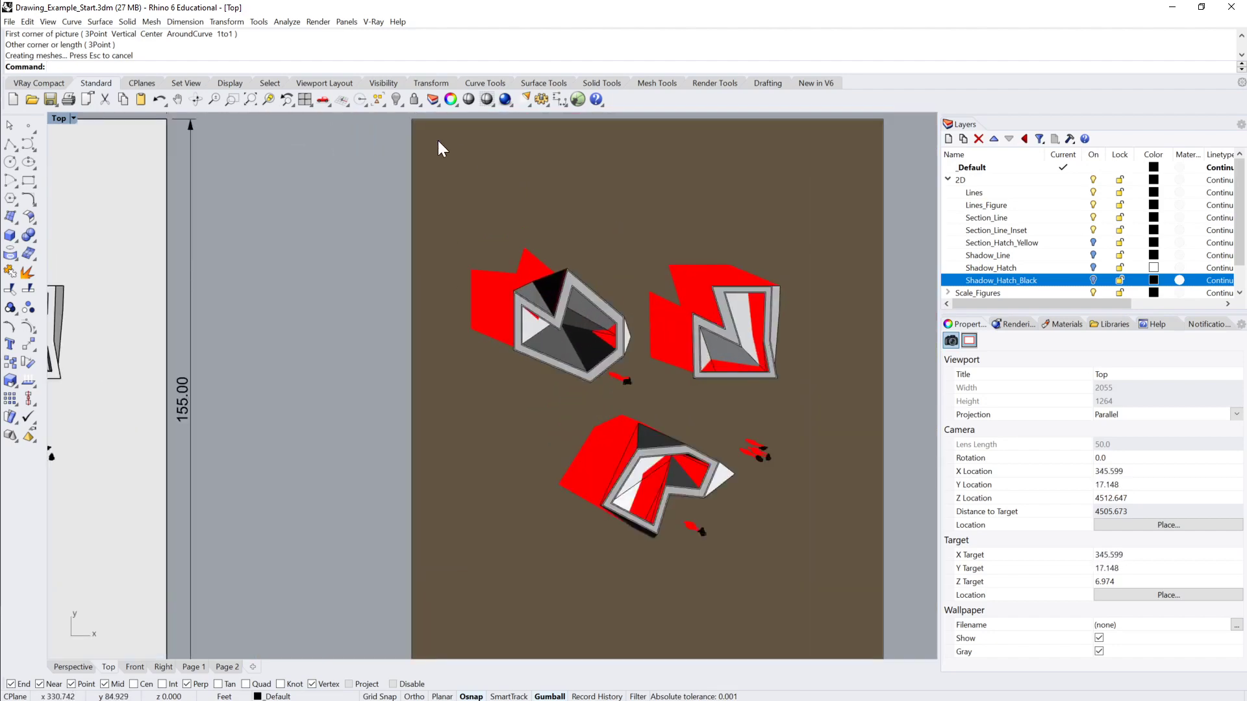
scroll(468, 203, down, 8)
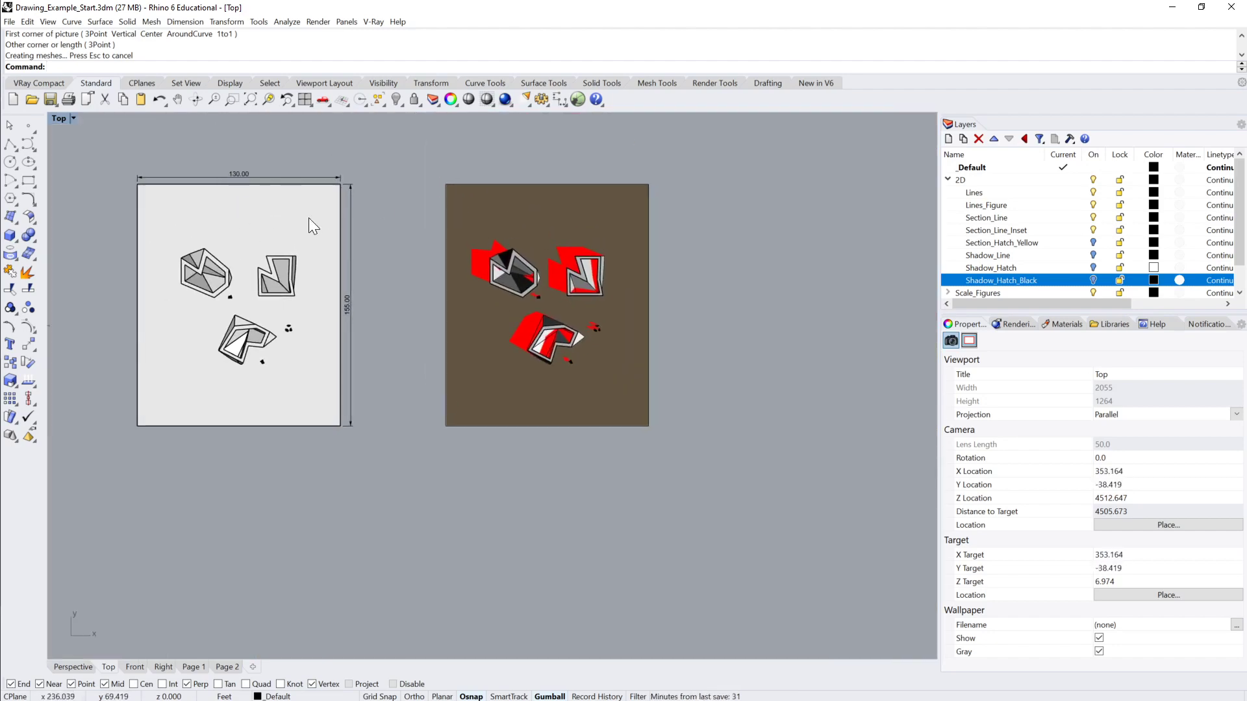
scroll(422, 139, up, 7)
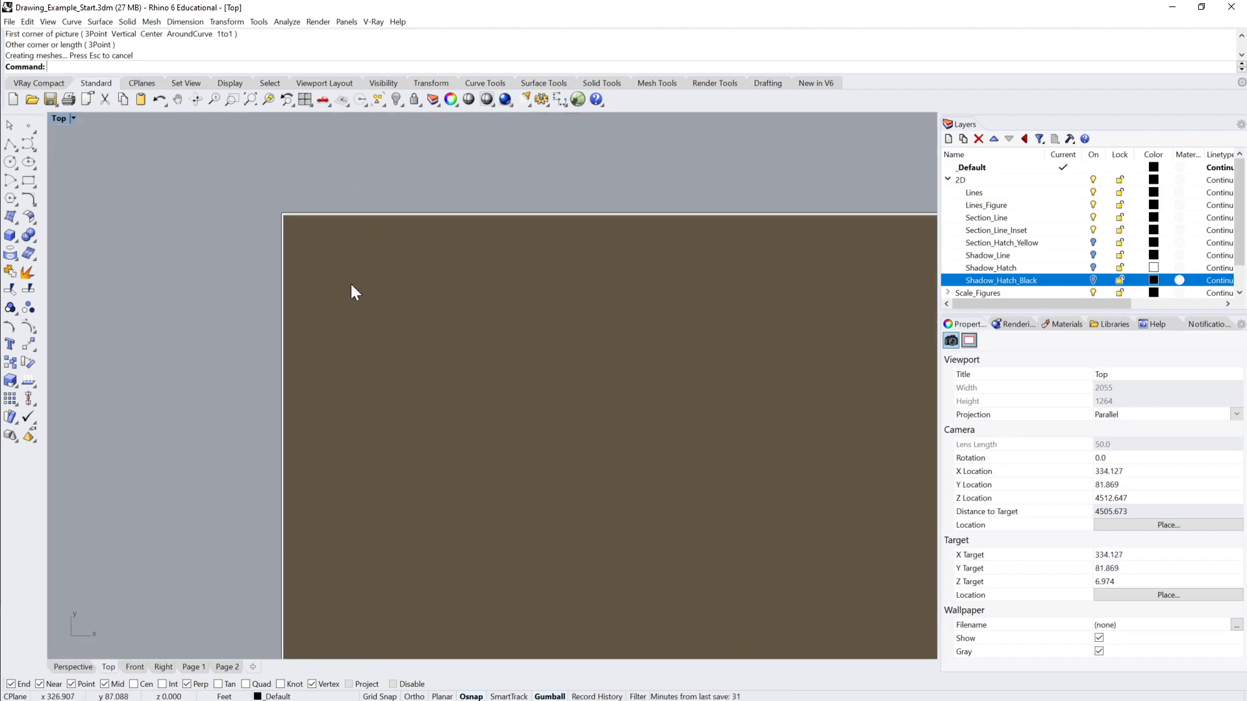
scroll(350, 289, down, 6)
scroll(555, 356, up, 12)
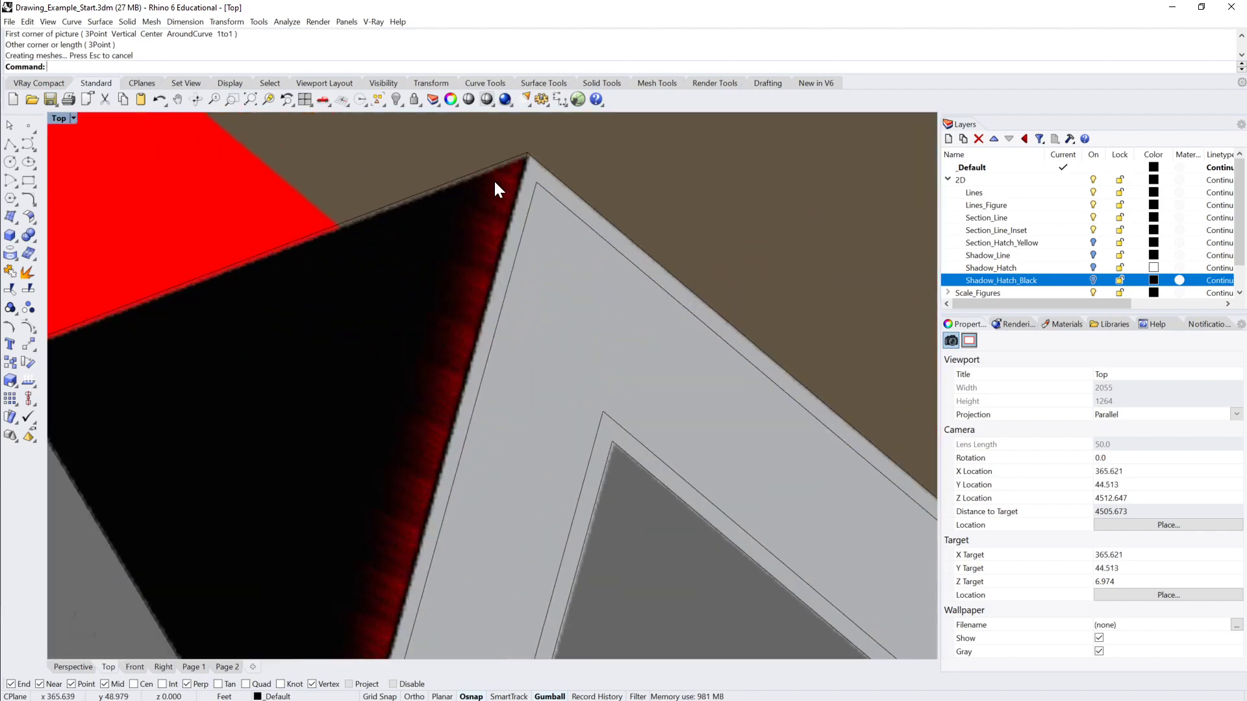
Step: Move the shadow picture about 0.08 ft so the upper-left building's top corner meets the matching corner of the line drawing
scroll(551, 259, down, 1)
click(555, 224)
scroll(555, 224, down, 4)
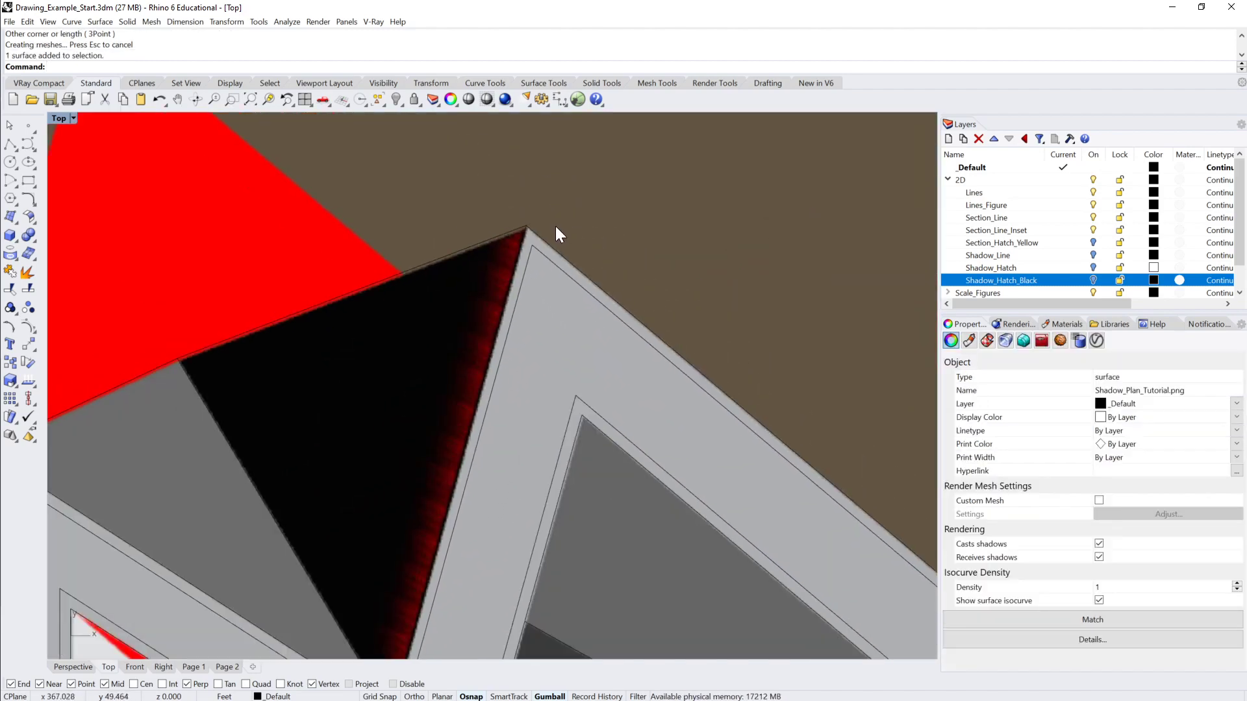
scroll(555, 226, up, 4)
scroll(515, 227, up, 5)
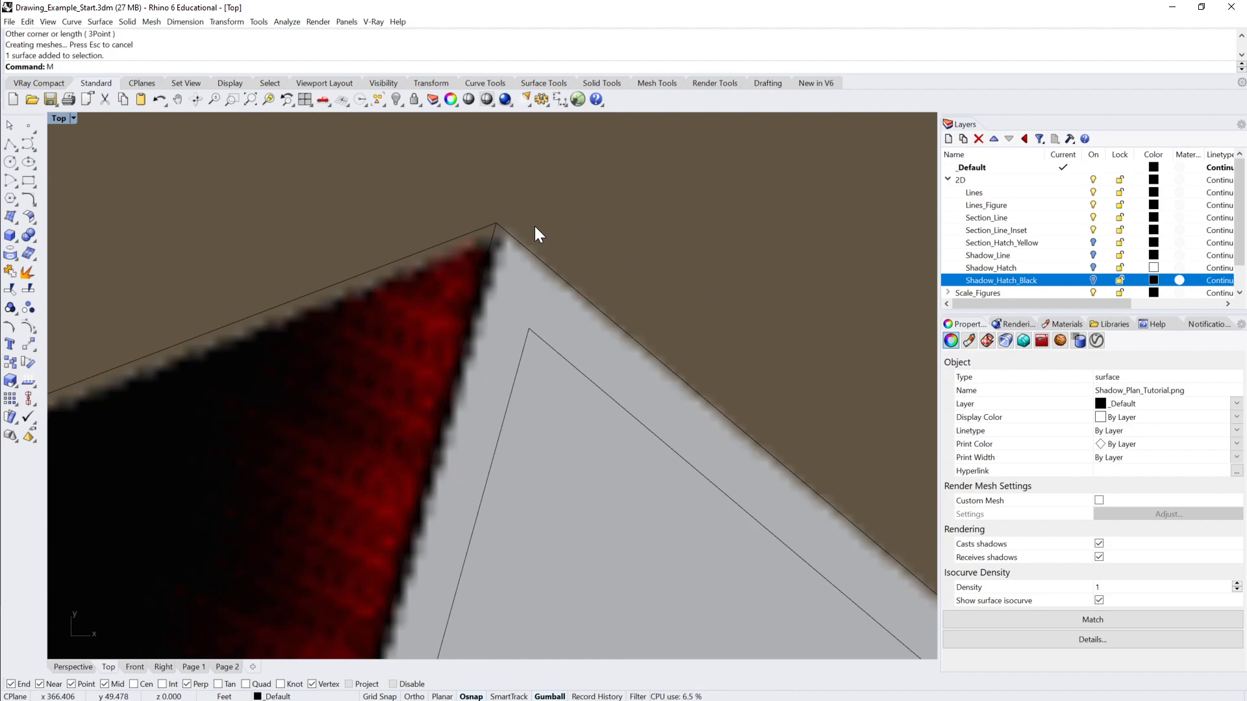
key(Return)
scroll(534, 226, up, 5)
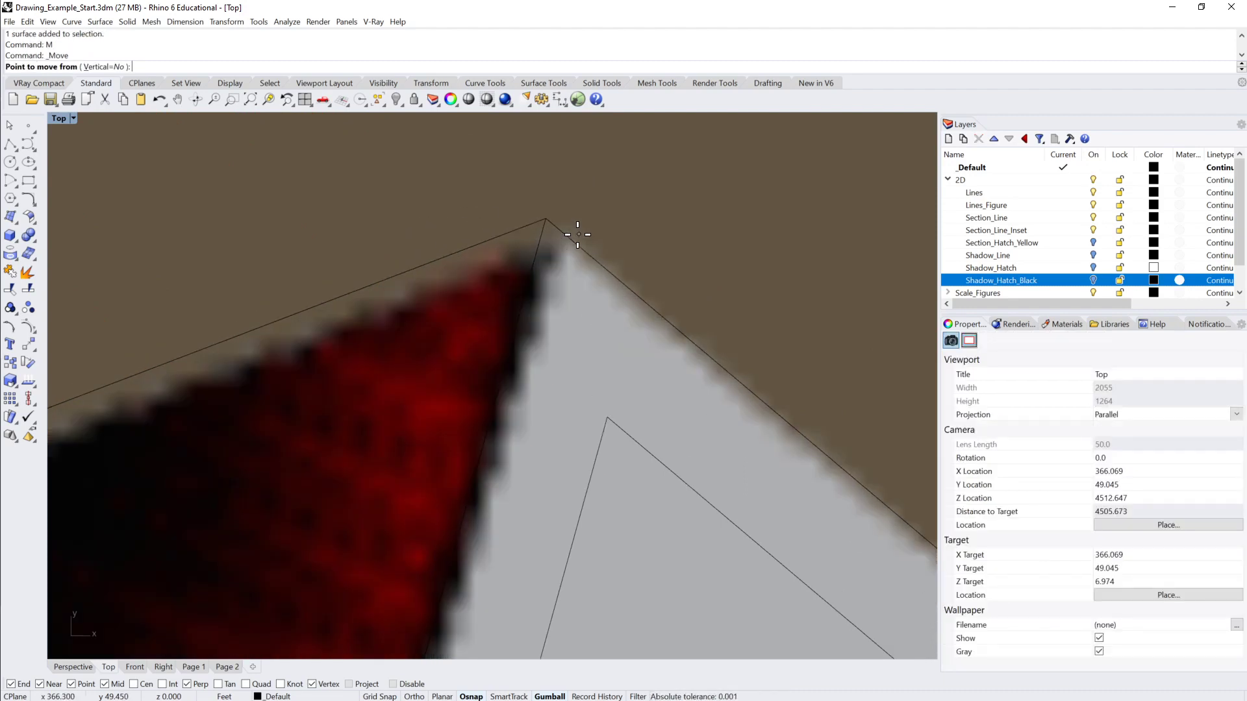
key(Escape)
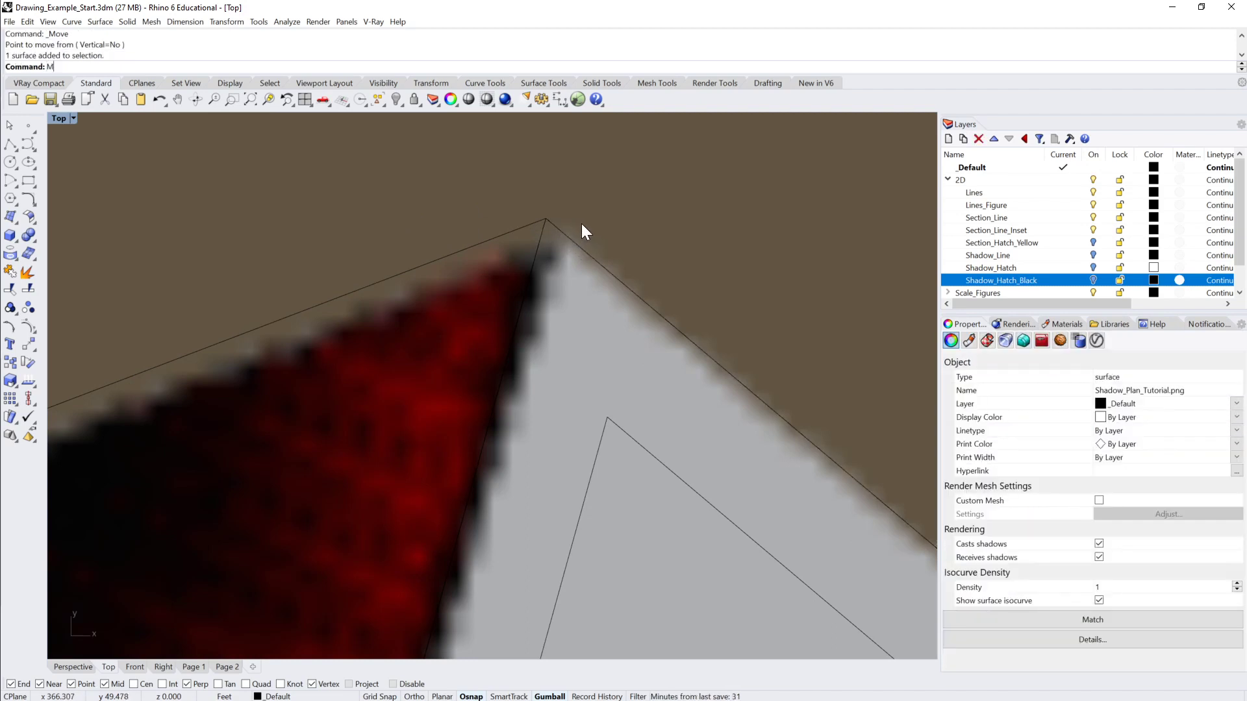
key(Return)
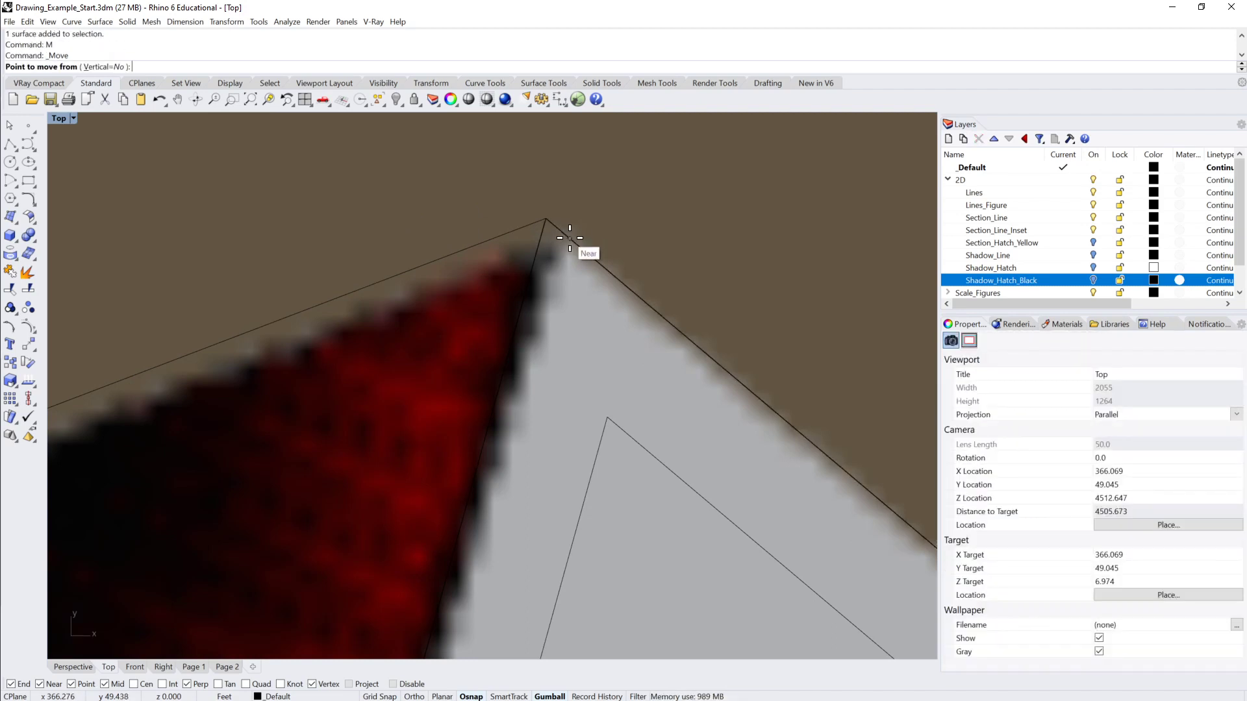
click(546, 221)
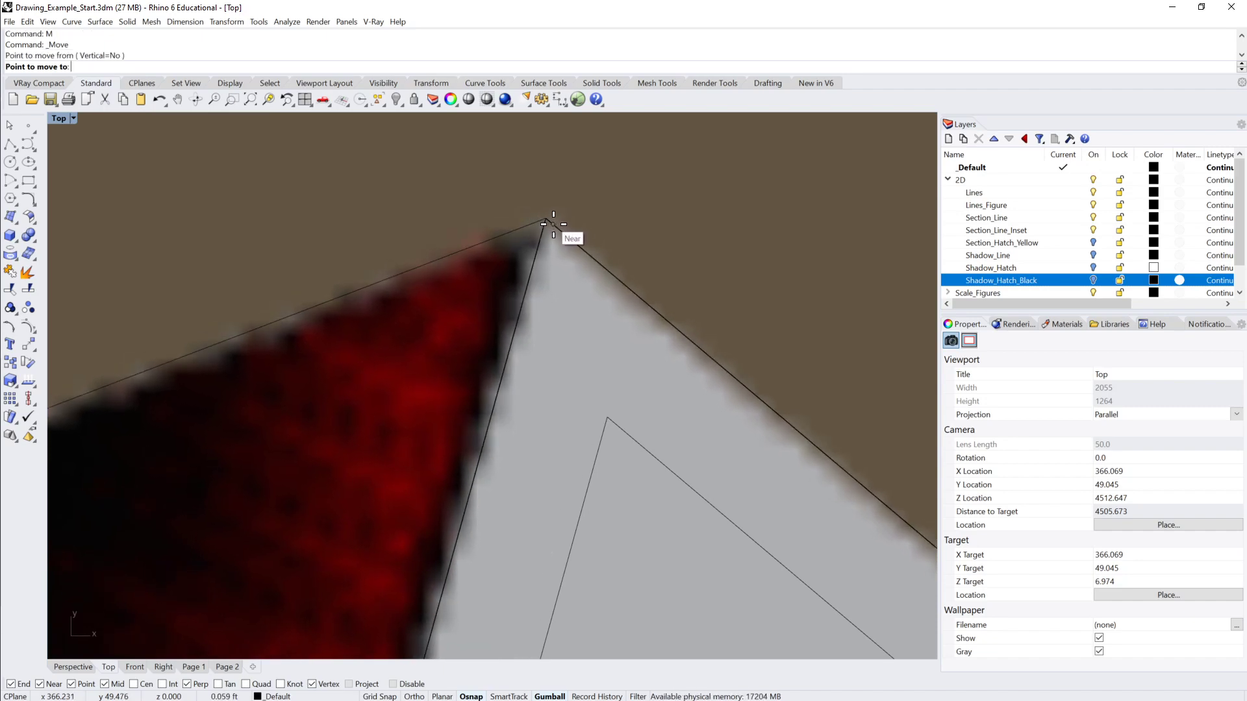
scroll(552, 223, up, 5)
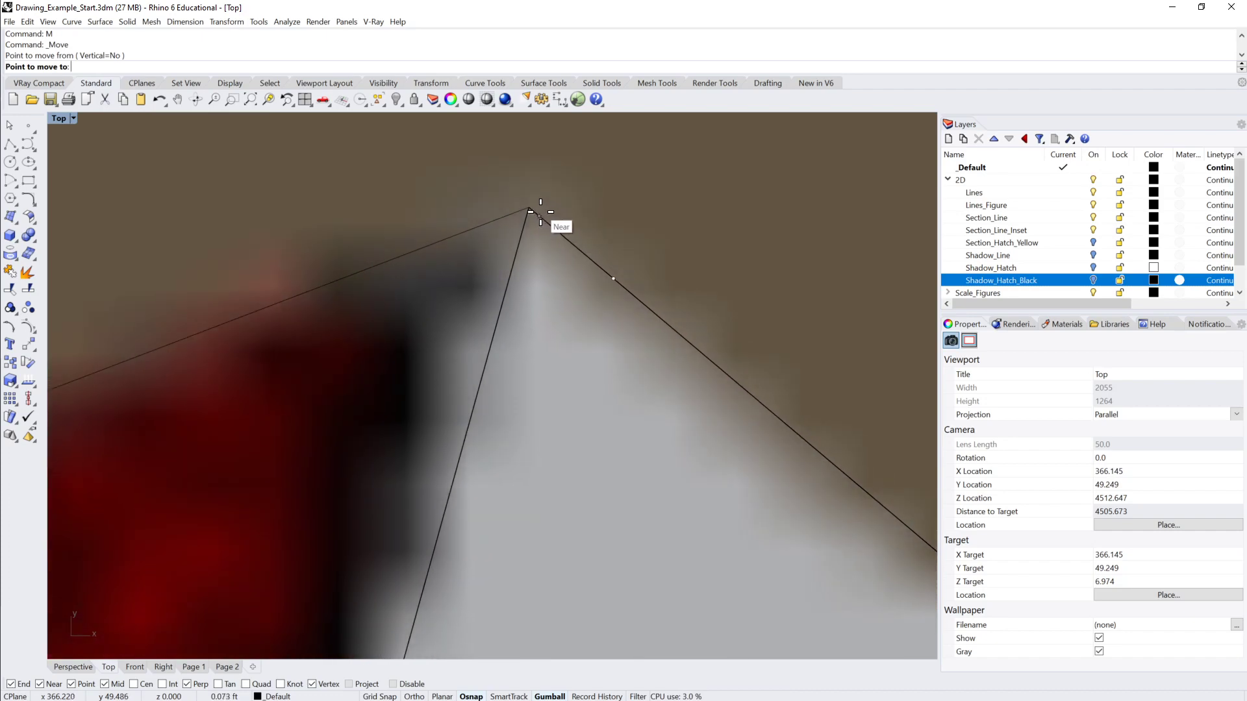
click(540, 216)
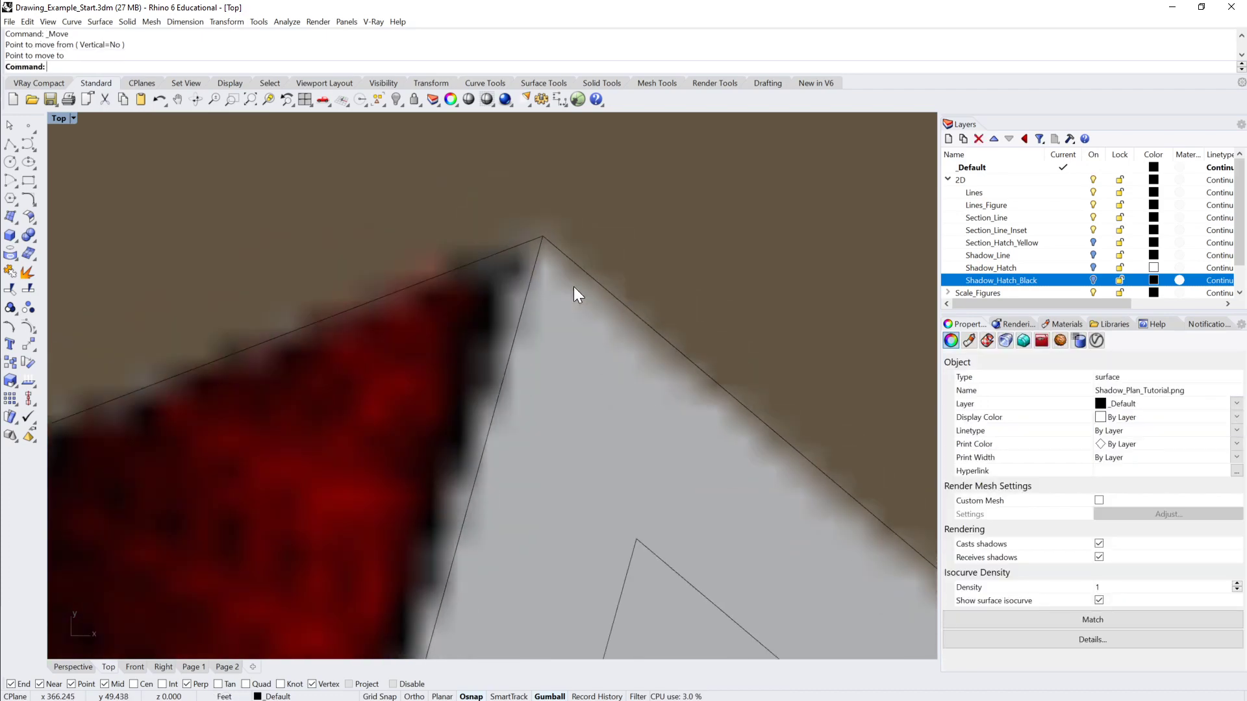
scroll(584, 273, down, 5)
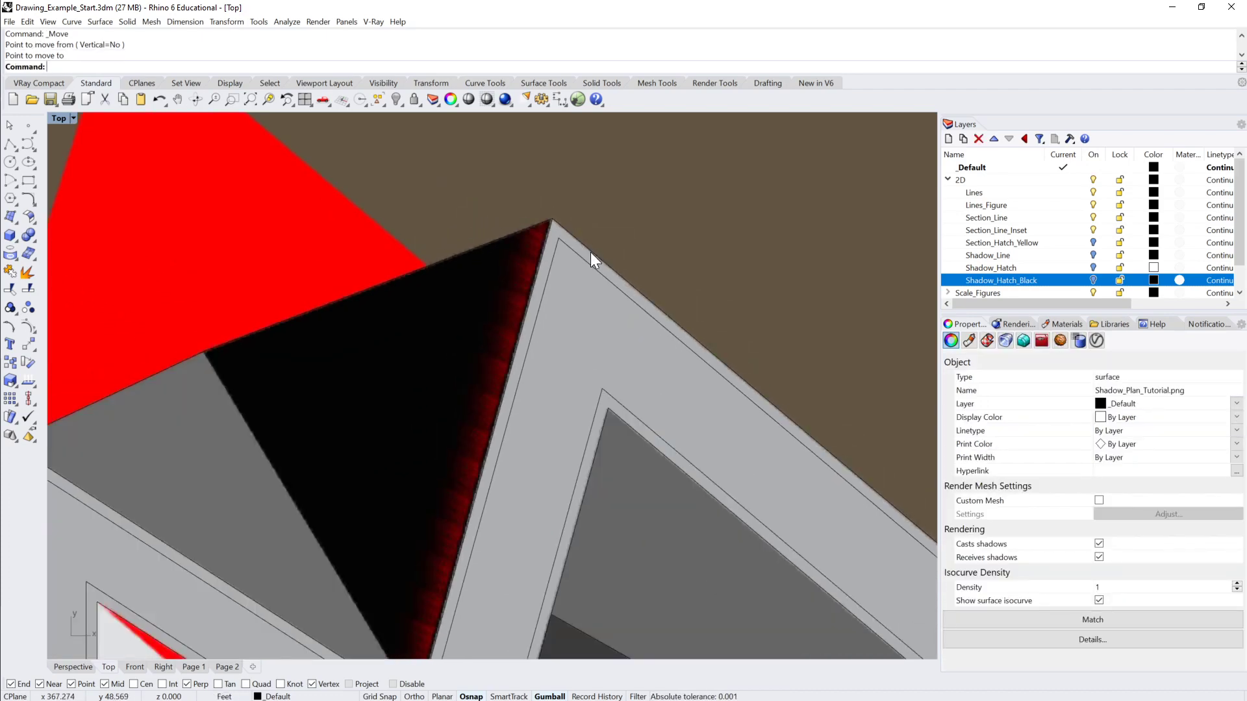
scroll(590, 252, up, 5)
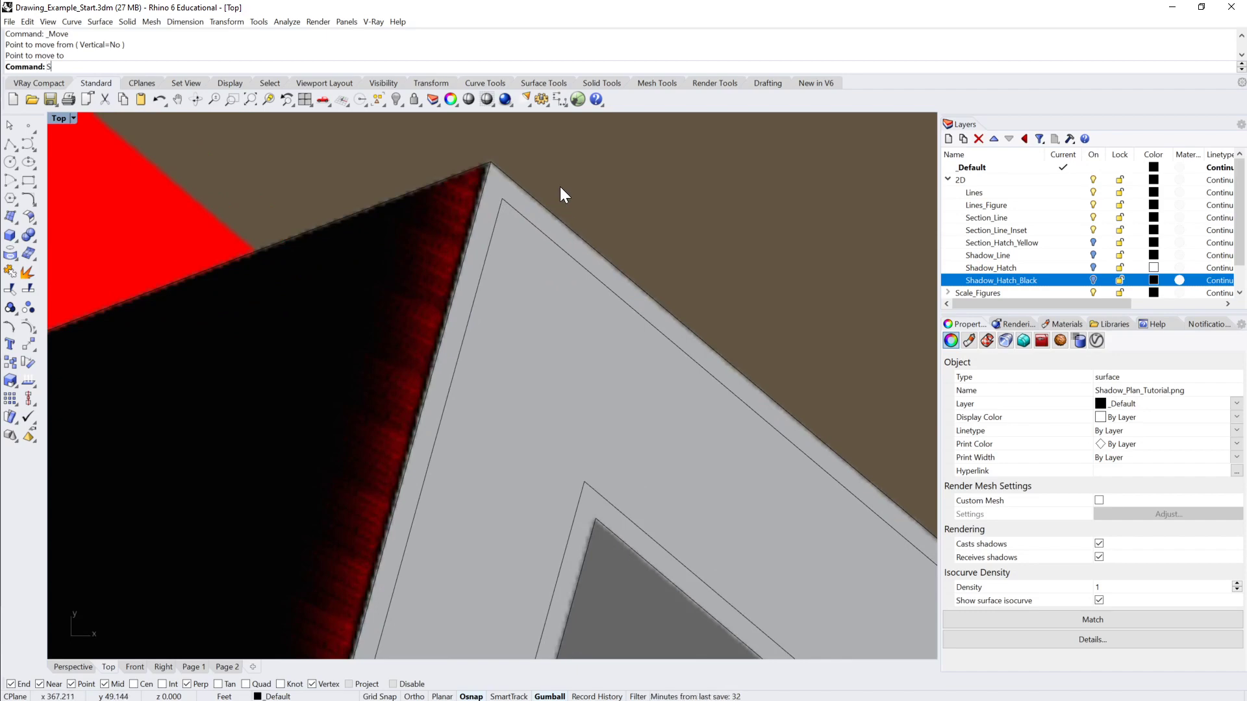
key(Escape)
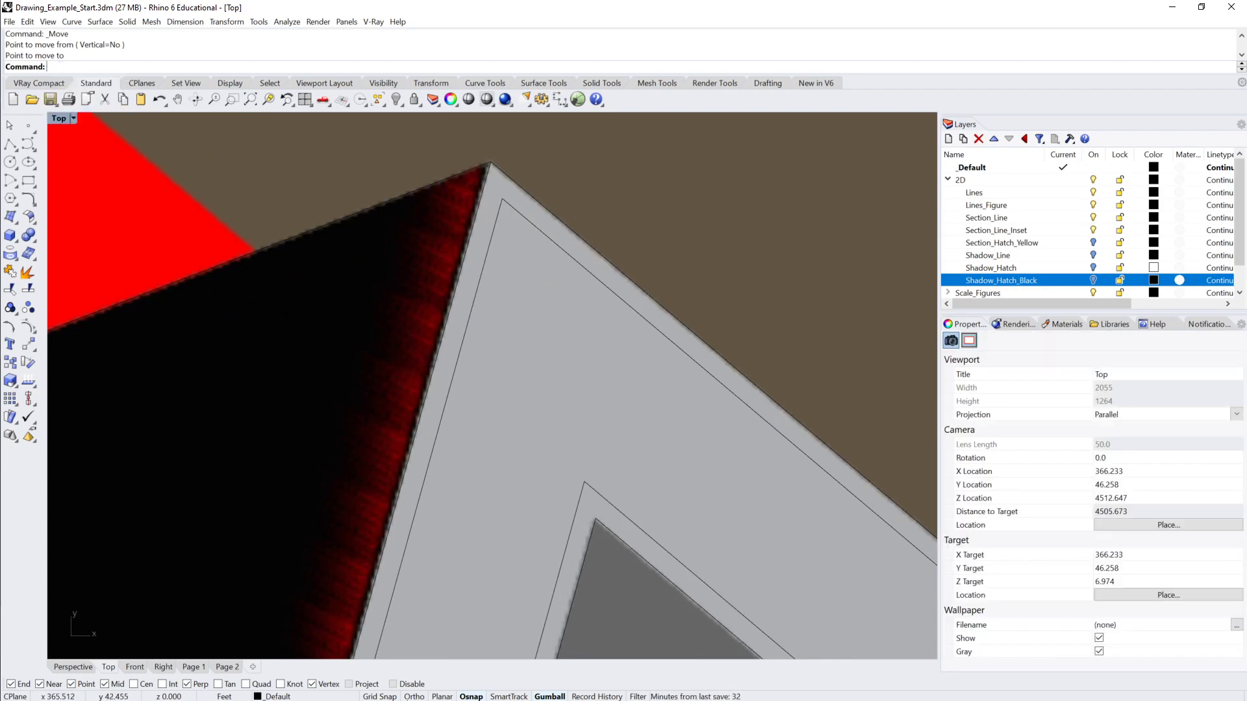
Step: Nudge the shadow picture about 0.02 ft more to refine its fit at the upper-left building's top corner
click(599, 297)
scroll(601, 203, up, 5)
right_drag(372, 175, 656, 342)
key(Return)
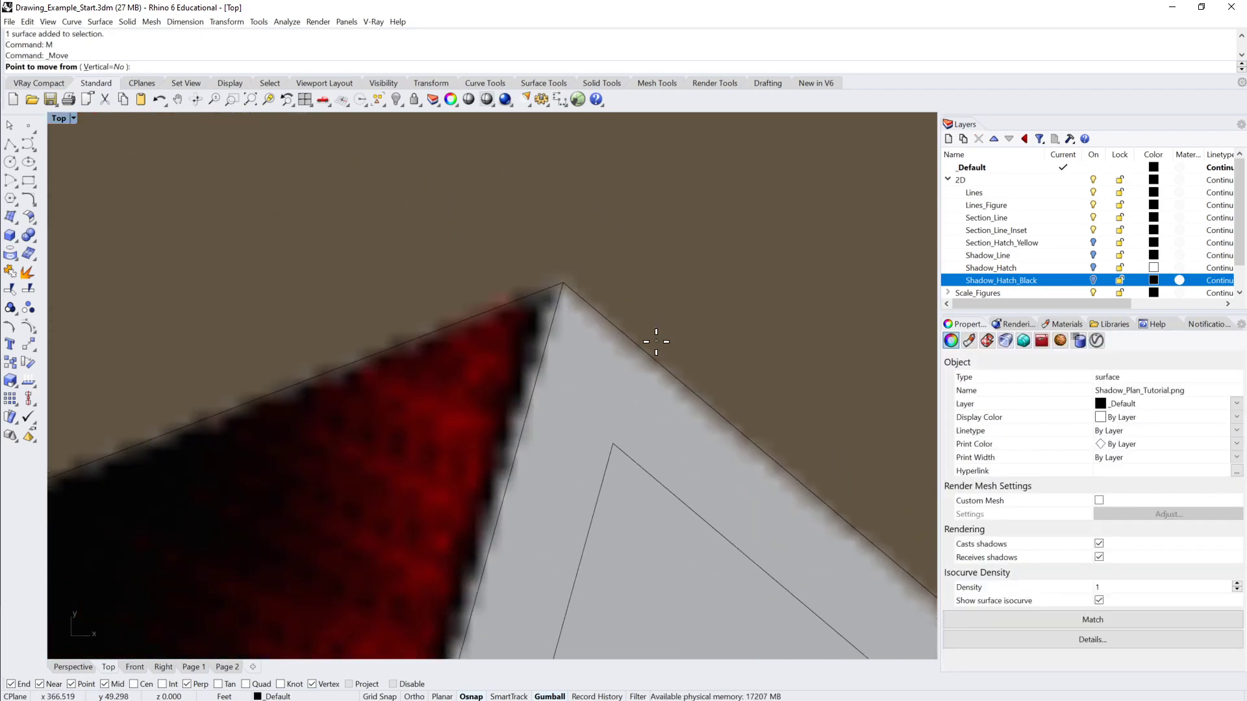
click(565, 389)
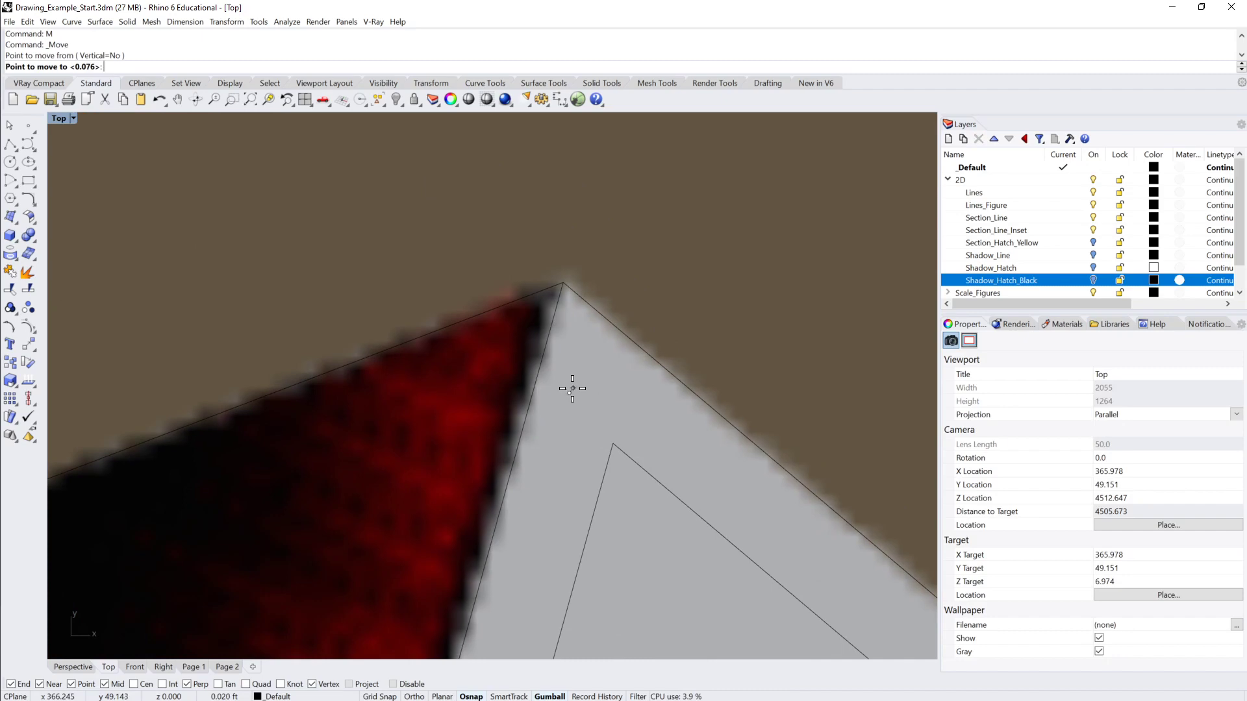
click(572, 389)
key(Escape)
right_drag(587, 393, 582, 365)
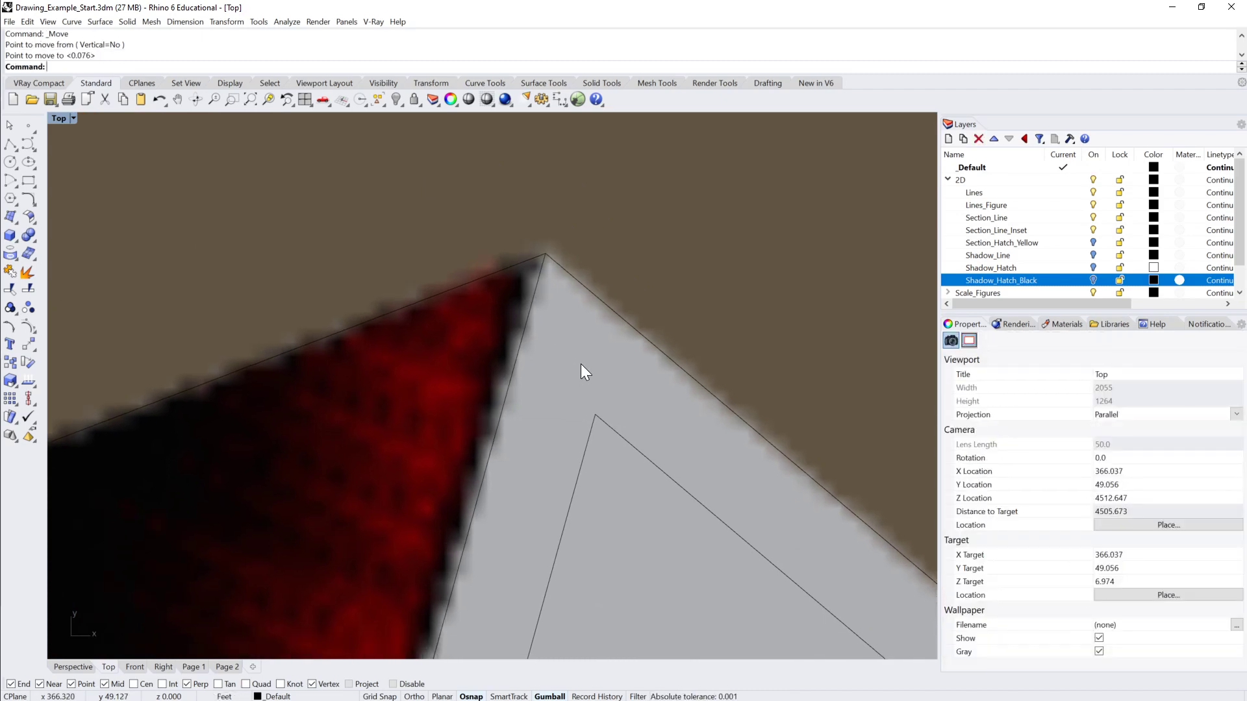
click(698, 241)
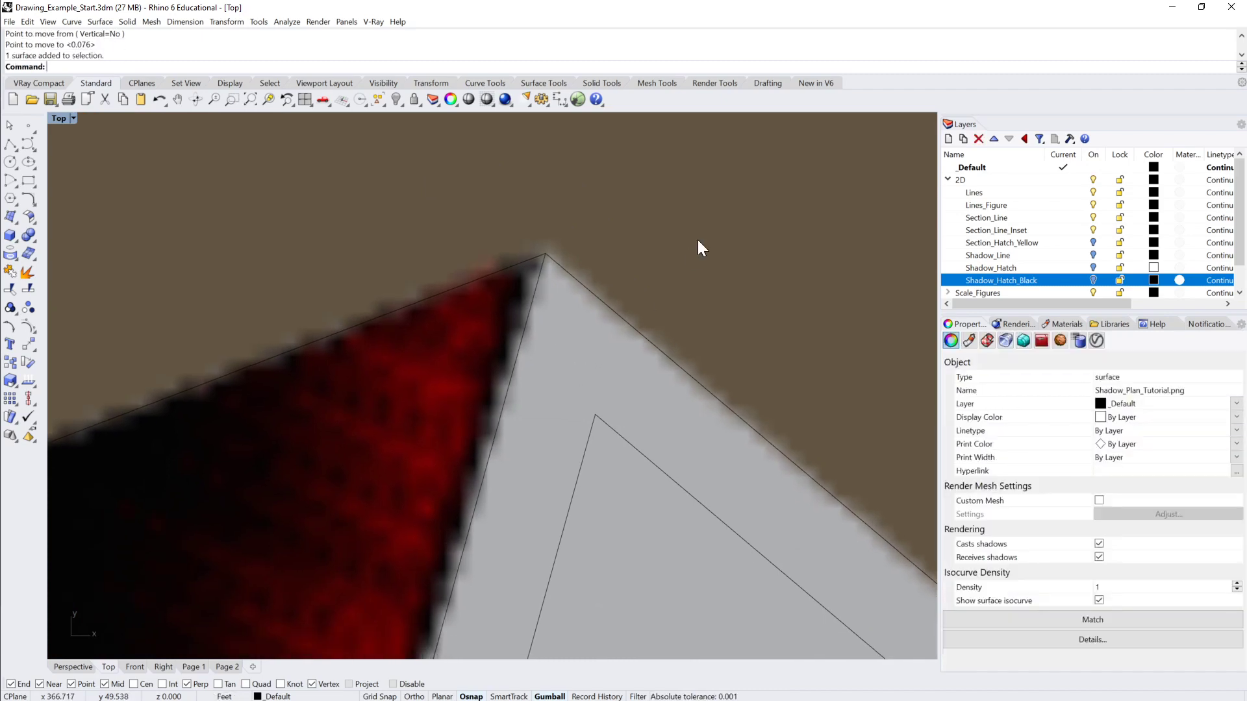
key(Escape)
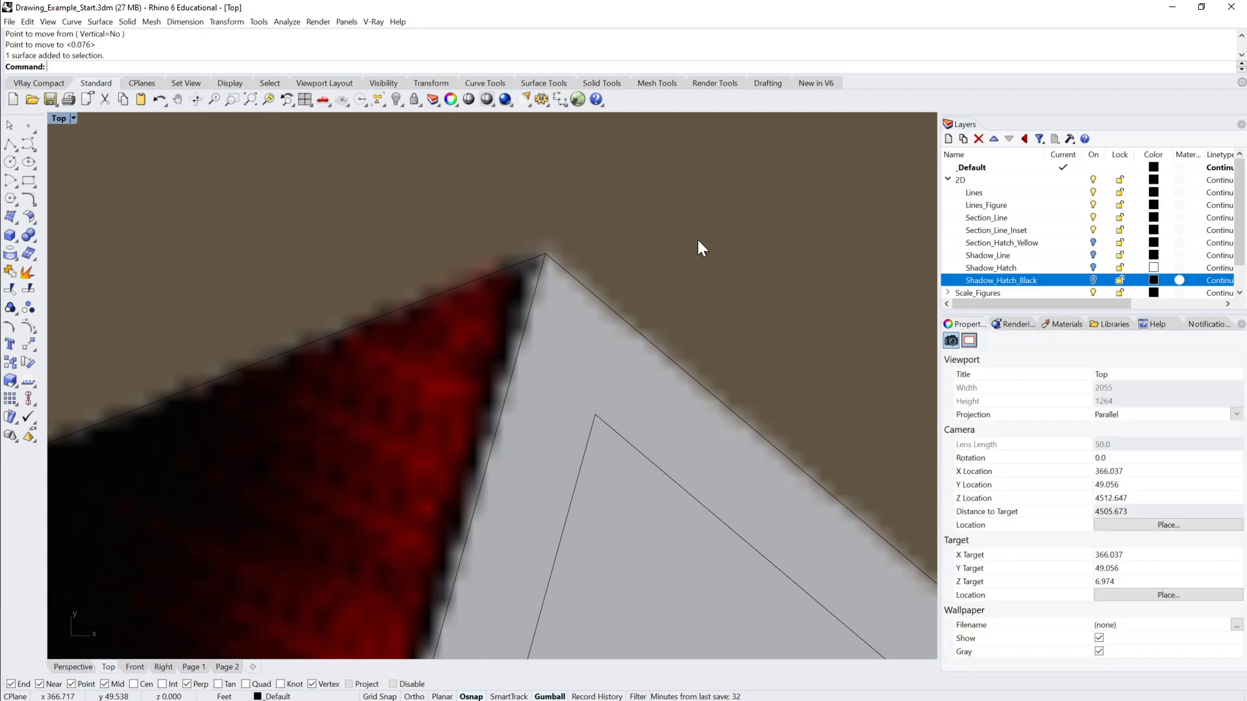
Step: Scale the picture from the upper-left building's top corner, referencing the lower building's pictured bottom corner to its matching line-drawing corner
click(666, 261)
text(Scale)
key(Return)
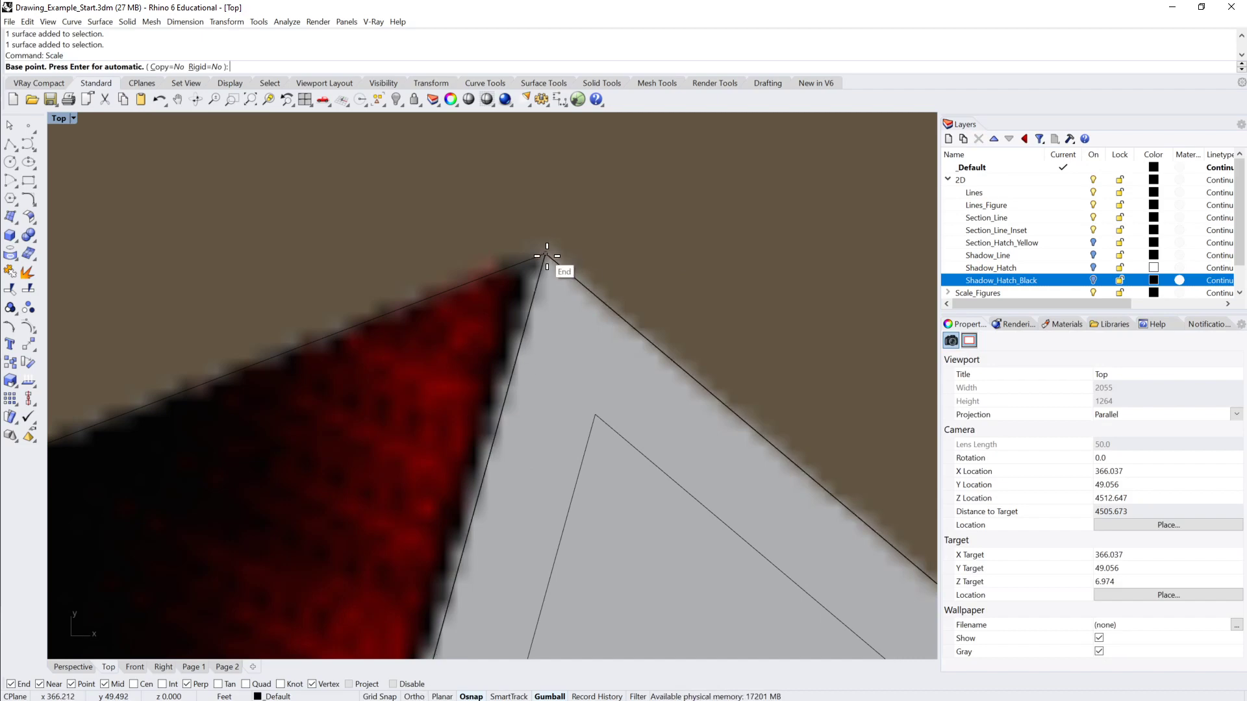
click(547, 256)
scroll(668, 314, up, 10)
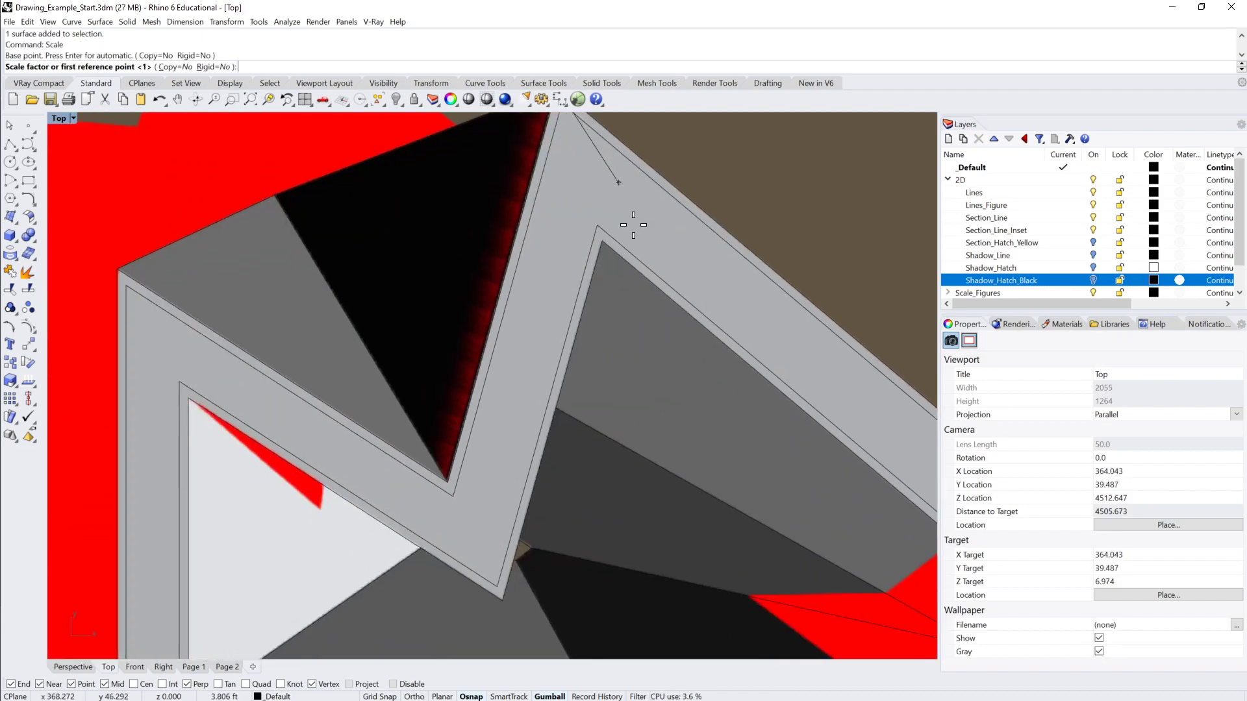
scroll(746, 446, down, 10)
scroll(684, 406, up, 10)
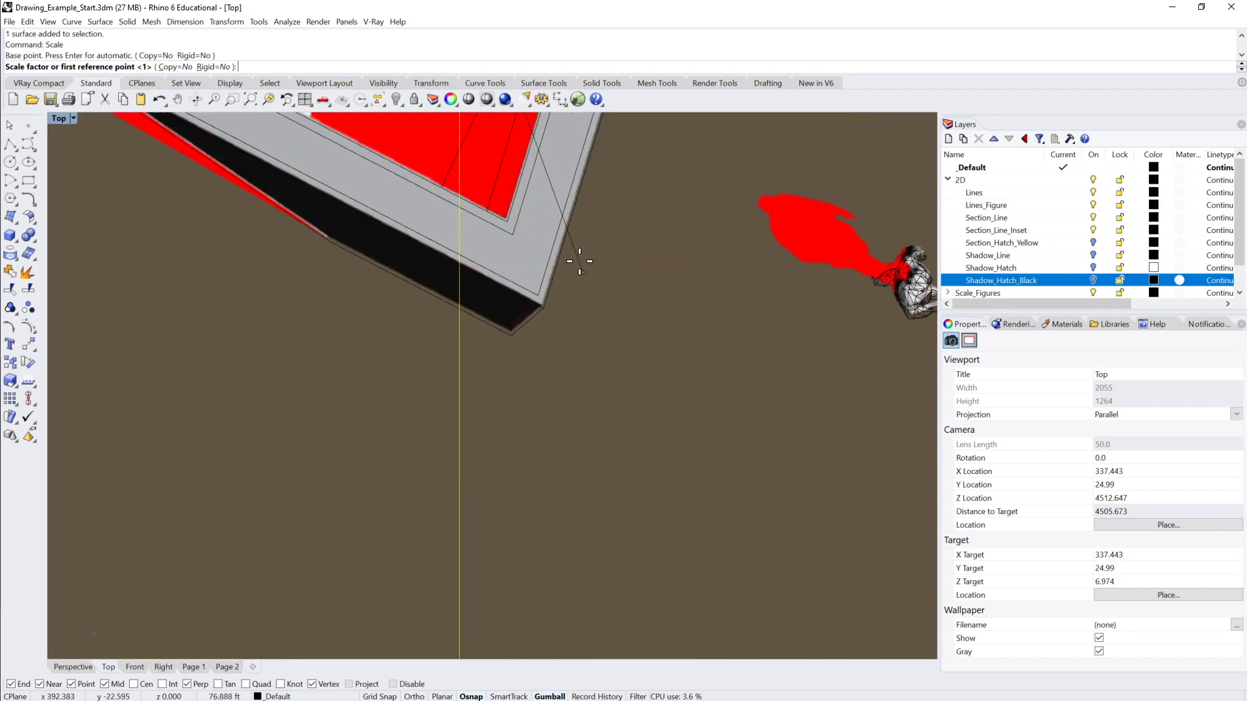
scroll(579, 261, up, 10)
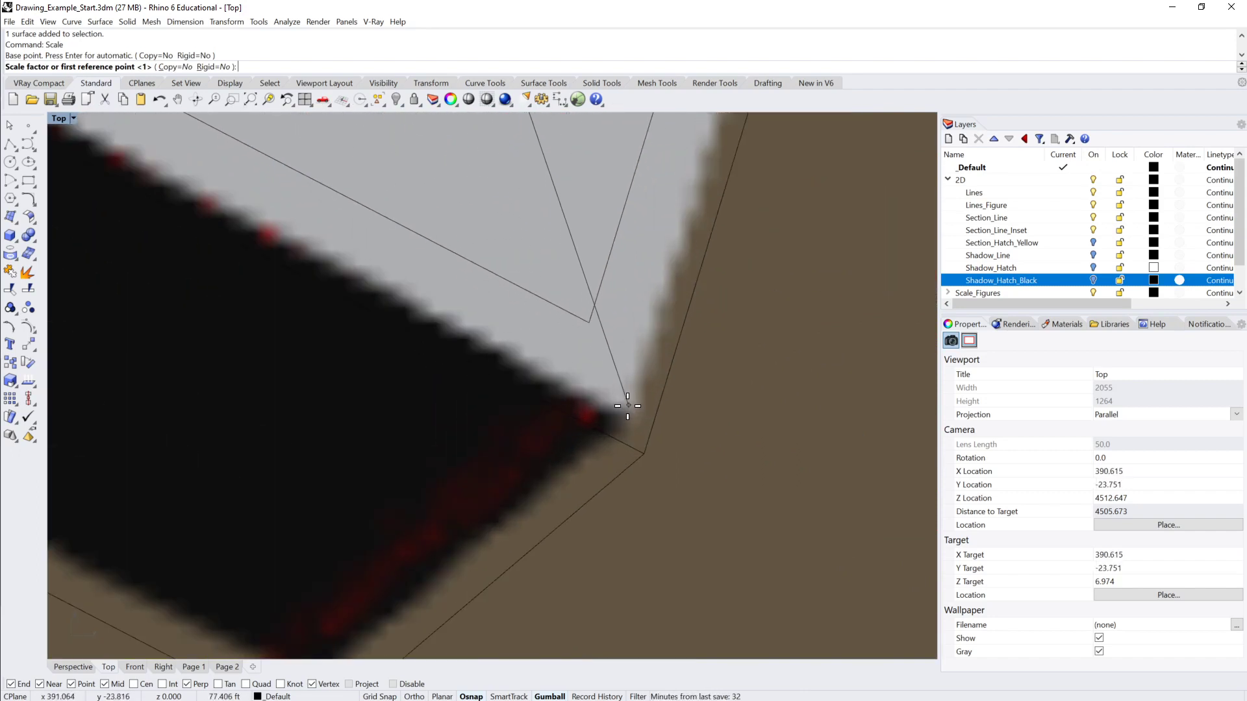
scroll(628, 406, down, 2)
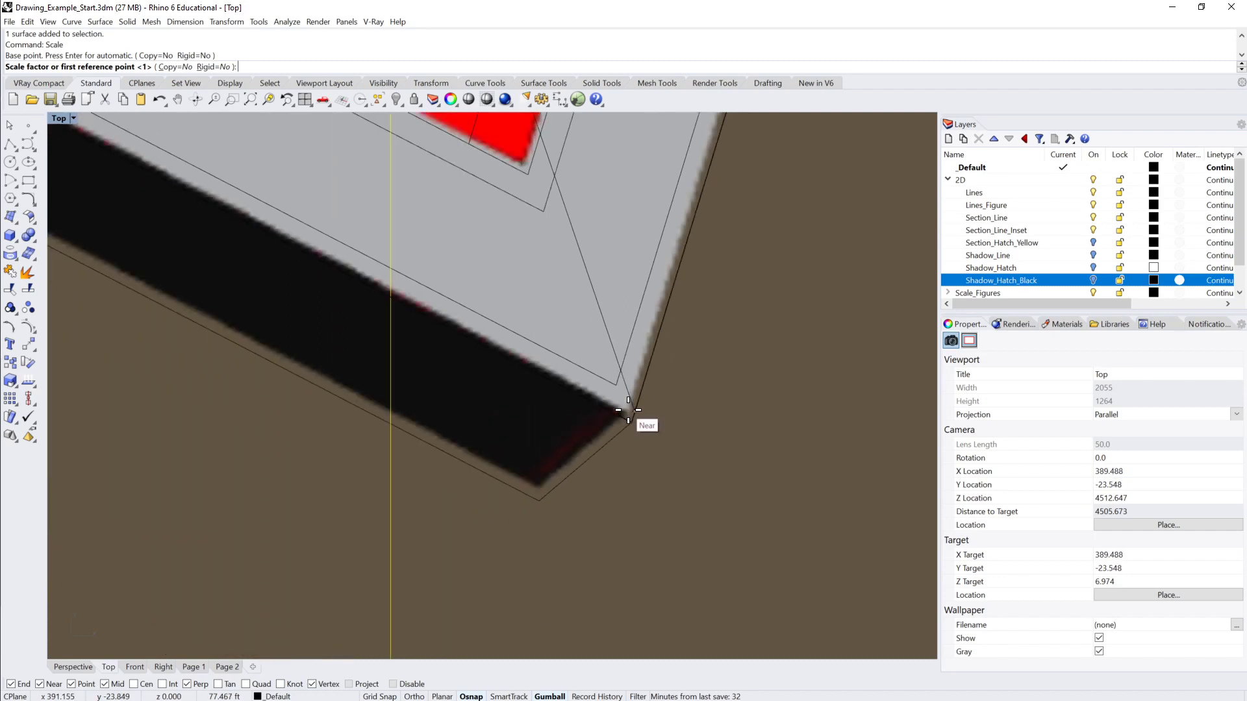
scroll(628, 416, up, 2)
click(627, 417)
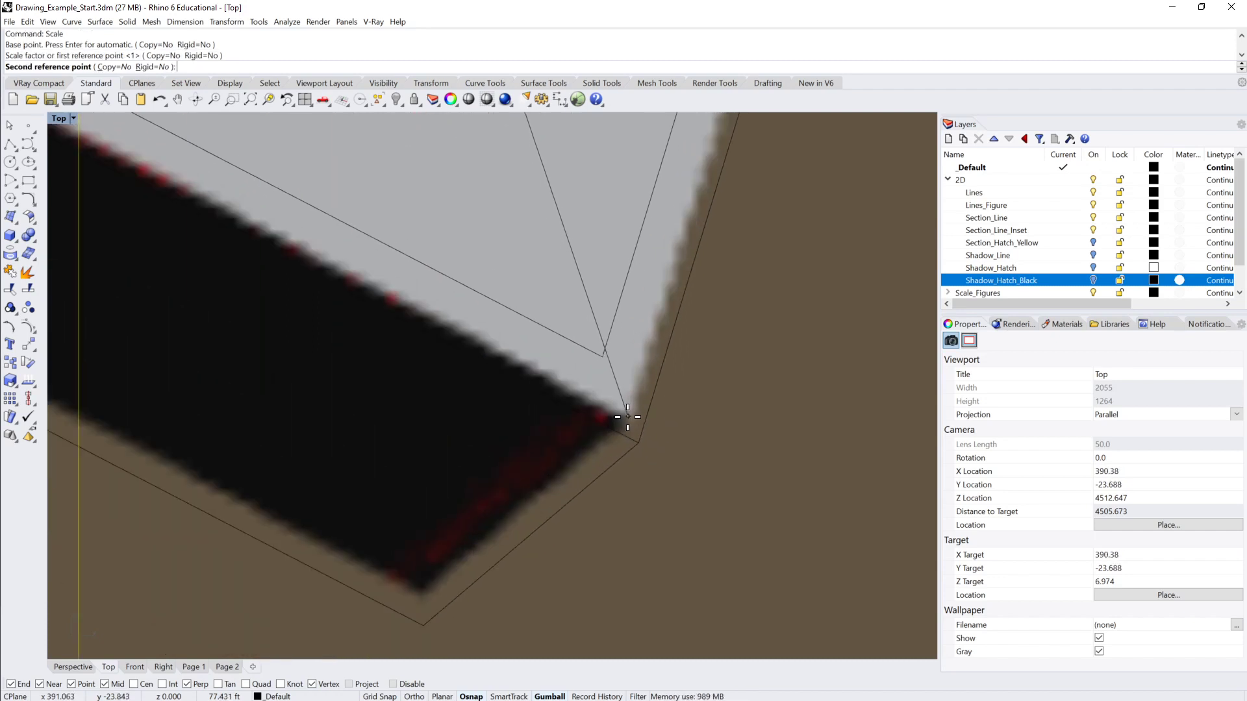
click(636, 440)
scroll(636, 439, down, 5)
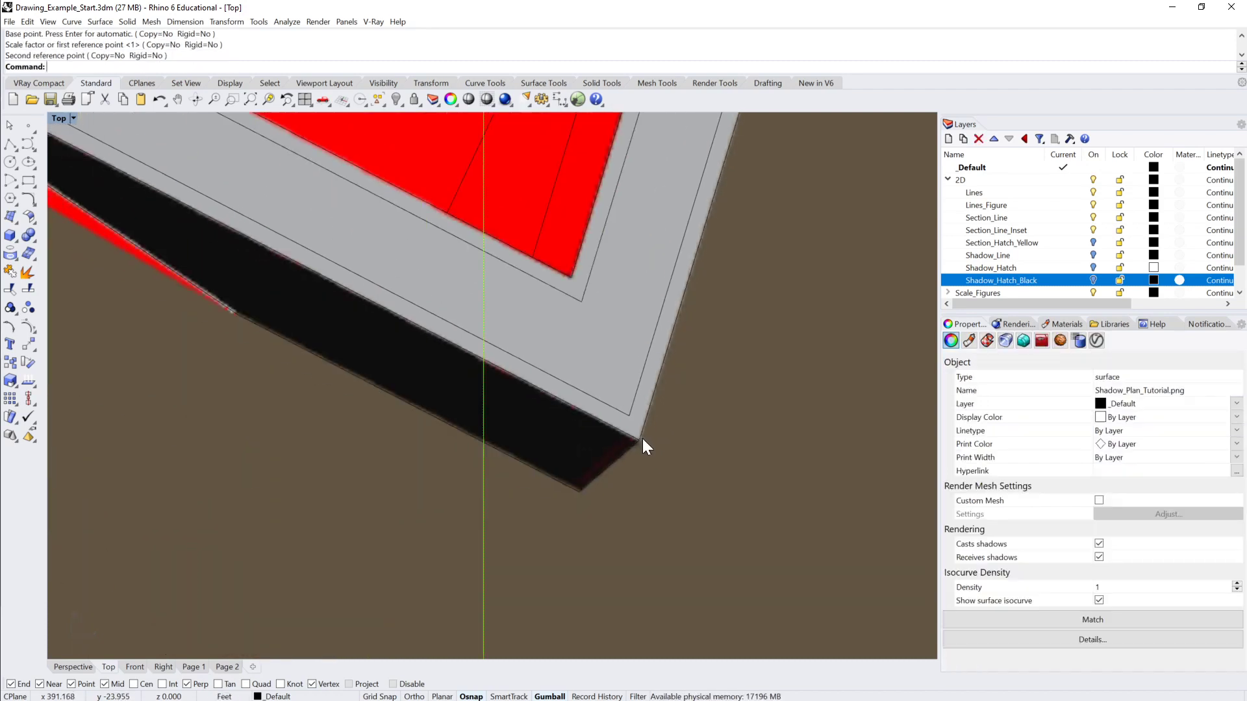
scroll(692, 410, down, 5)
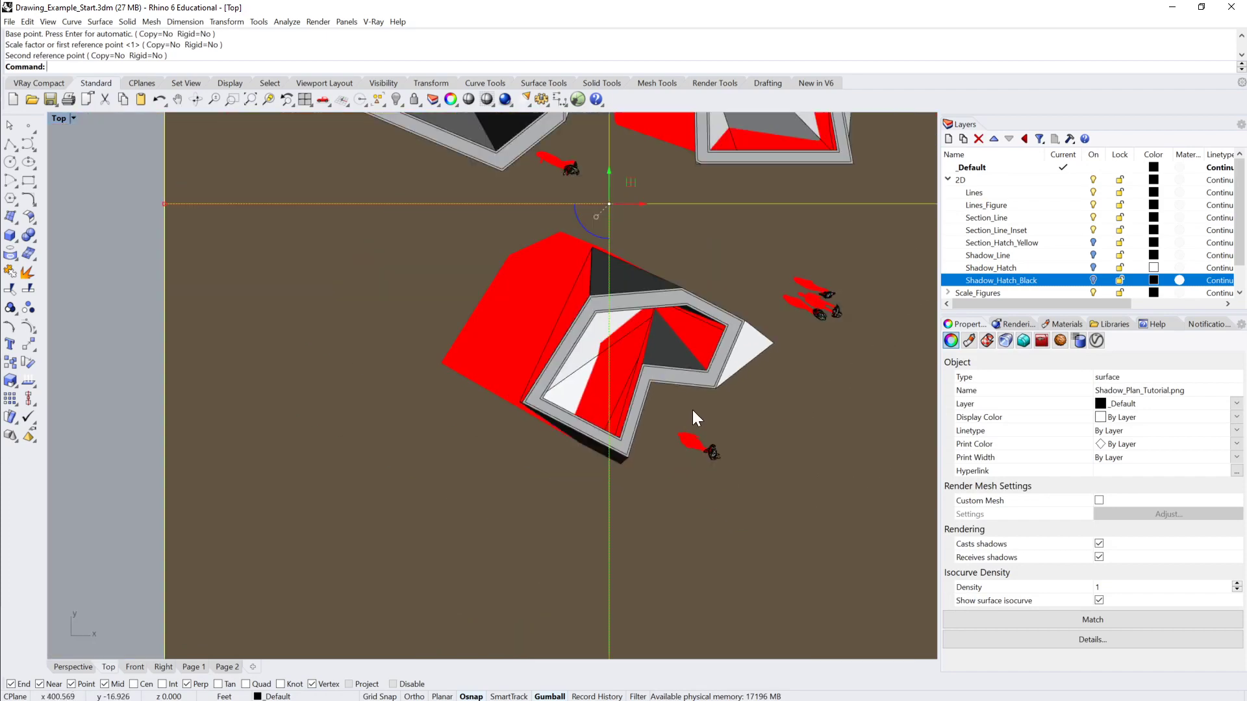
key(Escape)
Step: Check the scaled picture's alignment with the linework around all three buildings and their shadows
scroll(615, 374, up, 10)
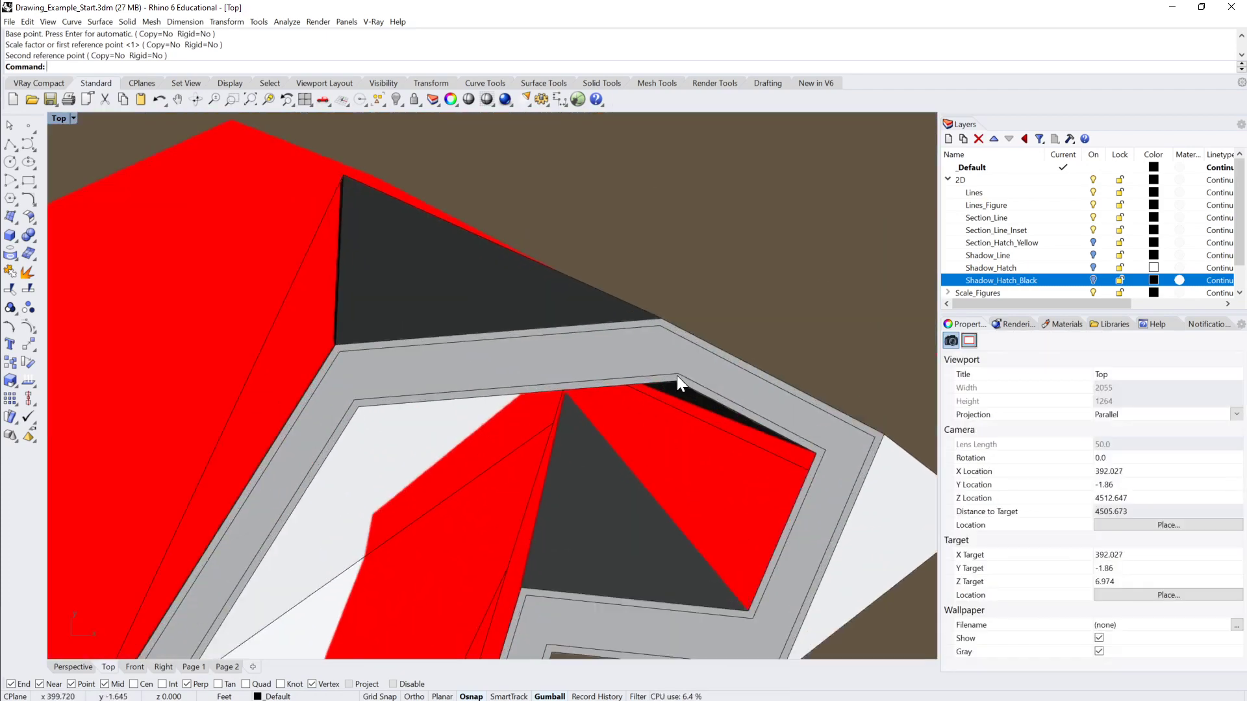
scroll(653, 358, down, 3)
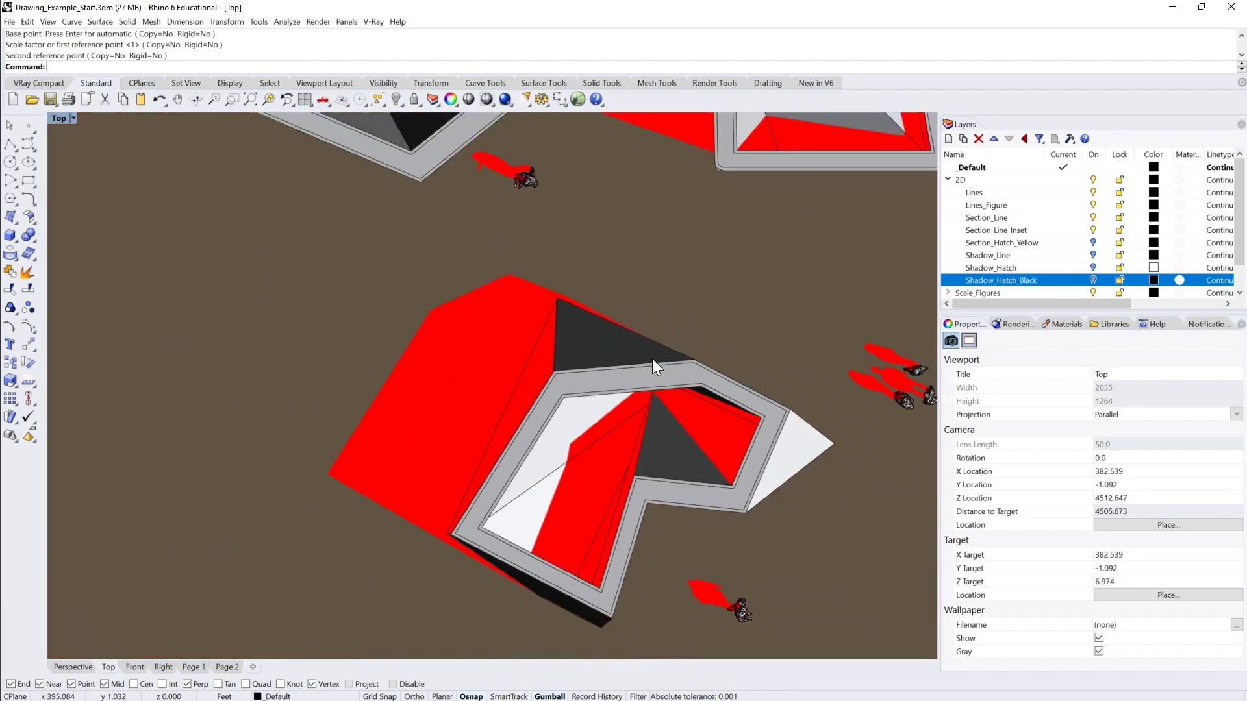
scroll(615, 328, up, 6)
scroll(496, 267, up, 3)
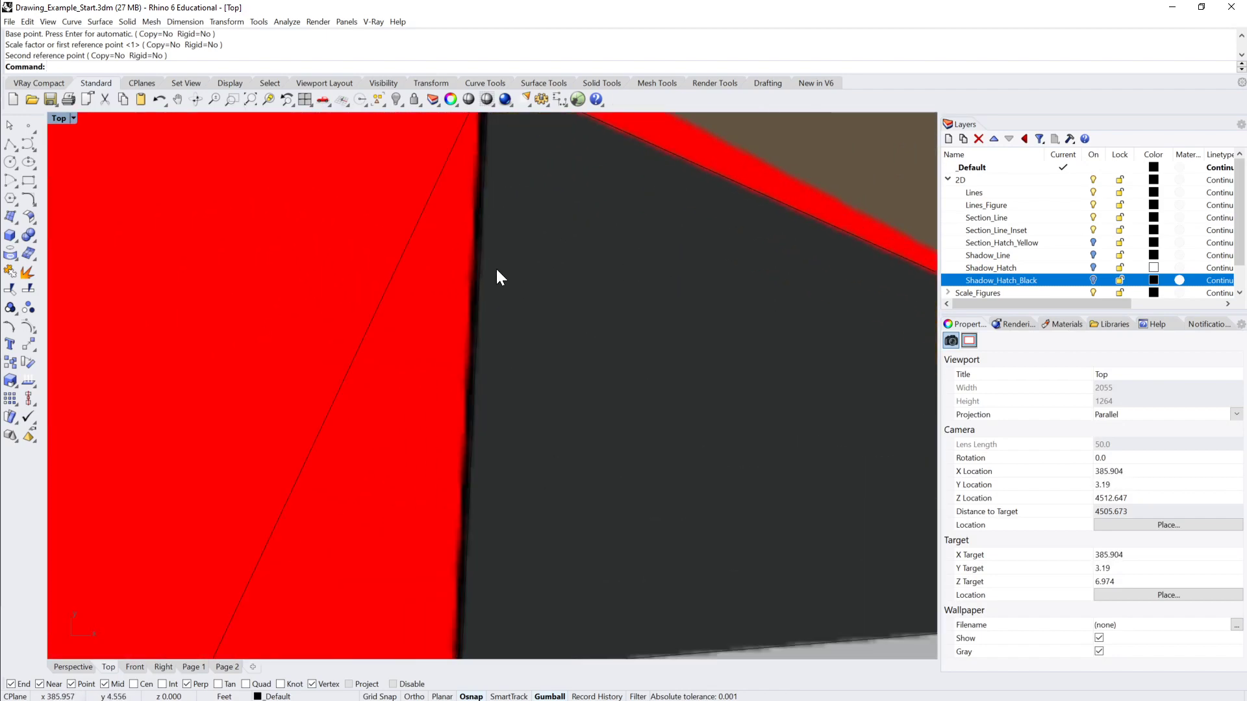
scroll(519, 289, down, 18)
right_drag(629, 352, 665, 396)
right_drag(573, 201, 587, 266)
scroll(626, 250, up, 6)
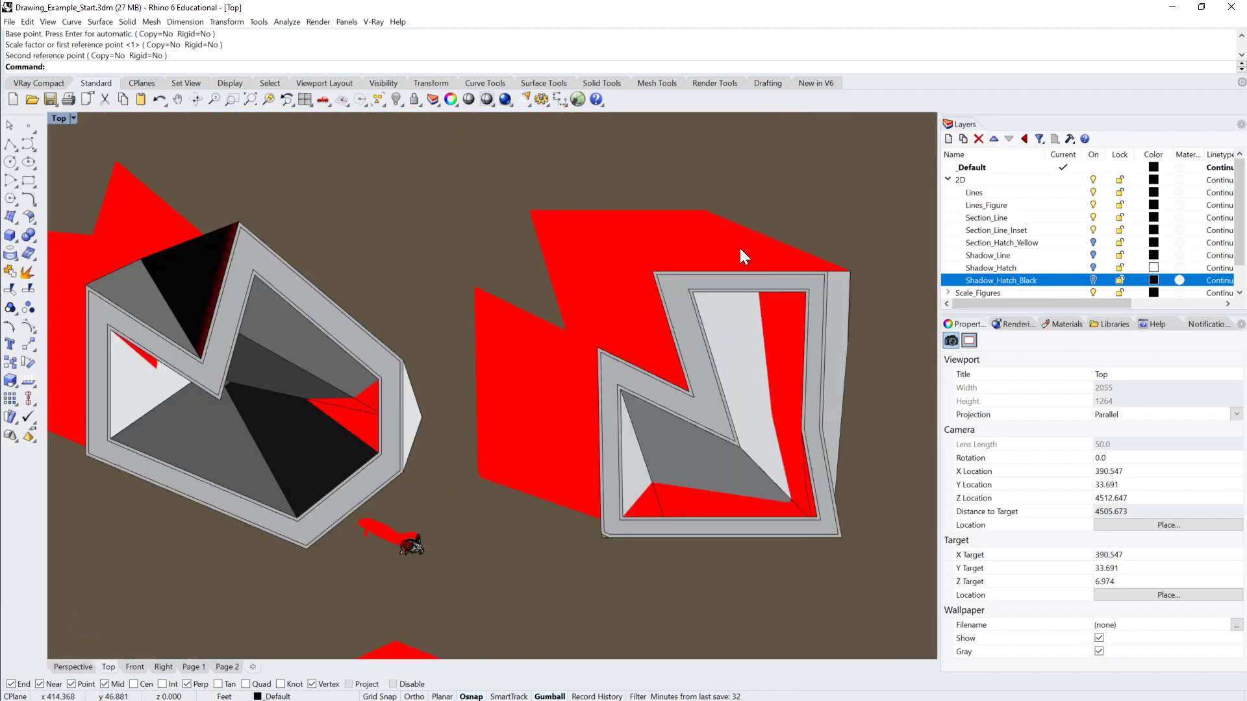
scroll(702, 285, down, 4)
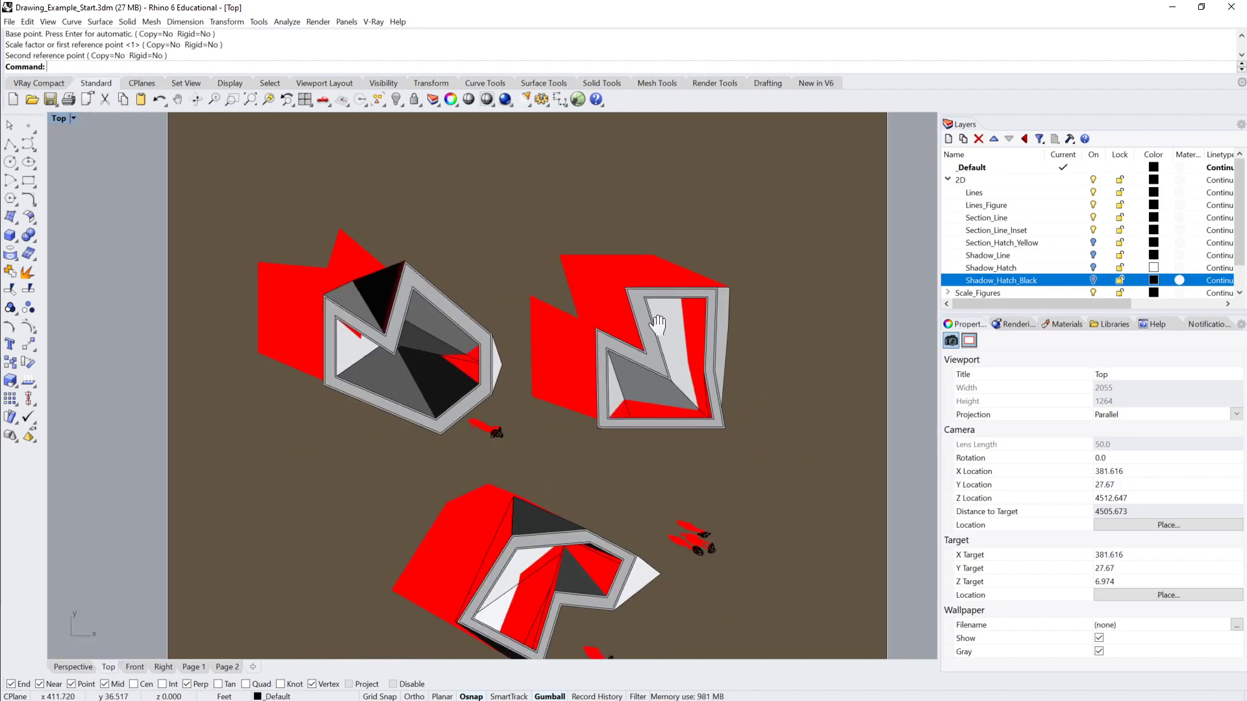
mouse_move(604, 344)
right_down()
mouse_move(552, 309)
mouse_move(571, 339)
mouse_move(621, 361)
mouse_move(614, 334)
right_up()
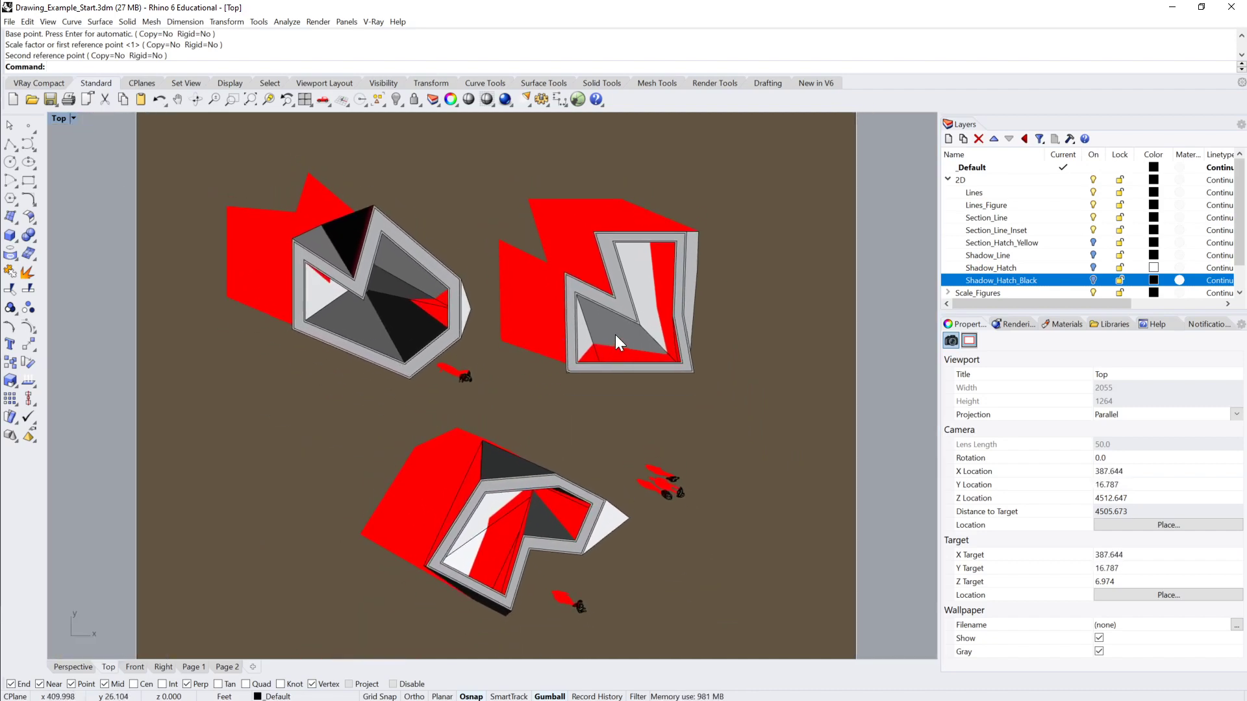
Step: Lock the shadow plan picture in place behind the line drawing
scroll(649, 321, down, 3)
click(733, 311)
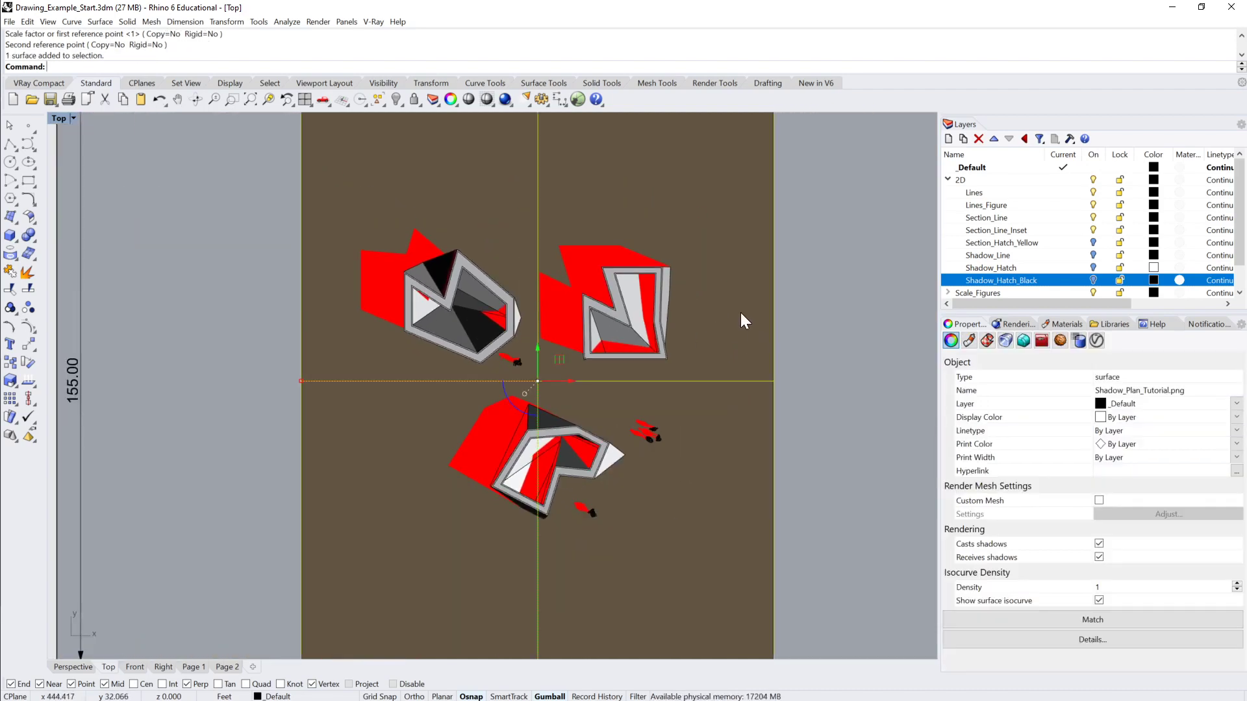
right_drag(740, 318, 757, 350)
scroll(755, 343, down, 2)
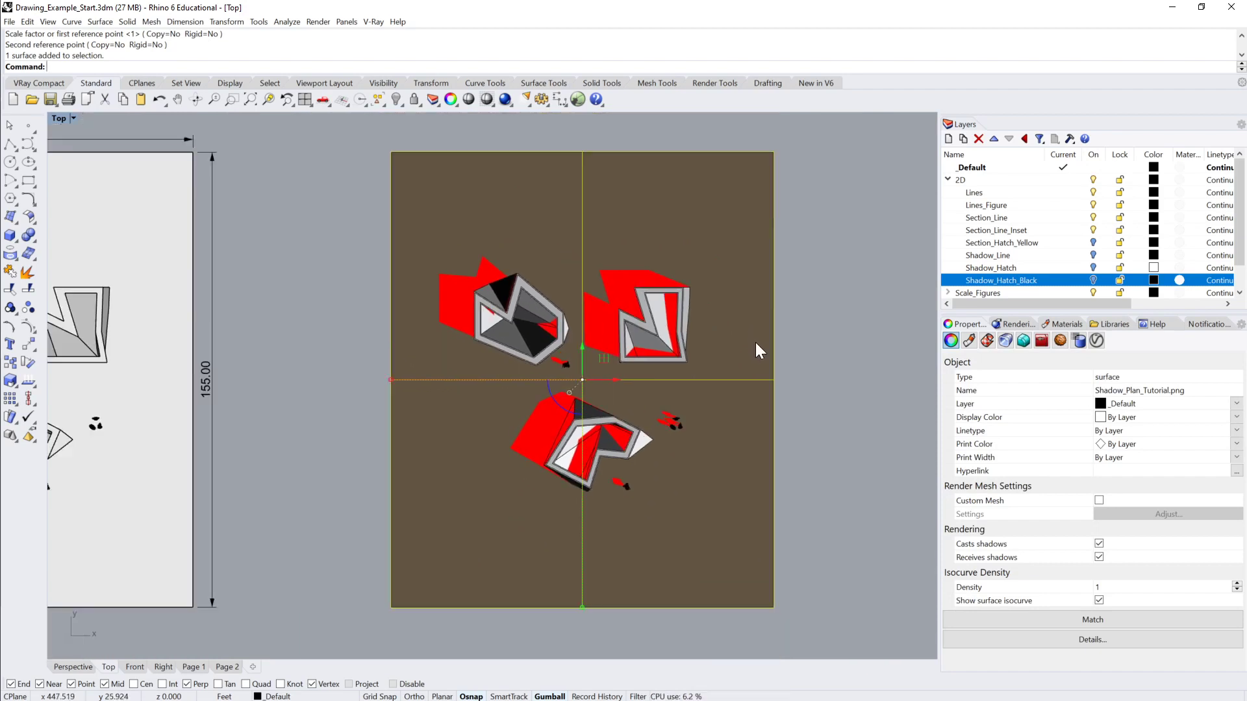
scroll(755, 341, up, 2)
click(789, 330)
click(707, 319)
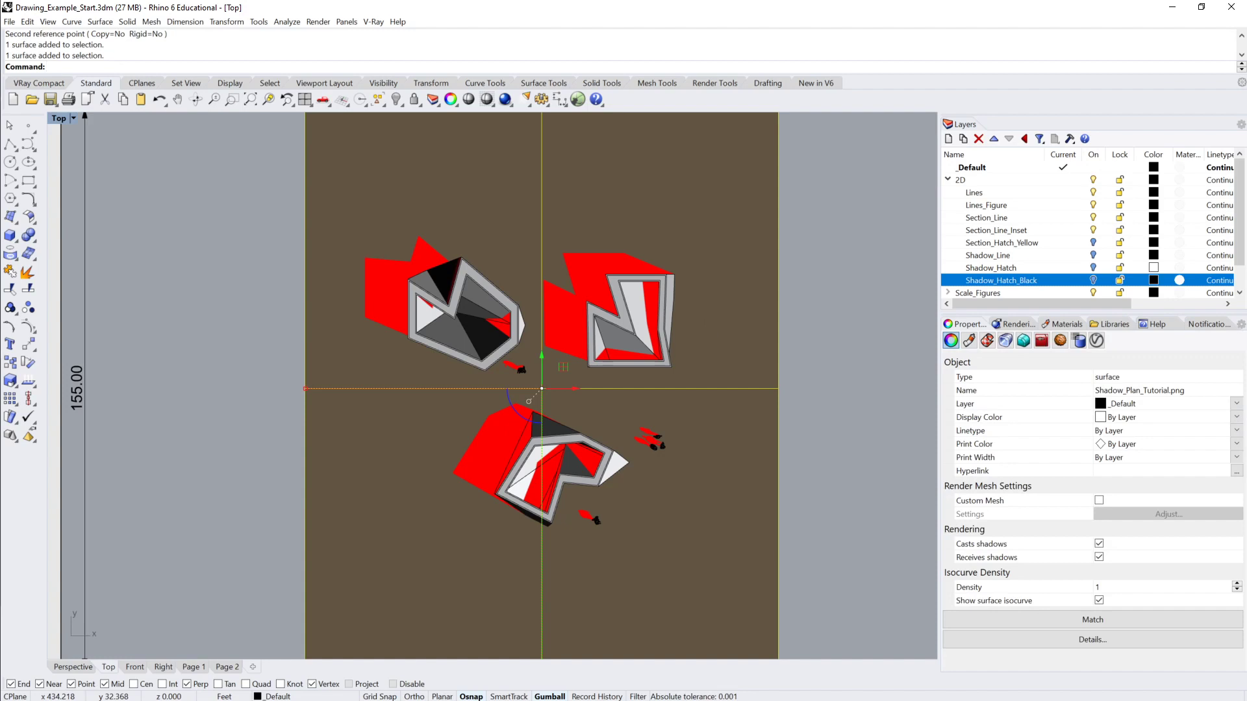
key(Return)
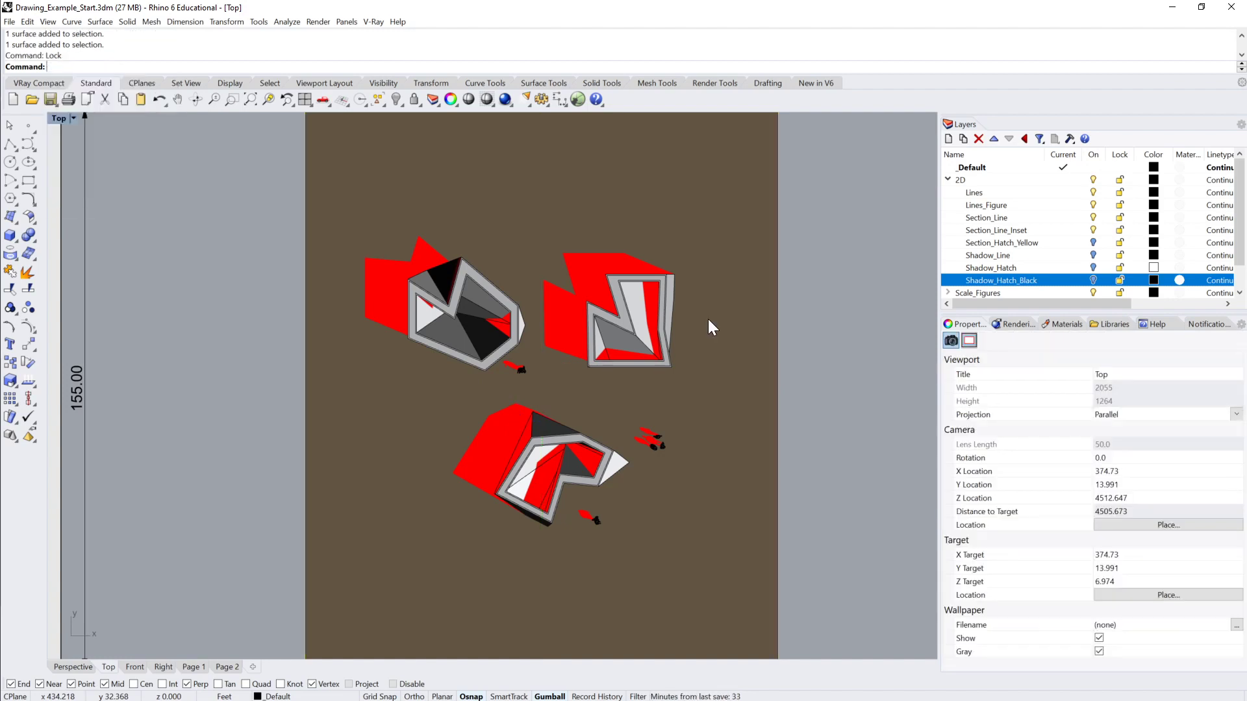
Step: Unlock the shadow picture, reselect it and lock it again
text(Unlock)
key(Return)
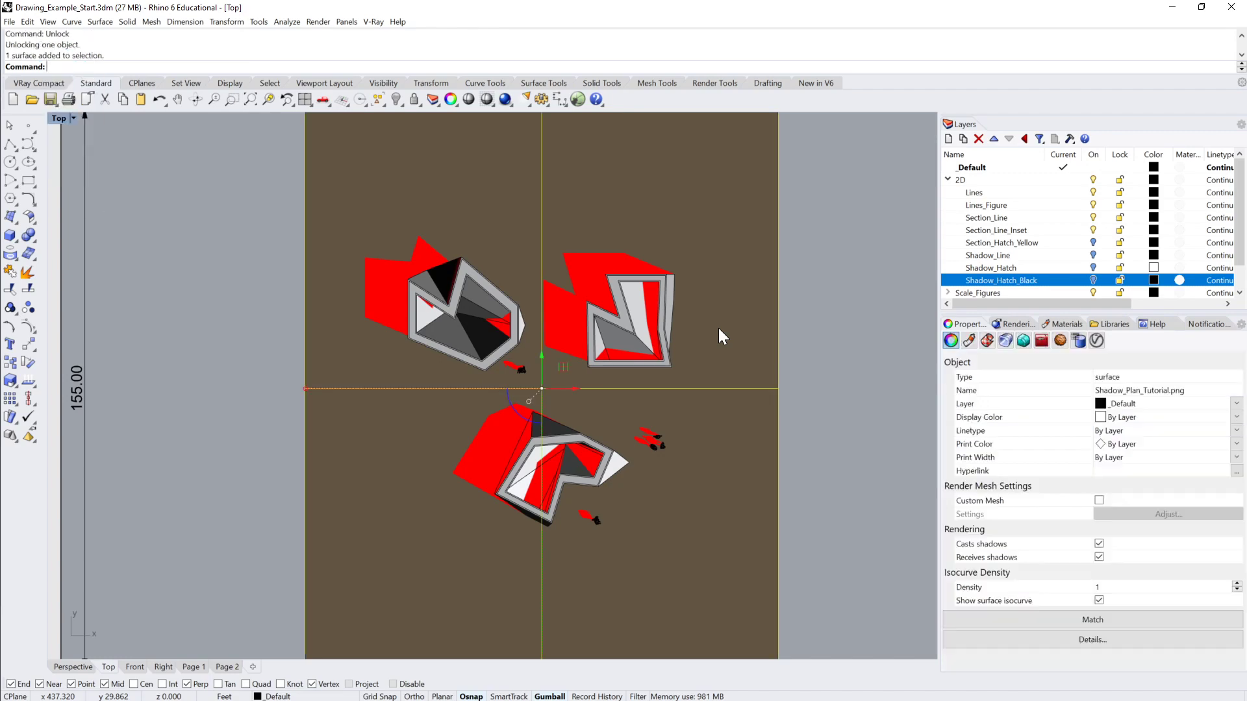
text(Lock)
key(Return)
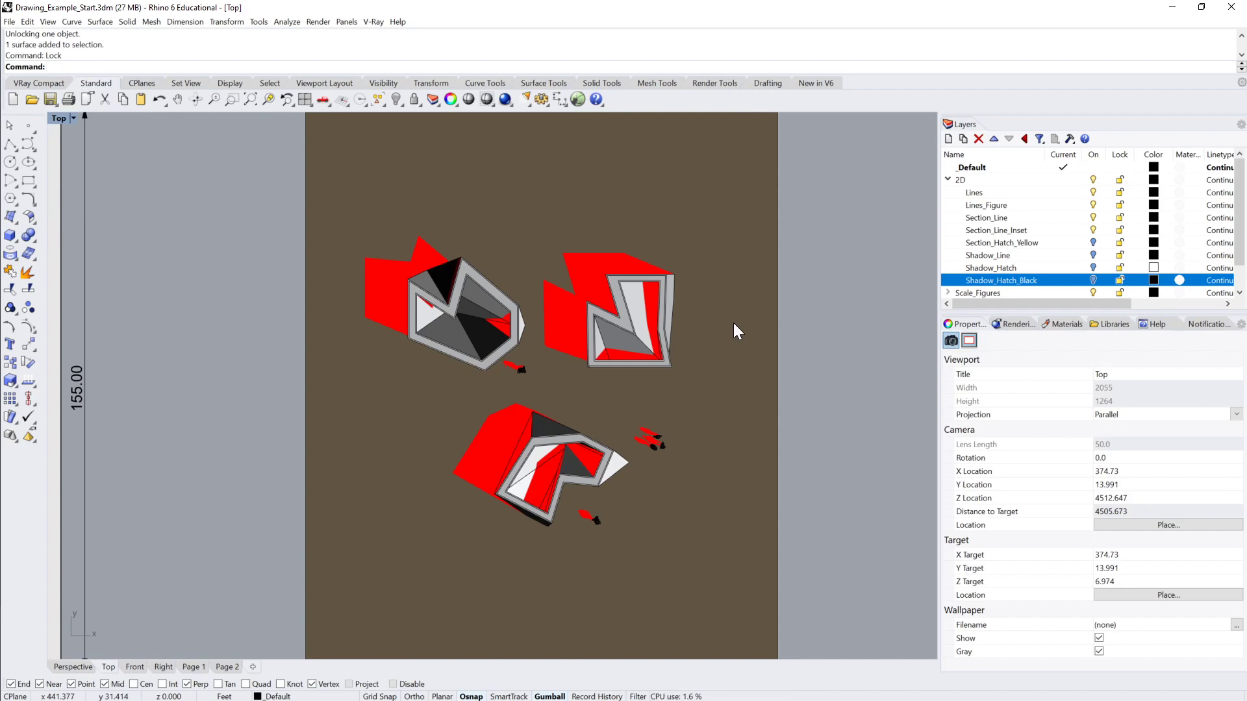
Step: Start a polyline where the upper-right building's shadow meets its west wall and trace the lower edge, about 12 ft, around the small chamfered corner
scroll(646, 291, up, 5)
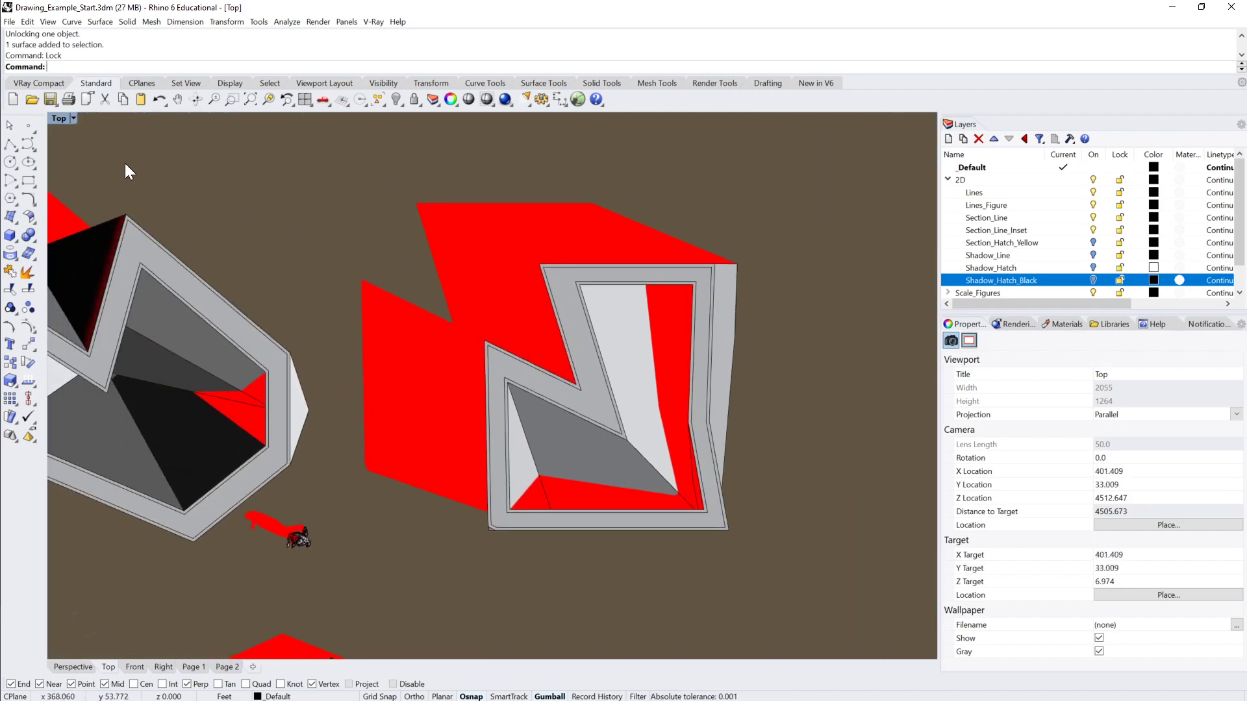
scroll(608, 447, up, 5)
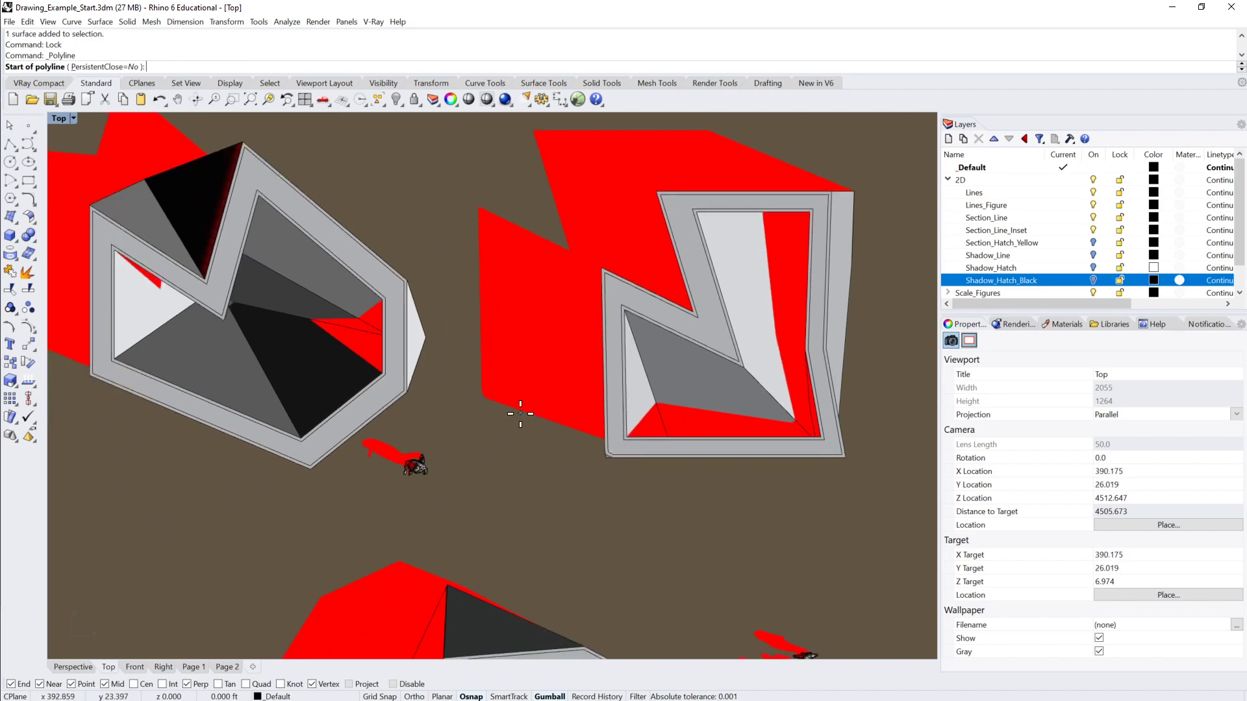
scroll(613, 465, up, 2)
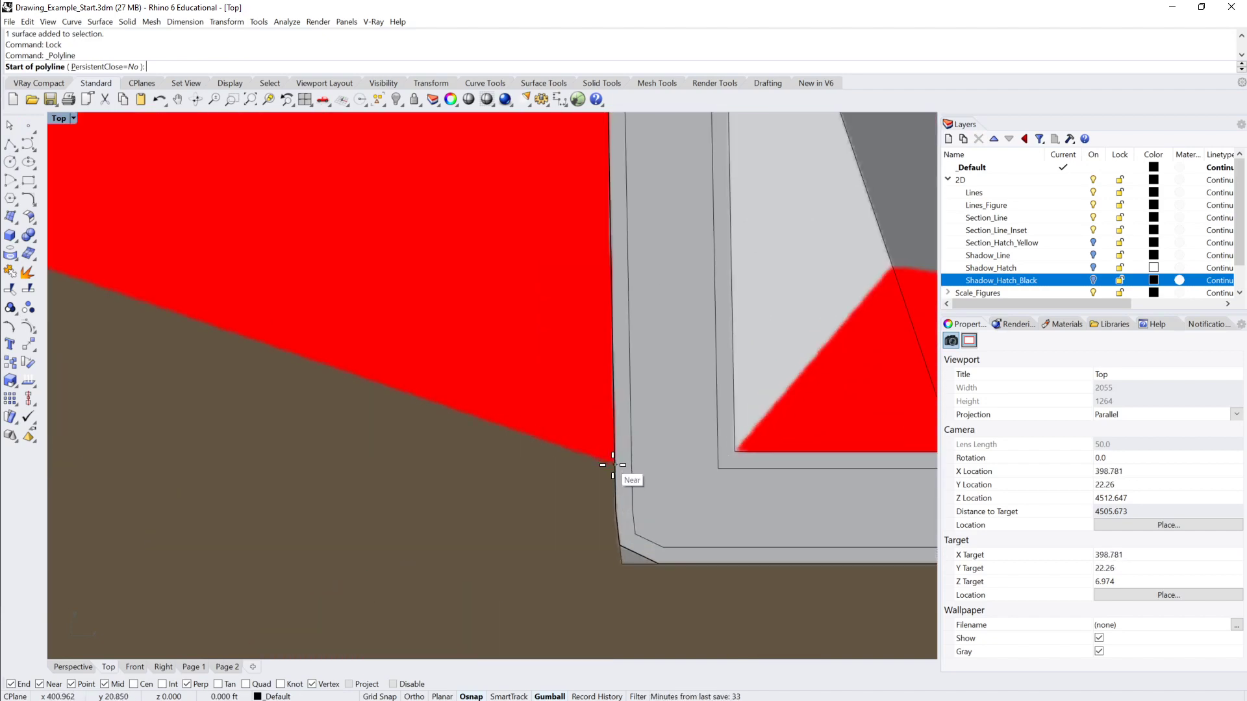
scroll(613, 465, up, 3)
click(623, 454)
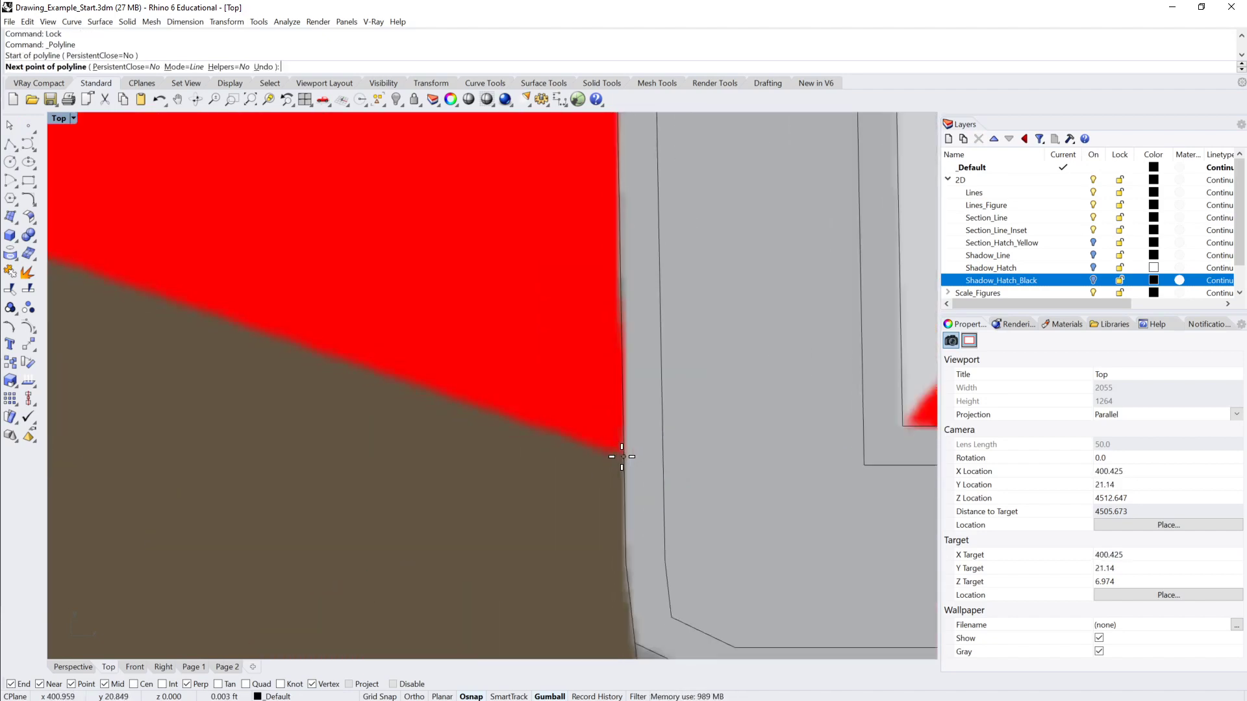
scroll(389, 361, down, 5)
scroll(468, 396, up, 5)
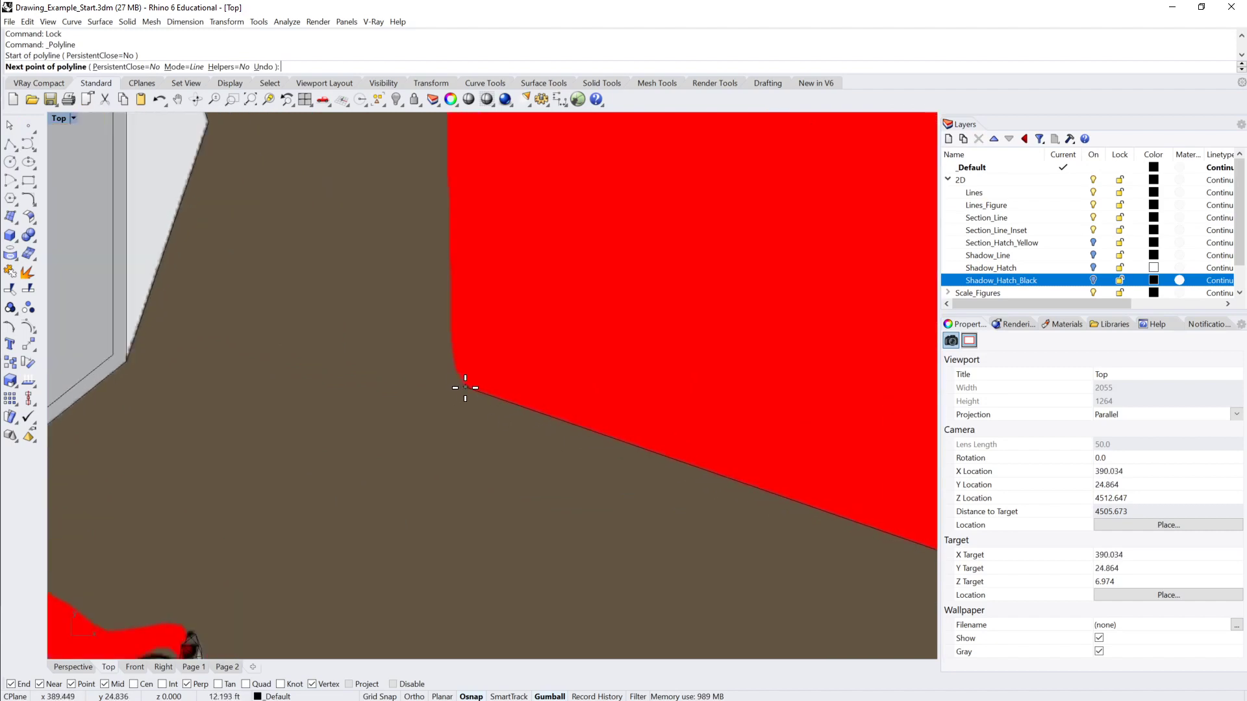
click(465, 387)
click(455, 368)
scroll(455, 361, down, 4)
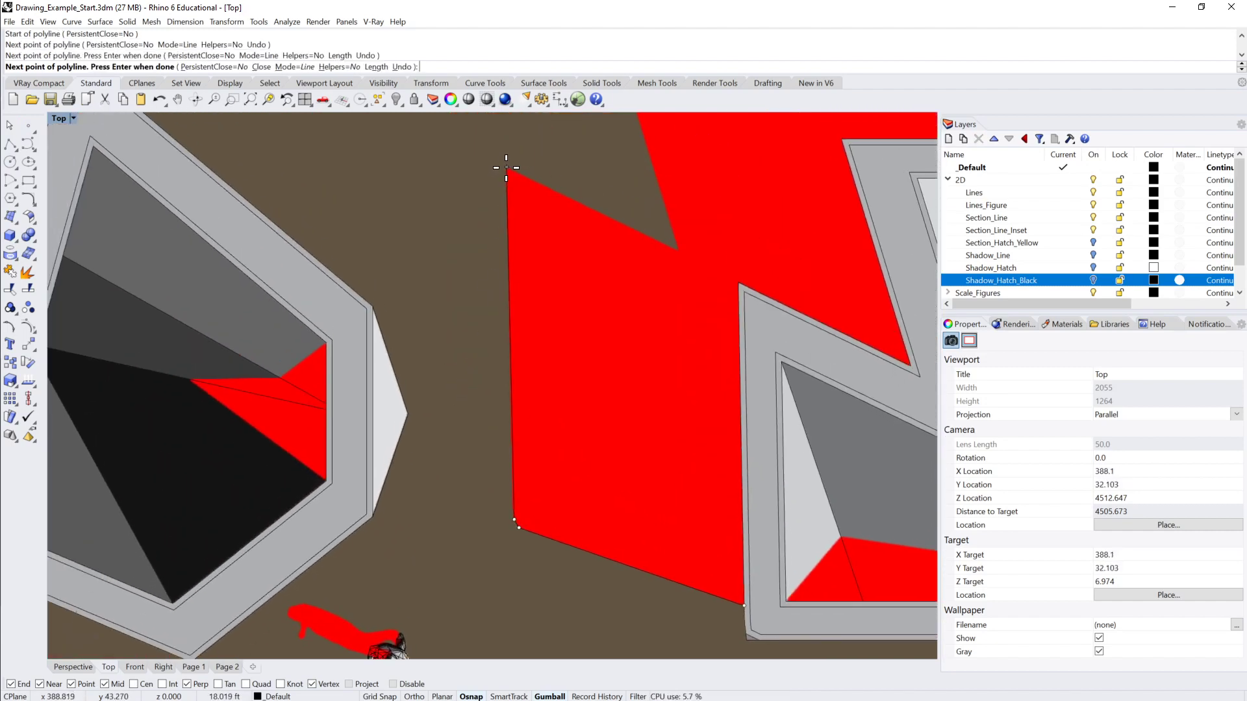
Step: Continue the polyline up the shadow's roughly 18 ft west edge, through the notch and along the top, ending at the building's upper-right corner
click(507, 167)
click(677, 250)
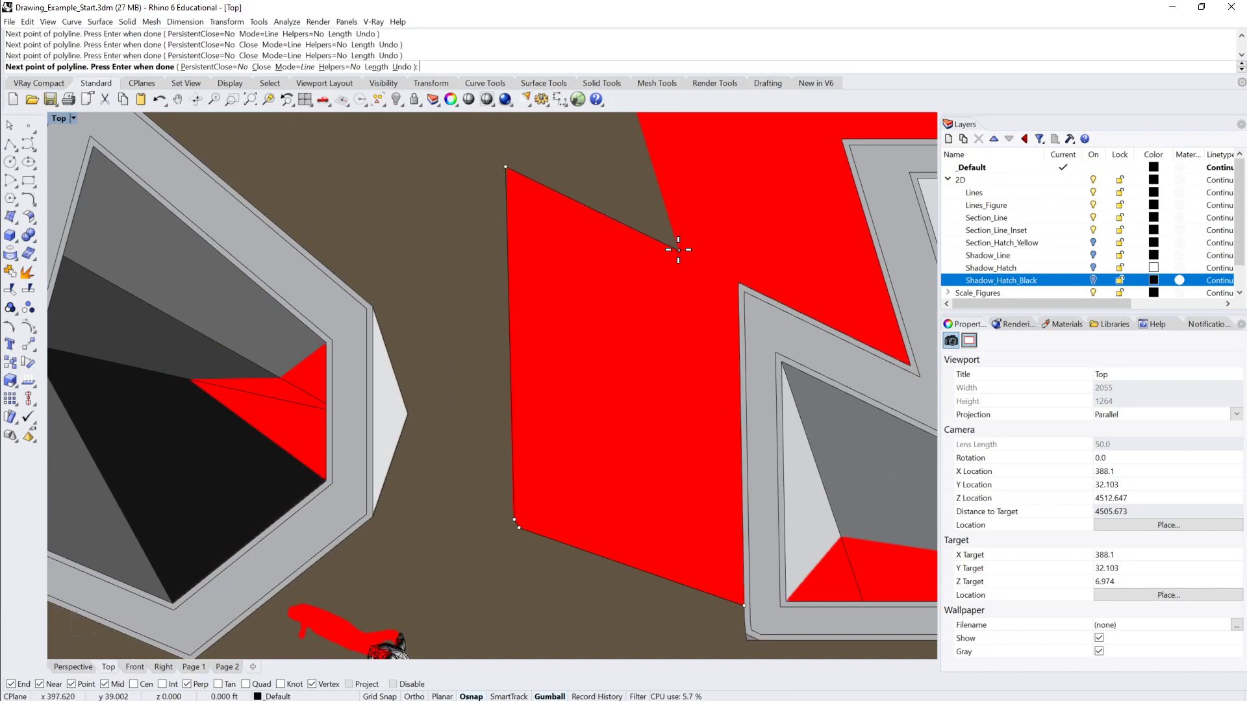
right_drag(676, 245, 597, 521)
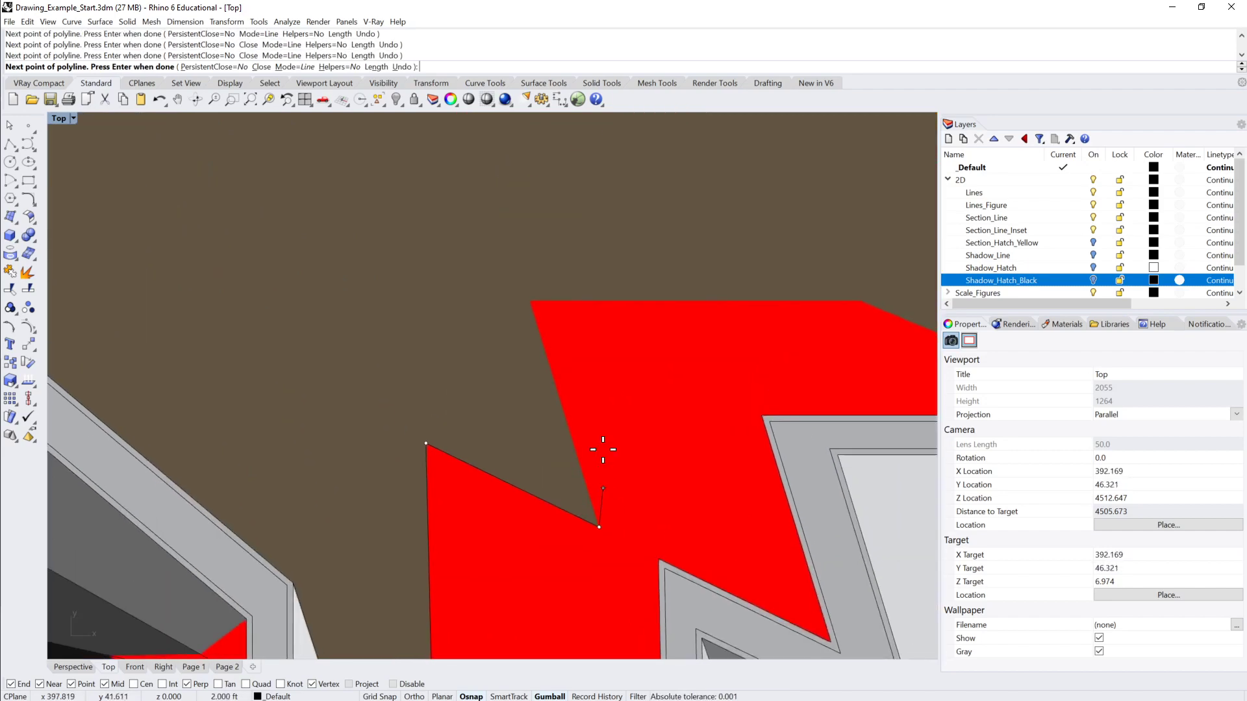
click(530, 301)
scroll(604, 295, up, 8)
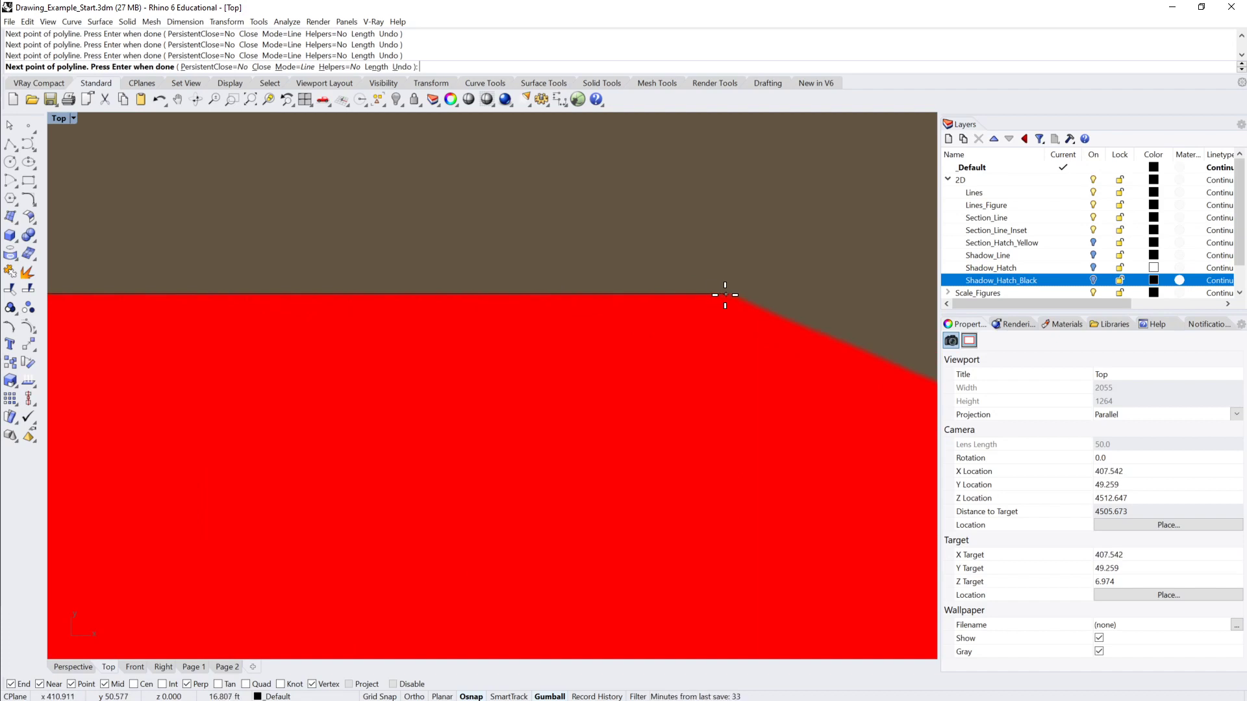
click(731, 294)
scroll(732, 294, down, 5)
scroll(772, 412, up, 5)
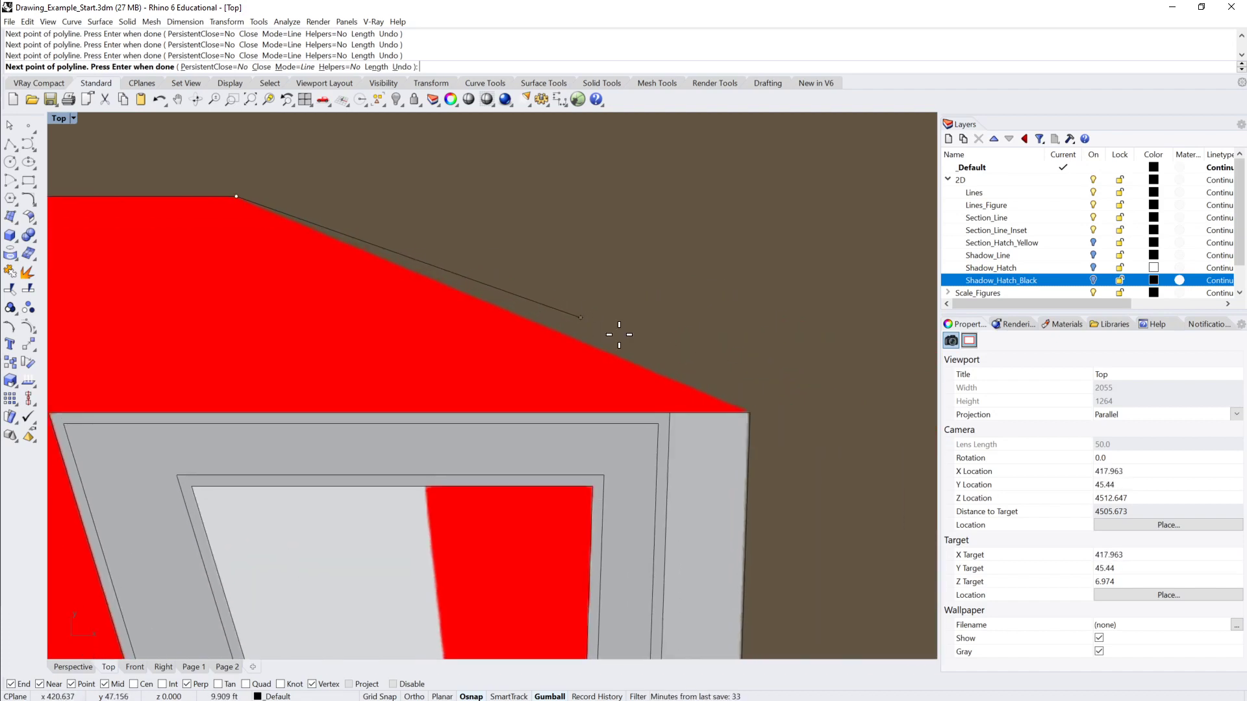
scroll(714, 396, up, 8)
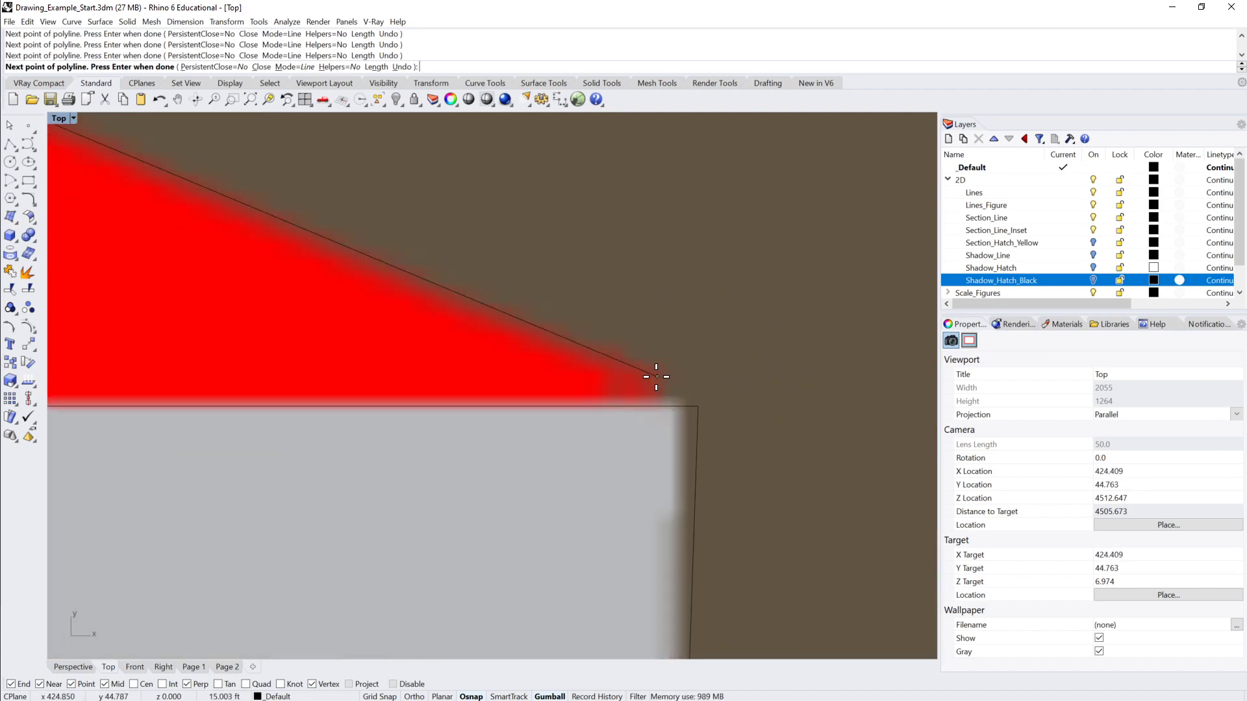
click(697, 403)
scroll(569, 457, down, 15)
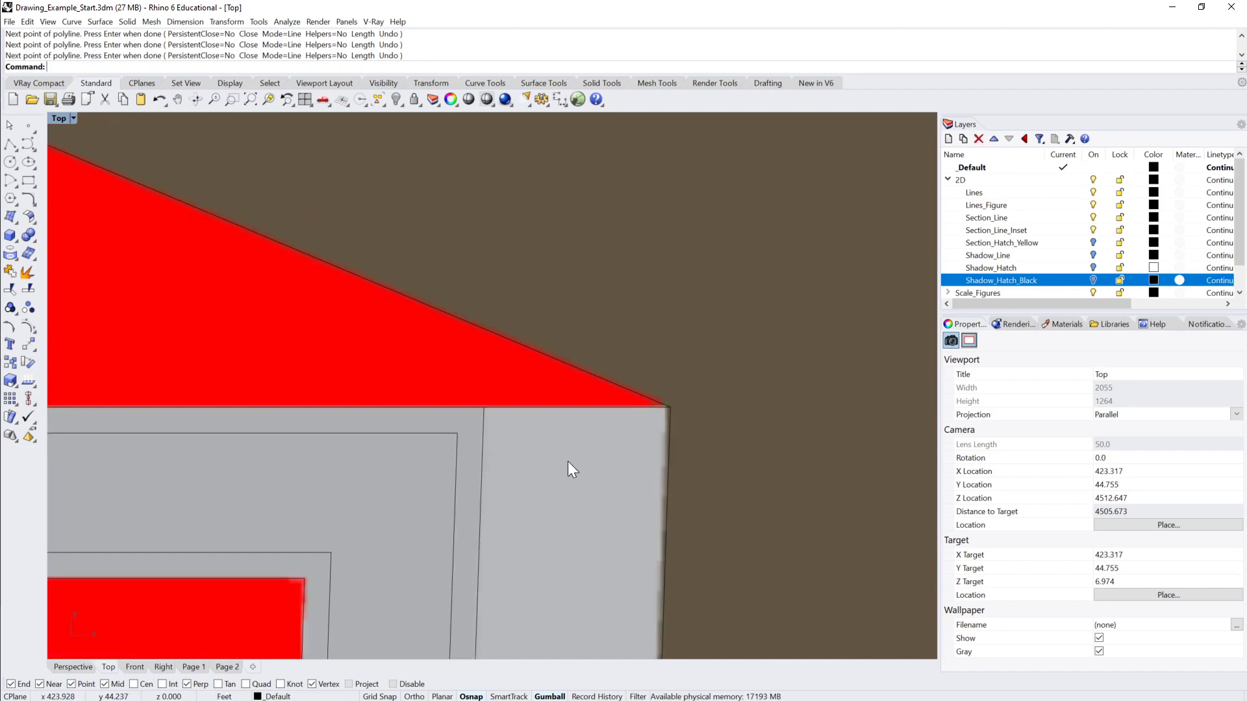
Step: Select the traced curve and check how it follows the shadow's outer edge
scroll(571, 390, down, 3)
scroll(591, 337, up, 4)
click(553, 352)
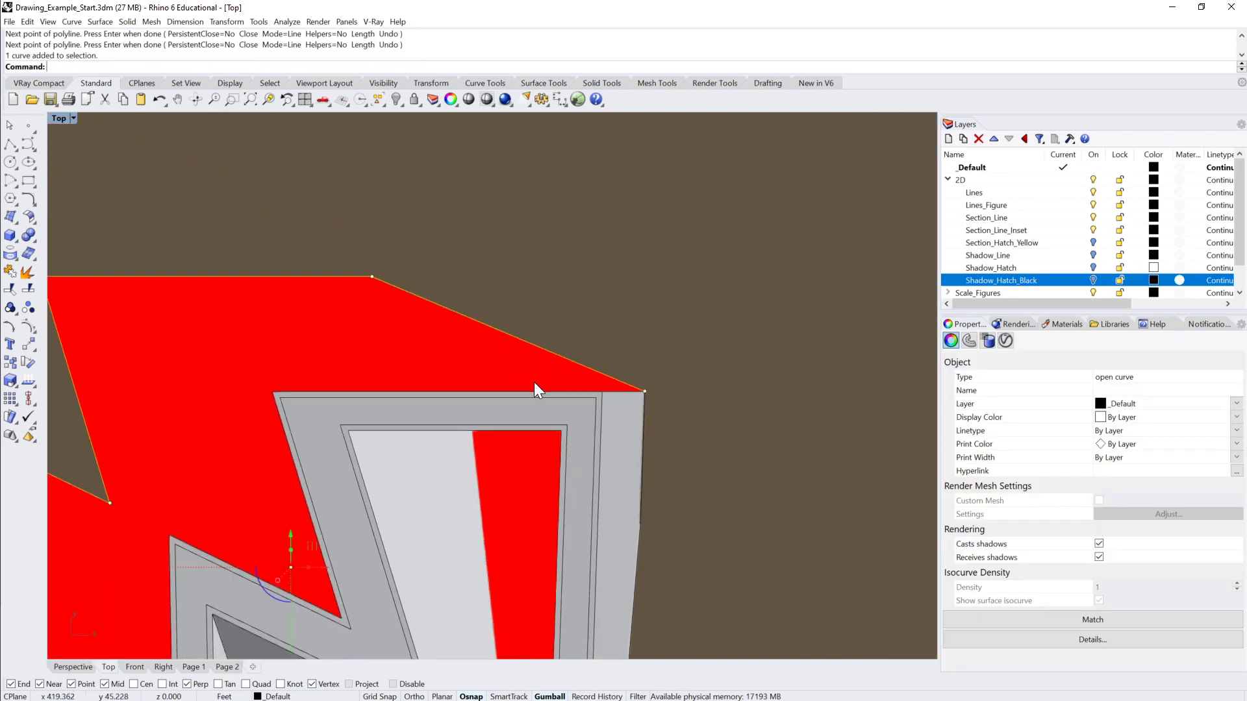
scroll(531, 337, down, 3)
right_drag(457, 327, 509, 295)
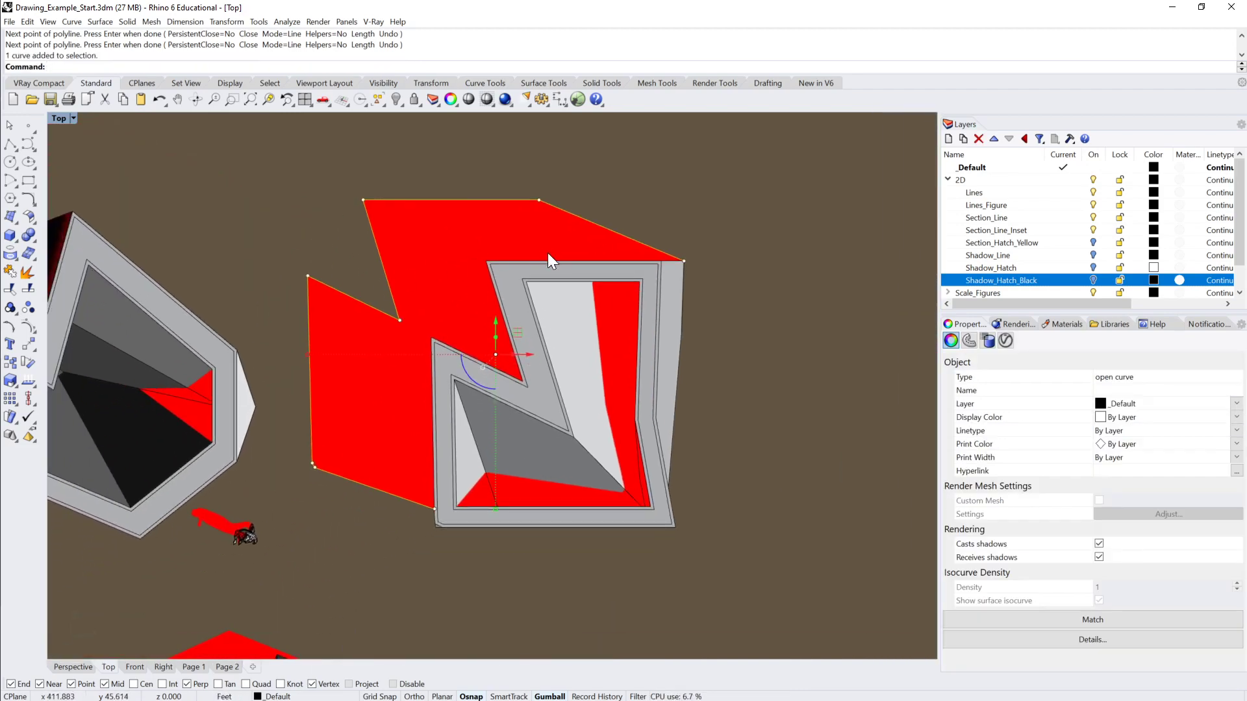
key(Escape)
click(560, 210)
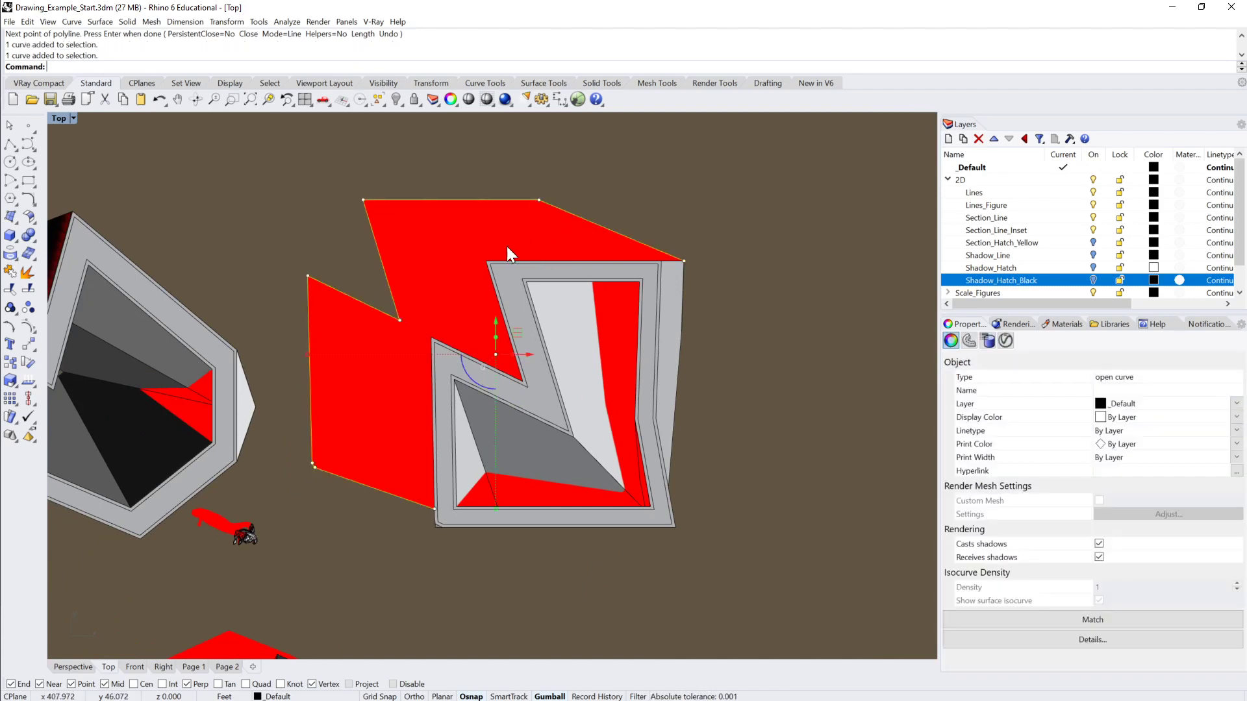
Step: Draw a second polyline along the building's top edge, inner notch and west wall, back to the shadow curve's starting point
click(11, 145)
click(678, 249)
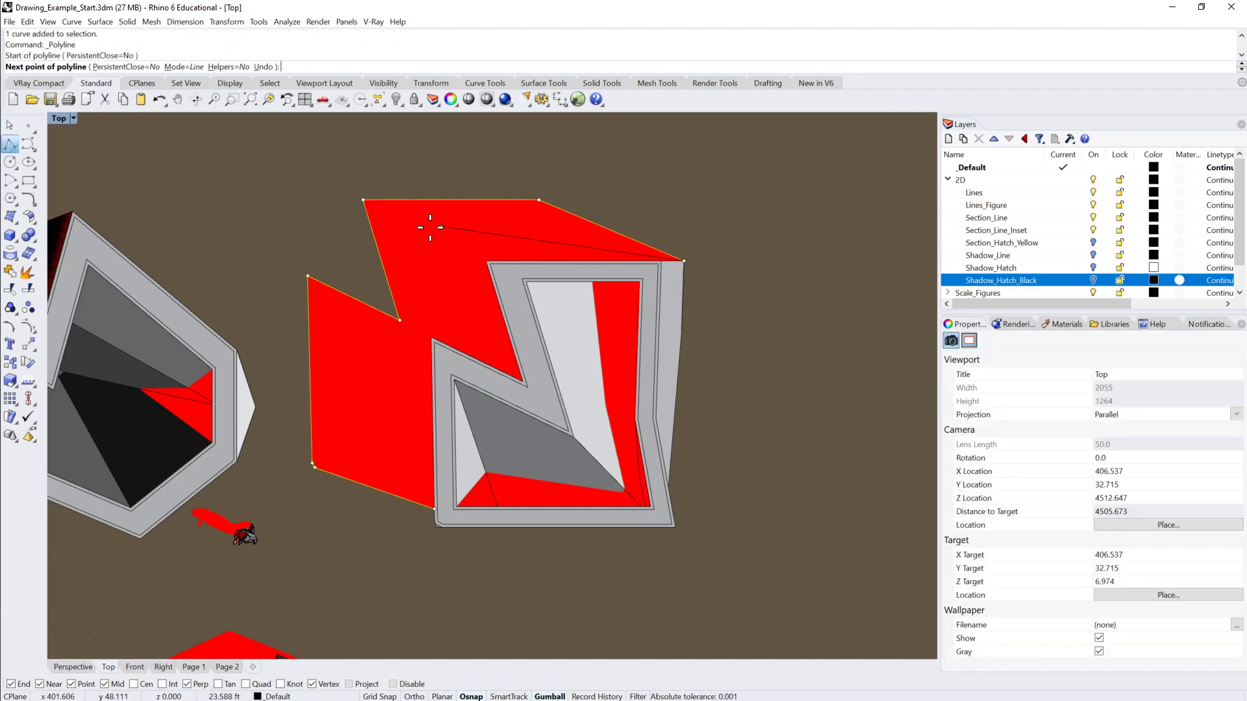
click(486, 261)
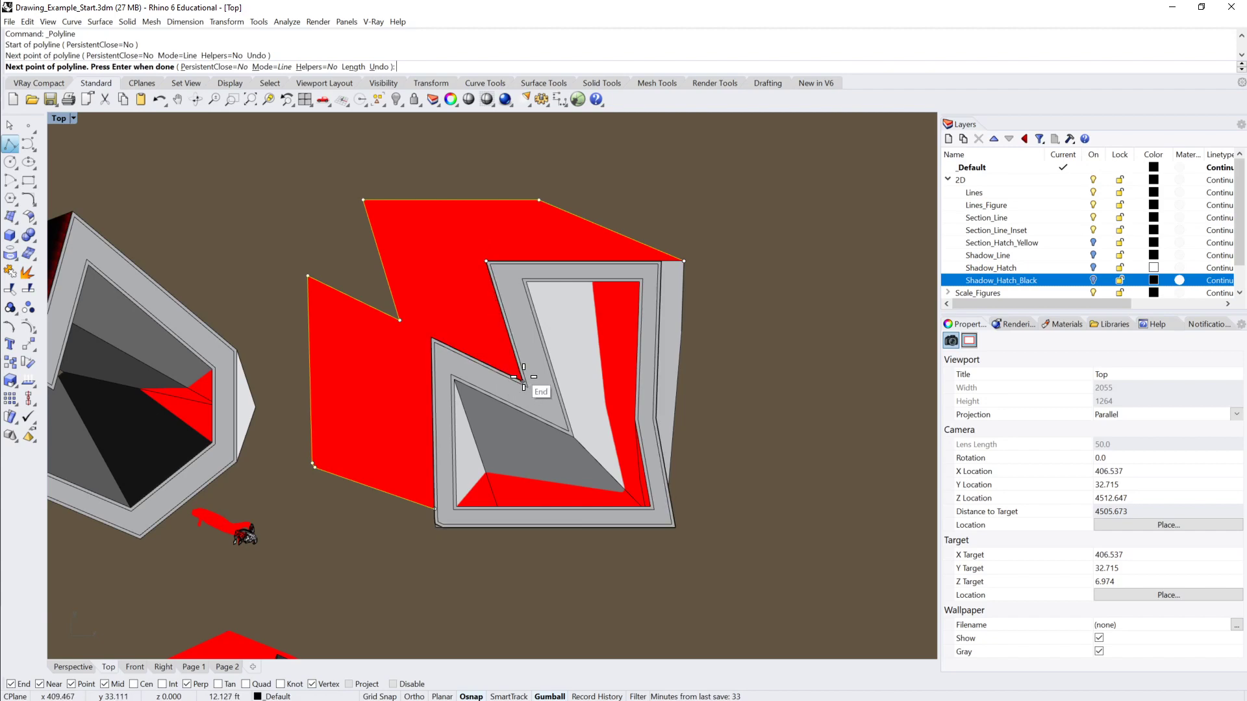
click(522, 382)
click(431, 338)
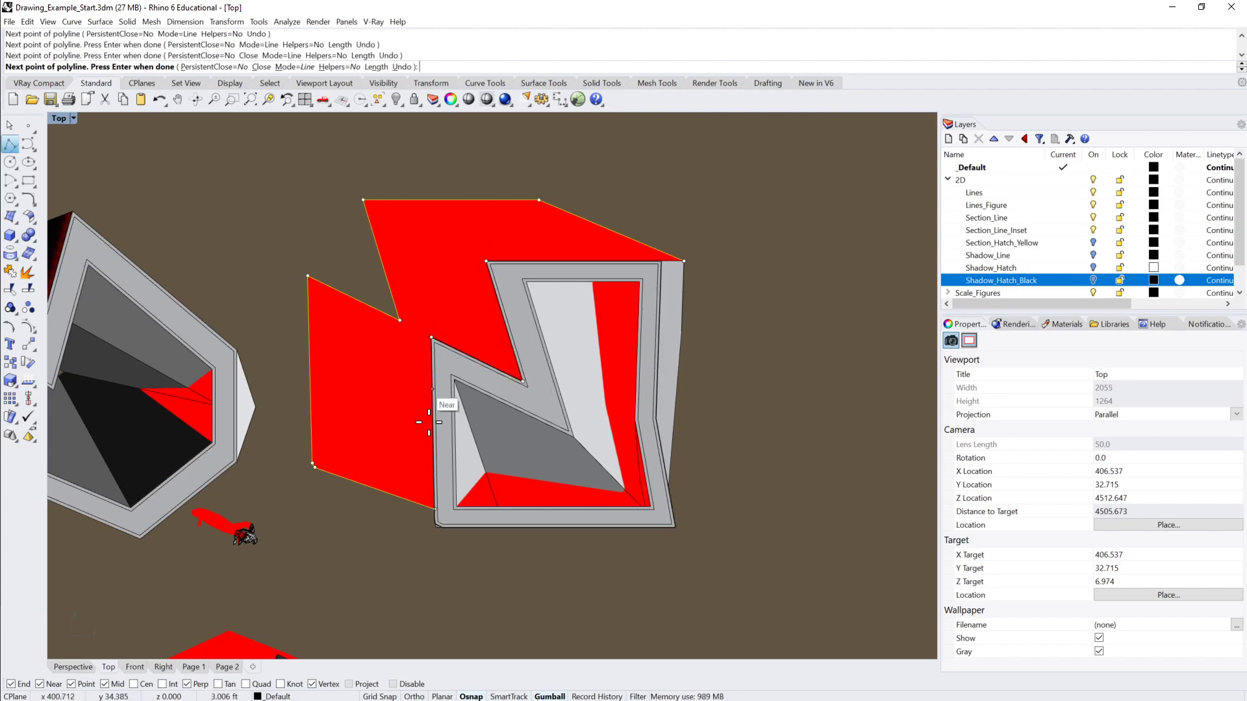
click(435, 509)
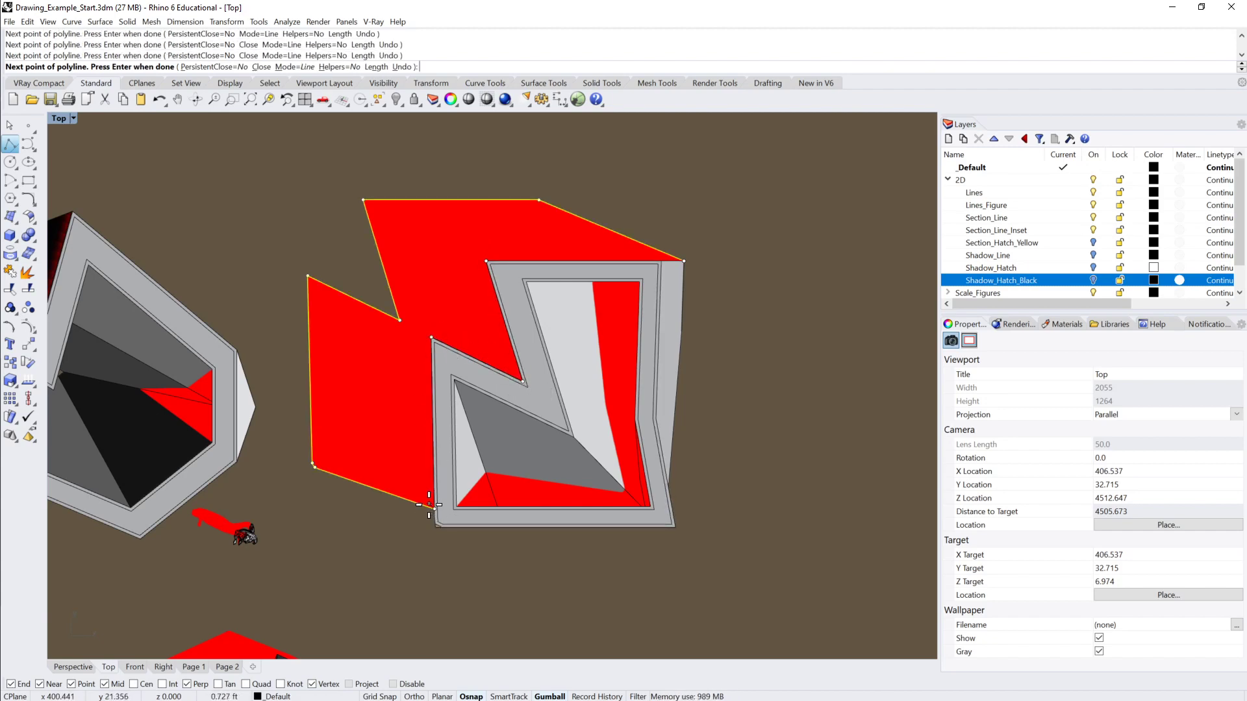
key(Return)
Step: Join the outer shadow polyline and the building-edge polyline into one closed curve
click(431, 497)
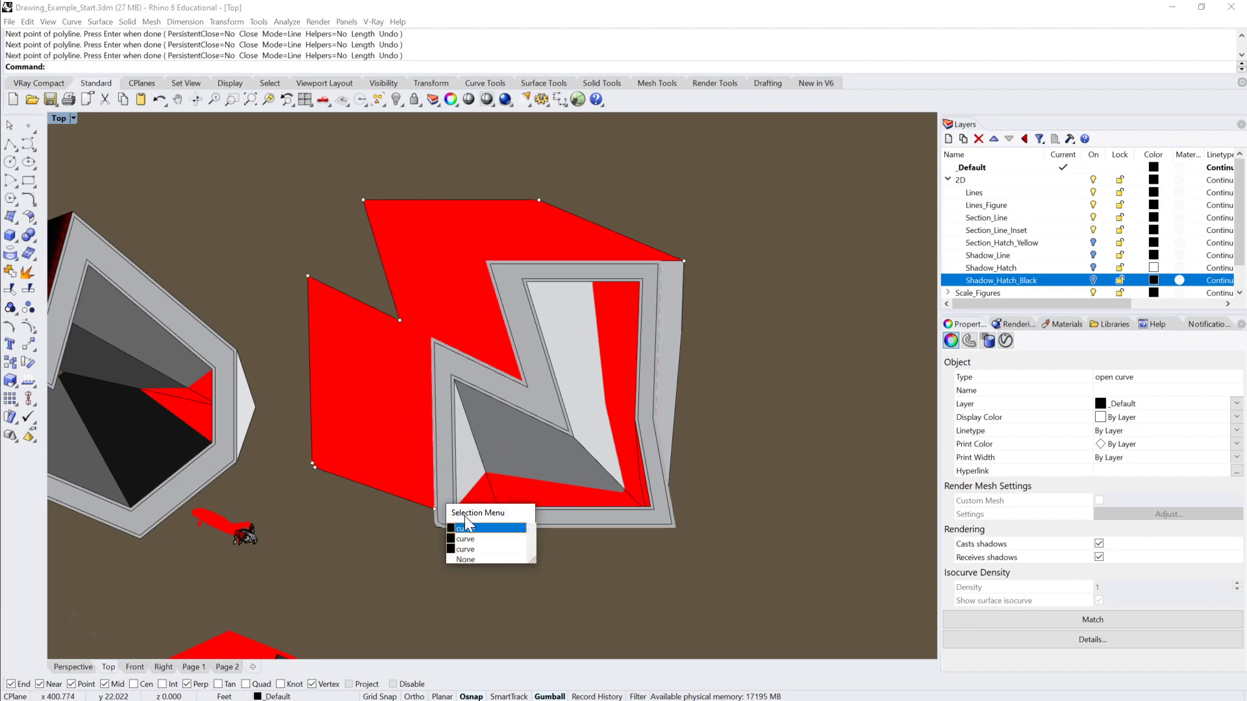
click(471, 541)
click(432, 480)
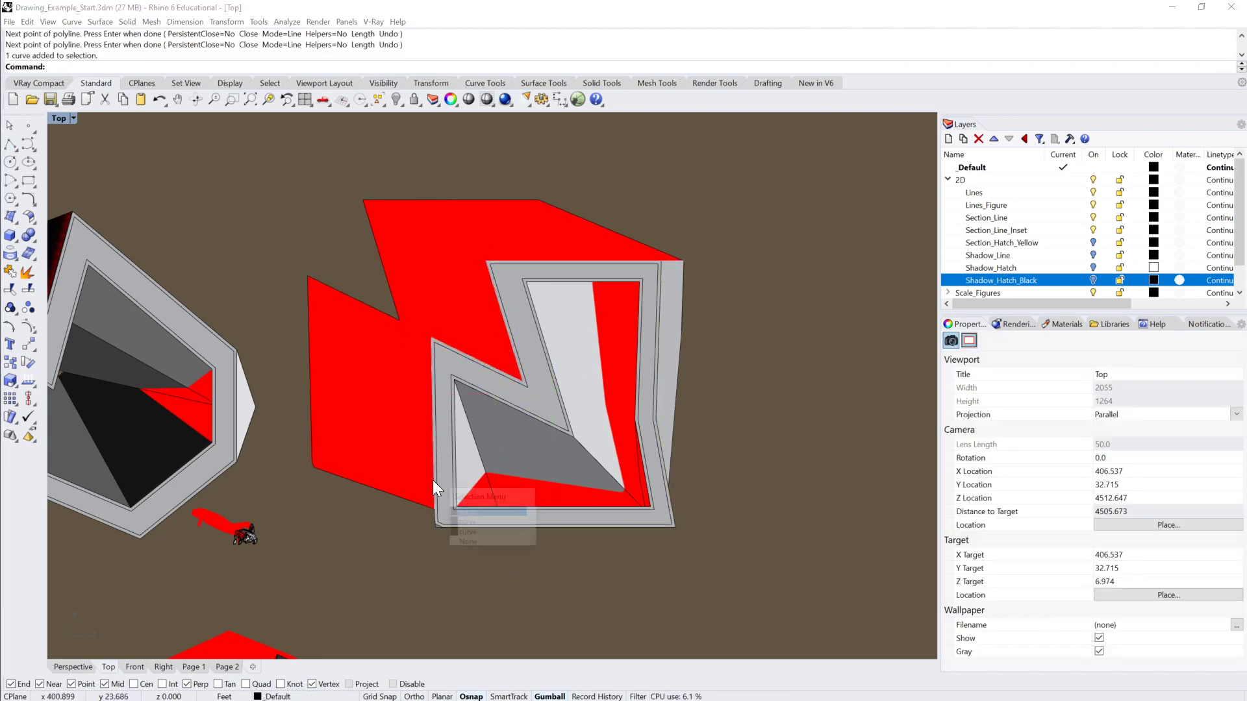
click(466, 511)
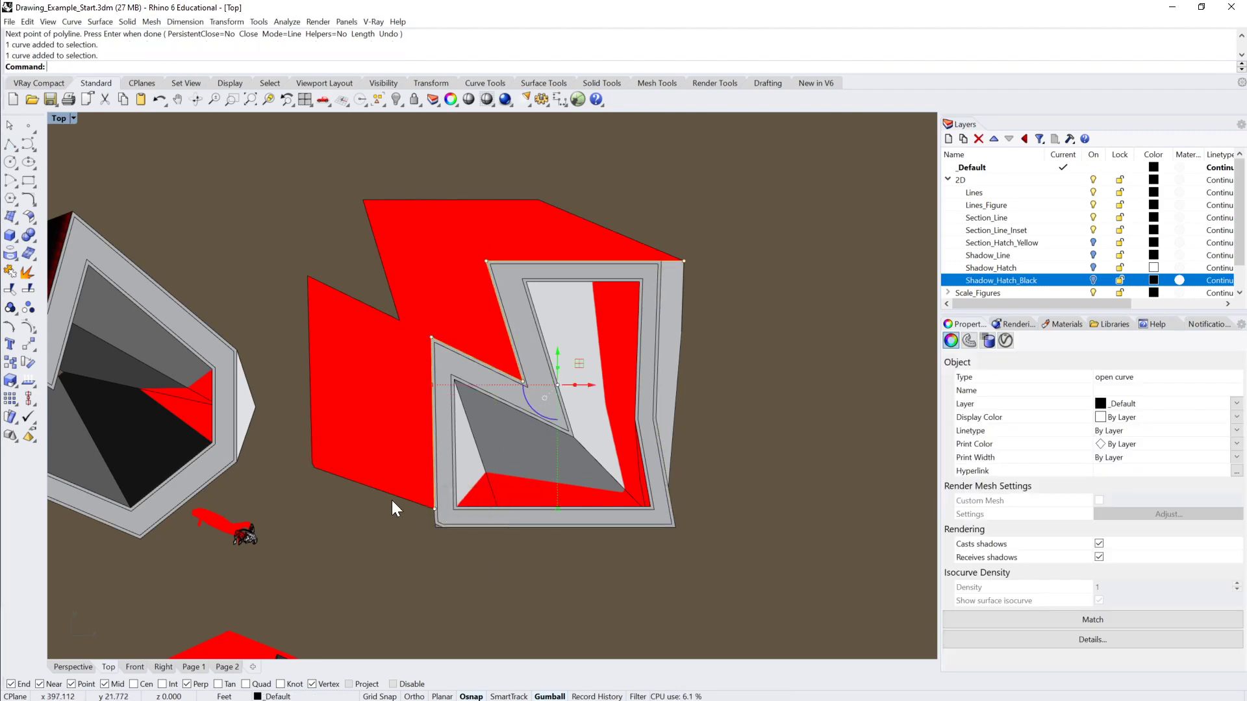
shift+click(397, 494)
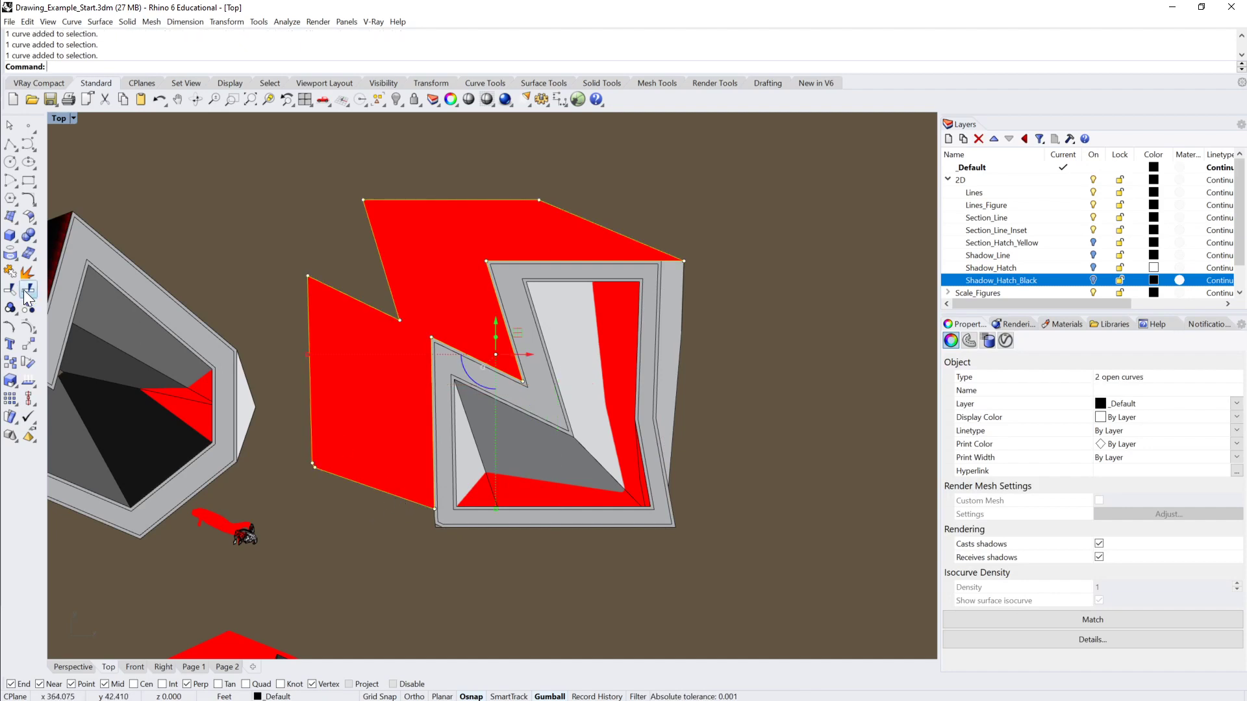
click(10, 272)
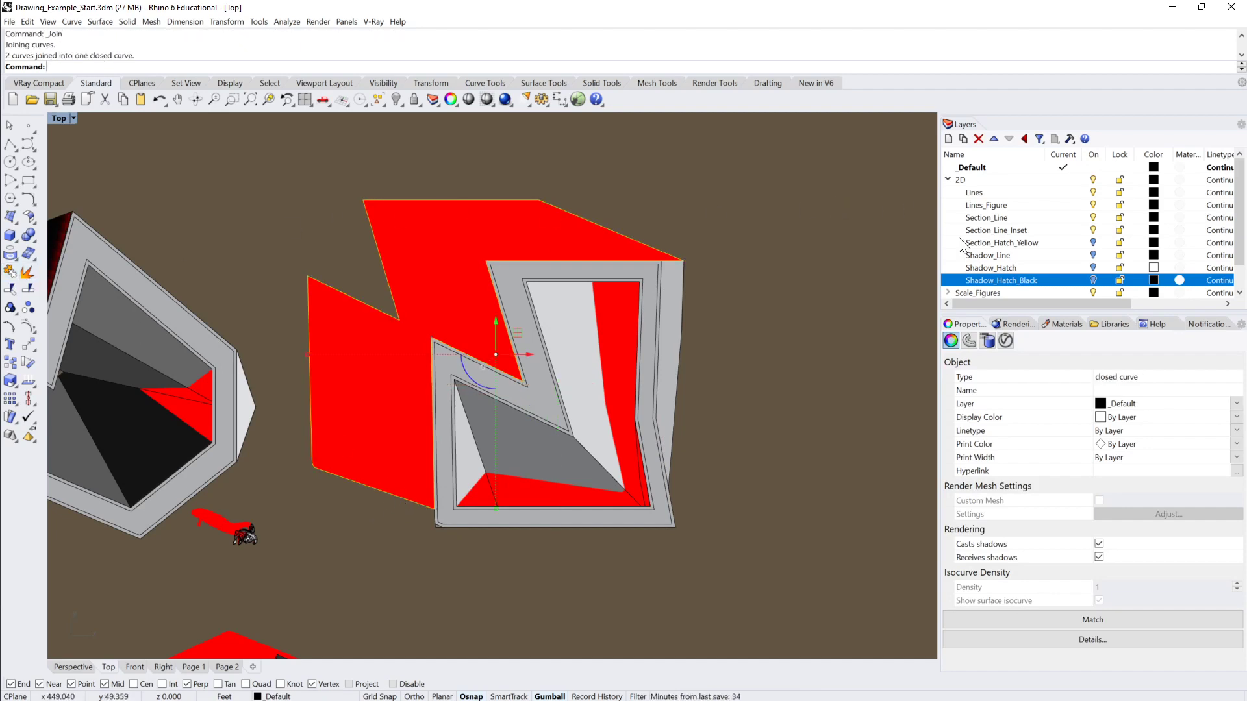
click(791, 265)
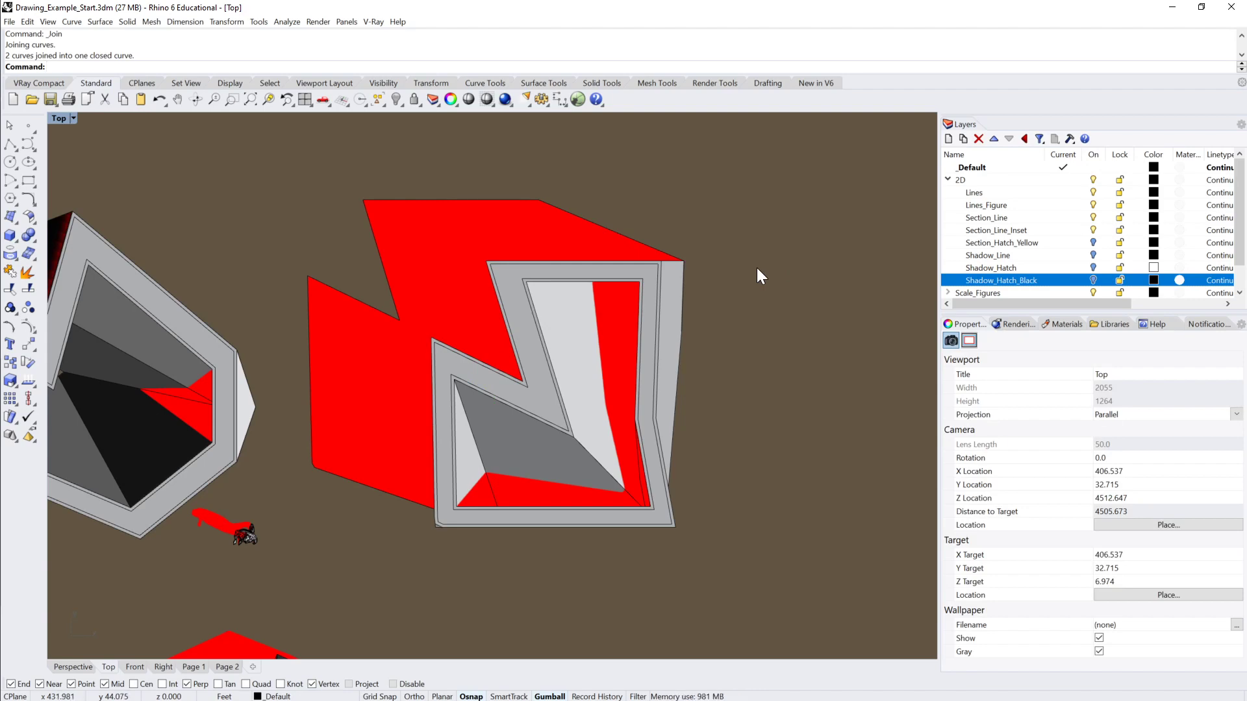
Step: Check the joined shadow outline around the upper-right building and compare it with the remaining untraced shadows
scroll(722, 229, down, 4)
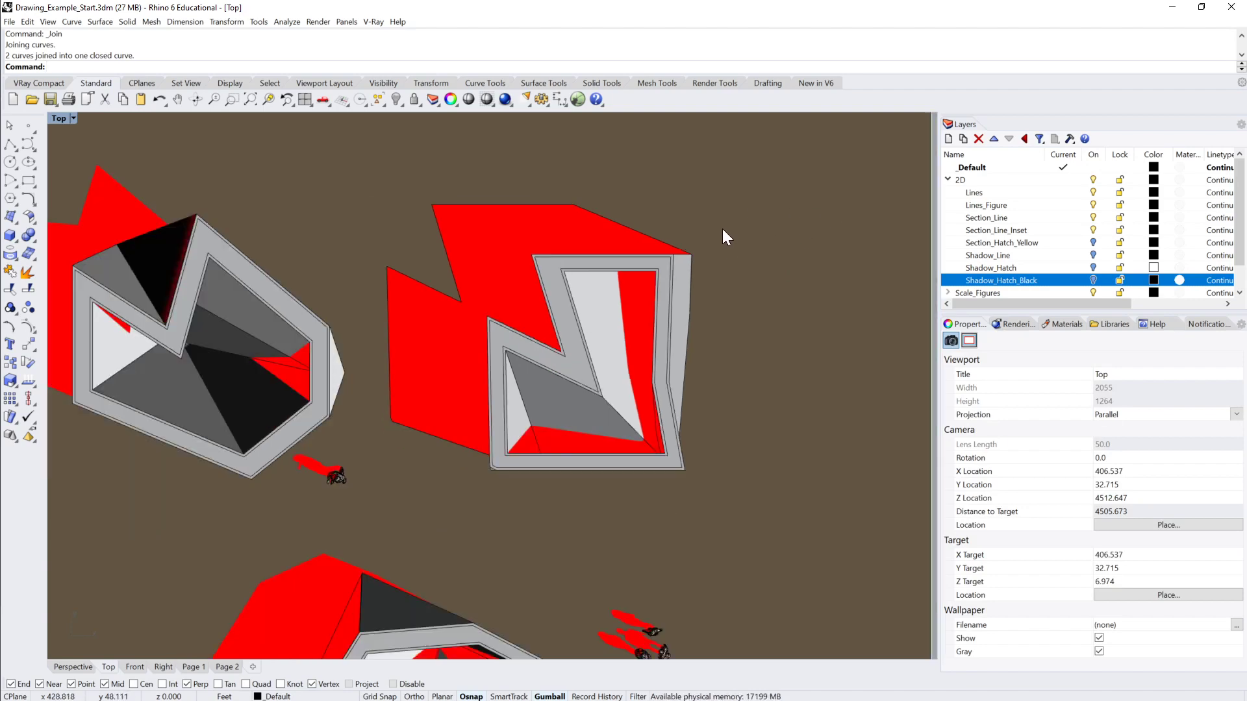
scroll(652, 261, up, 4)
right_drag(653, 261, 687, 227)
click(635, 229)
scroll(712, 224, down, 5)
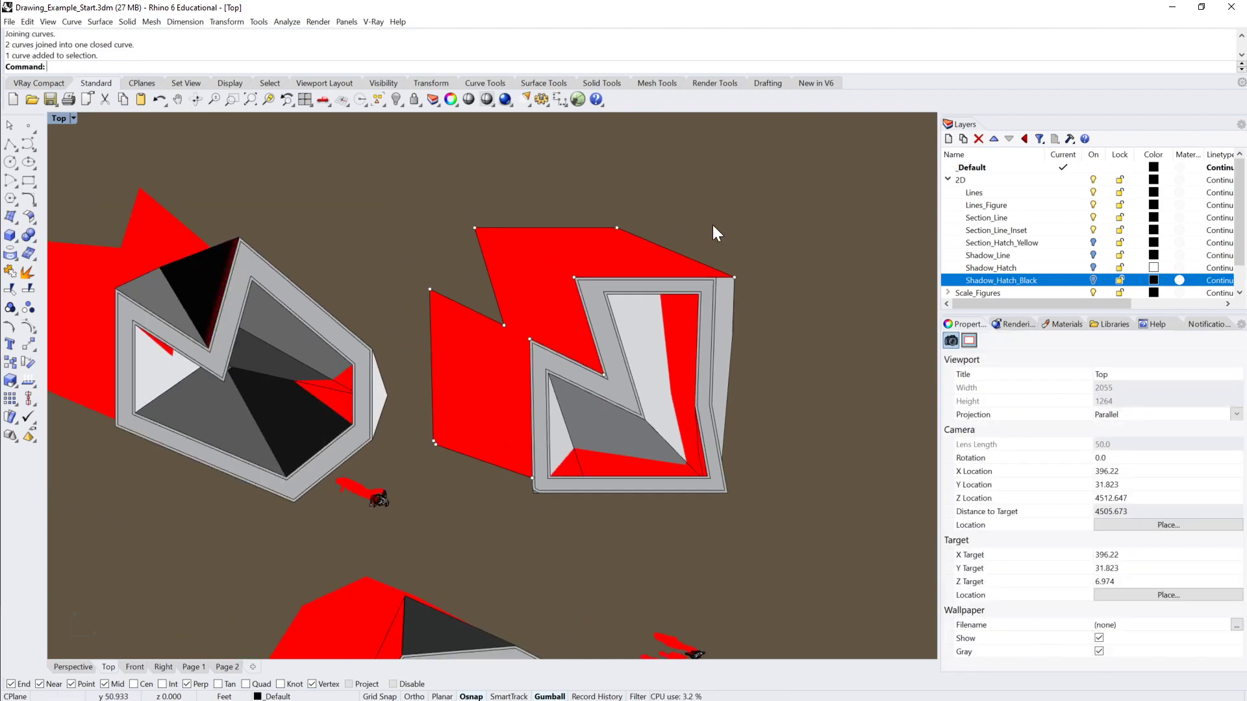
click(820, 263)
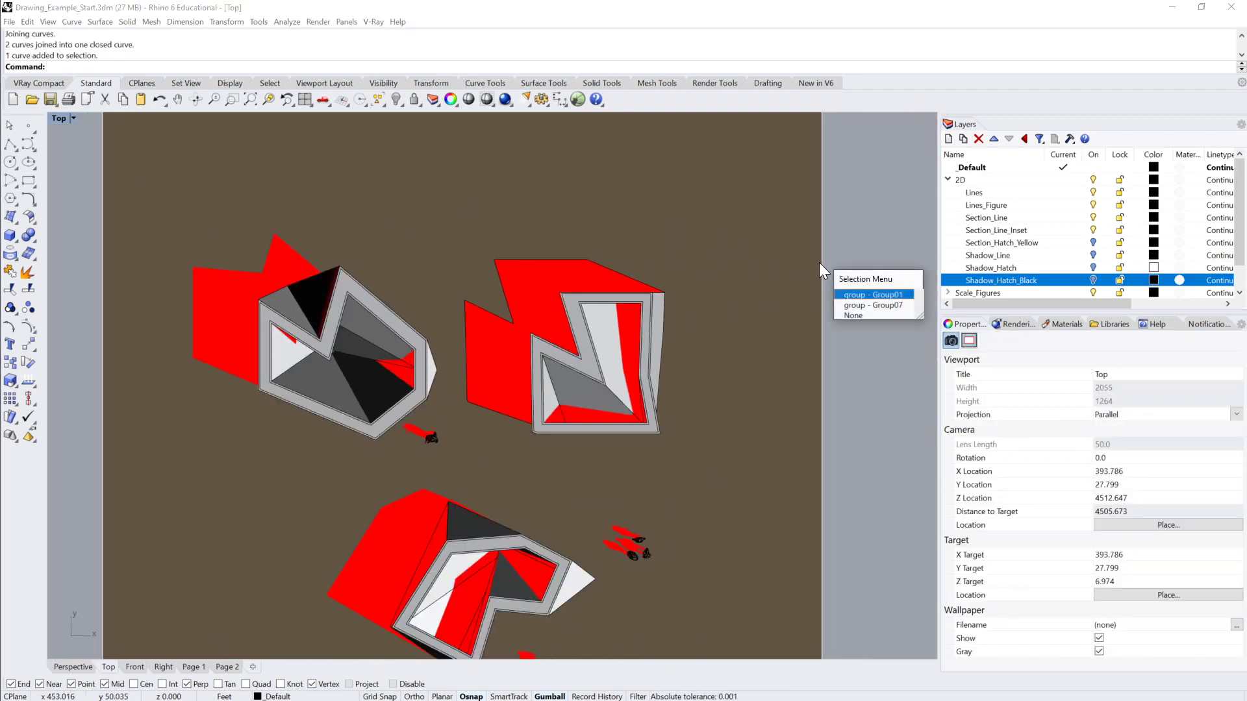
click(748, 228)
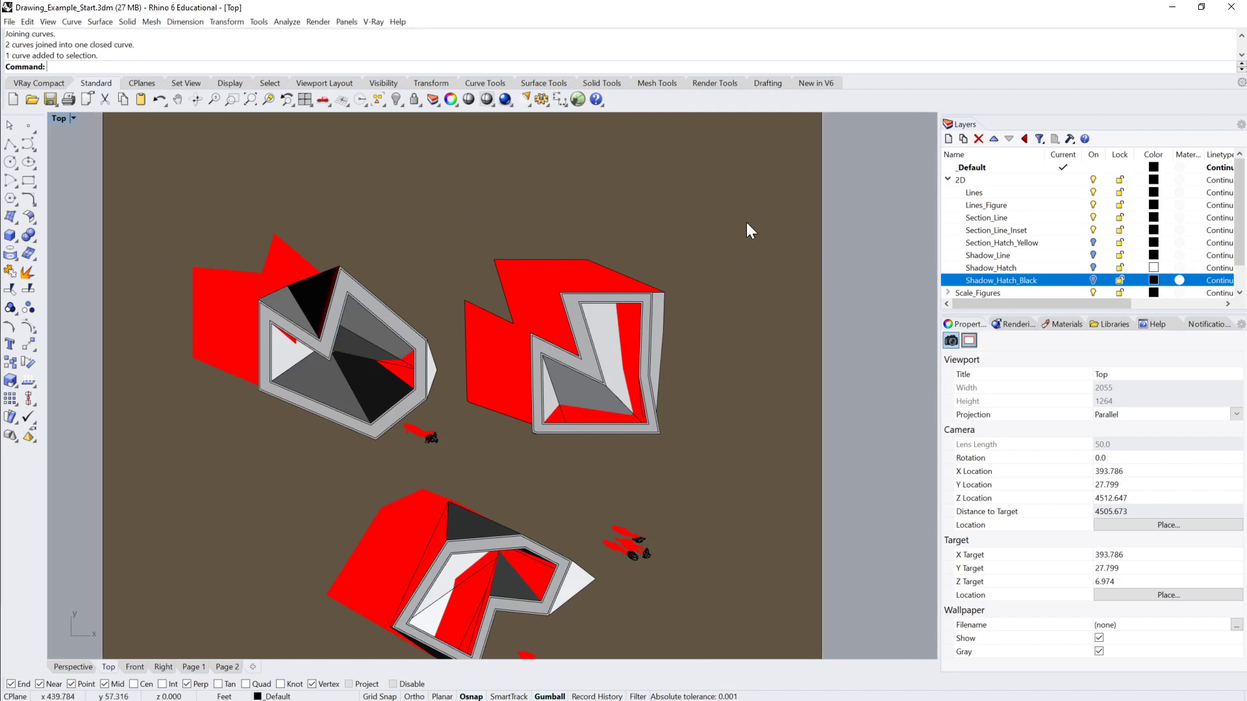
Step: Unlock the shadow picture and hide it so only the line drawing and the traced curve are left
text(Unlock)
key(Return)
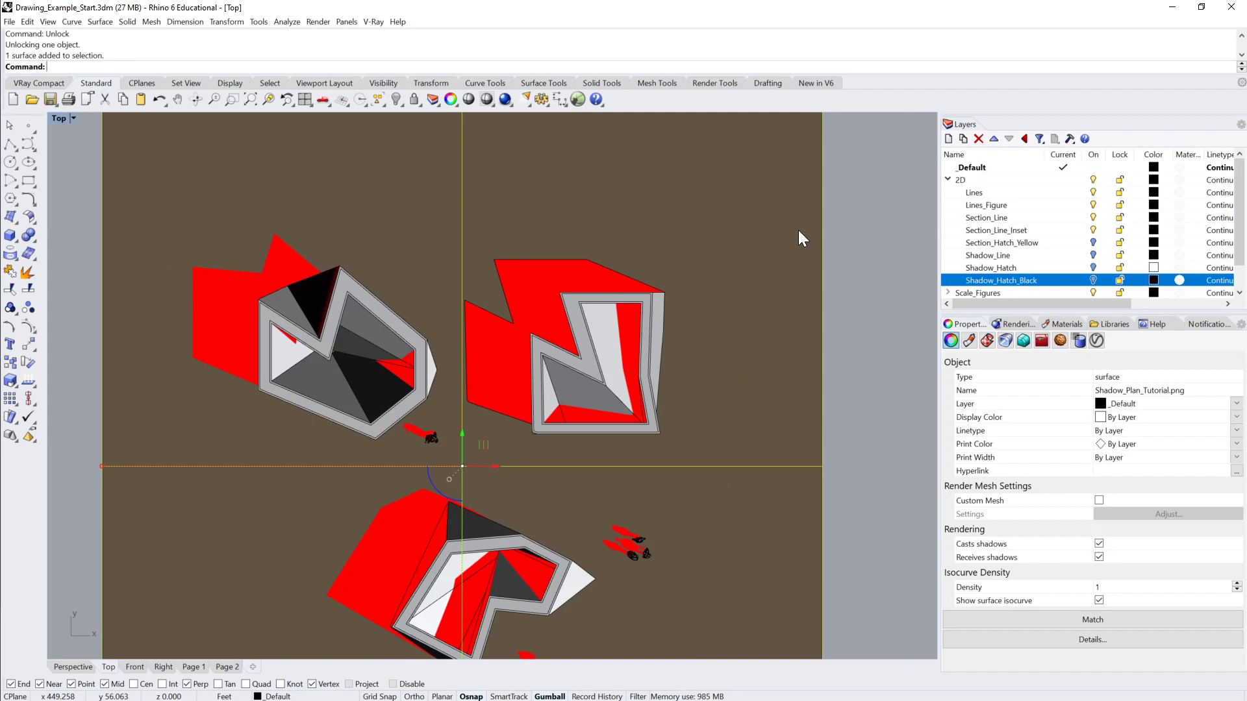
key(ctrl+h)
scroll(497, 278, up, 4)
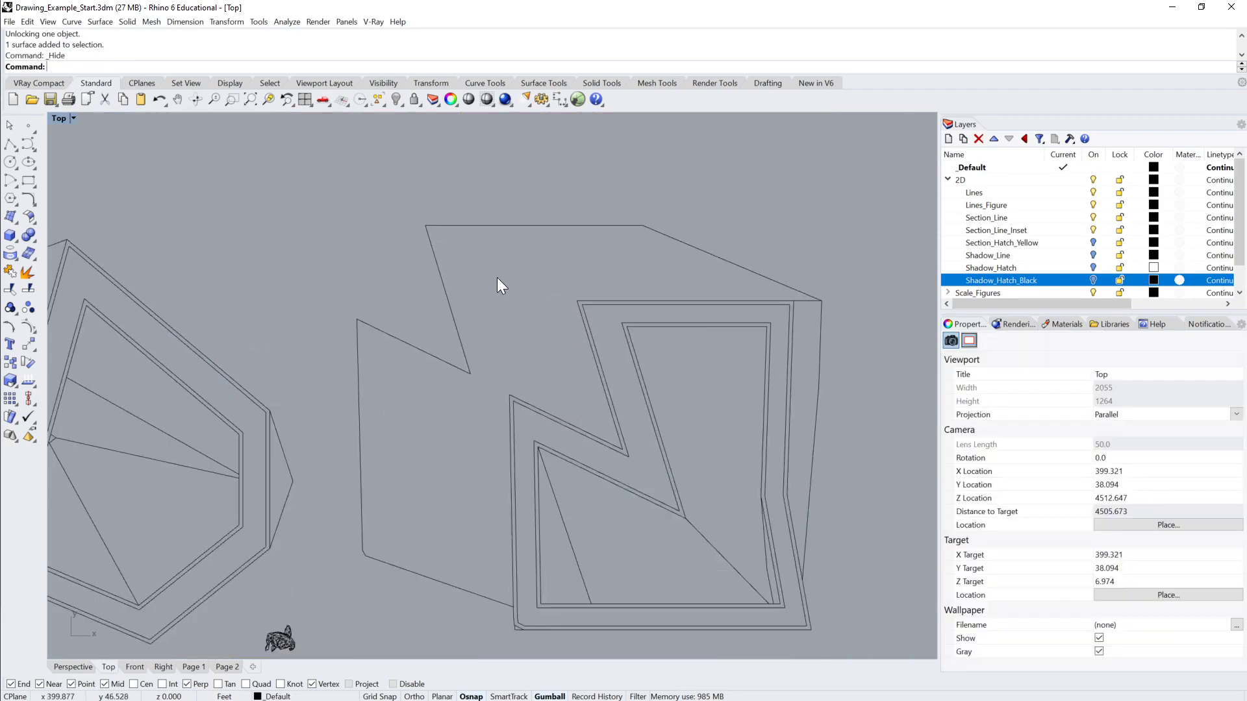
right_drag(497, 278, 518, 217)
right_drag(613, 257, 546, 224)
Step: Select the closed shadow outline around the upper-right building and highlight the existing Shadow_Line layer under 2D
click(650, 153)
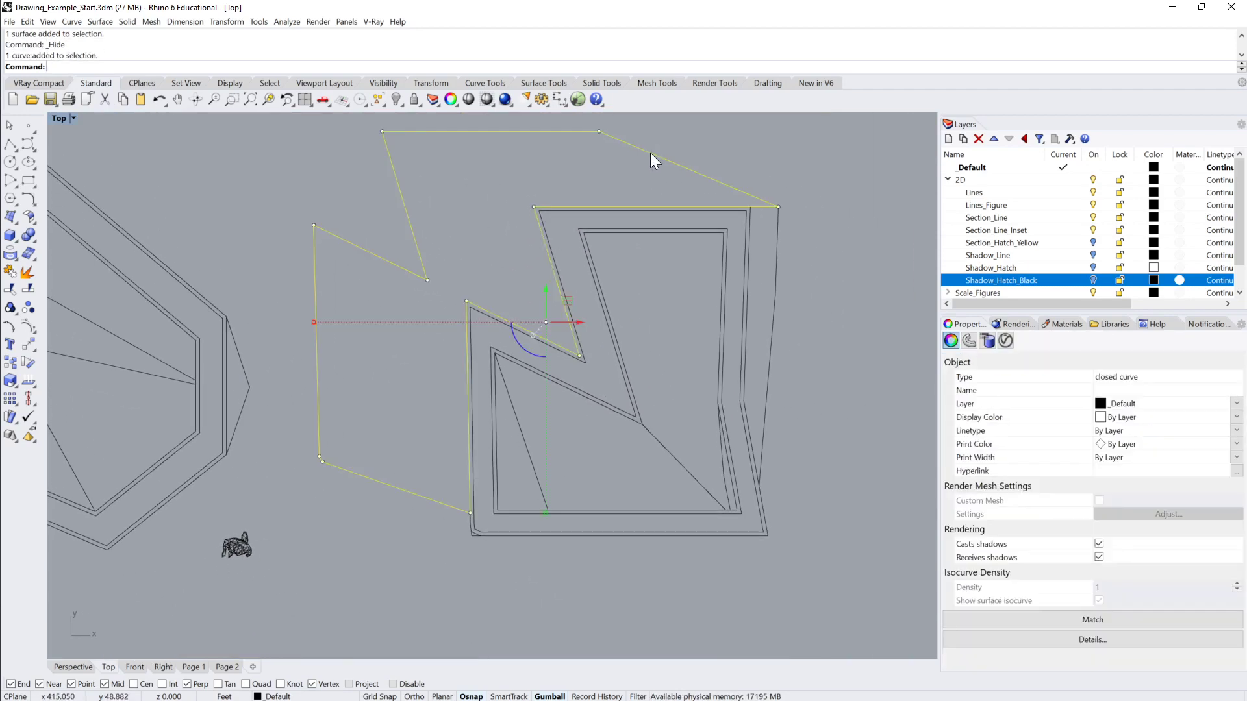
right_drag(649, 153, 636, 217)
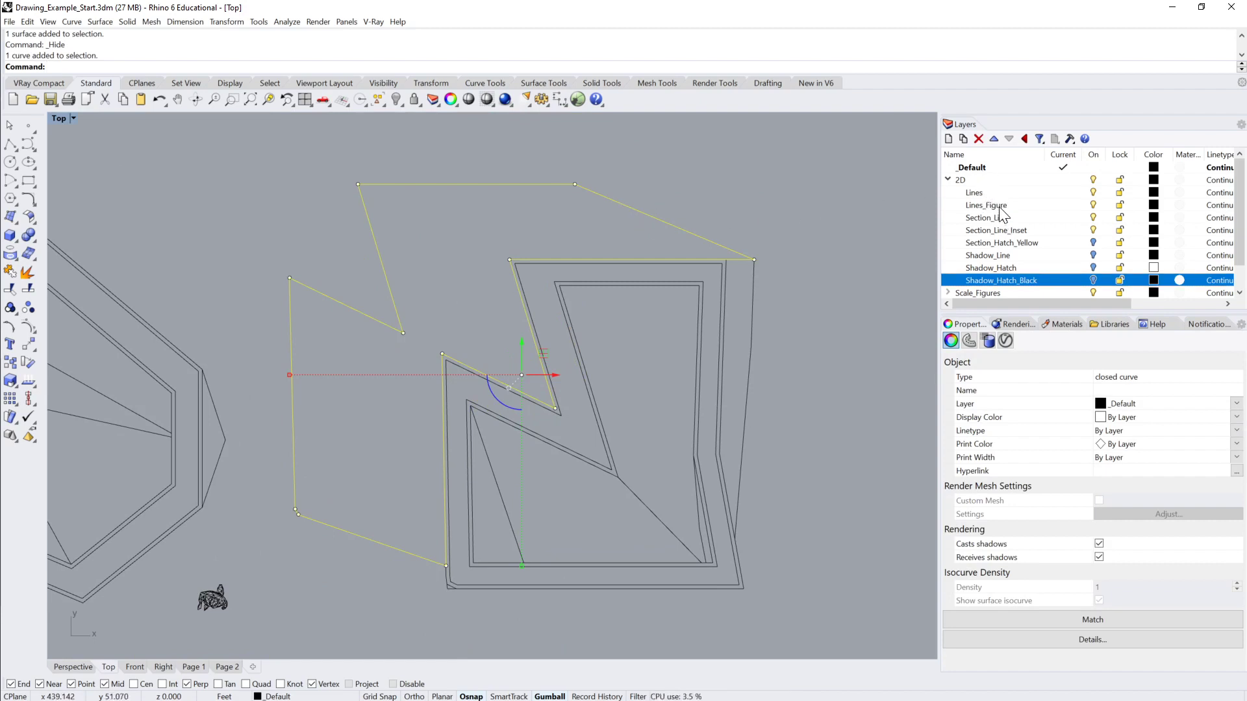
click(998, 257)
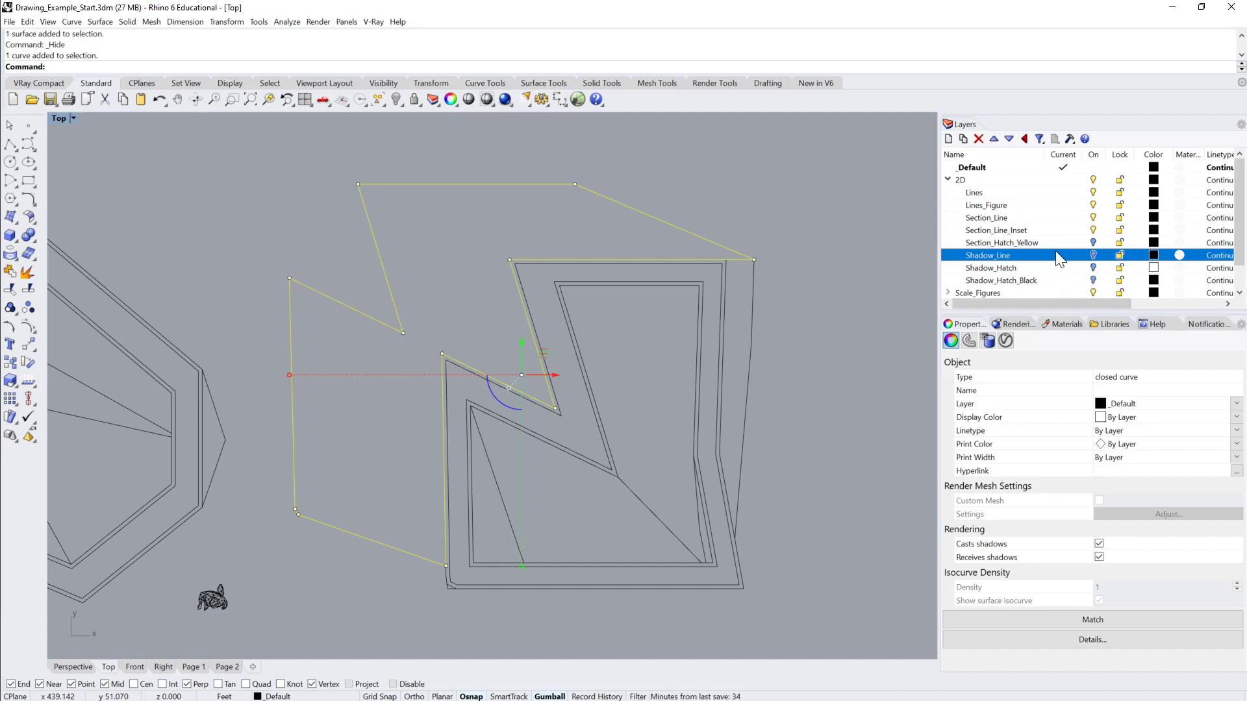
right_drag(675, 260, 731, 251)
scroll(727, 249, down, 3)
scroll(660, 253, up, 3)
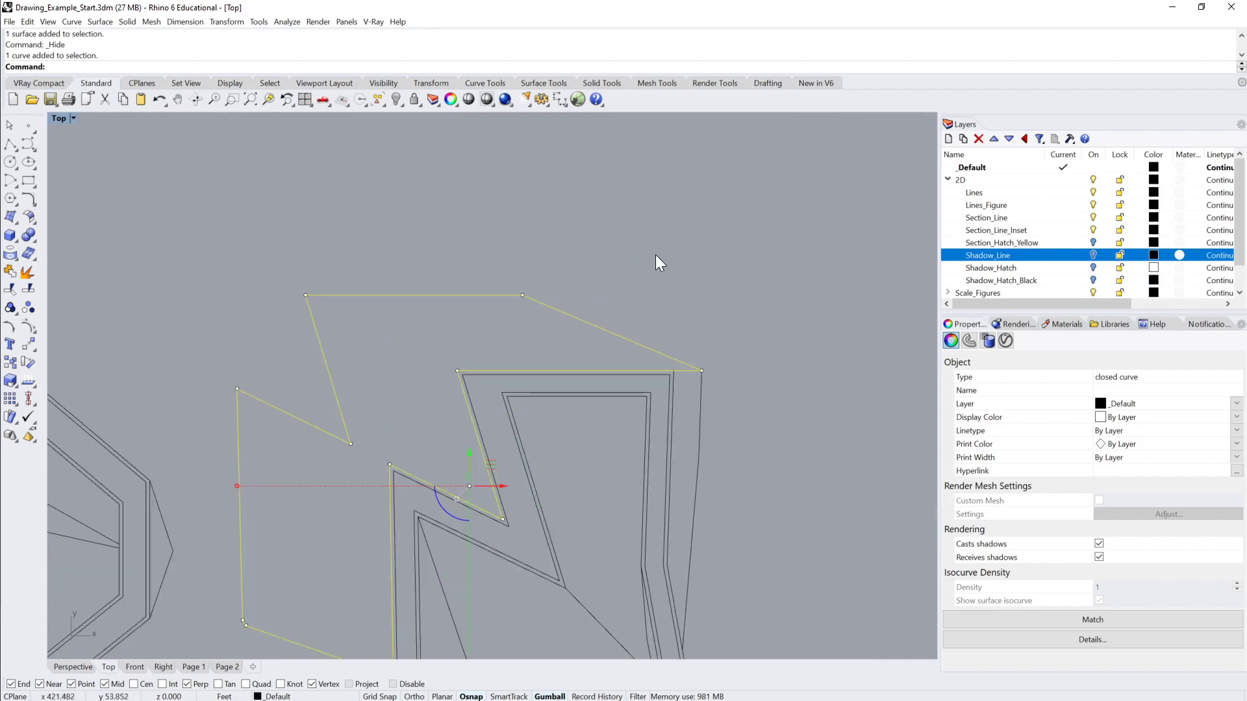
right_drag(785, 231, 774, 190)
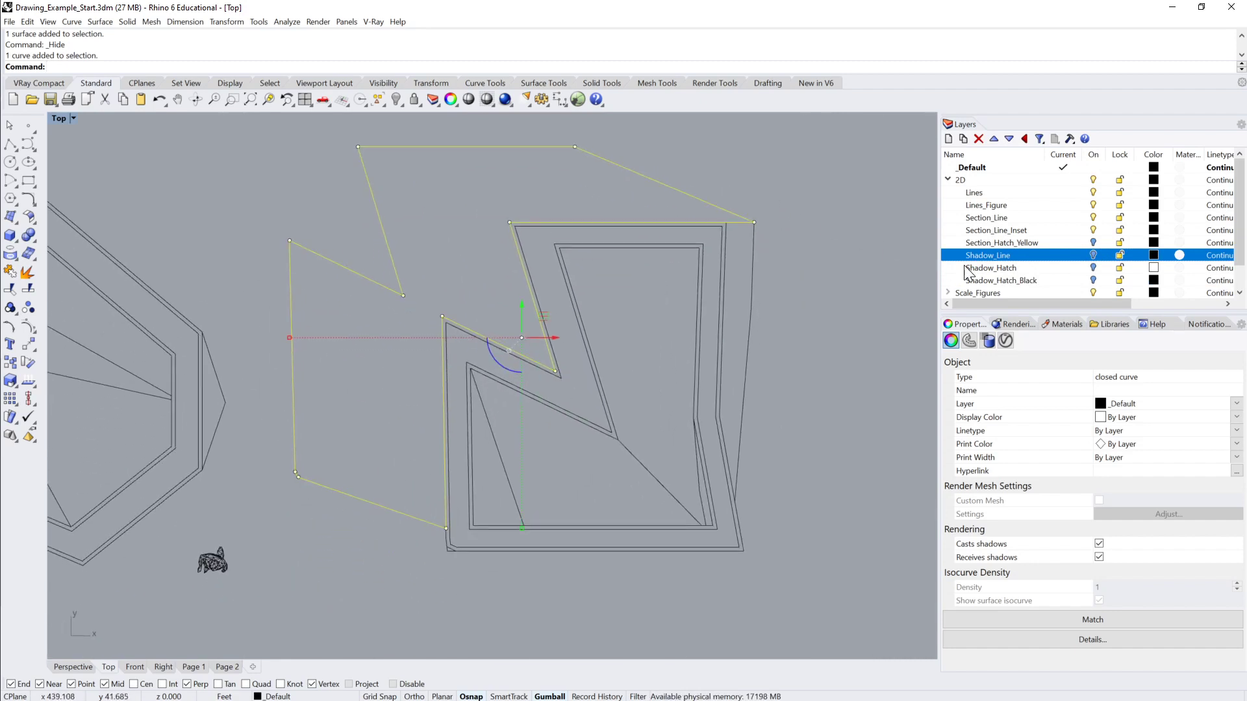
Step: Collapse the 2D layer group and create a new top-level layer named Tutorial_Shadow
click(952, 180)
click(972, 205)
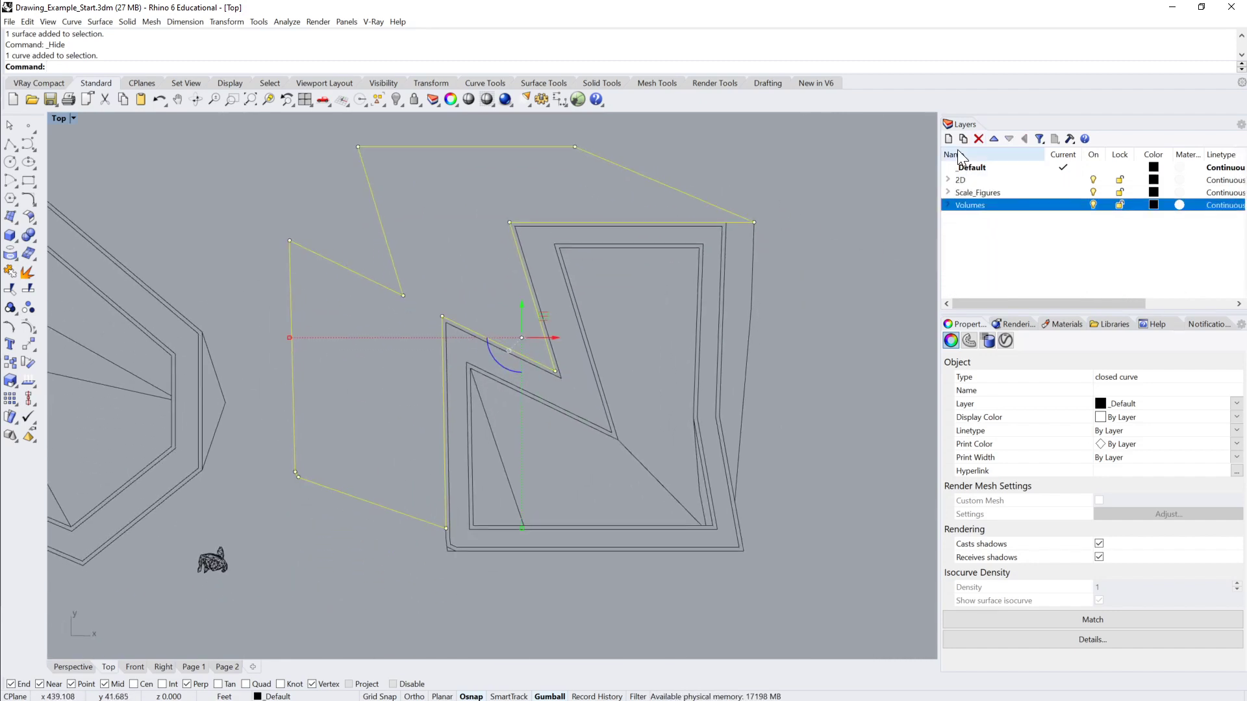
click(948, 139)
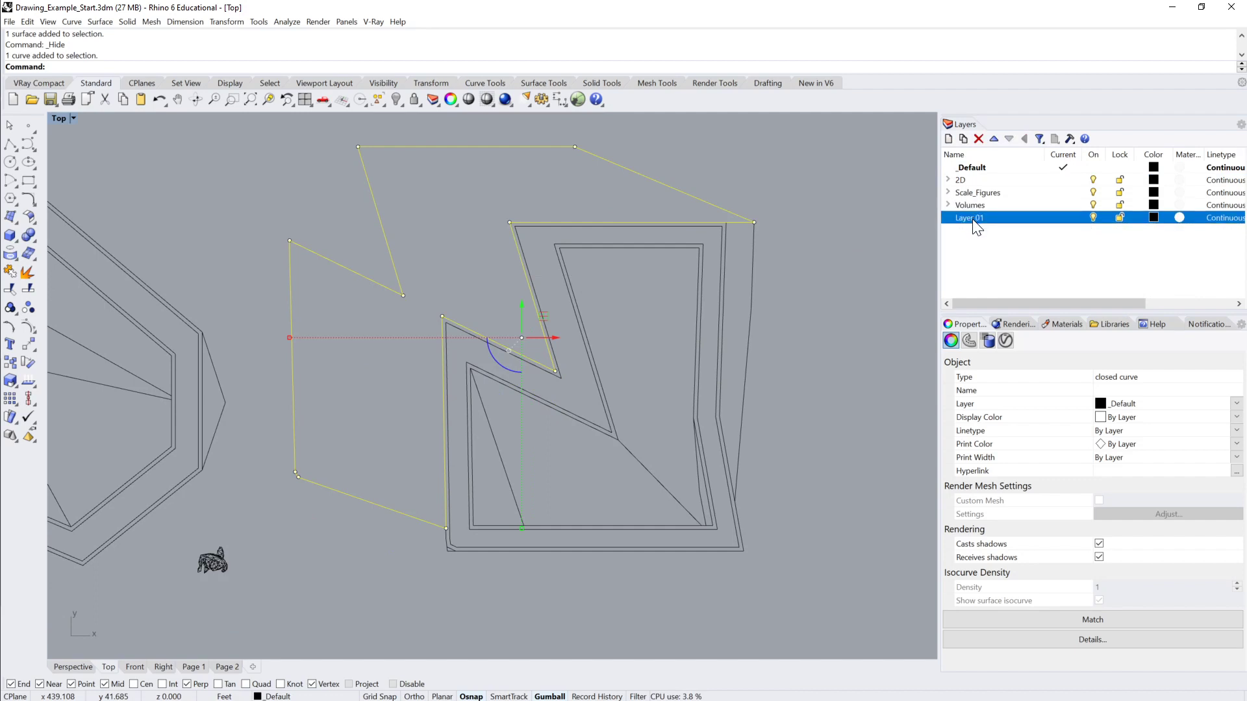
text(Tut)
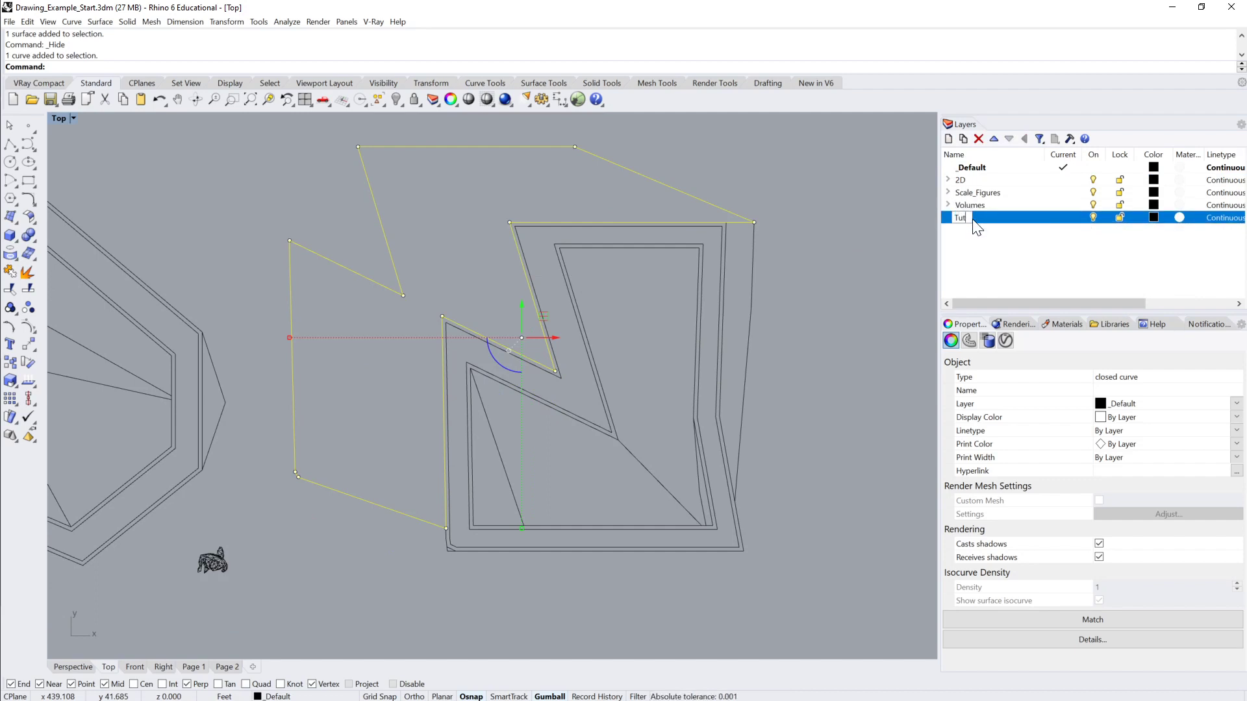
text(orial_Shadow)
key(Return)
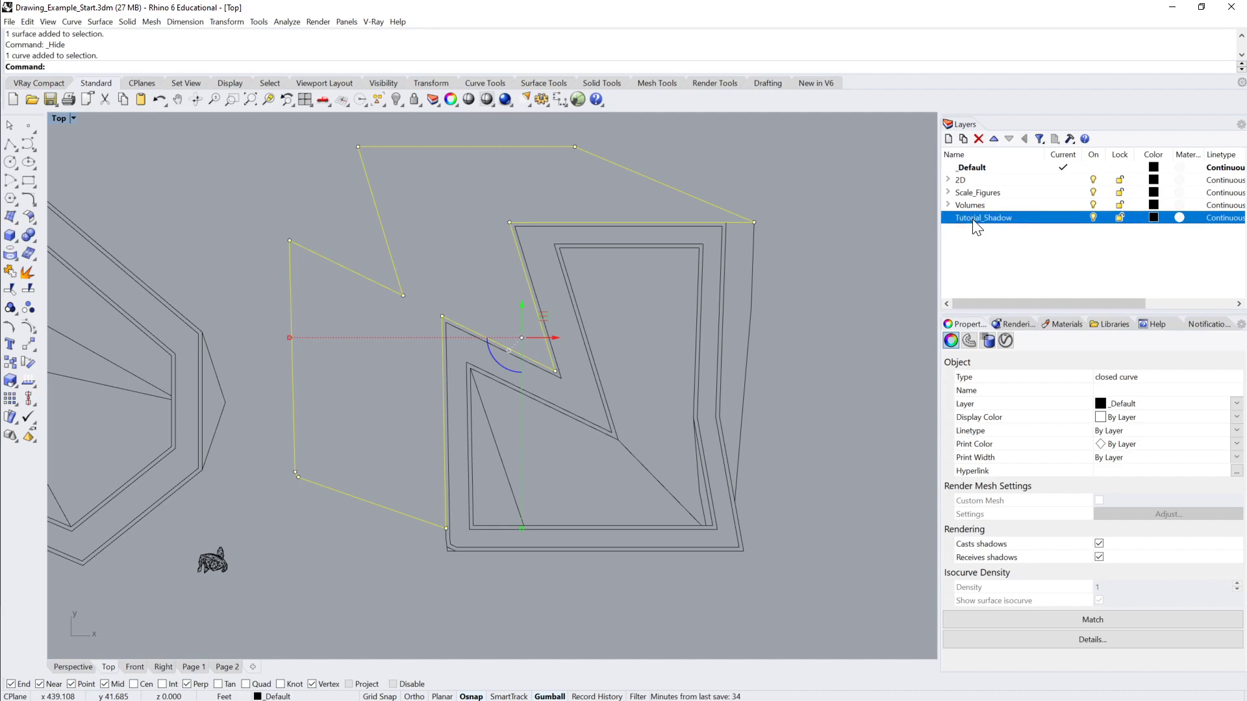
Step: Add a sublayer named Shadow_Line under Tutorial_Shadow
click(963, 139)
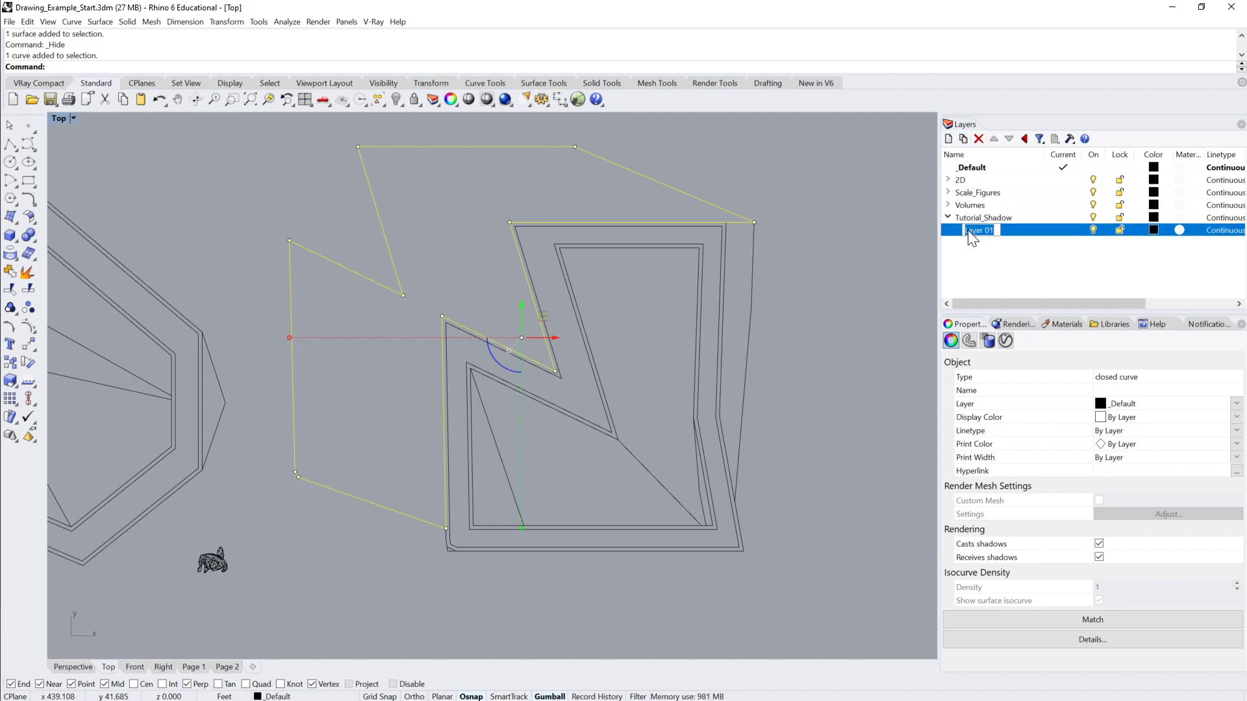
text(Sh)
text(adwo)
key(BackSpace)
key(BackSpace)
text(ow_Line)
key(Return)
Step: Move the selected shadow outline to the new Shadow_Line sublayer and reselect the curve to check its layer
right_click(988, 225)
click(1042, 430)
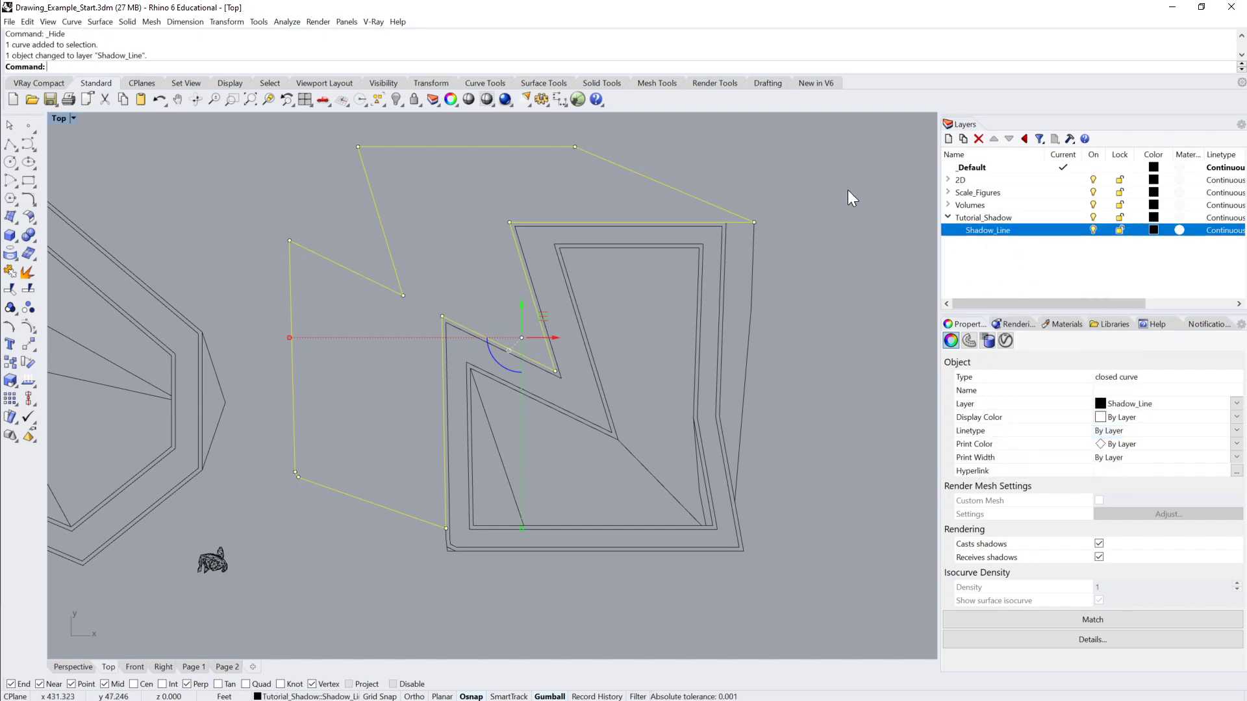
key(Escape)
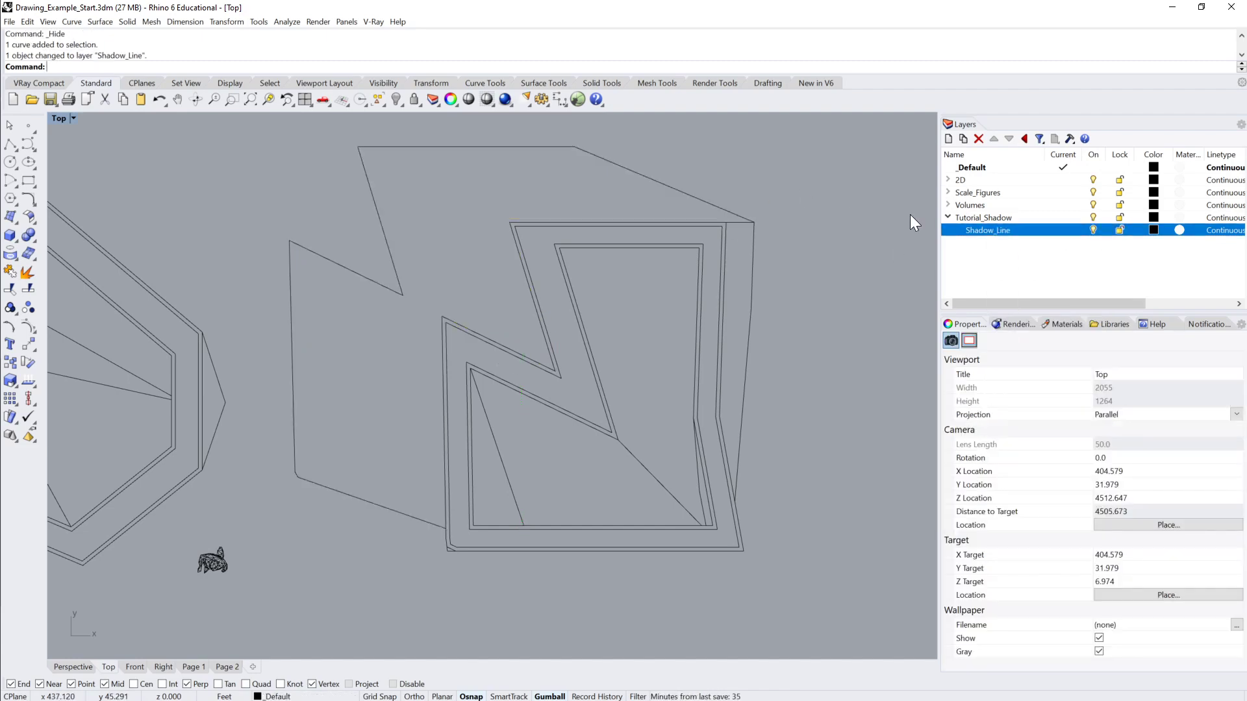
click(689, 212)
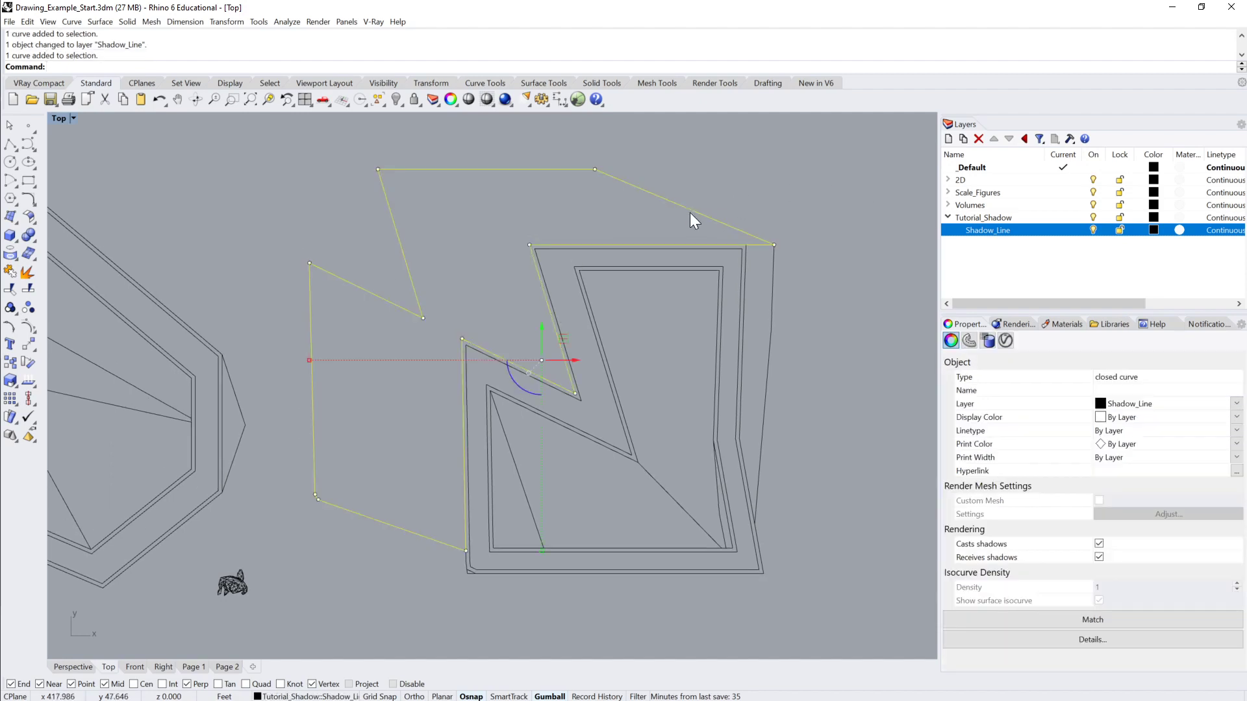
right_drag(702, 216, 726, 209)
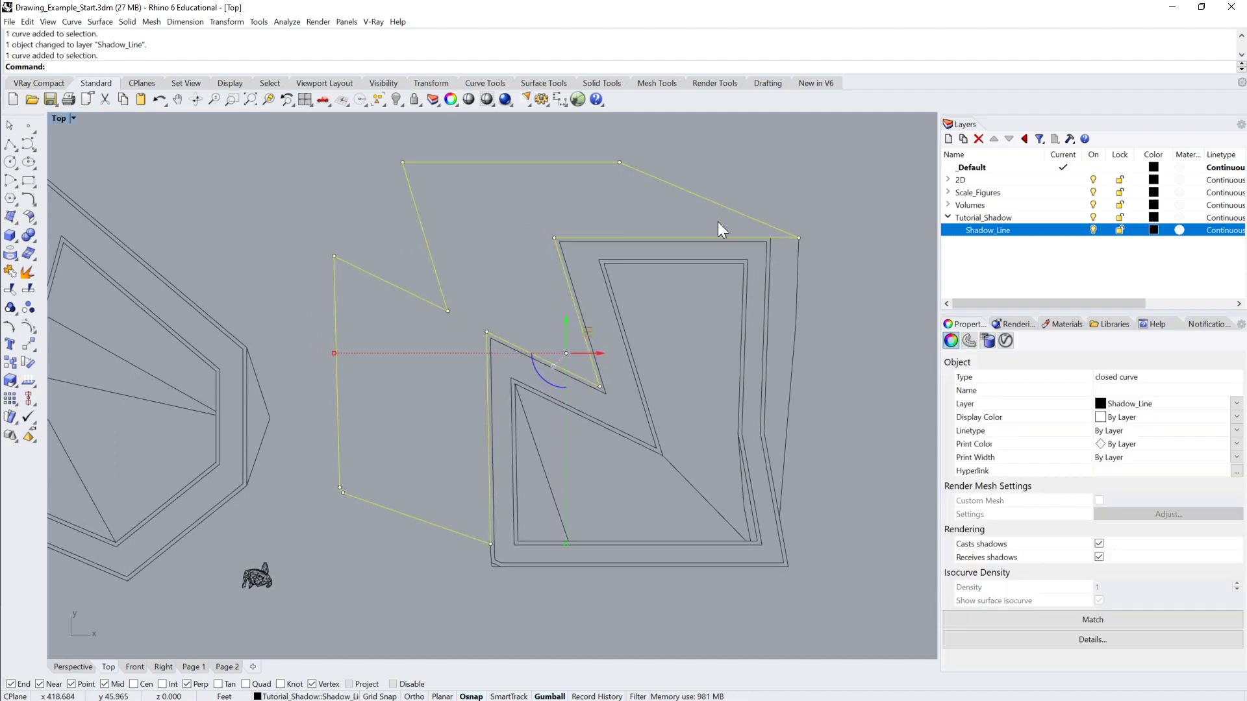
Step: Add a second sublayer named Shadow_Hatch_Black under Tutorial_Shadow and clear the selection
click(949, 138)
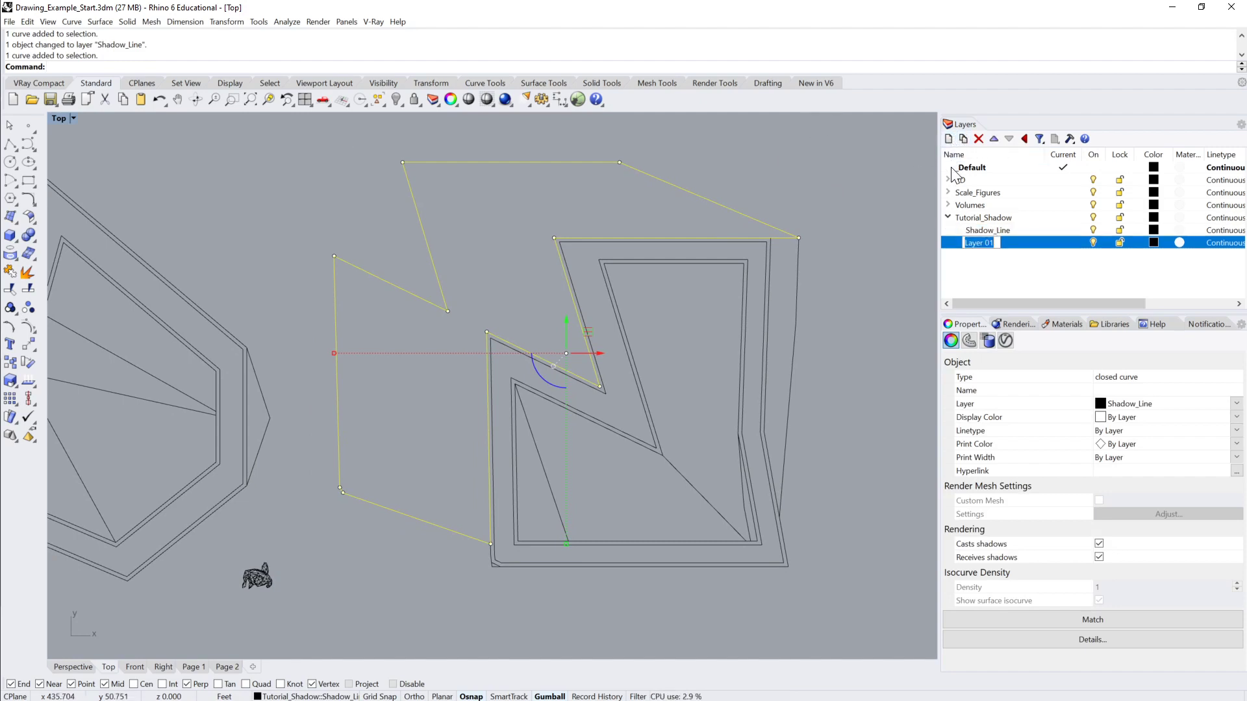
key(BackSpace)
text(Shadow_Hatch)
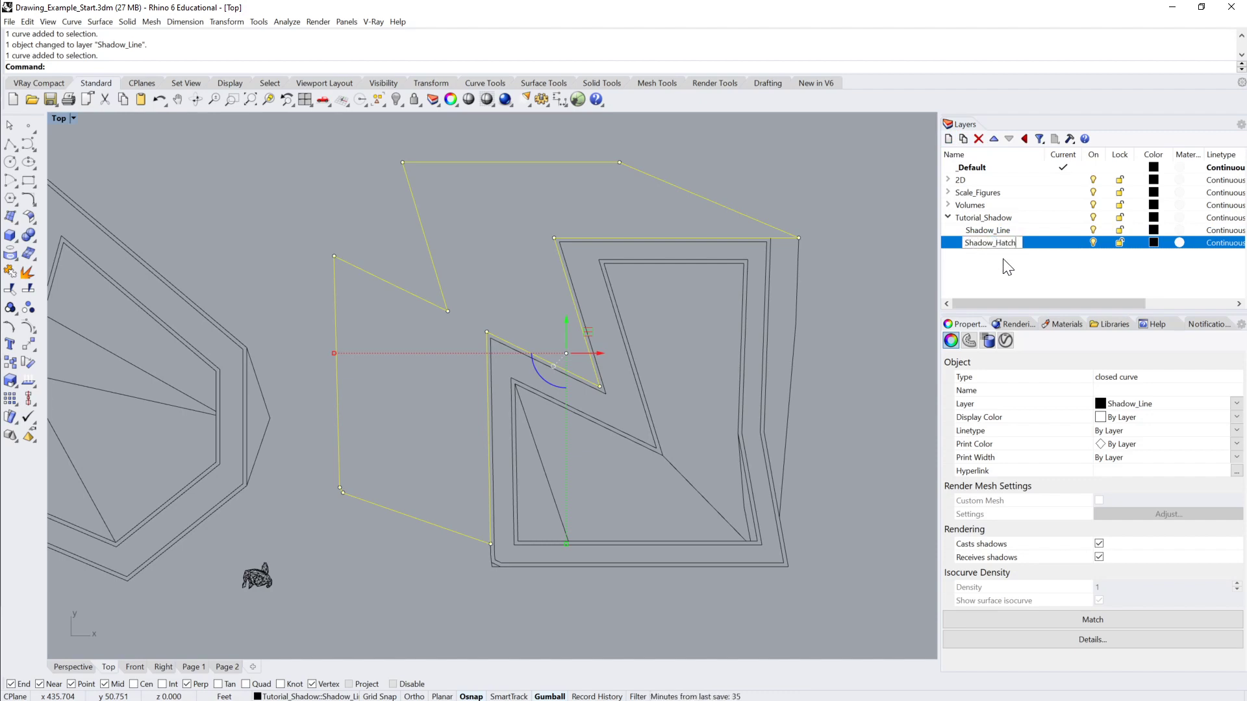
text(_Black)
key(Return)
click(867, 191)
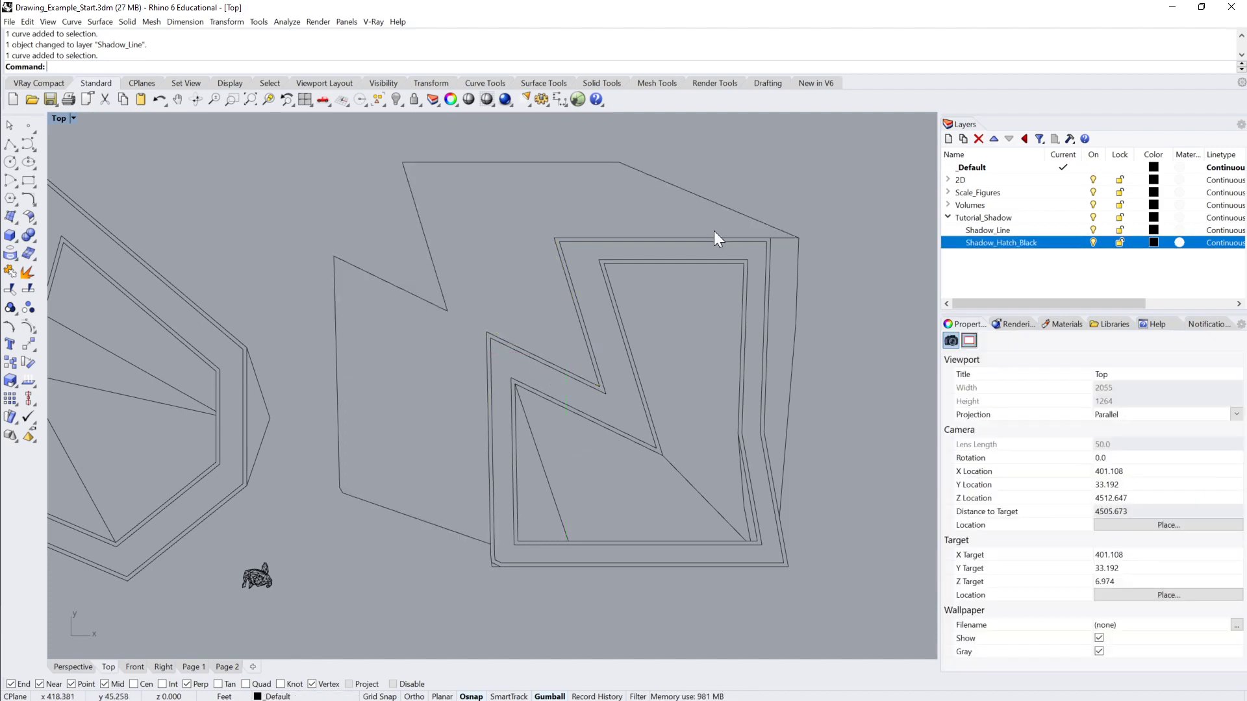
Step: Fill the closed shadow outline with a Solid hatch at rotation 0 and scale 1
click(729, 208)
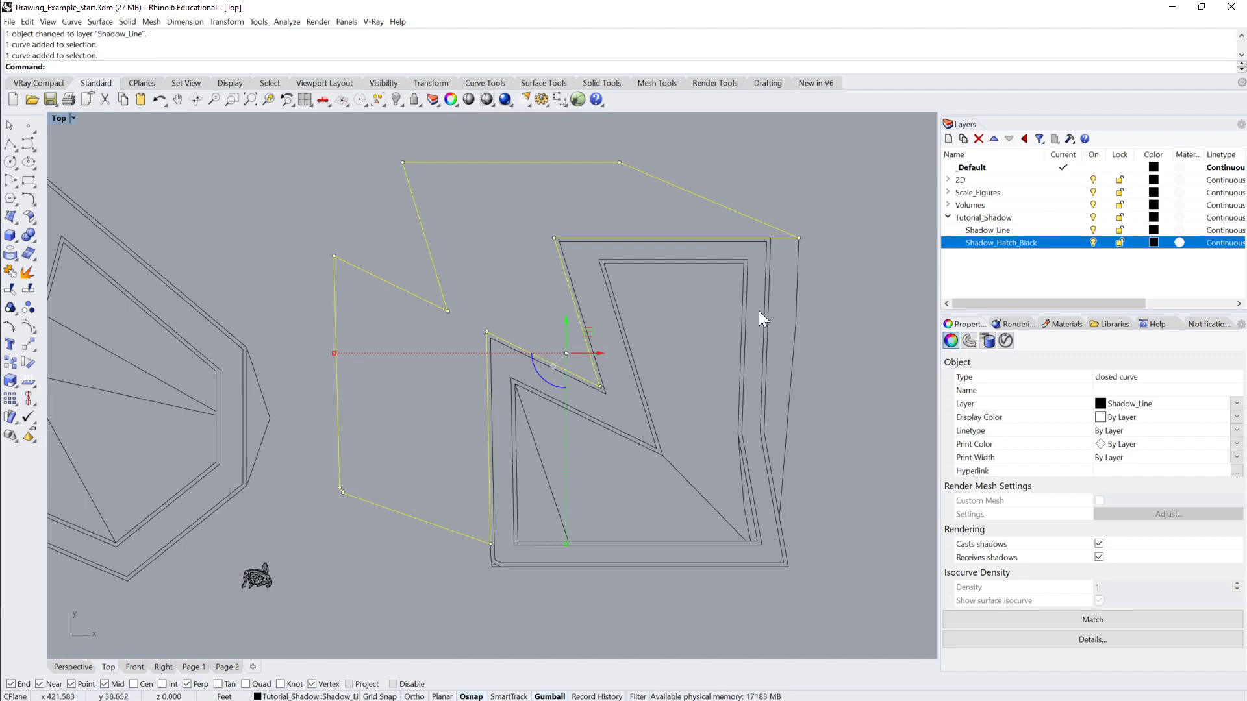
text(hatch)
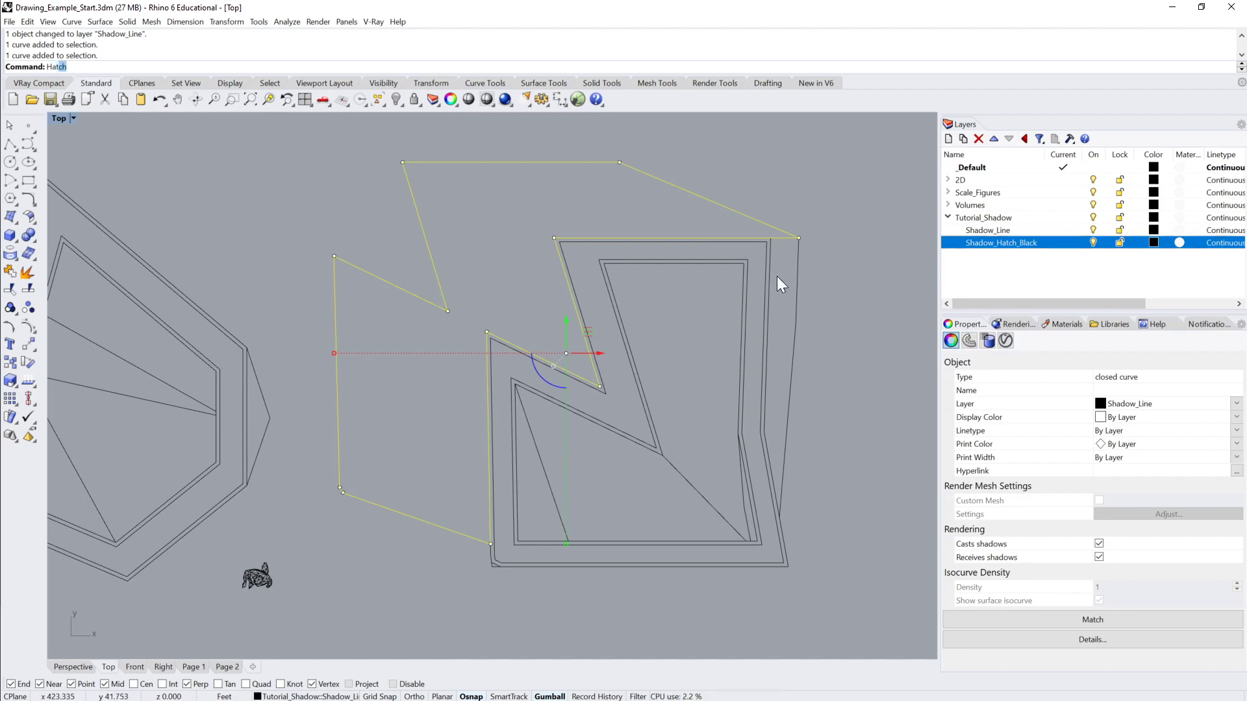
key(Return)
drag(789, 177, 681, 177)
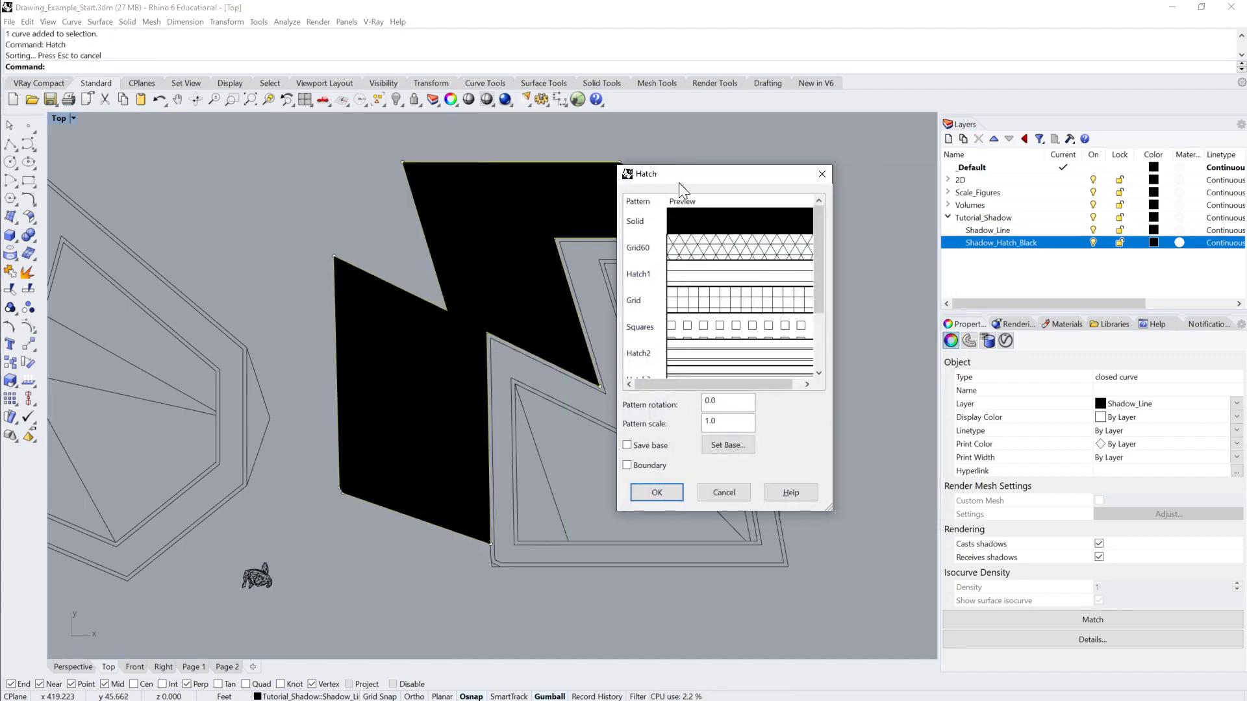
click(661, 225)
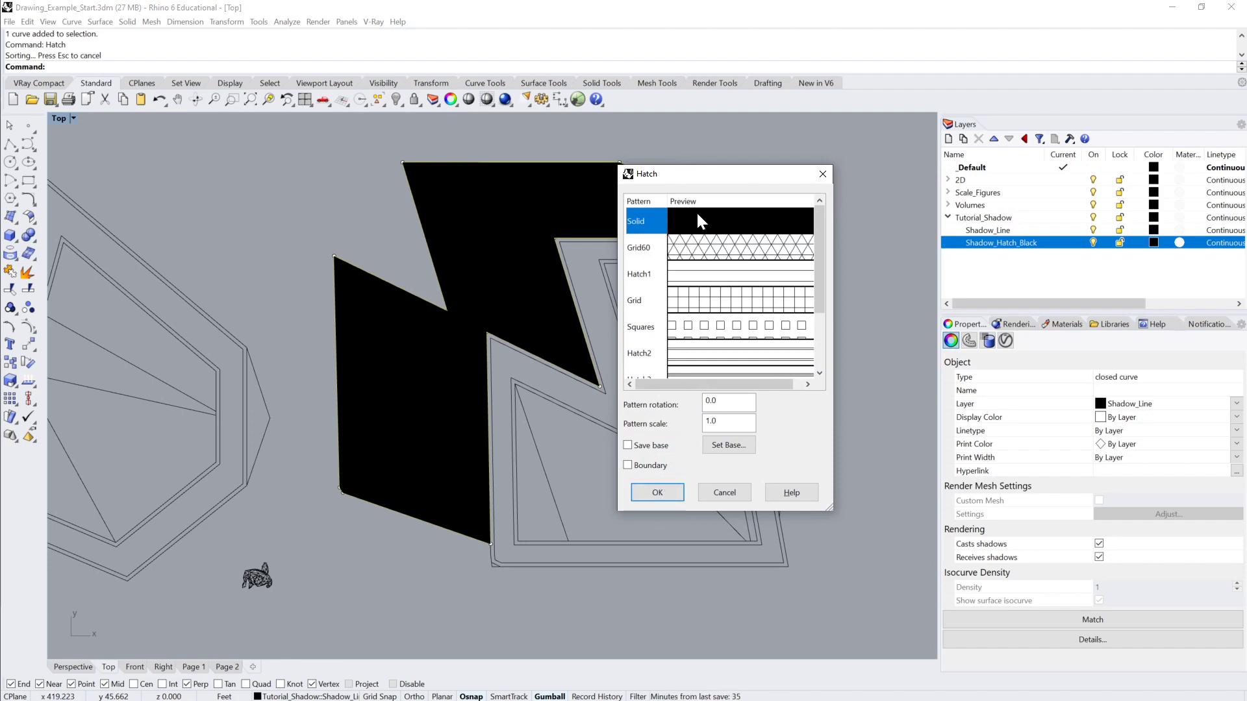
click(657, 497)
right_drag(765, 401, 631, 420)
click(765, 337)
scroll(766, 336, down, 4)
right_drag(765, 336, 651, 313)
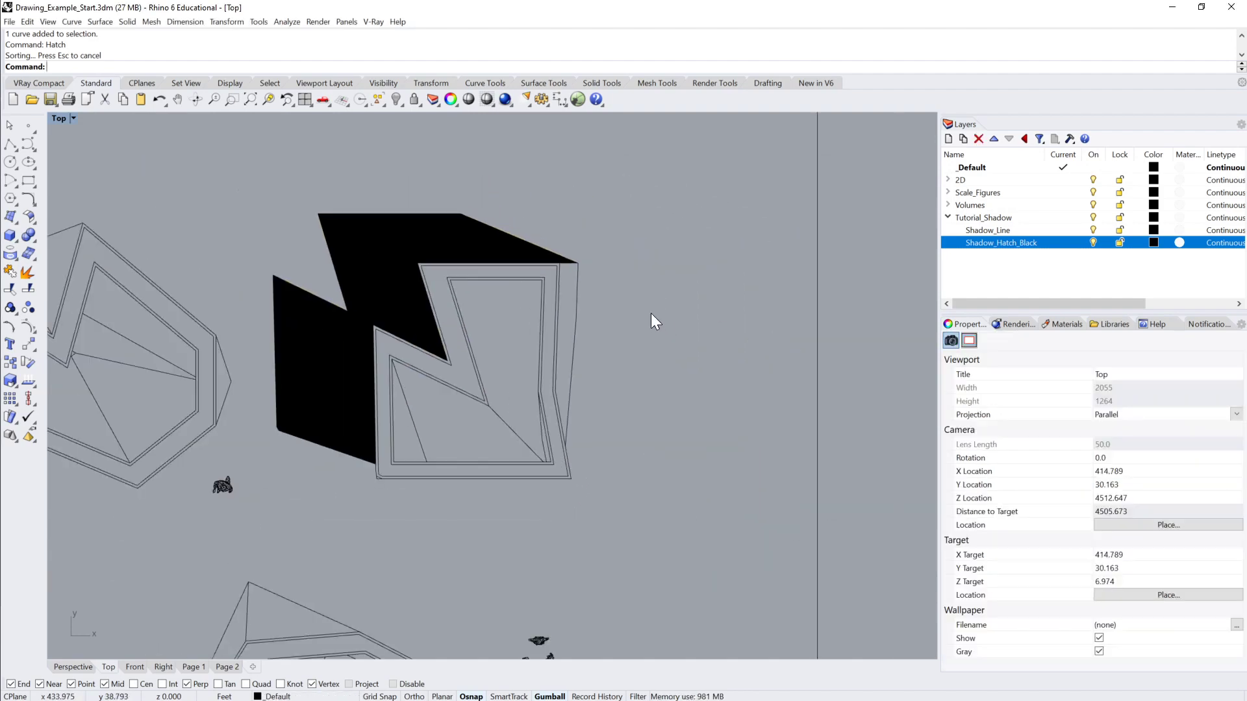
Step: Draw a test circle in the empty area east of the upper-right building
scroll(280, 268, up, 2)
click(11, 162)
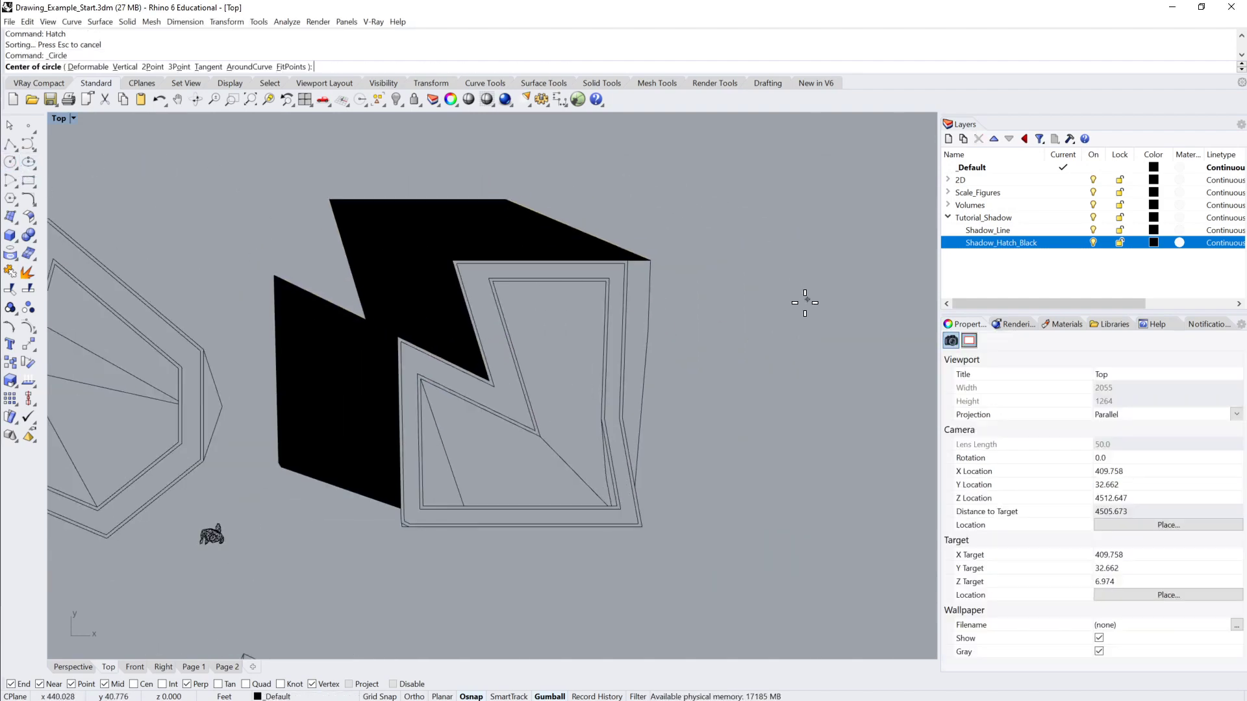
click(760, 305)
click(807, 337)
right_drag(804, 329, 719, 325)
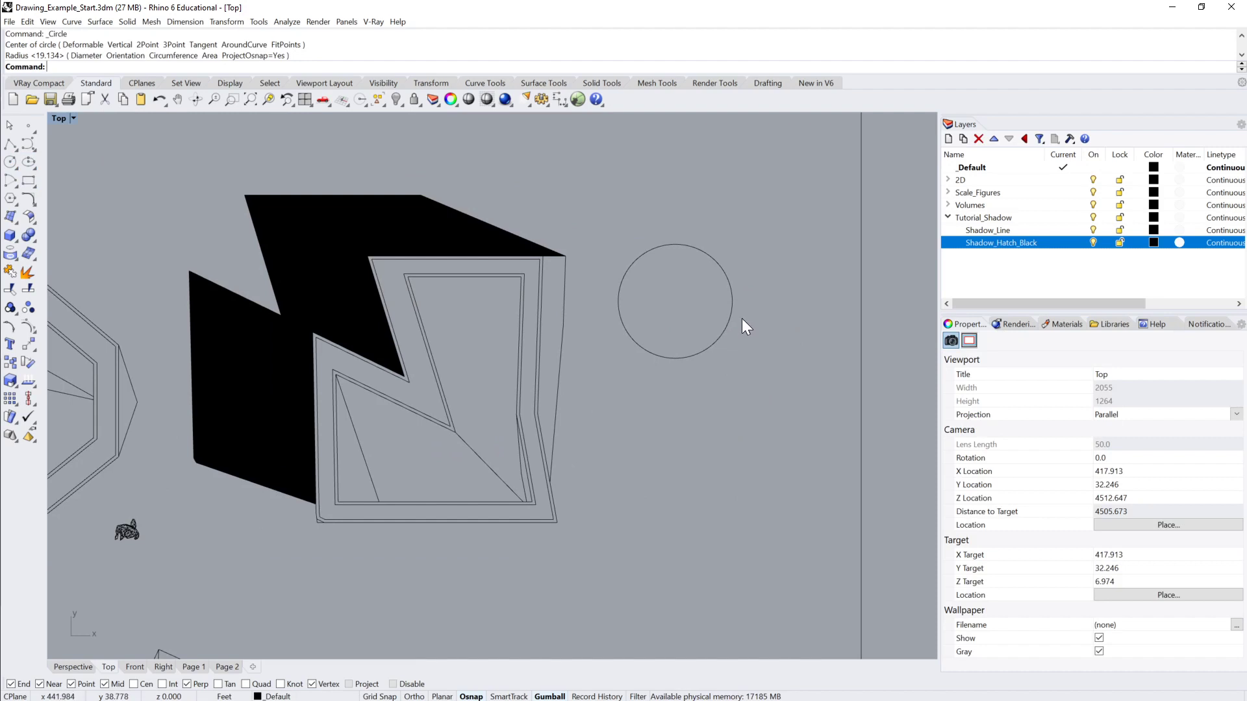
Step: Copy the test circle and move the copy slightly down and right so the two circles overlap
click(730, 319)
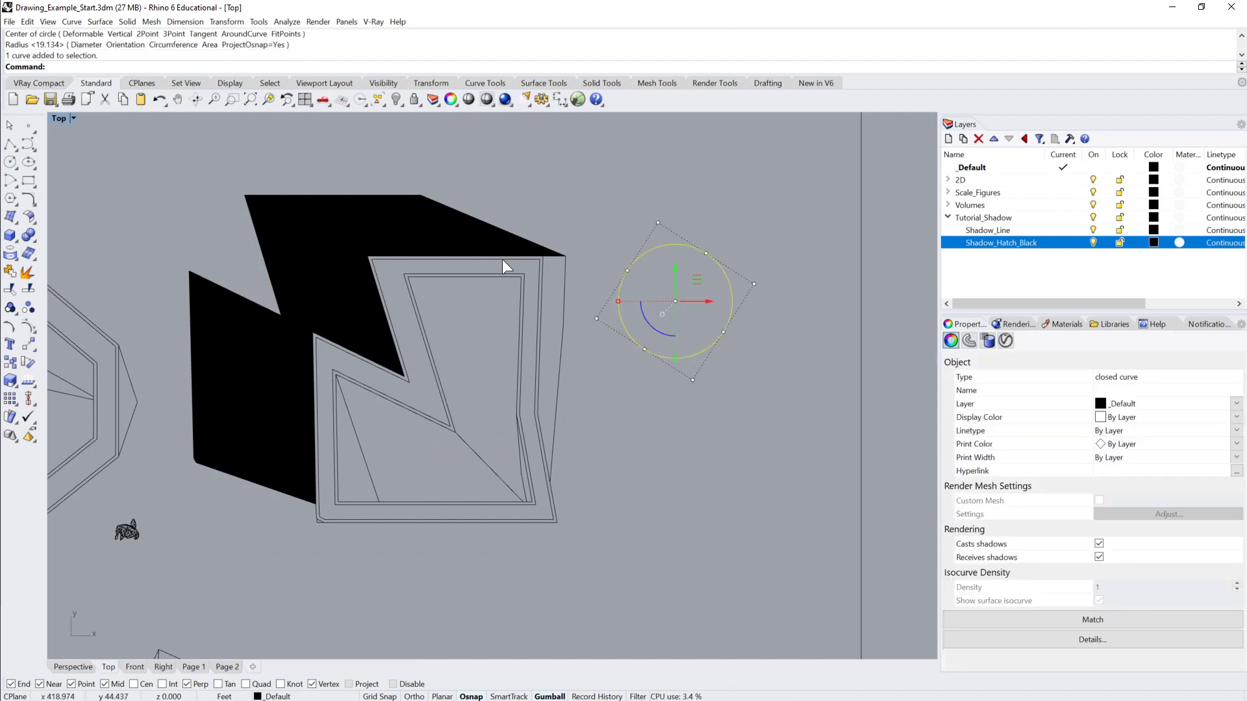
key(ctrl+c)
key(ctrl+v)
drag(723, 267, 742, 333)
click(763, 314)
Step: Try hatching both overlapping circles together with the Boundary option off
drag(777, 265, 660, 355)
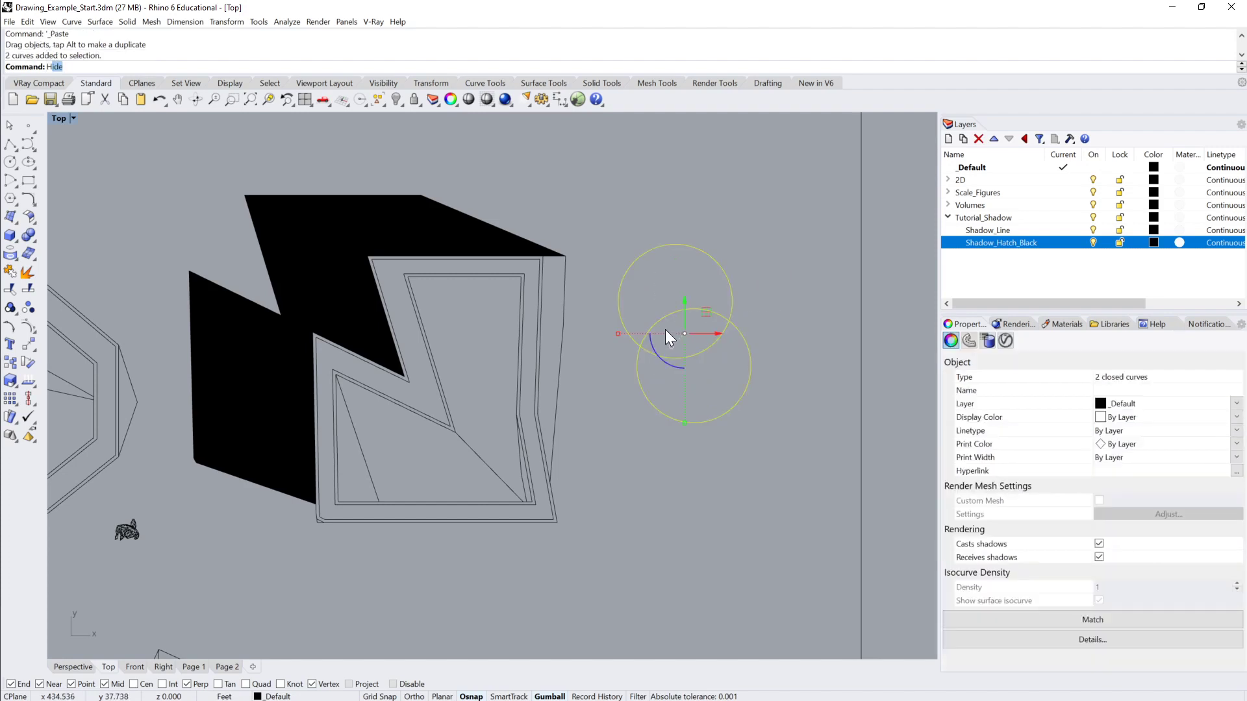
text(atch)
key(Return)
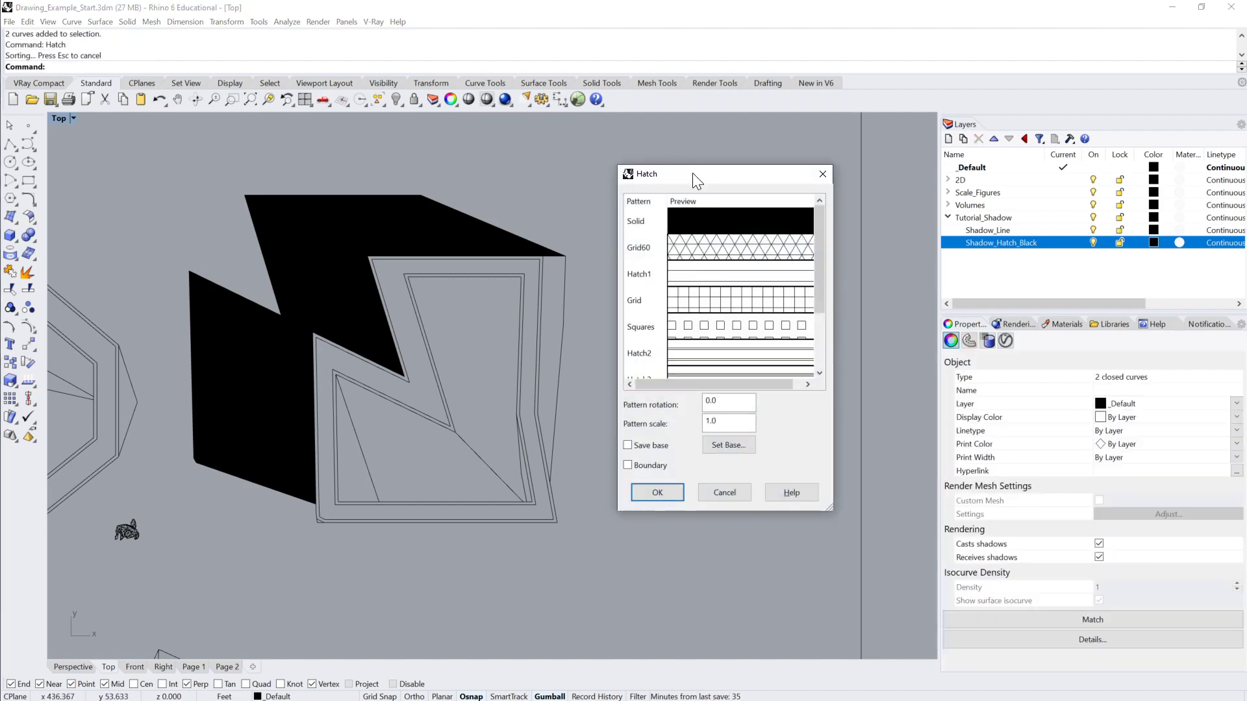
drag(696, 180, 400, 169)
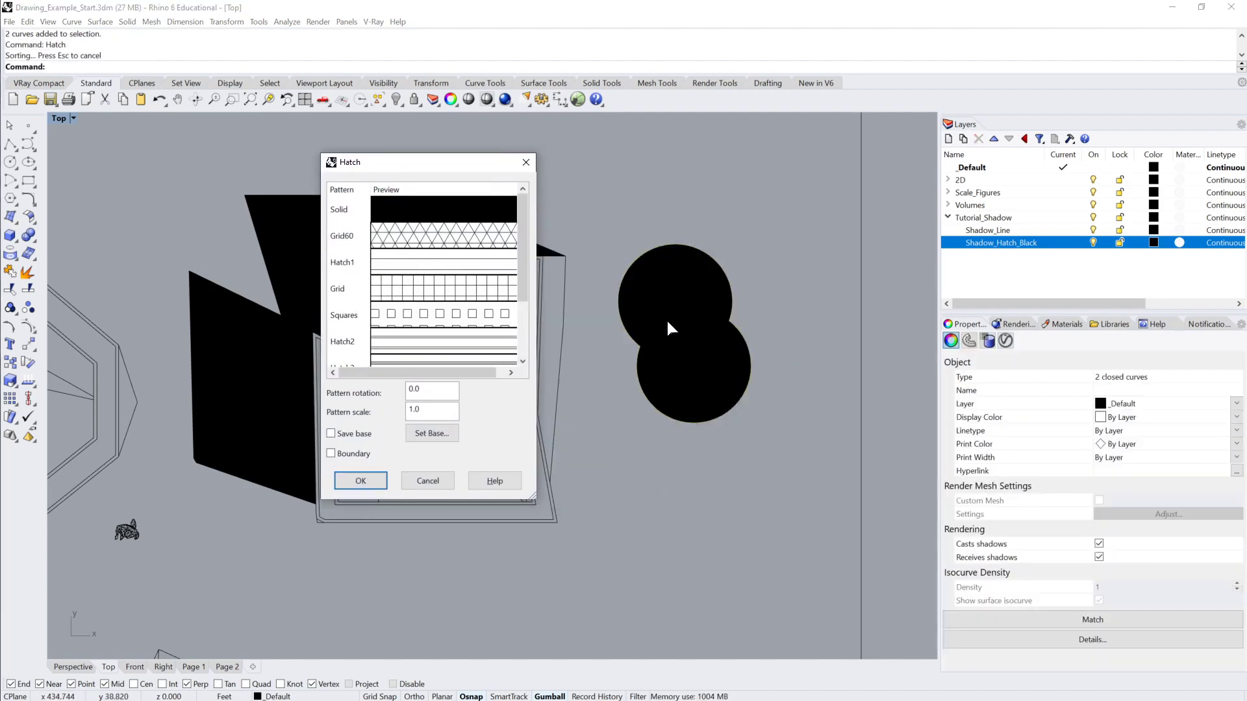
click(441, 479)
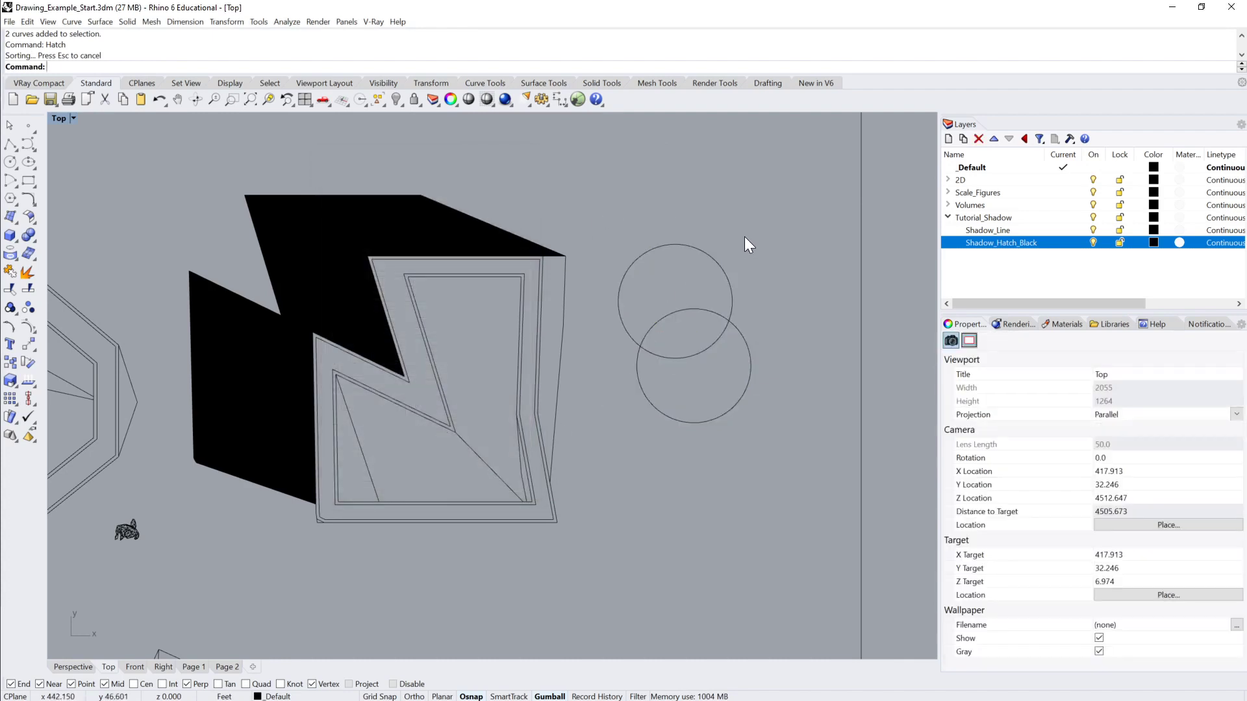
text(Boundra)
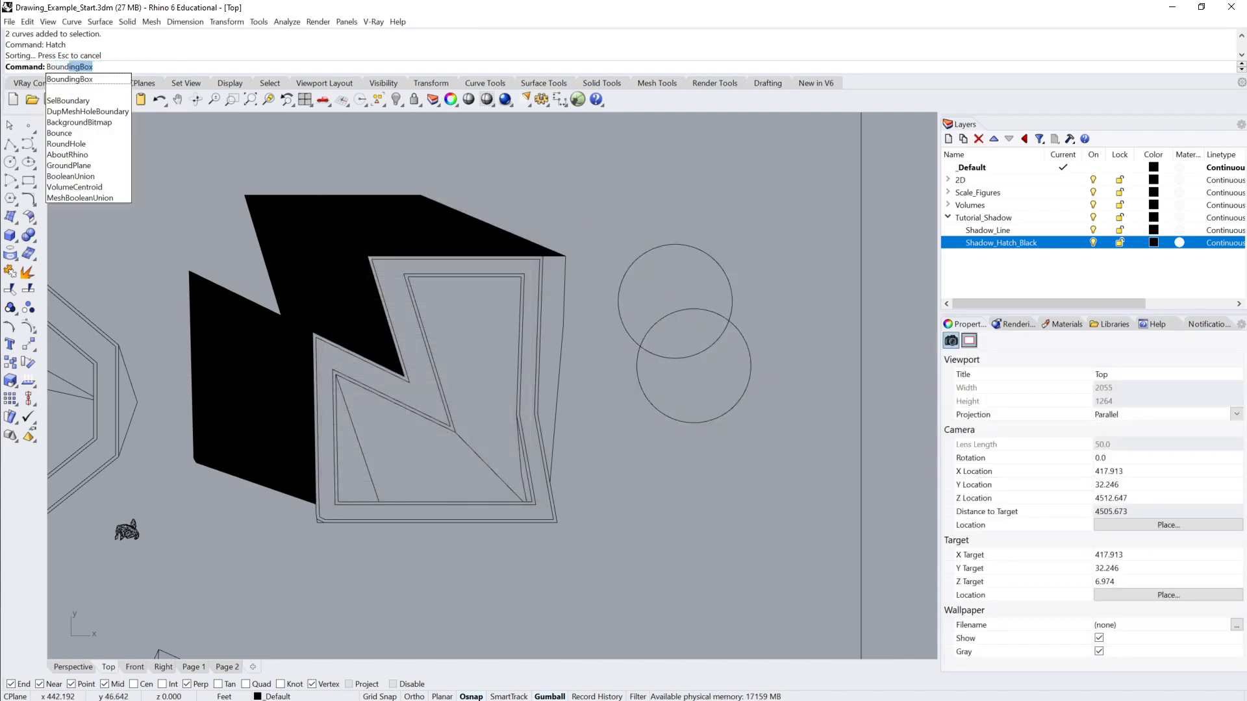
key(BackSpace)
key(BackSpace)
key(BackSpace)
key(BackSpace)
key(BackSpace)
key(BackSpace)
key(BackSpace)
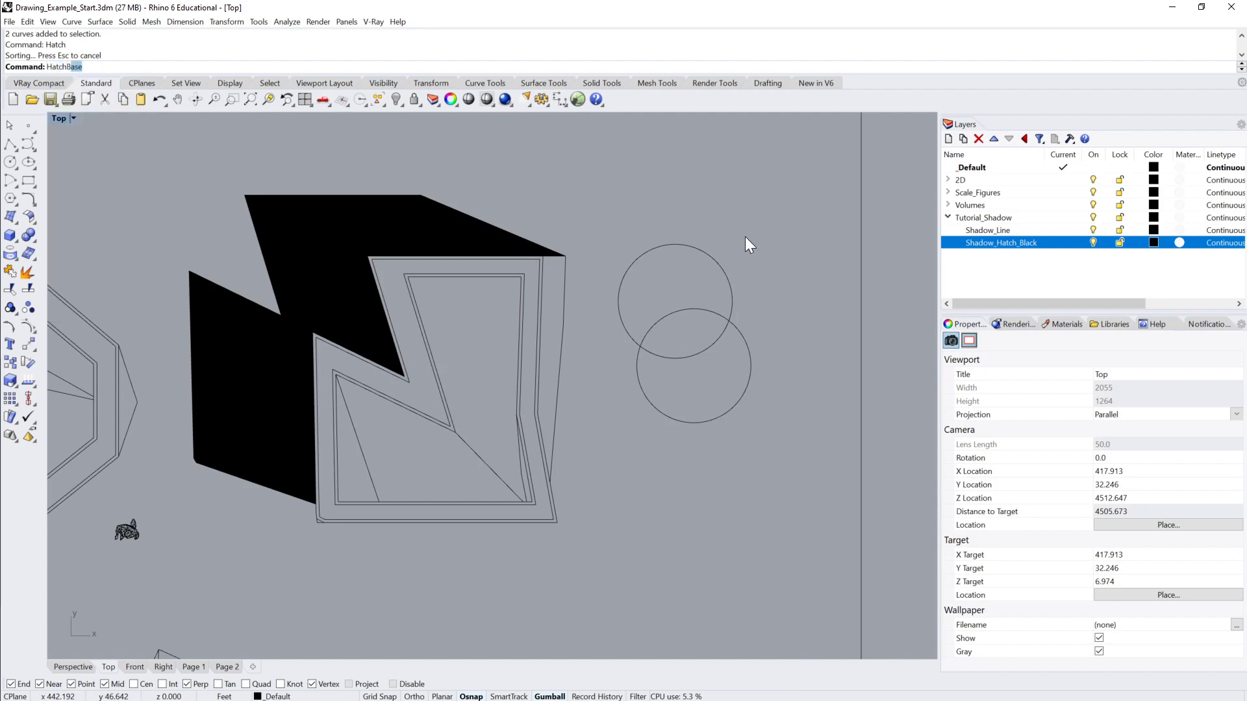
key(BackSpace)
key(BackSpace)
key(BackSpace)
key(BackSpace)
key(BackSpace)
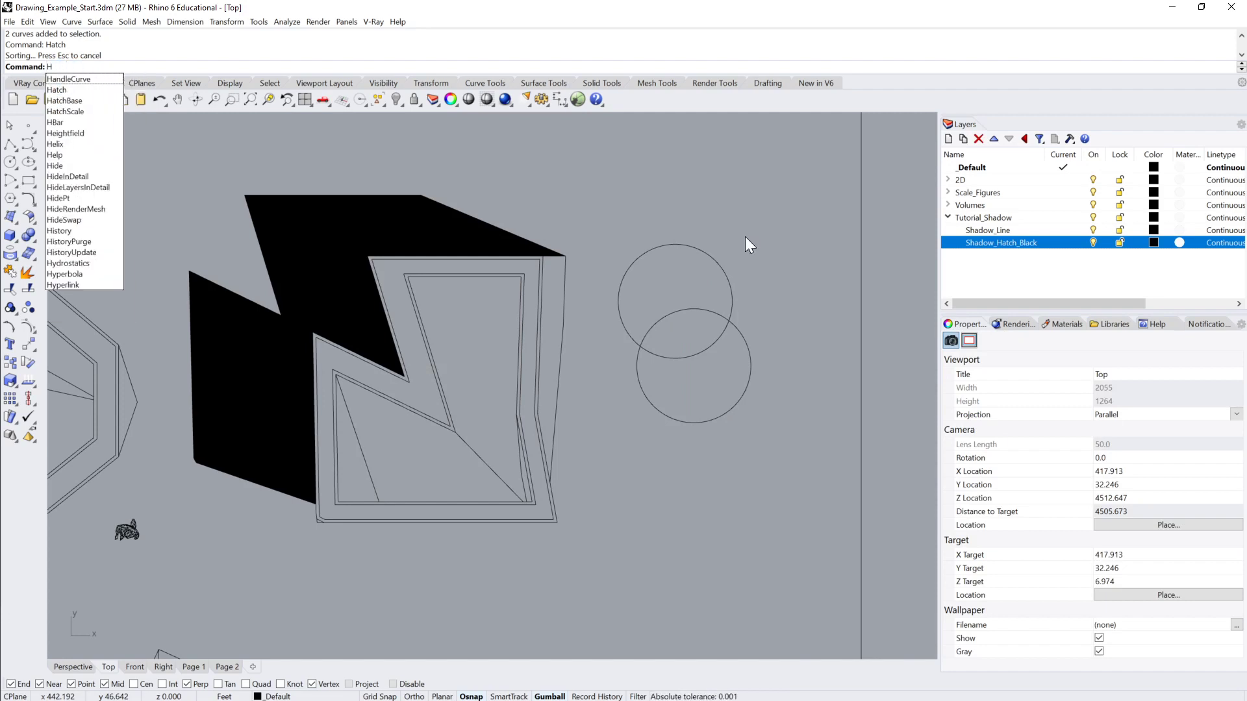
Step: Hatch only the overlap of the two test circles with Boundary on, using the Solid pattern at rotation 0 and scale 1
text(Hta)
key(BackSpace)
key(BackSpace)
text(at)
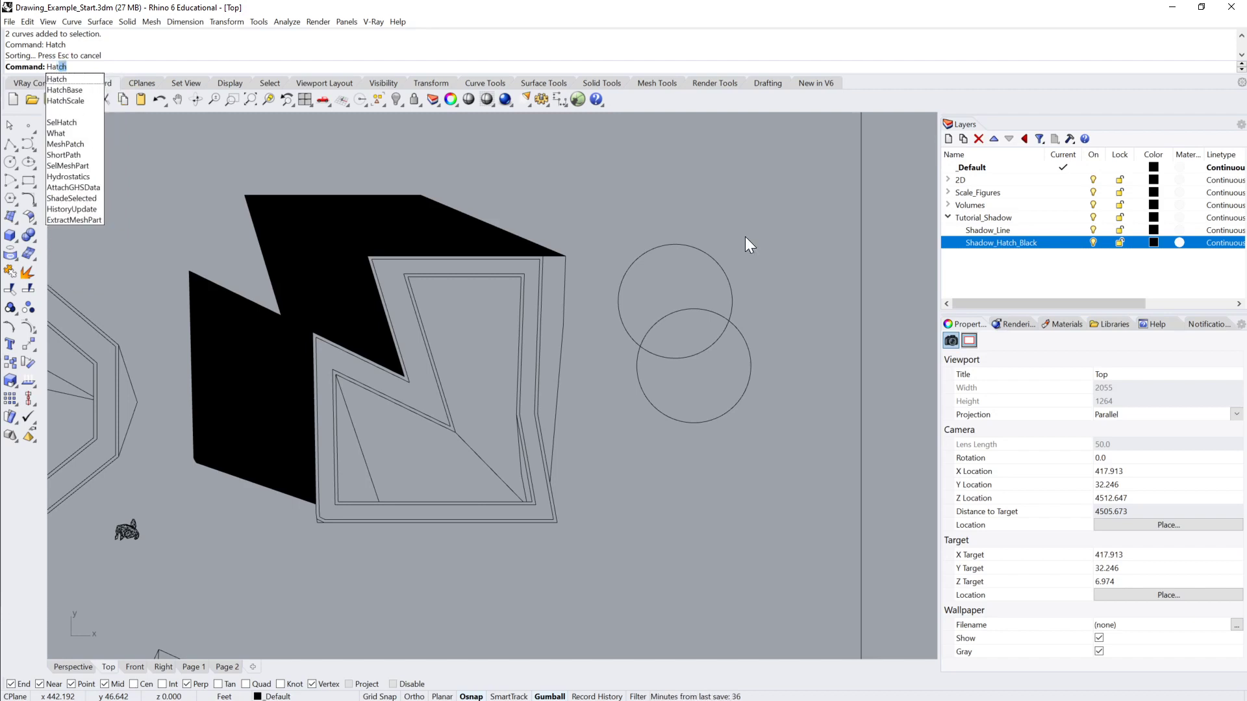
key(Return)
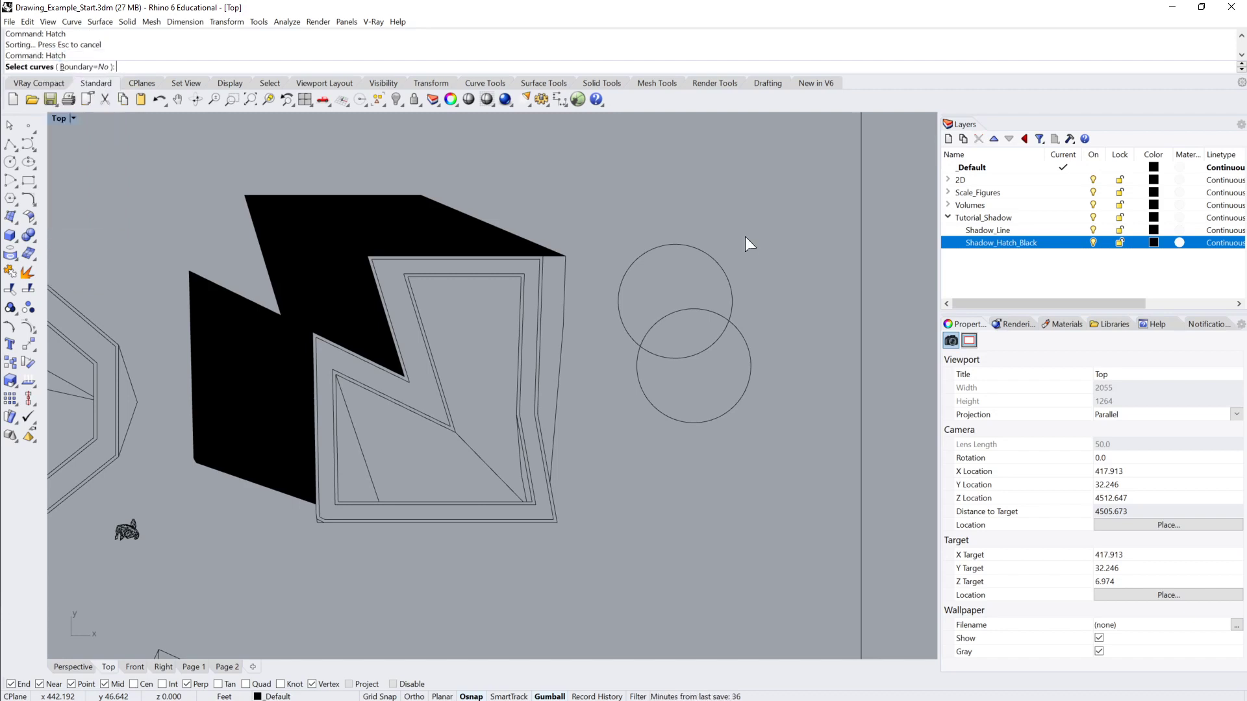
click(84, 67)
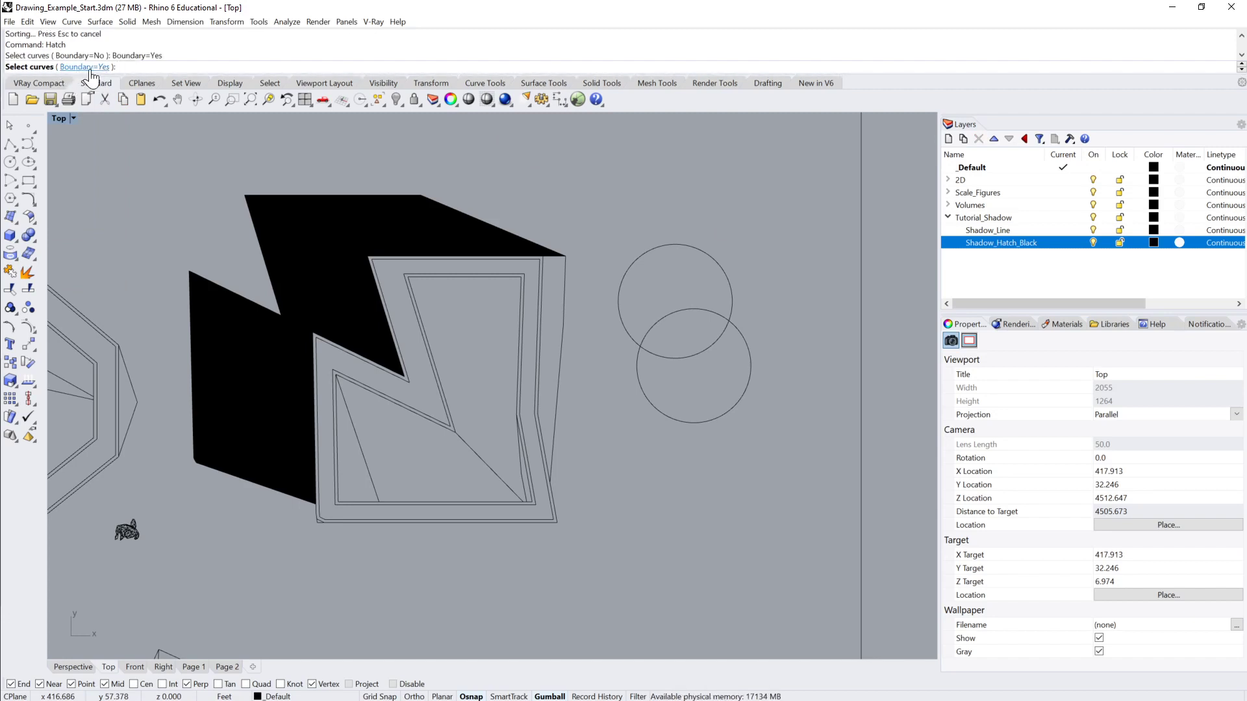
drag(577, 383, 625, 383)
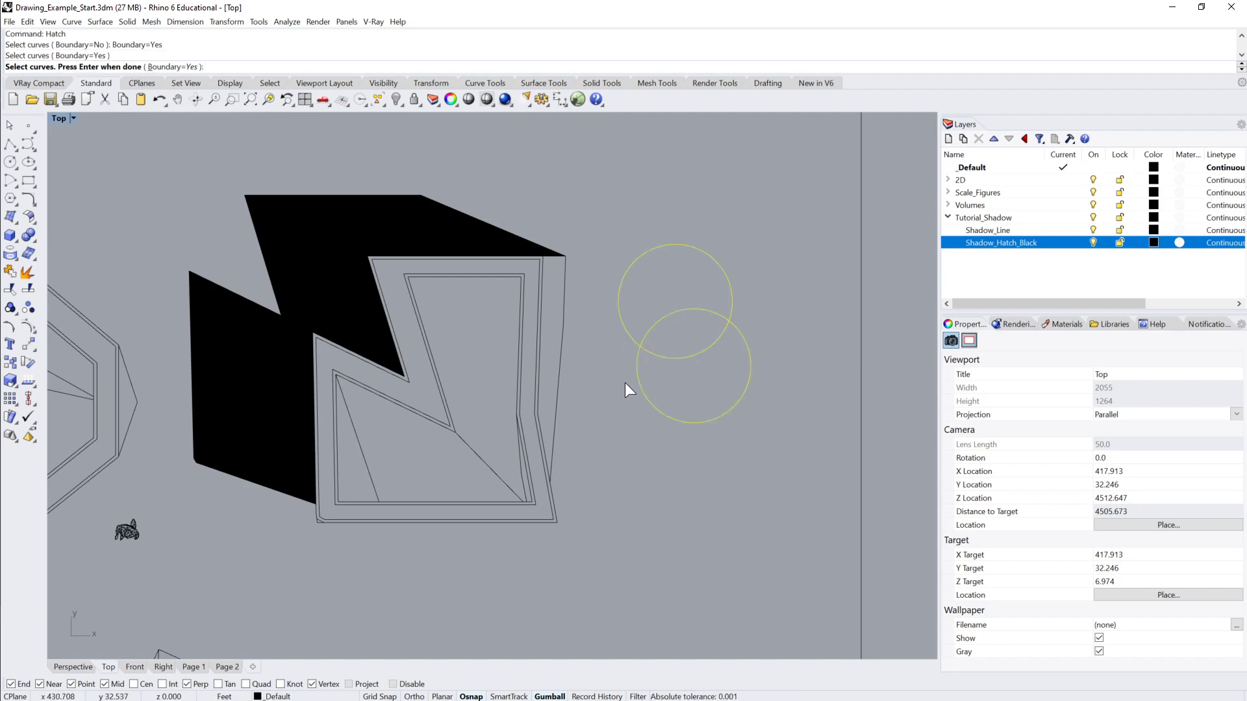
key(Return)
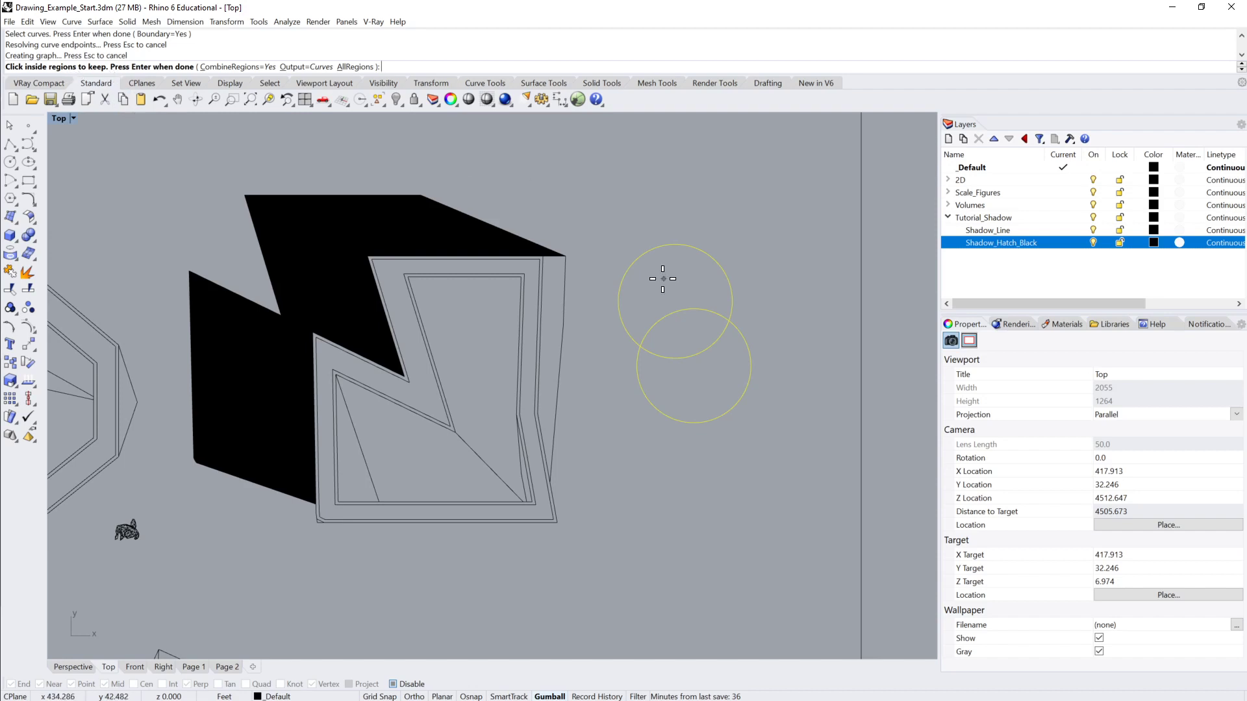
click(693, 331)
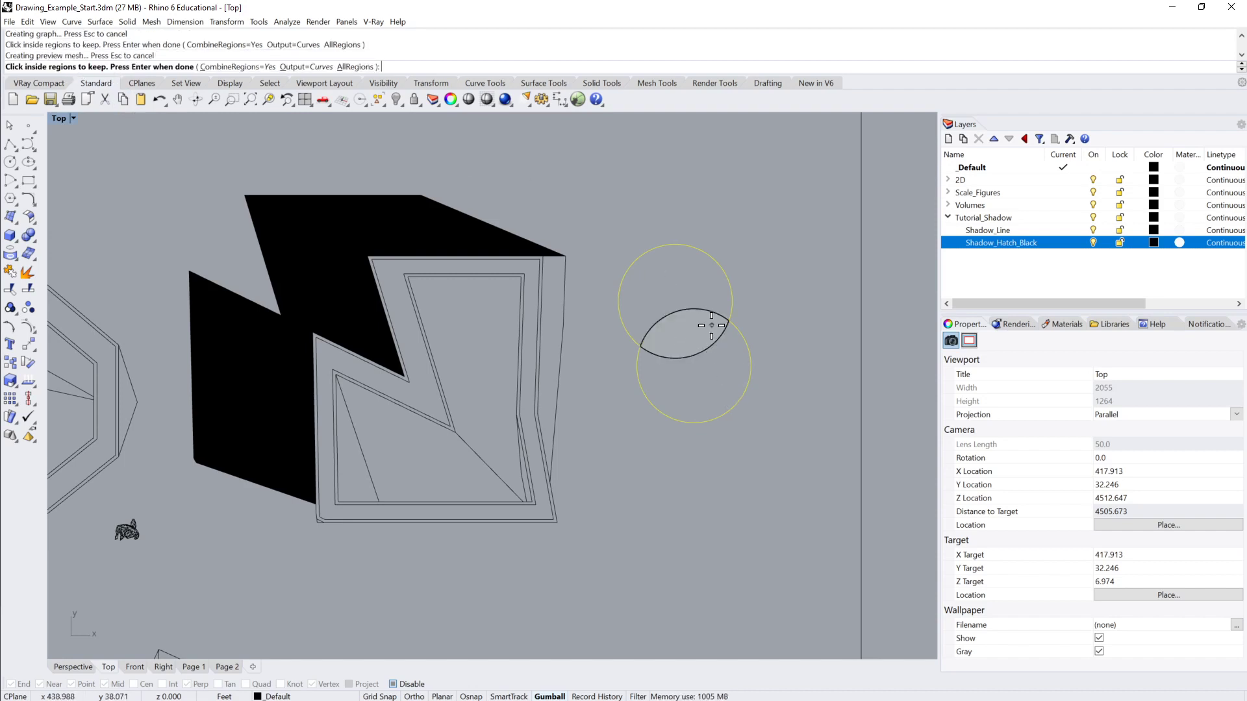
scroll(711, 328, up, 3)
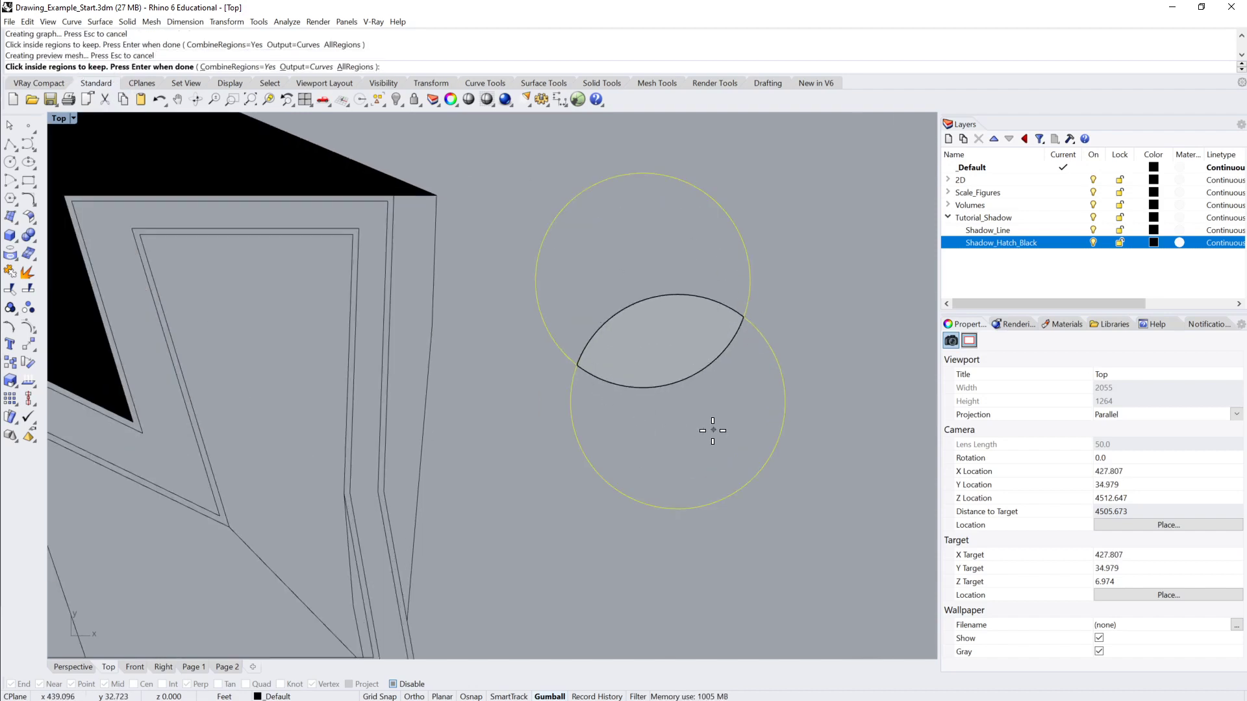
key(Return)
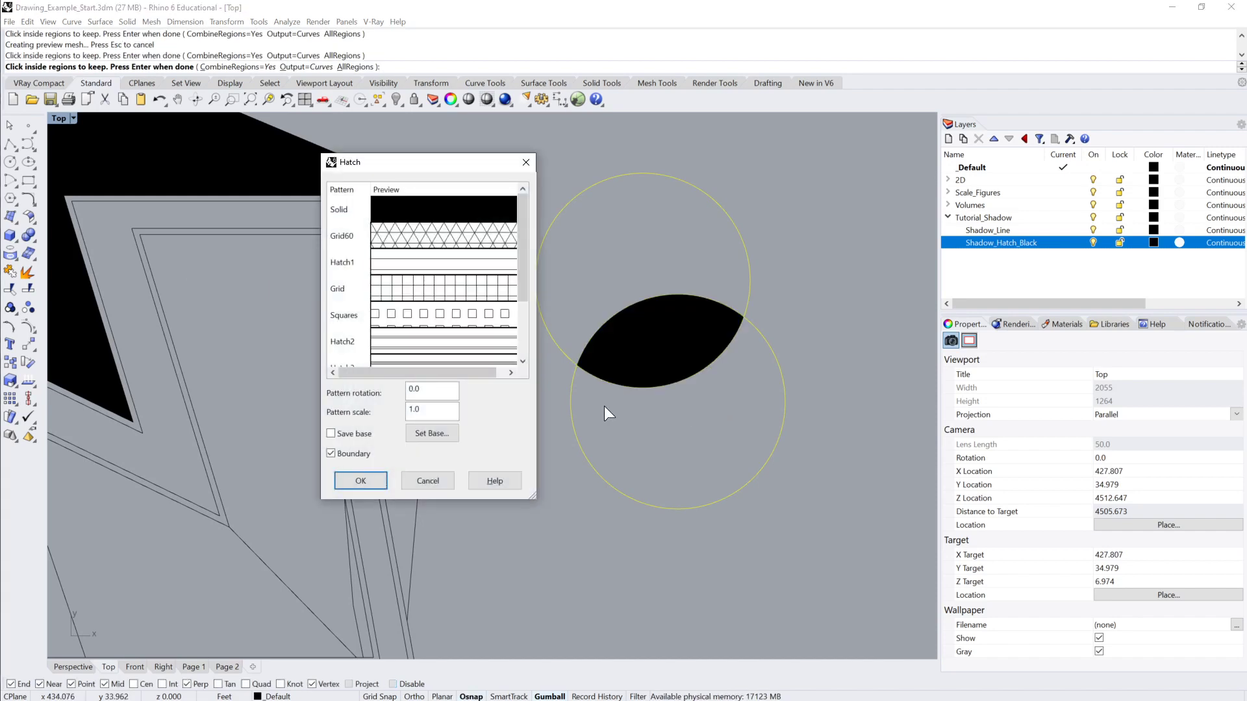
click(369, 478)
Step: Delete the solid hatch in the overlap of the two test circles
scroll(565, 399, down, 2)
click(655, 302)
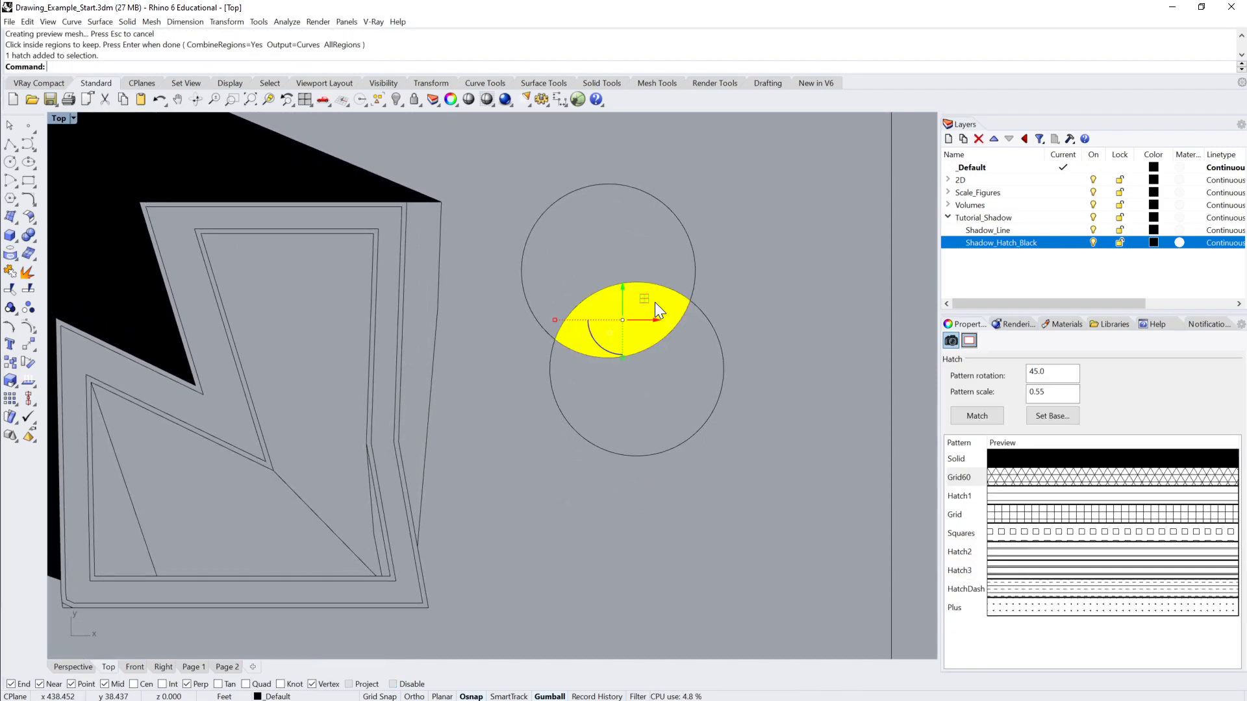
key(Delete)
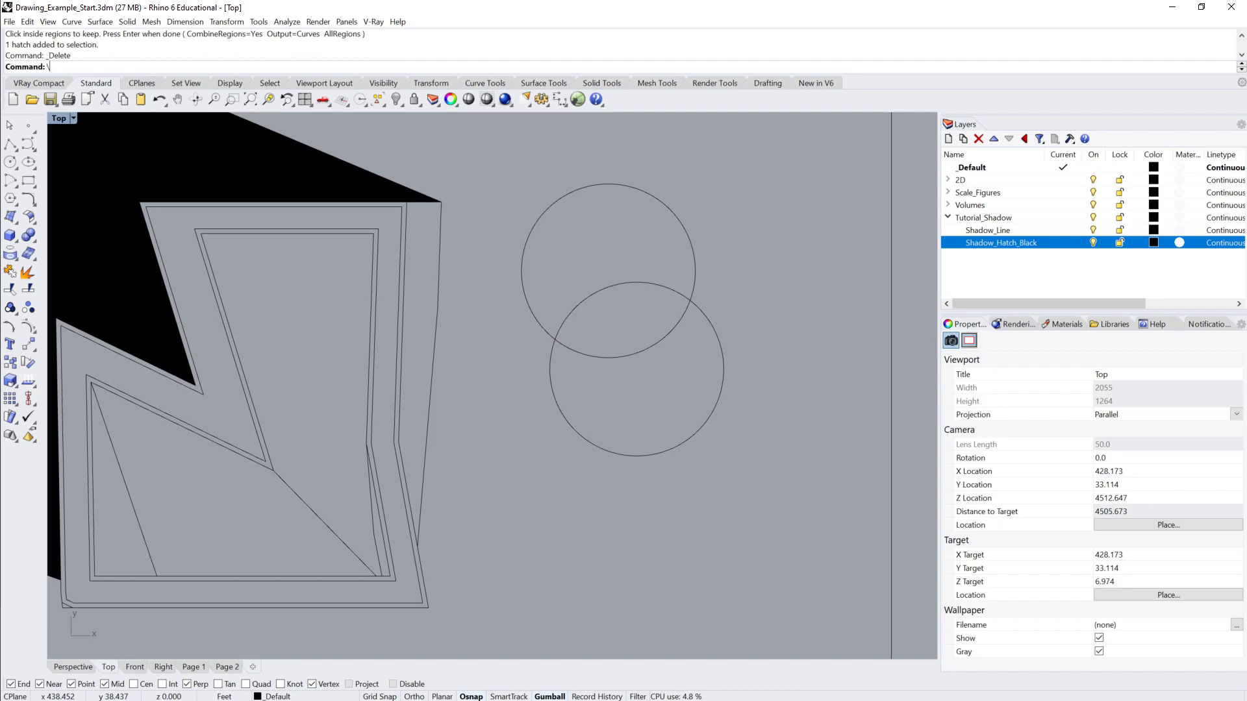
text(at)
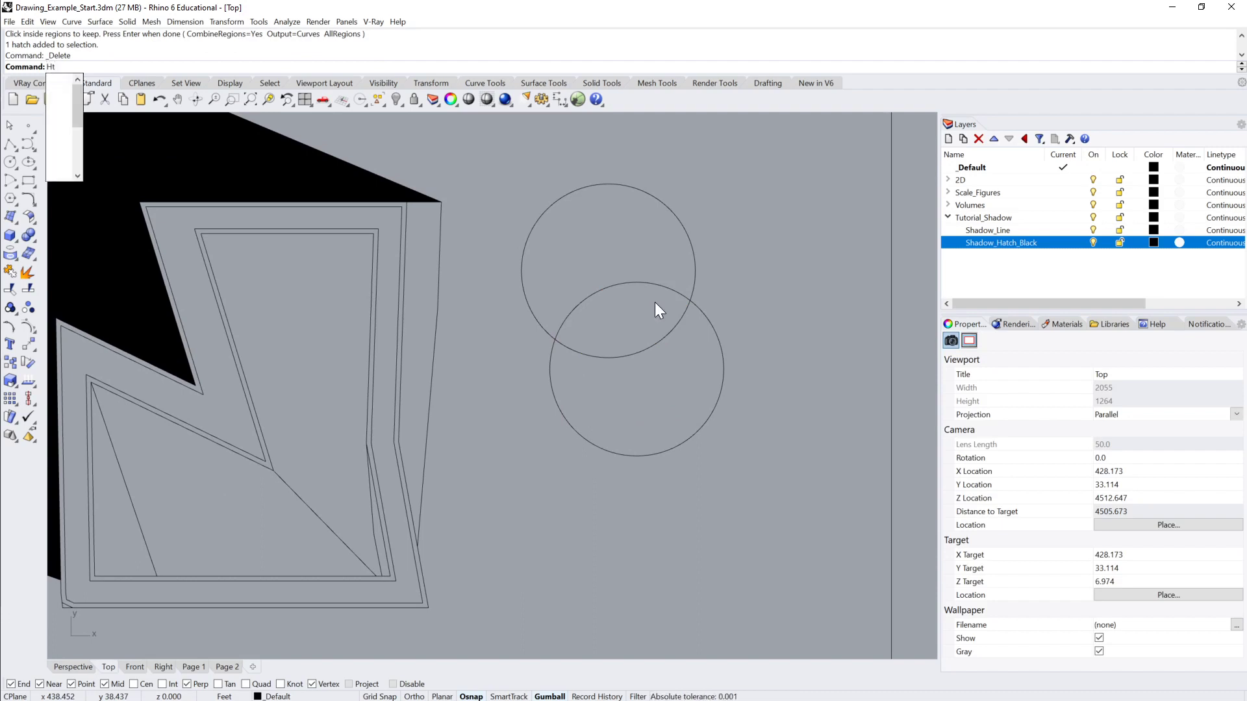
text(ch)
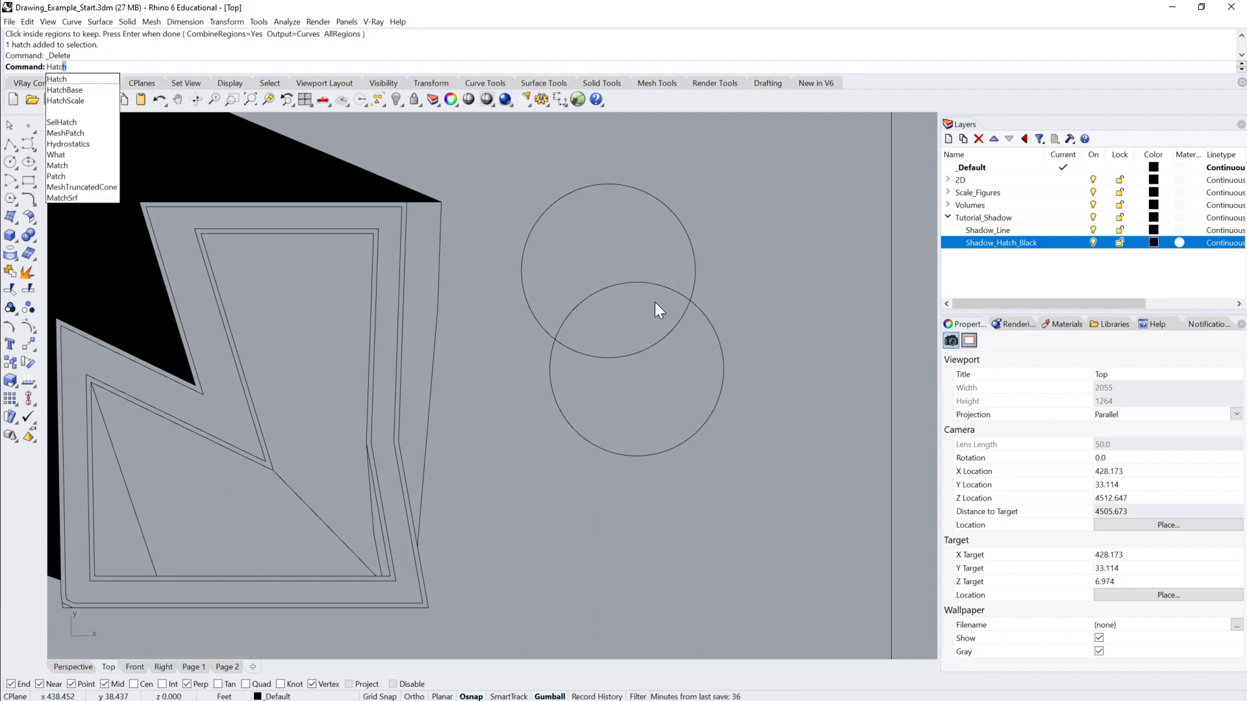
key(Return)
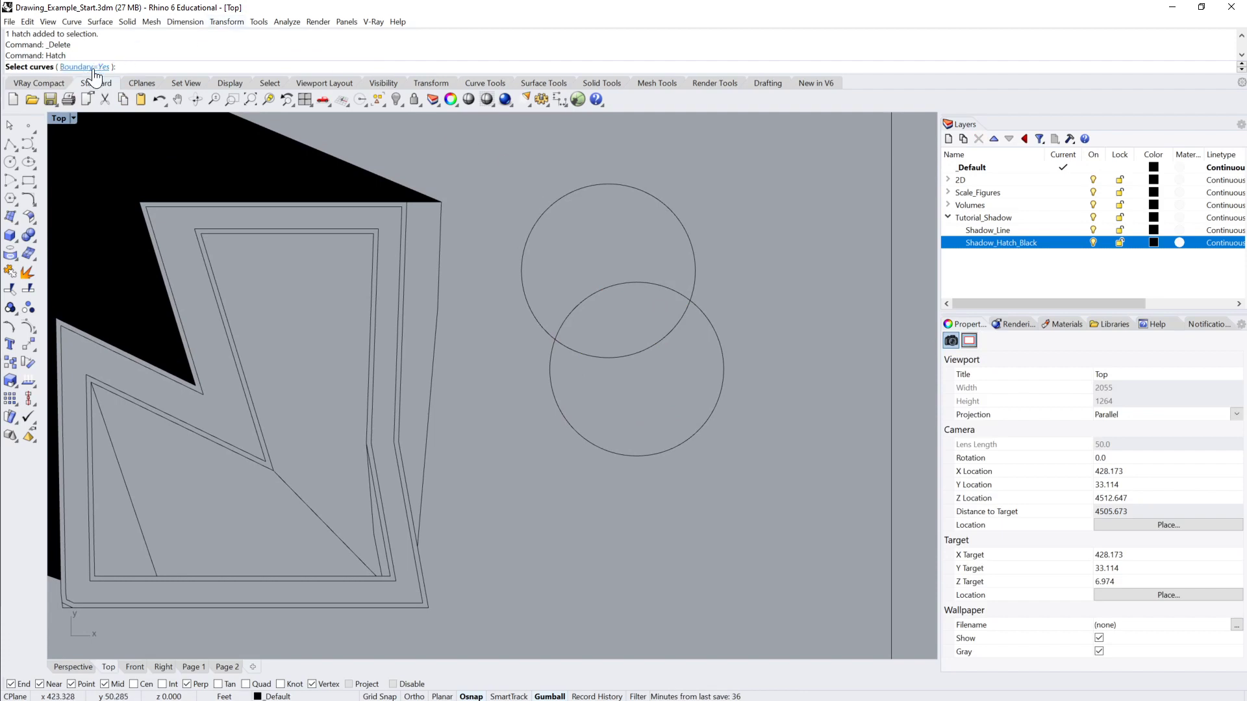
right_click(561, 386)
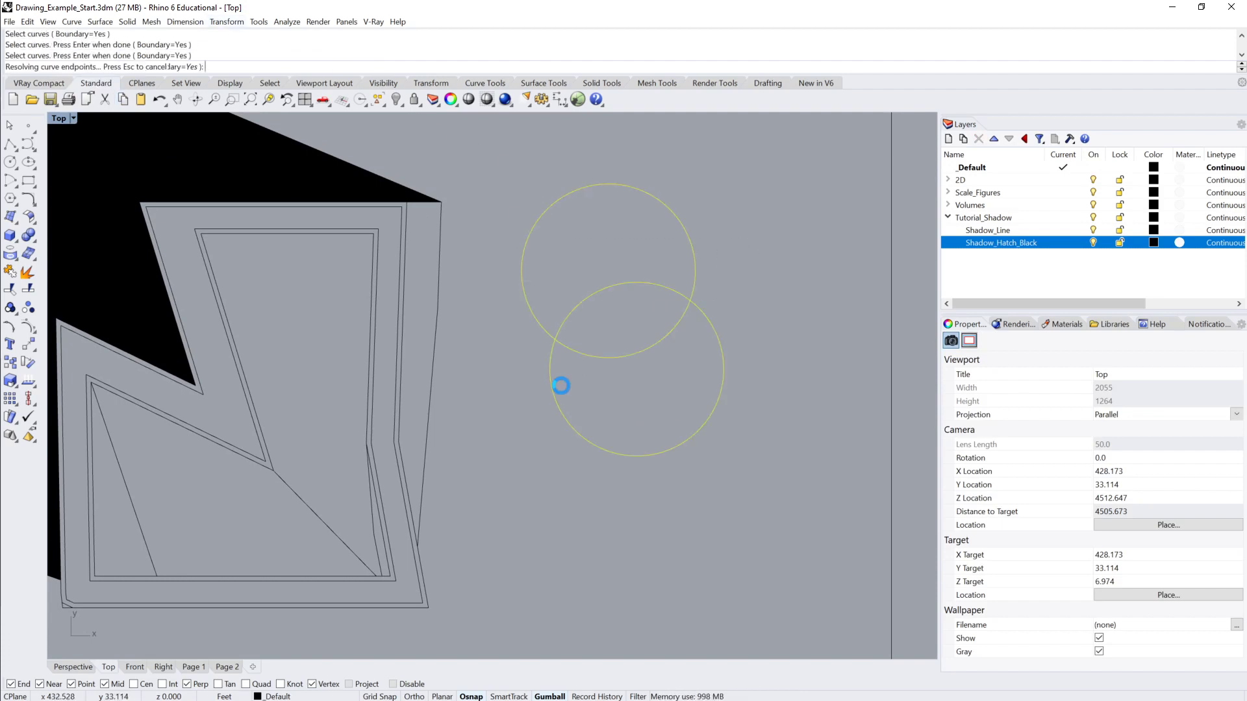
click(620, 227)
click(617, 316)
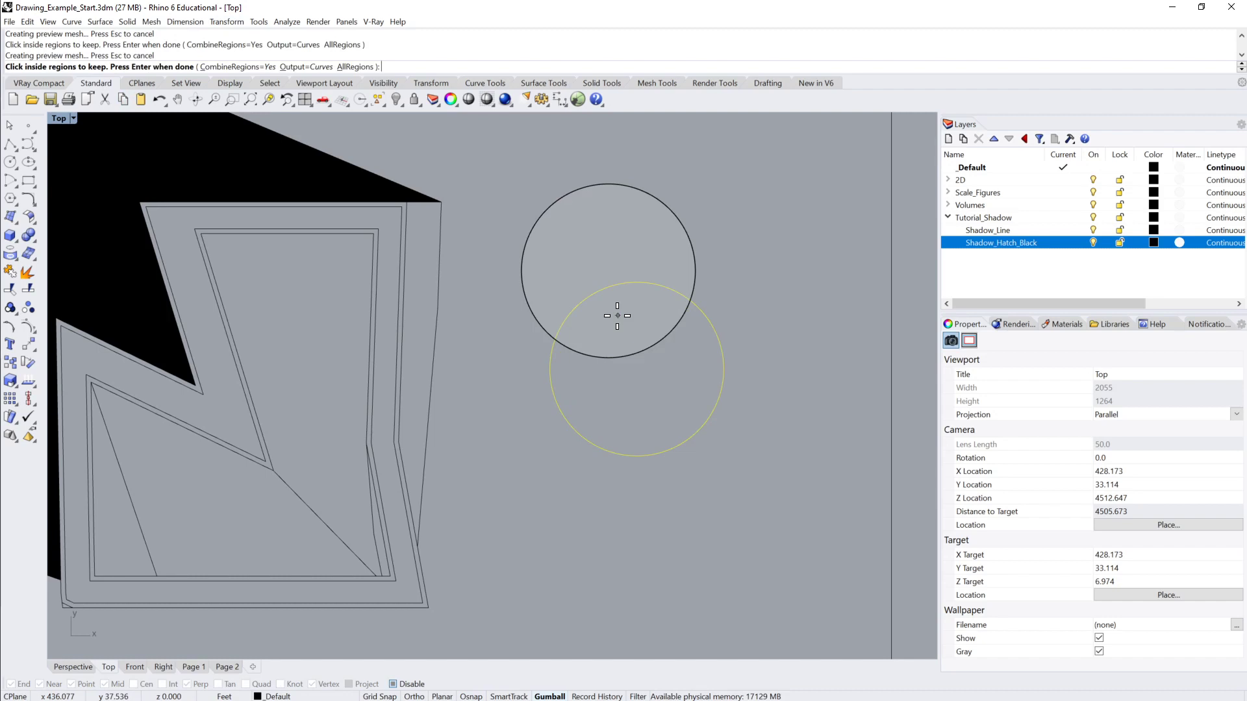
key(Escape)
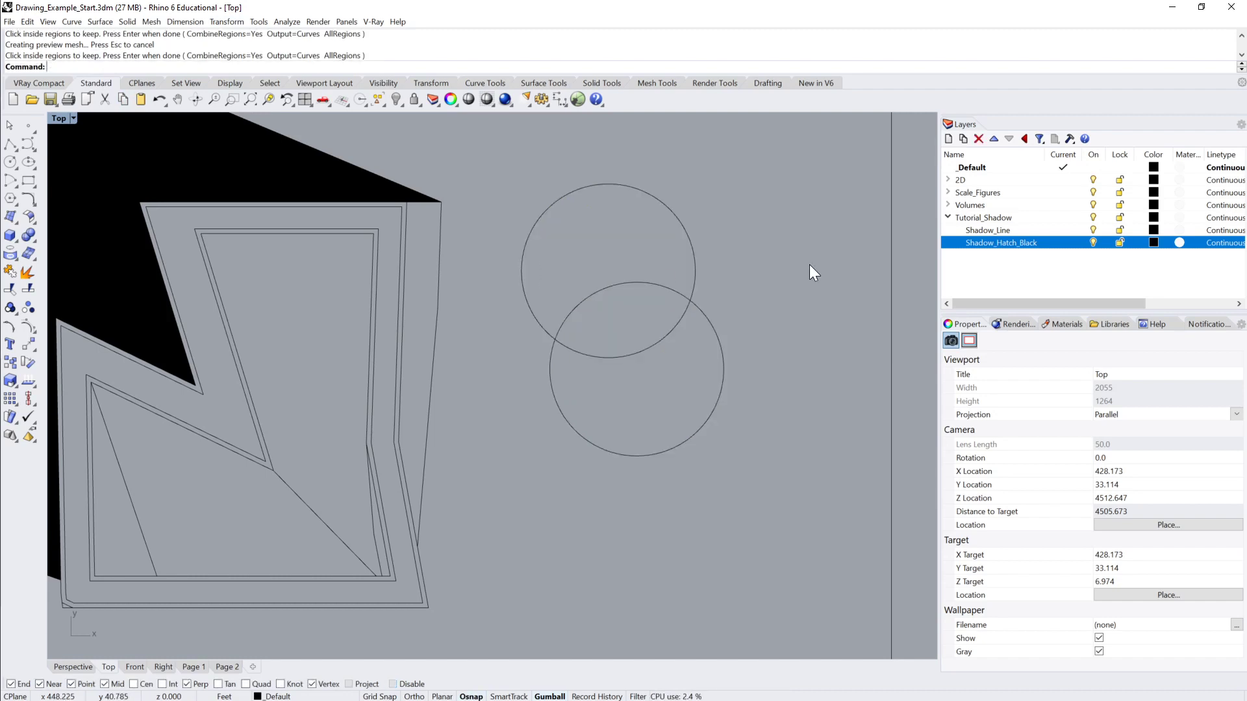
mouse_move(809, 263)
mouse_down()
mouse_move(583, 369)
mouse_move(504, 387)
mouse_up()
key(Escape)
Step: Hatch the two outer crescents of the overlapping circles with Boundary on, using the Solid pattern at rotation 0 and scale 1
text(Hatch)
key(Return)
key(Return)
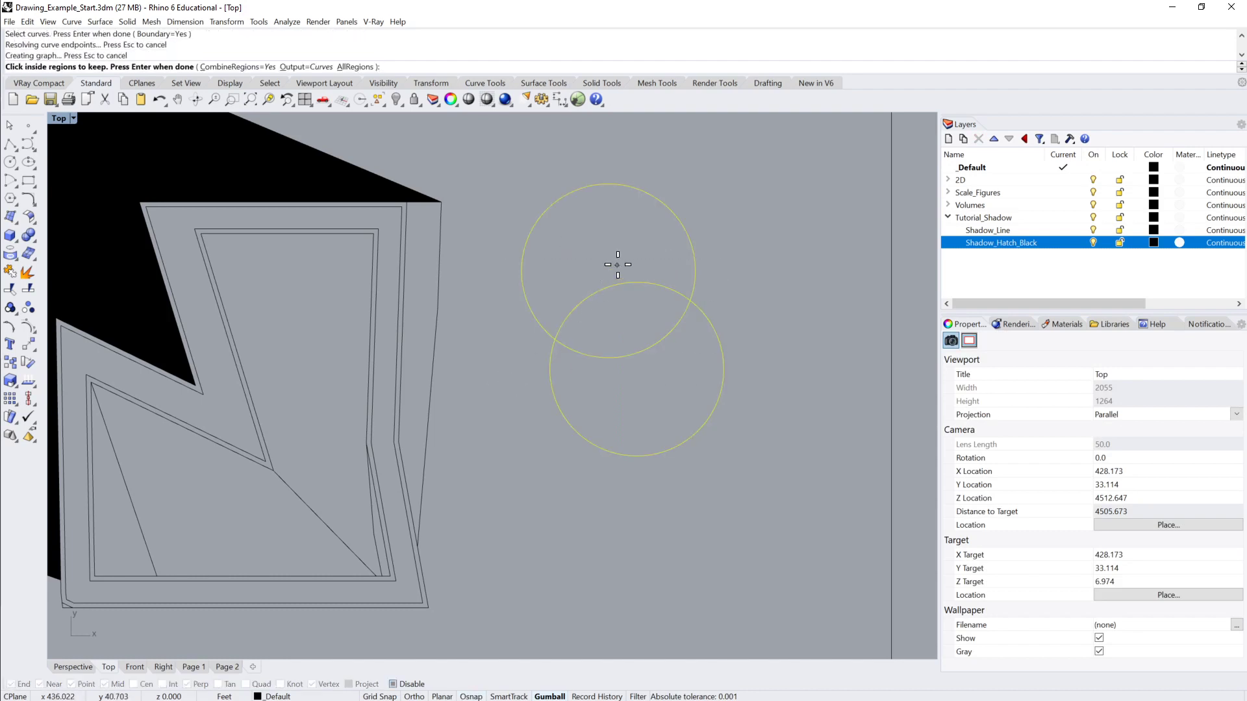
click(615, 264)
click(676, 414)
key(Return)
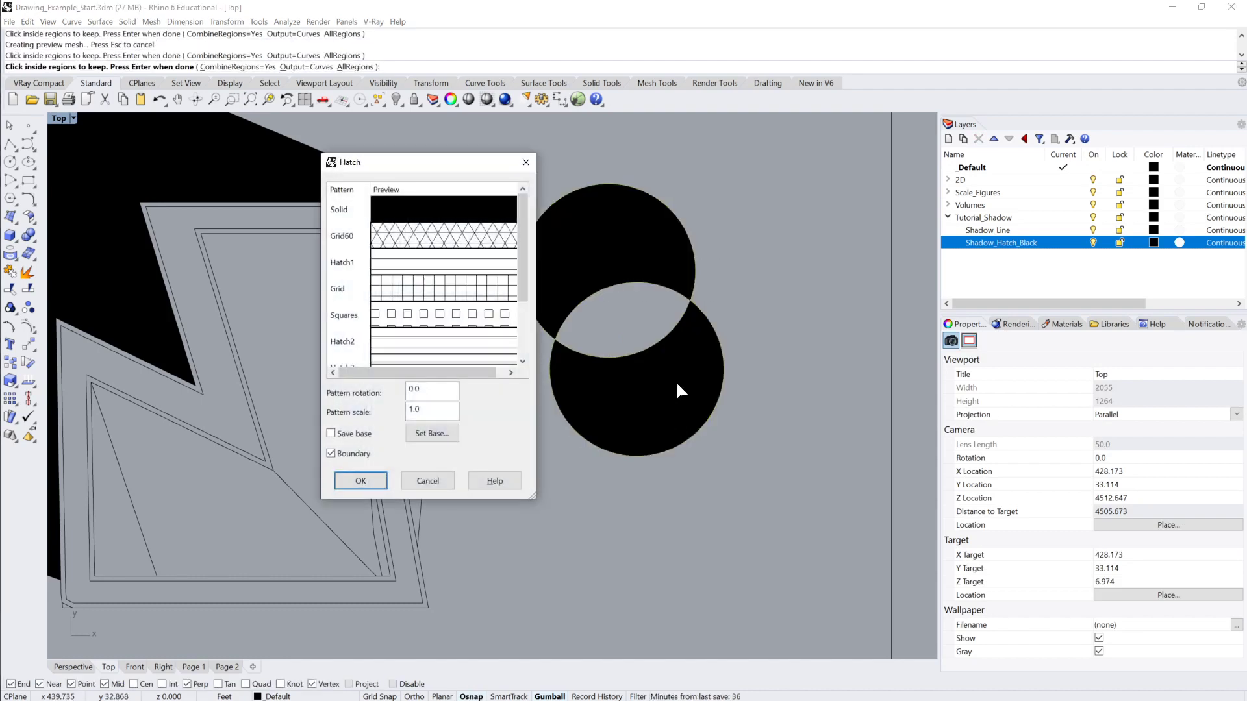
click(361, 481)
Step: Delete both crescent hatches together with the two overlapping test circles
scroll(725, 377, down, 4)
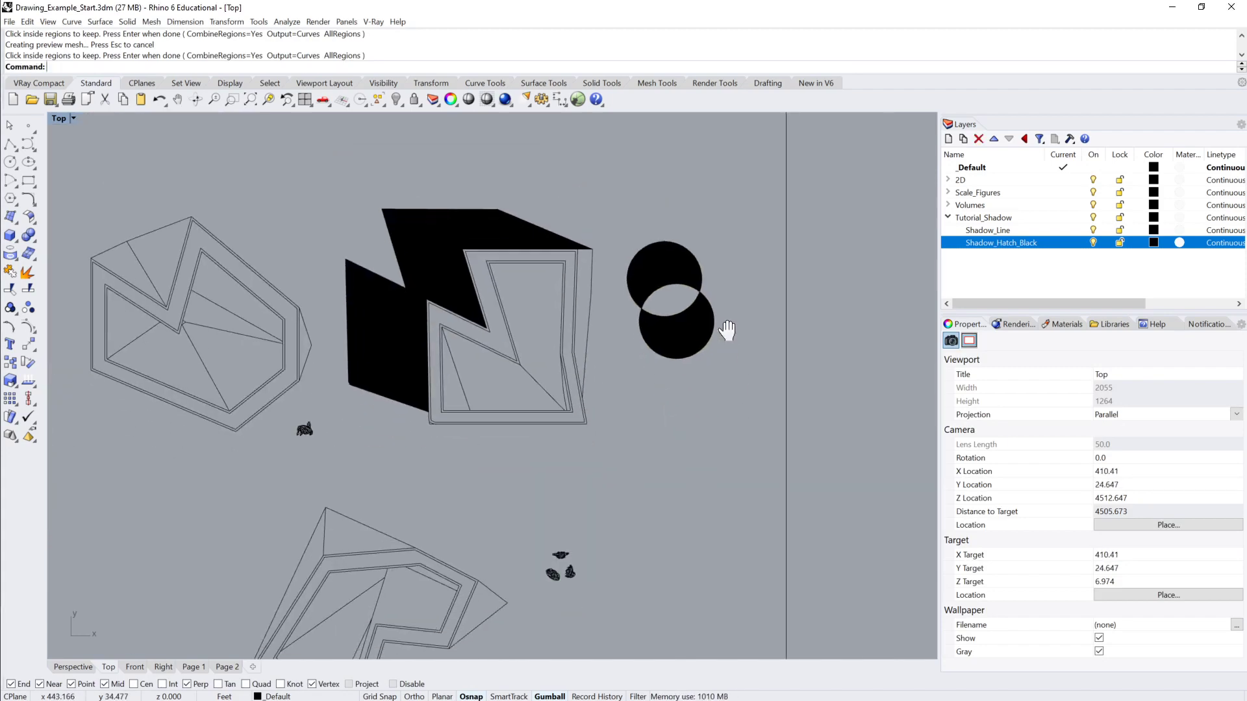
click(673, 299)
scroll(676, 267, up, 3)
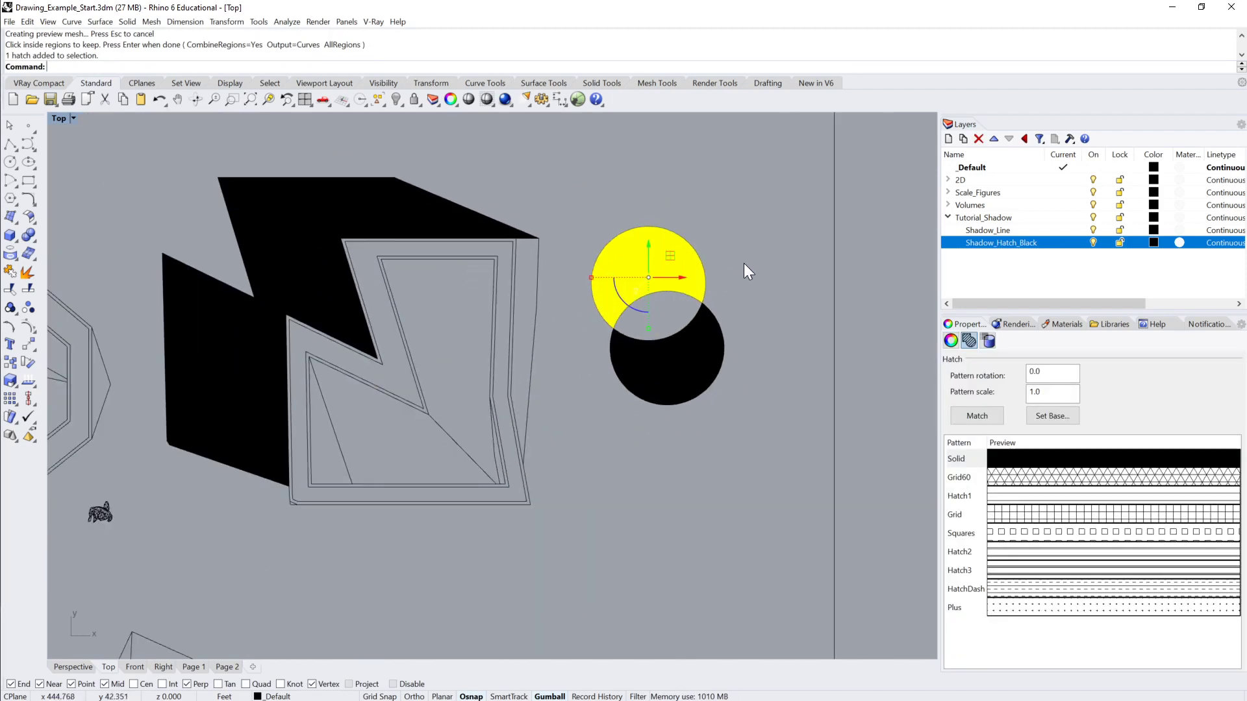
key(Escape)
drag(730, 228, 585, 388)
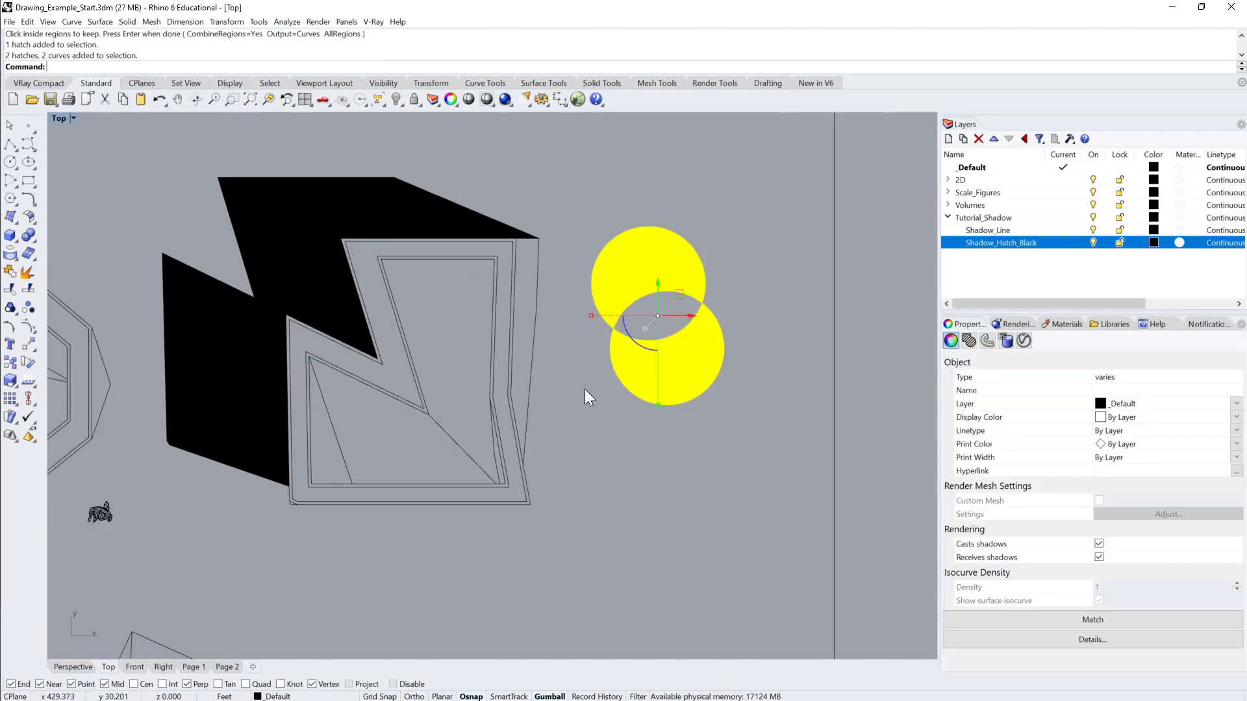
key(Delete)
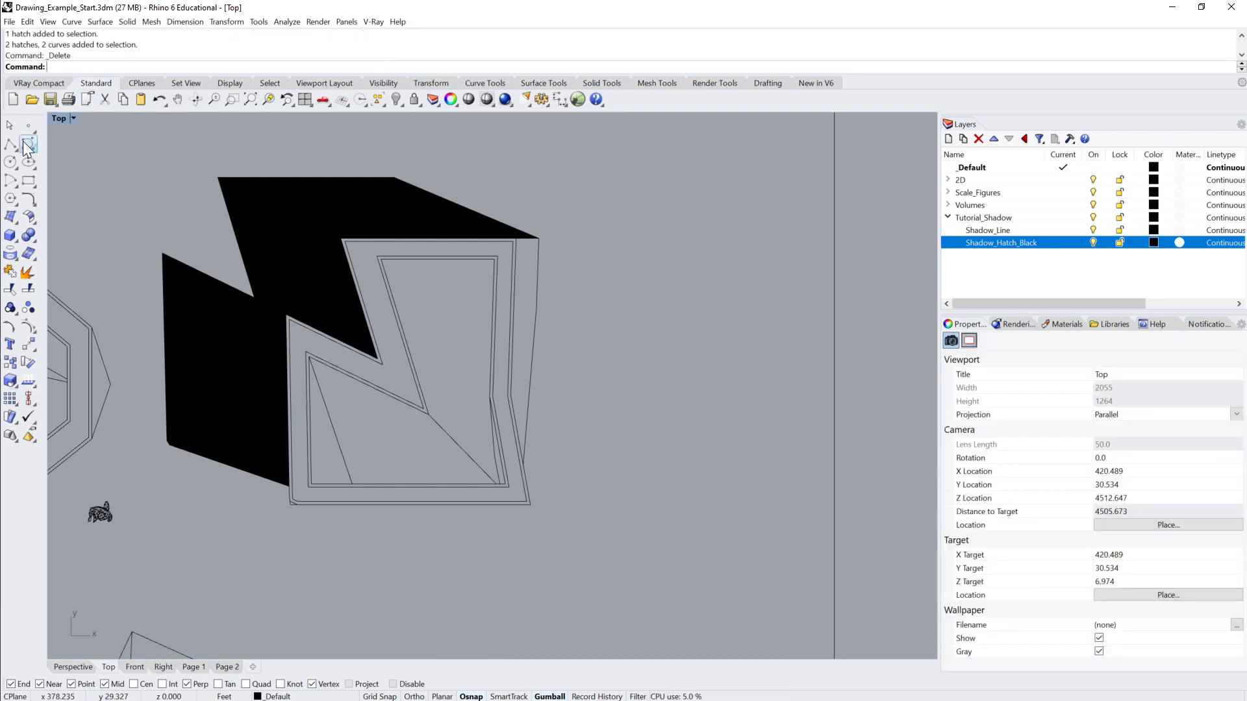
Step: Draw a test circle about 7.14 feet in radius east of the upper-right building, and a smaller circle inside it
click(10, 162)
click(654, 322)
click(710, 367)
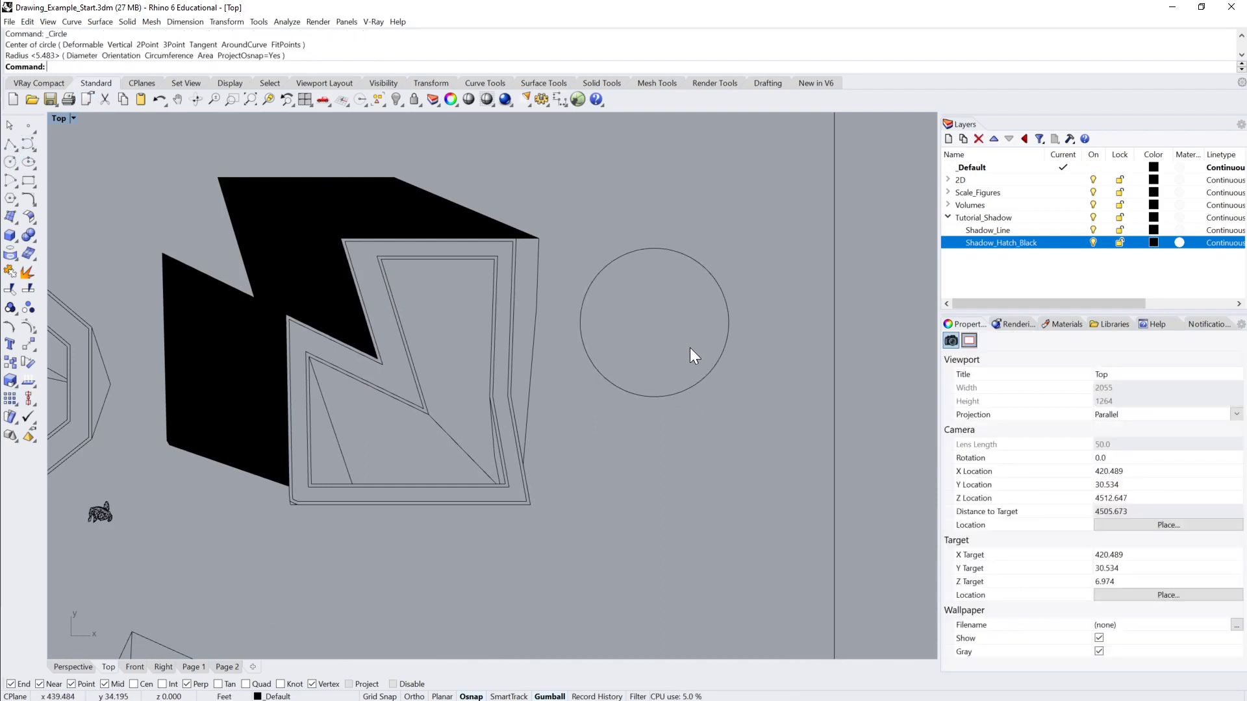
right_click(644, 310)
click(643, 318)
click(667, 343)
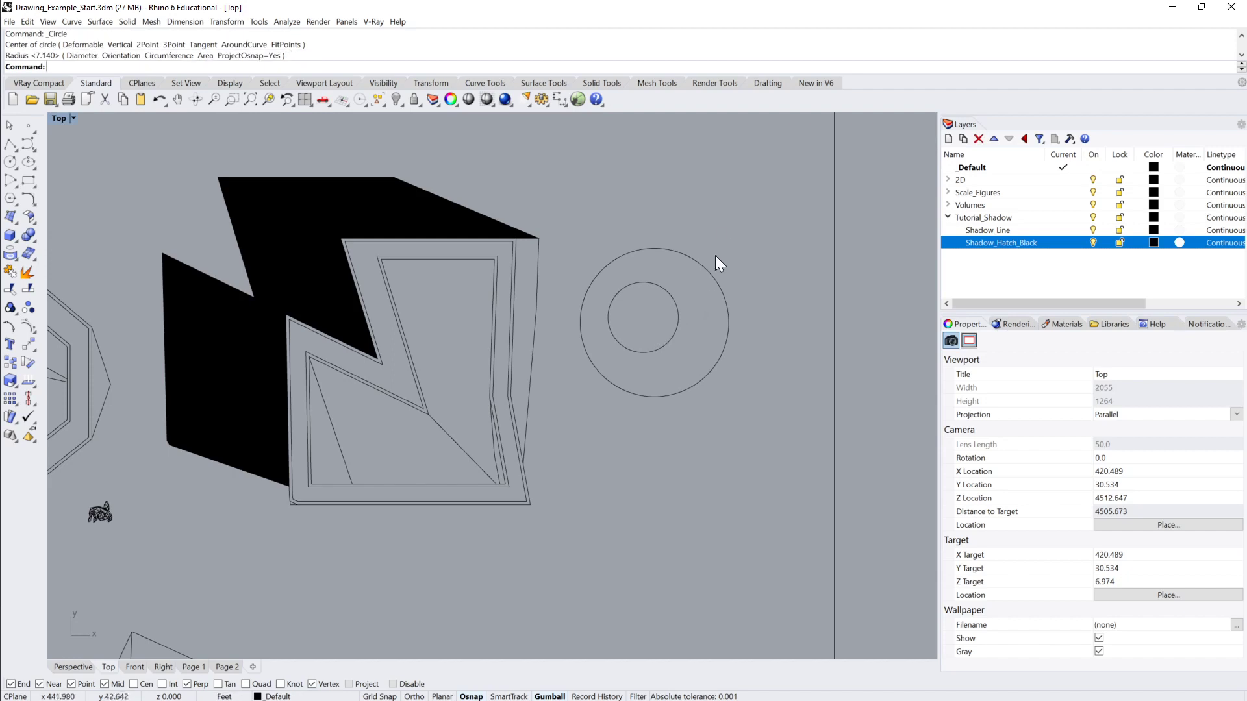
Step: Hatch only the ring between the two nested circles, using the Solid pattern at rotation 0 and scale 1
click(703, 267)
drag(728, 222, 656, 300)
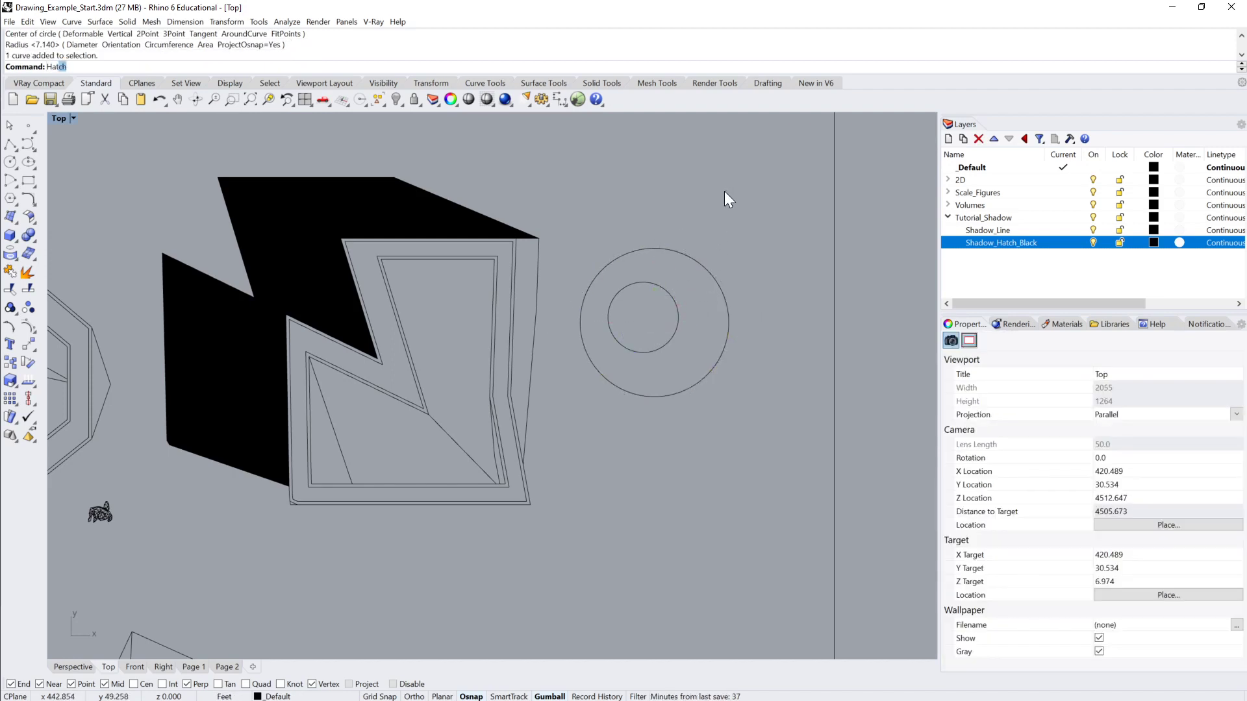
key(Escape)
mouse_move(725, 193)
mouse_down()
mouse_move(550, 372)
mouse_move(605, 351)
mouse_up()
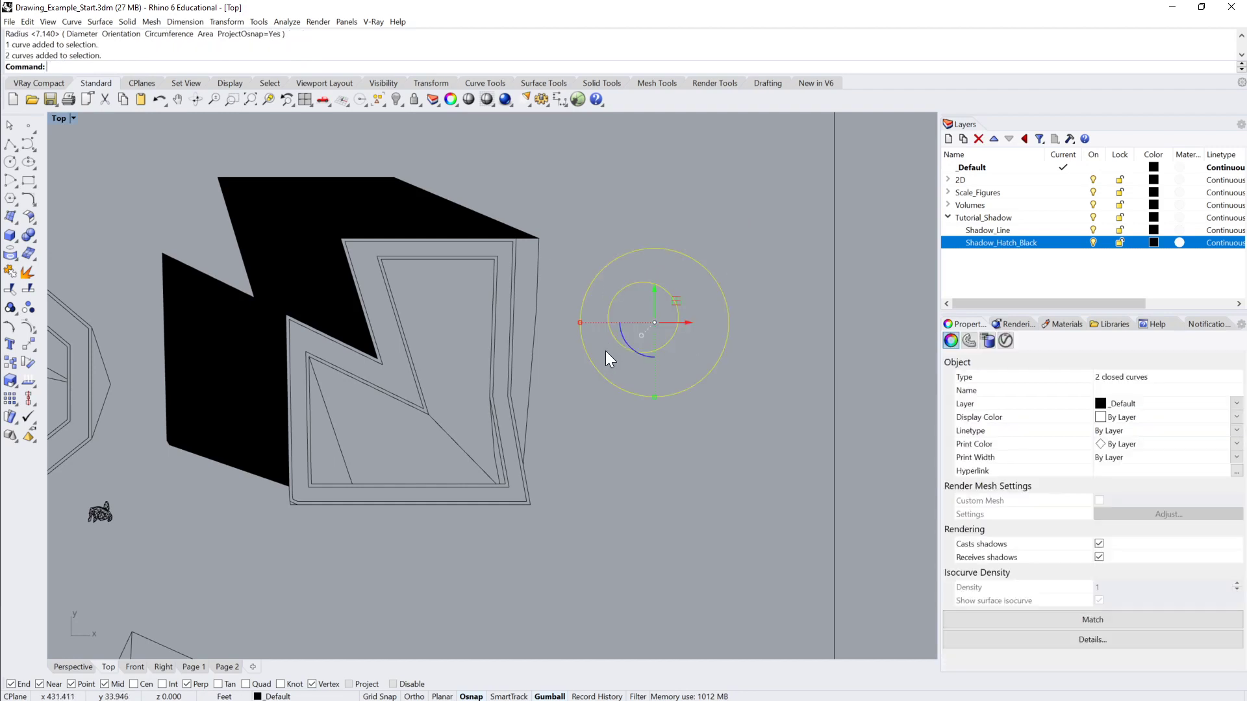
text(Hatch)
key(Return)
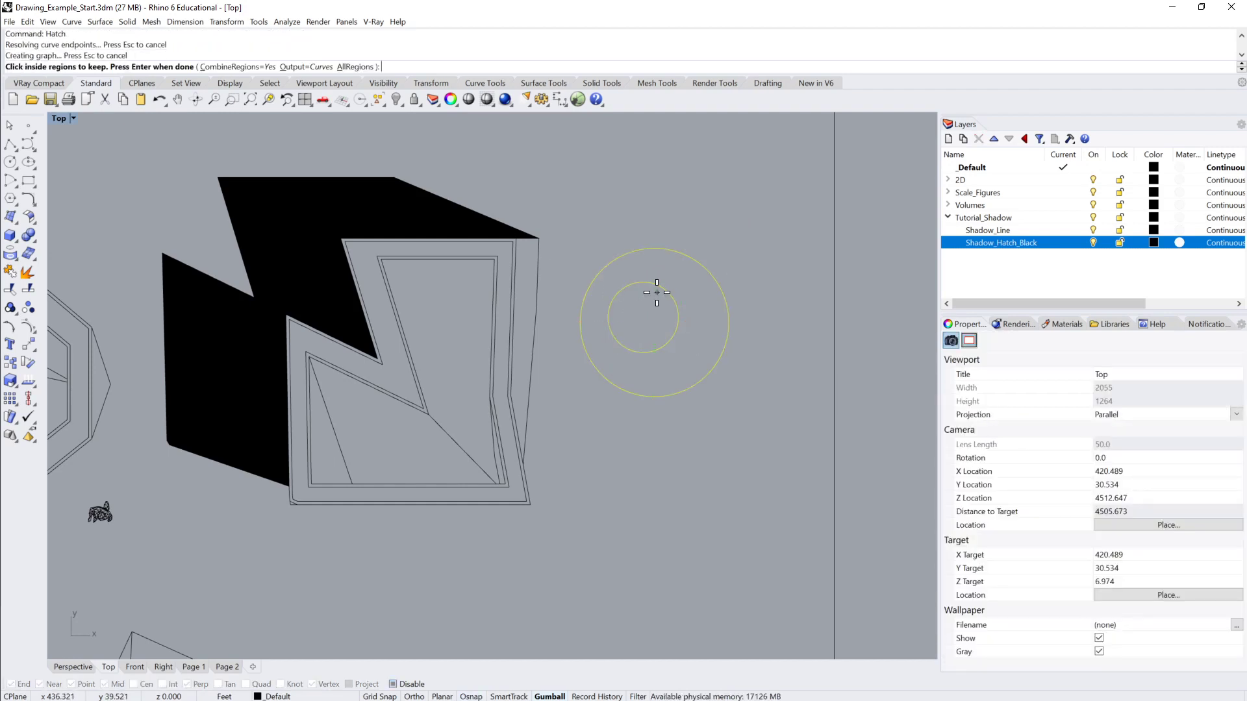
click(668, 270)
key(Return)
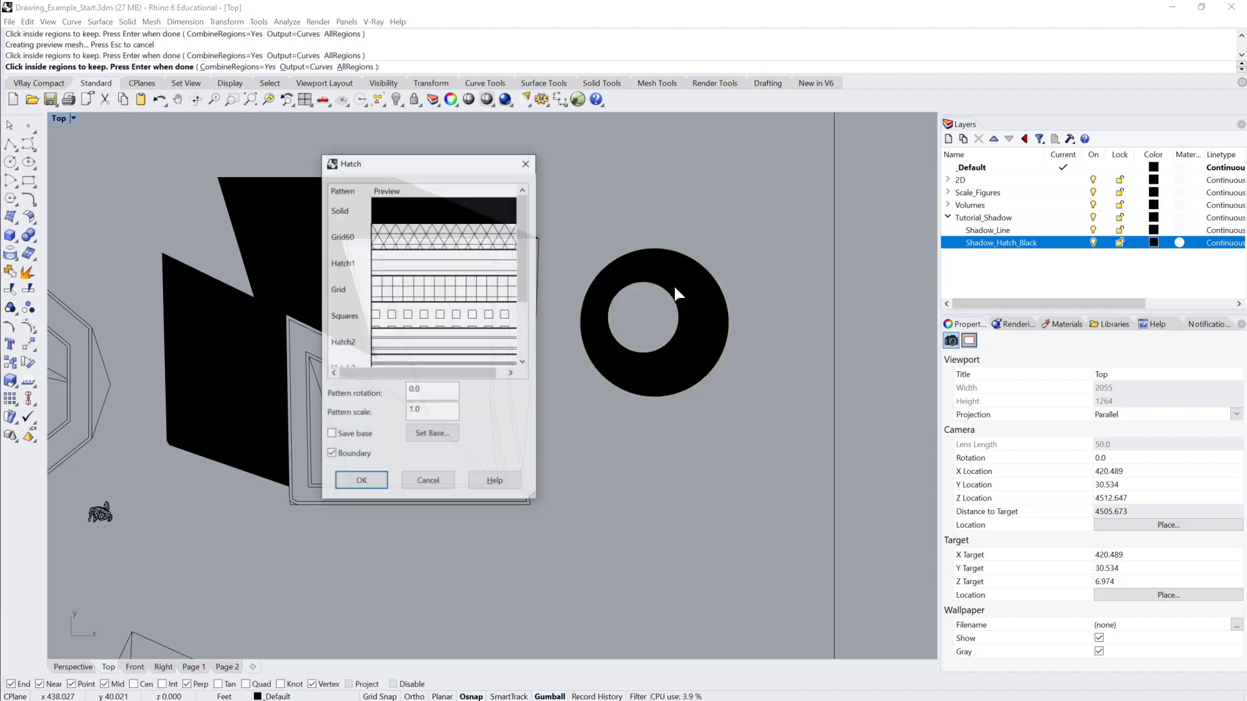
click(359, 475)
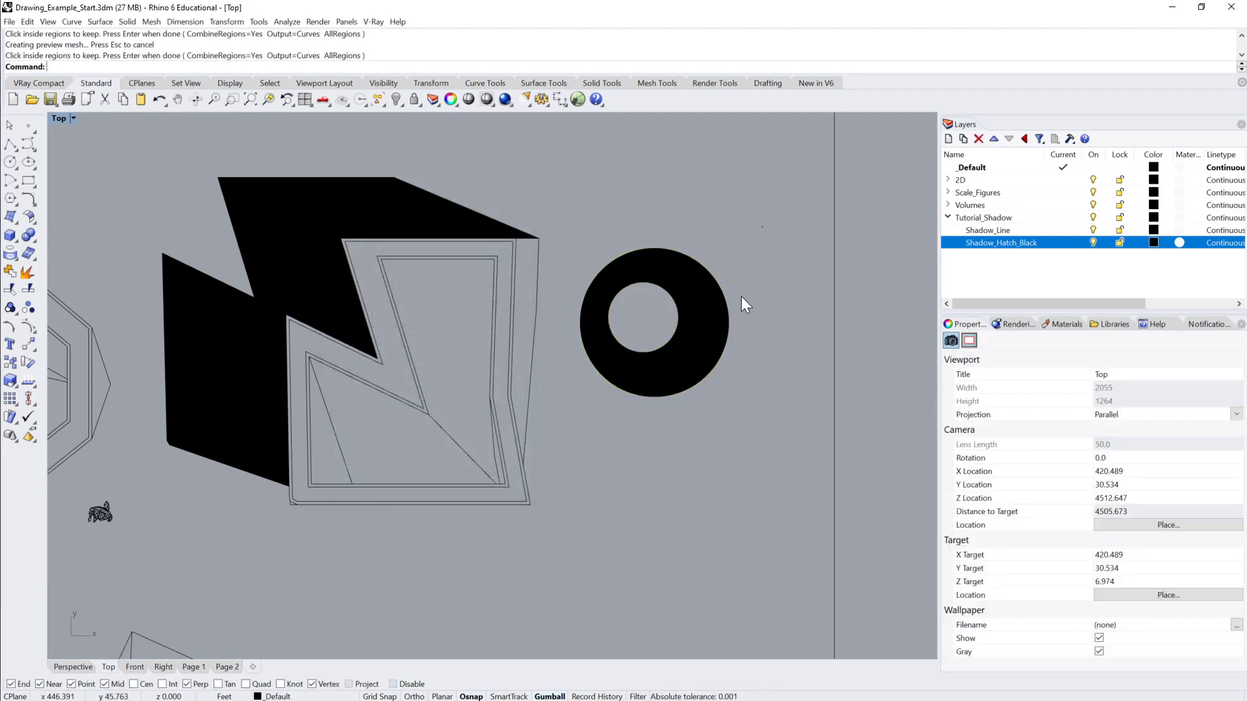
Step: Delete the ring hatch together with the two nested test circles
scroll(649, 282, up, 3)
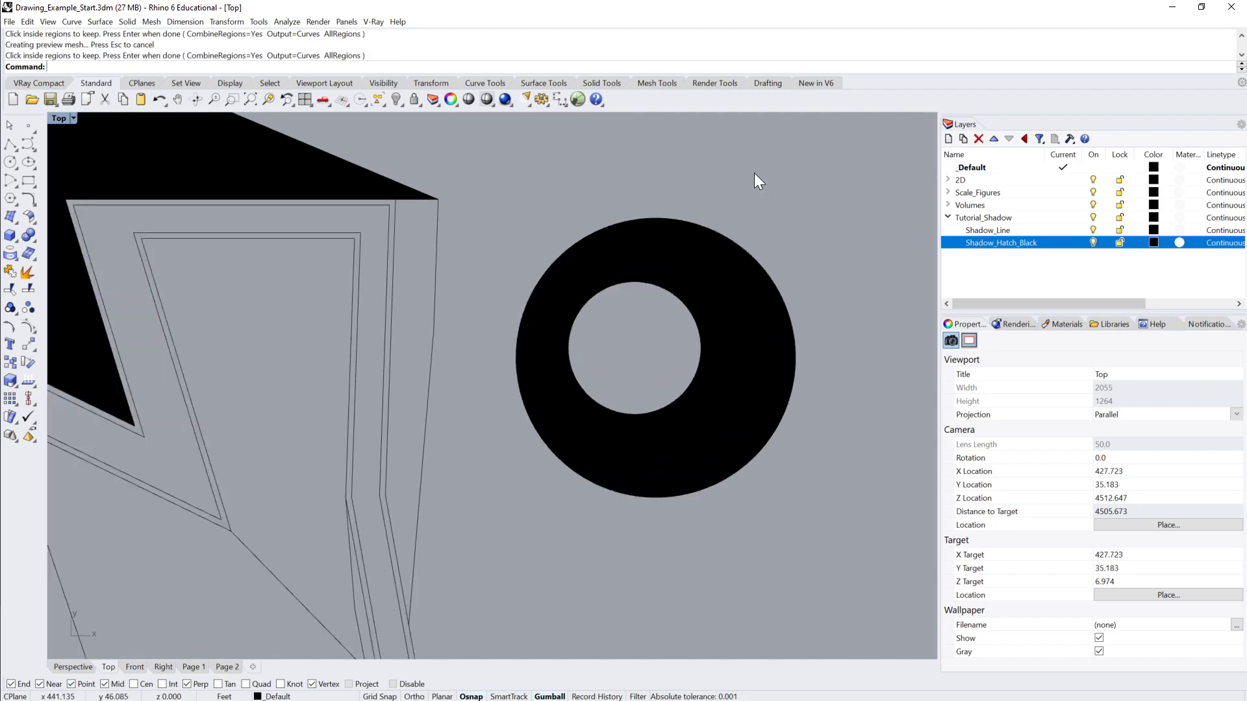
drag(753, 220, 646, 301)
key(Delete)
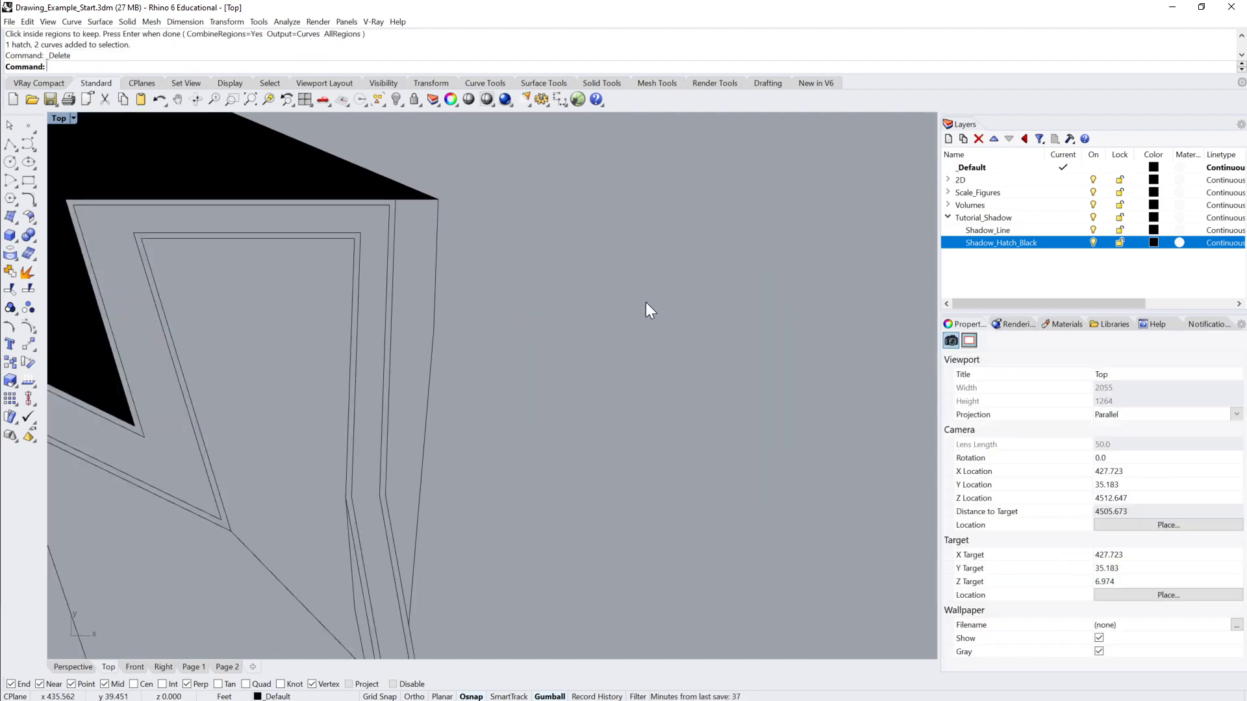
Step: Move the solid shadow hatch of the upper-right building to the Shadow_Hatch_Black layer
scroll(649, 312, down, 3)
scroll(565, 278, down, 2)
scroll(494, 208, up, 4)
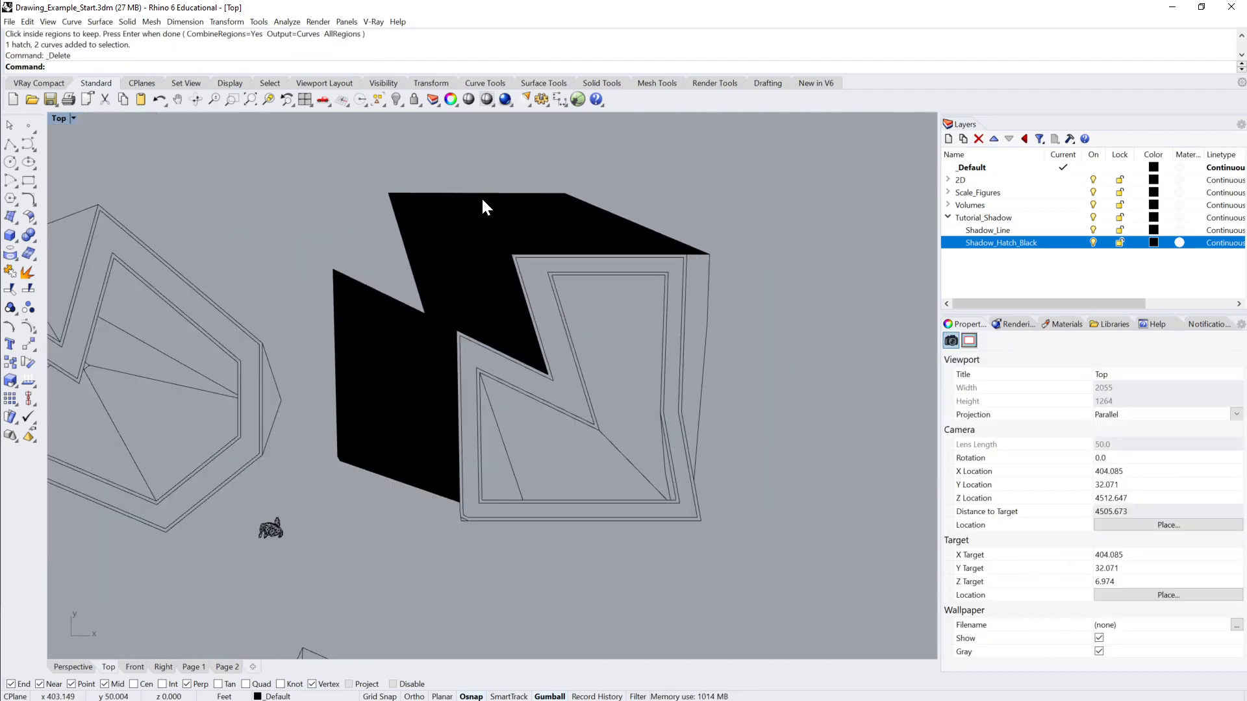
click(481, 197)
click(581, 163)
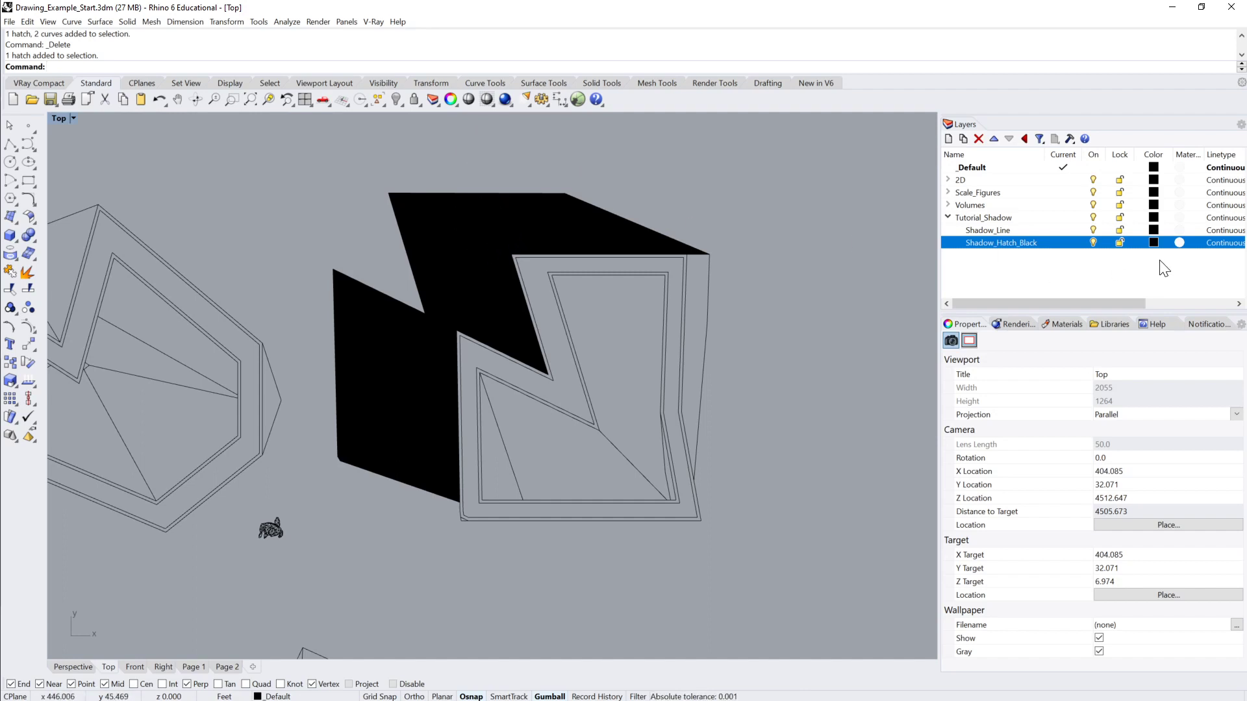
click(1093, 242)
click(554, 232)
right_click(997, 243)
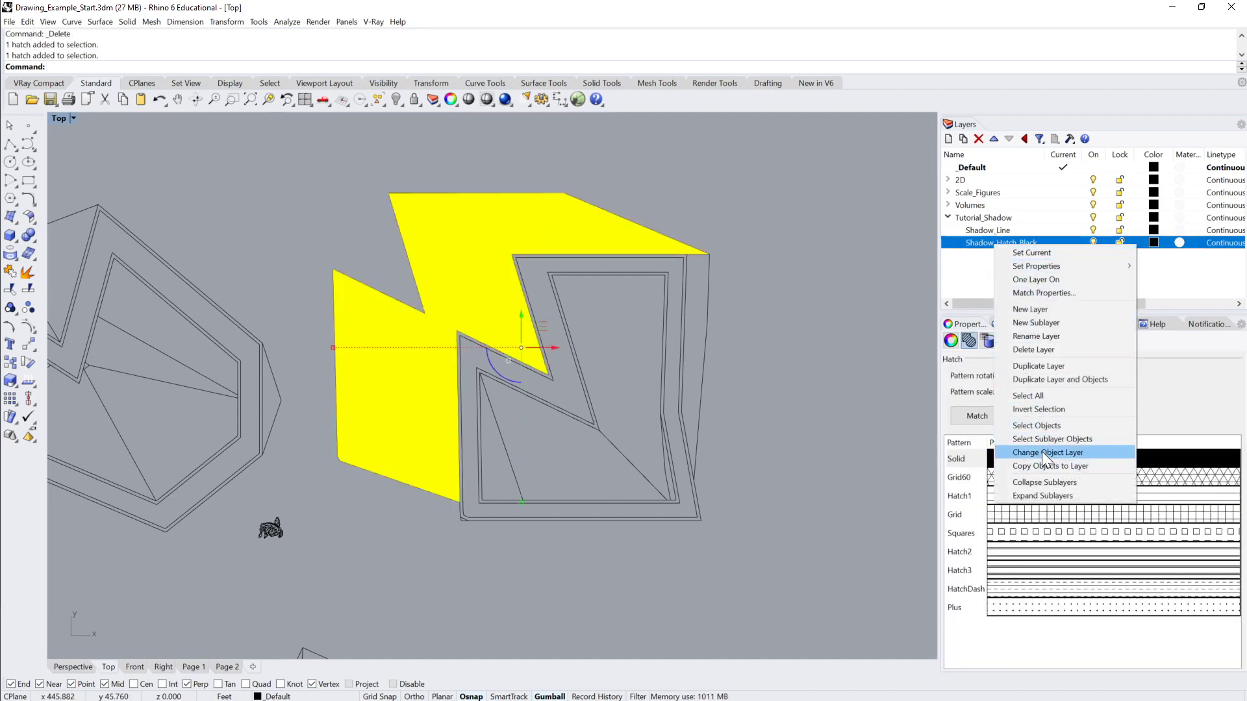
click(1042, 451)
Step: Turn off the Shadow_Hatch_Black layer and select the Tutorial_Shadow parent layer
click(1092, 242)
click(987, 217)
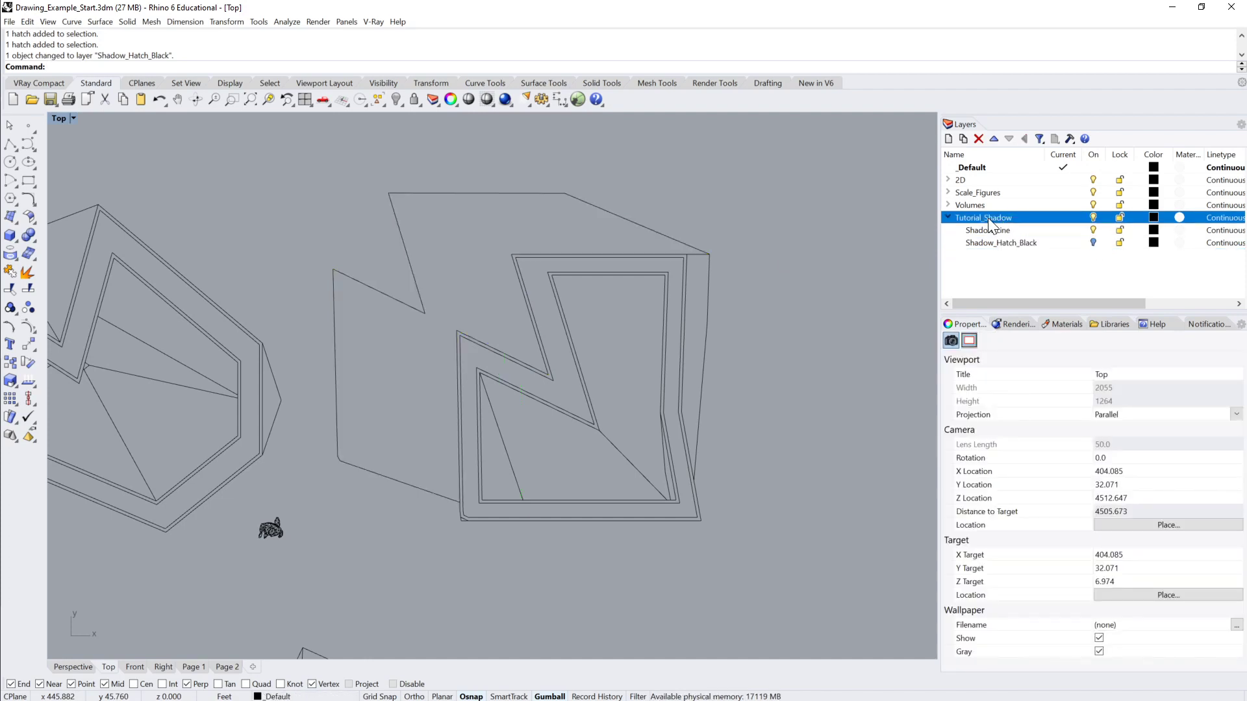
Step: Add a sublayer named Shadow_Hatch_Line under Tutorial_Shadow and place it above Shadow_Hatch_Black
click(963, 139)
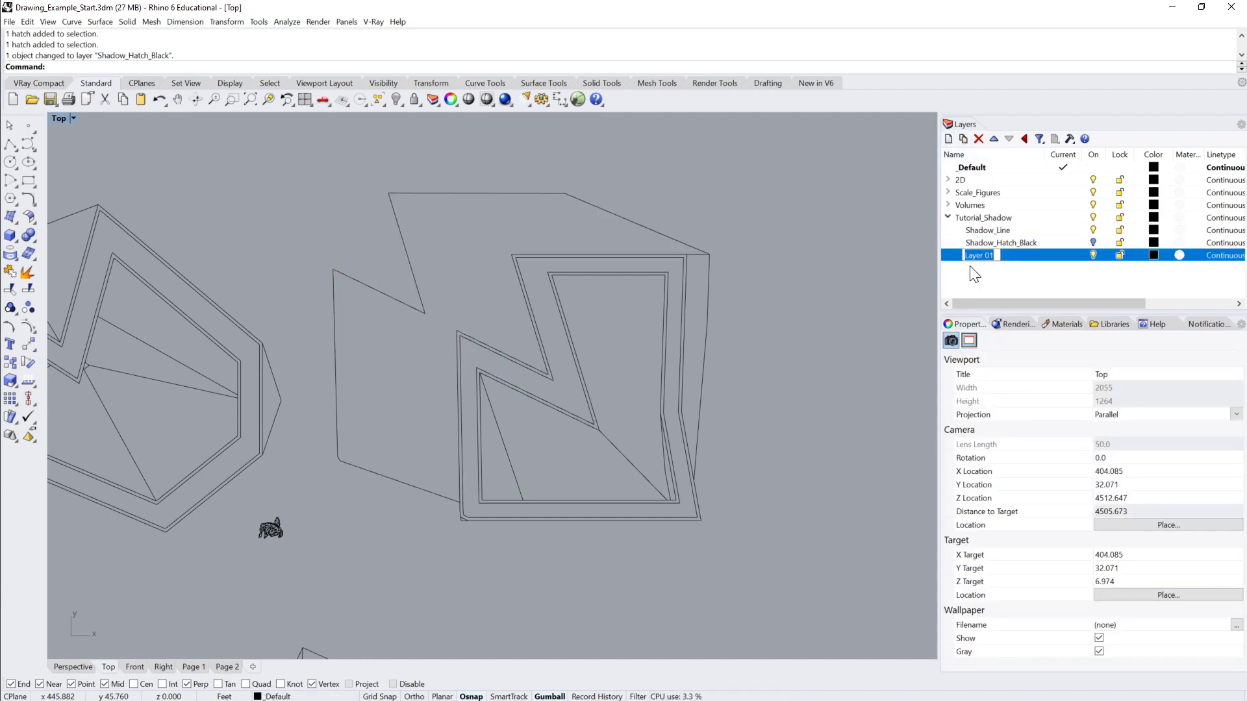
text(Shadw)
text(w_Hatch_)
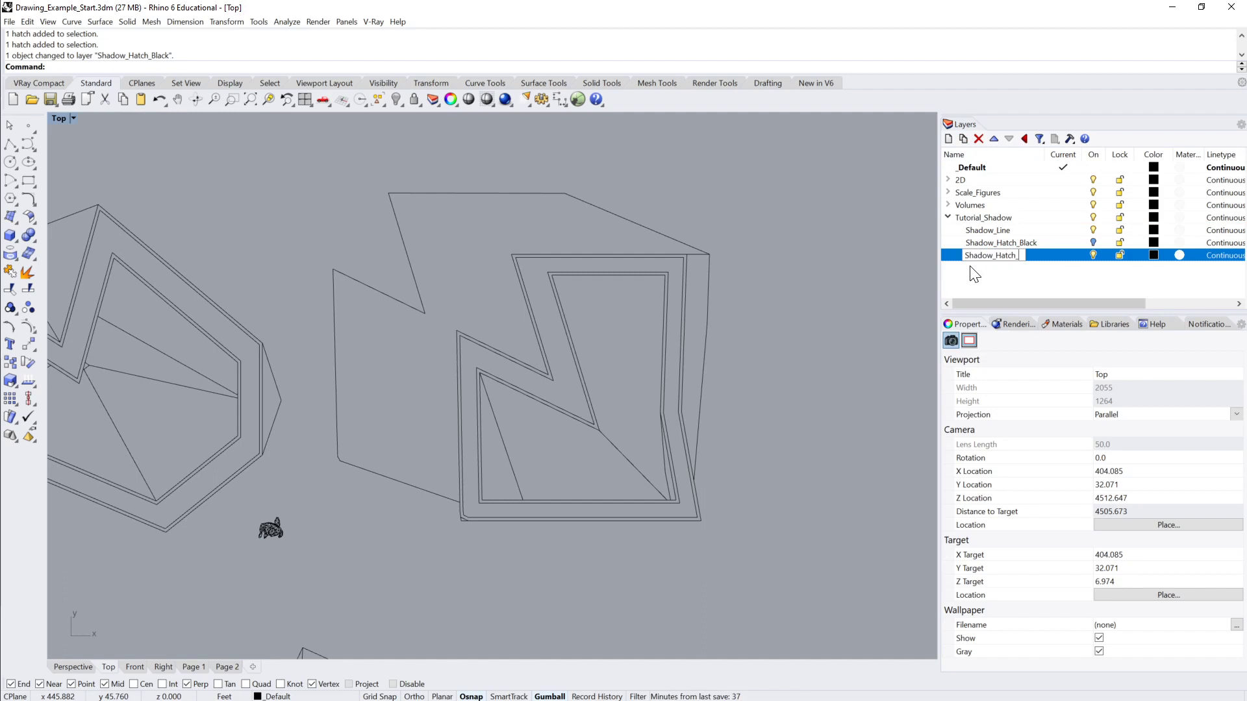
text(Line\)
key(Return)
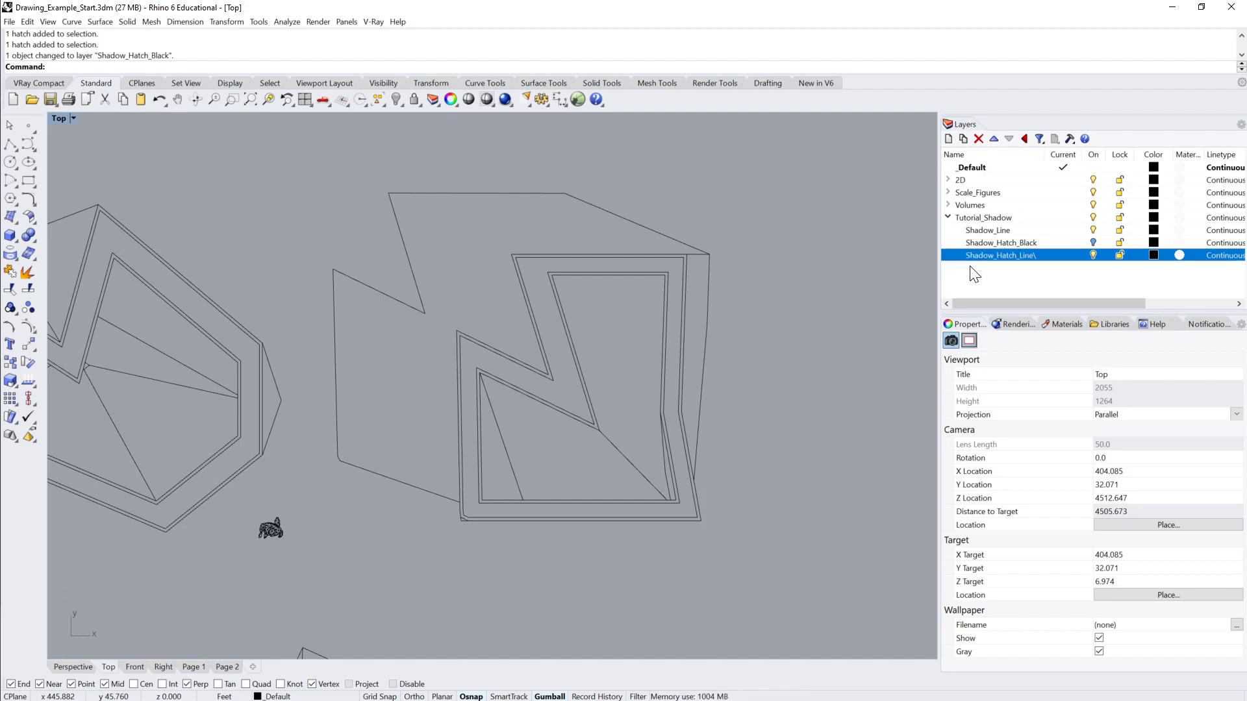
click(1032, 256)
click(1035, 257)
key(BackSpace)
text(\)
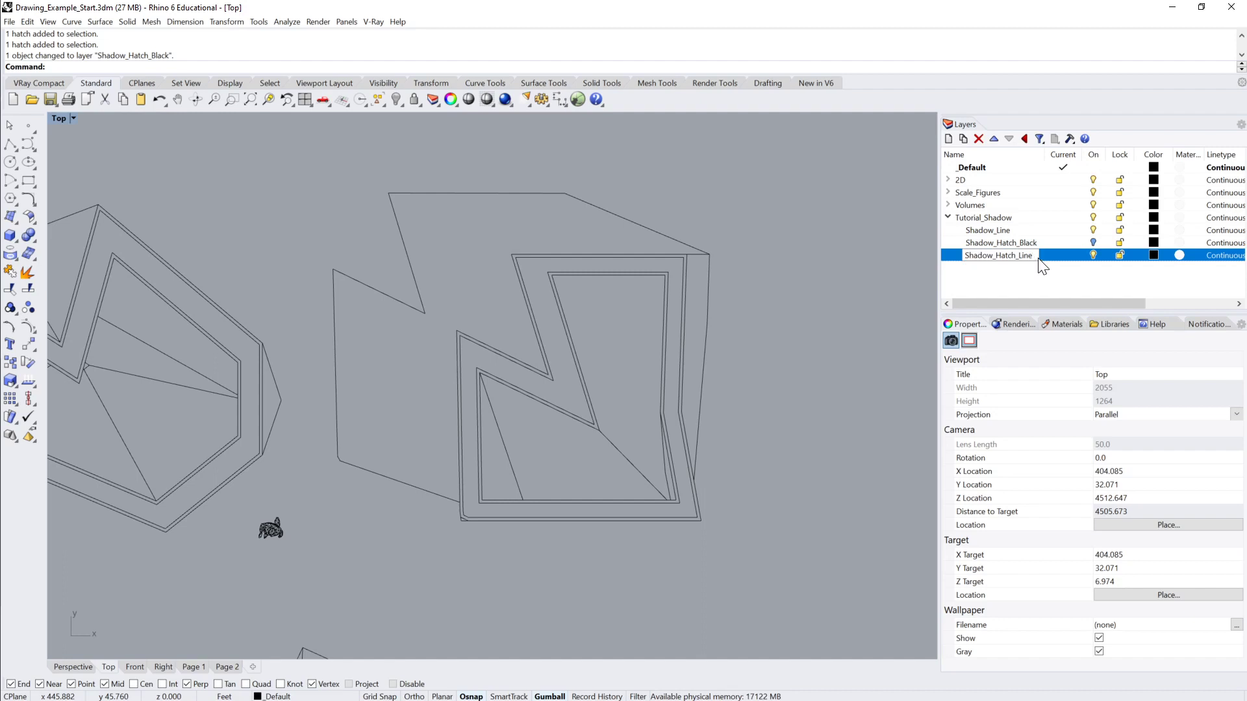
click(1036, 264)
click(1025, 256)
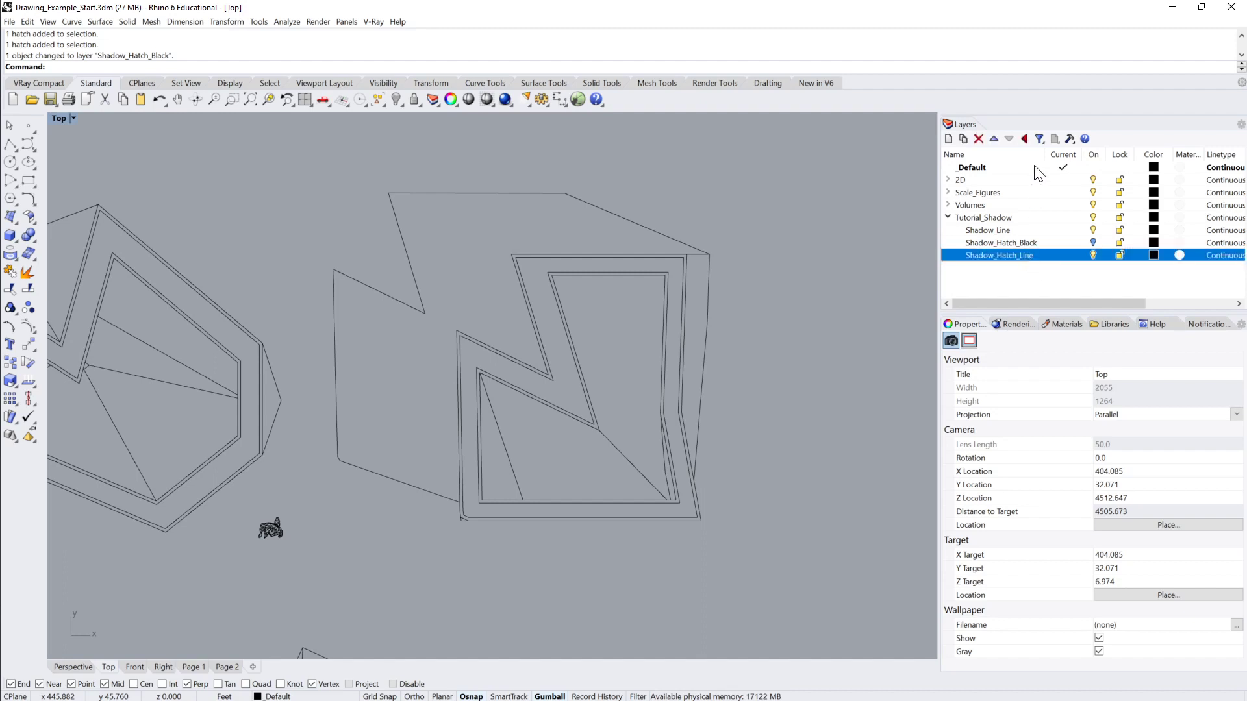
click(993, 138)
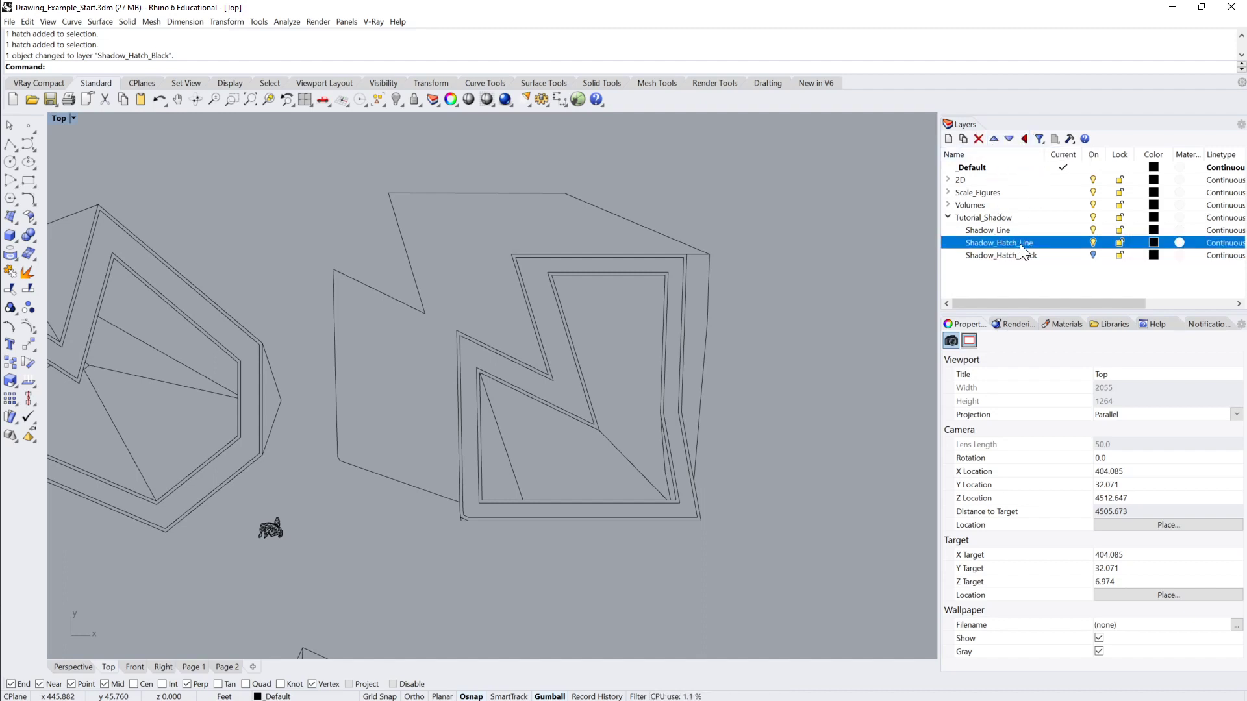
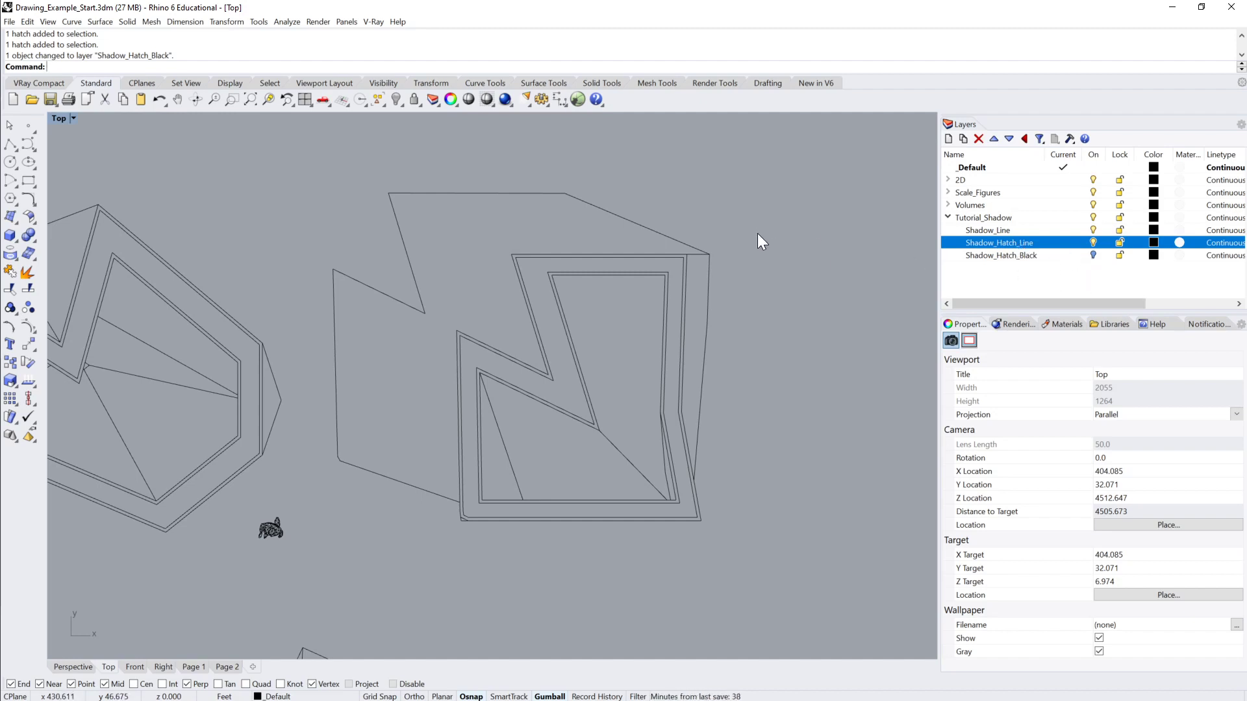
Step: Hatch the region of the upper-right building's closed shadow curve with the Grid60 pattern at rotation 0 and scale 1
click(633, 221)
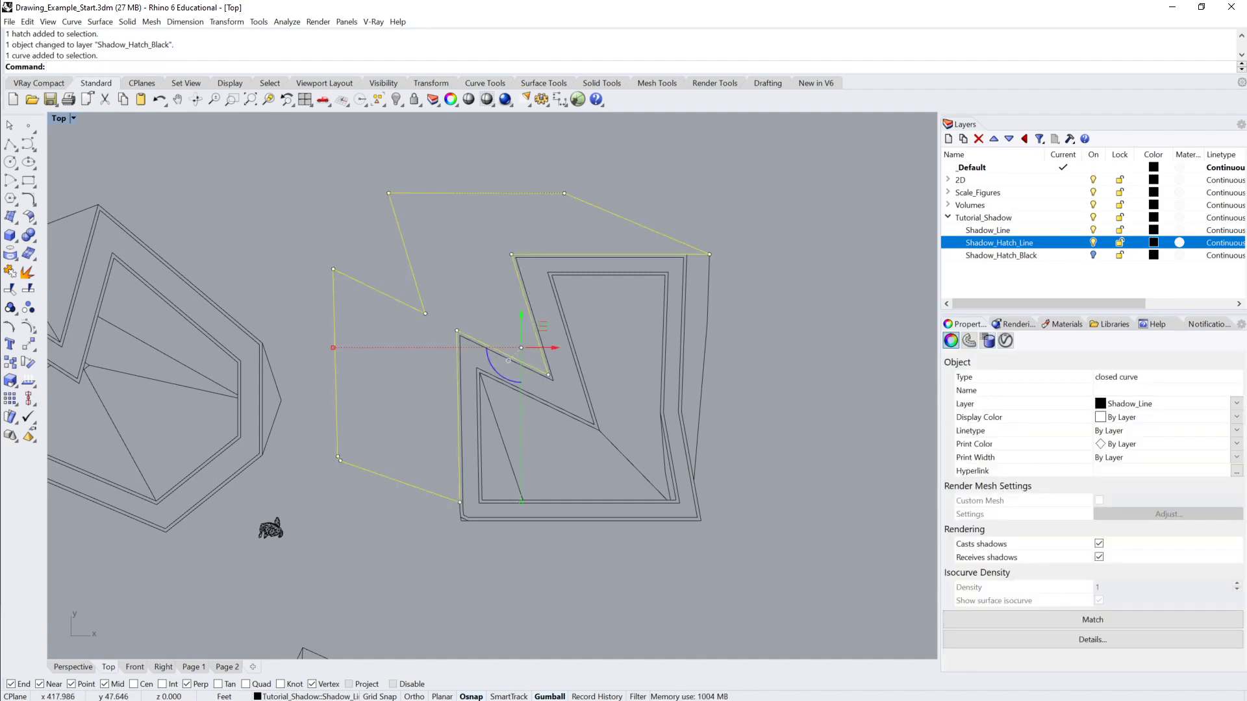
text(Hatch)
key(Return)
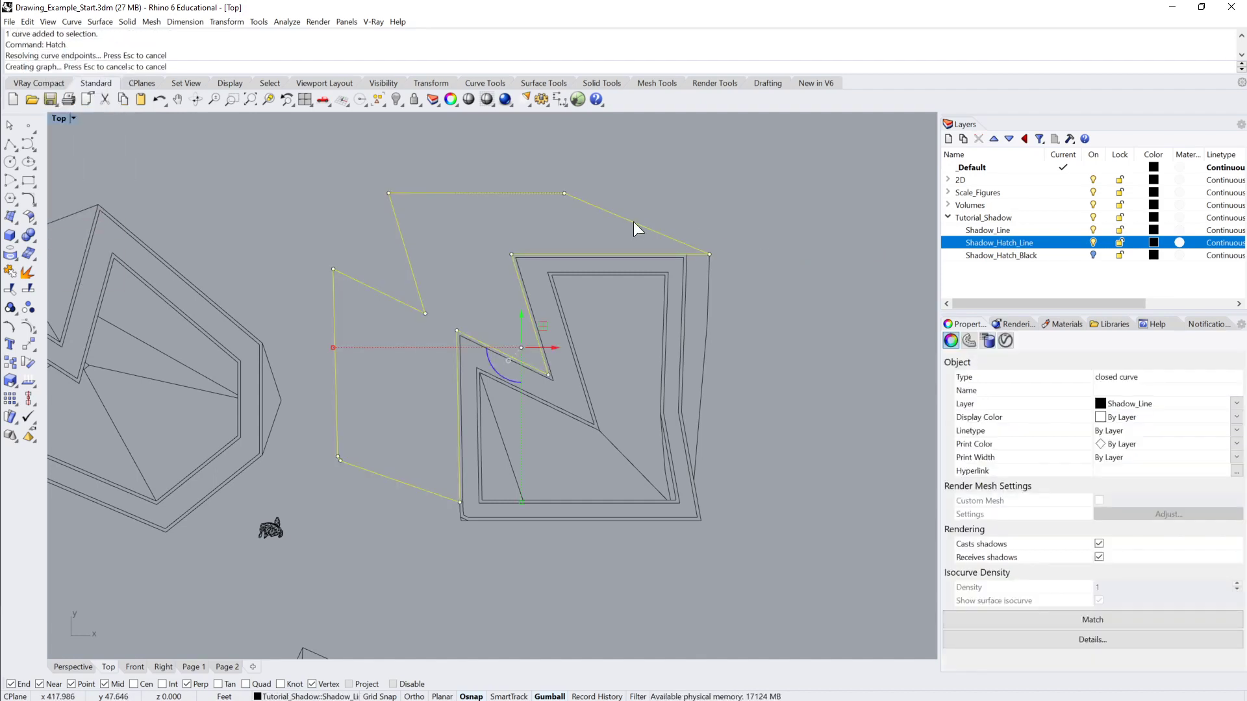
click(563, 226)
key(Return)
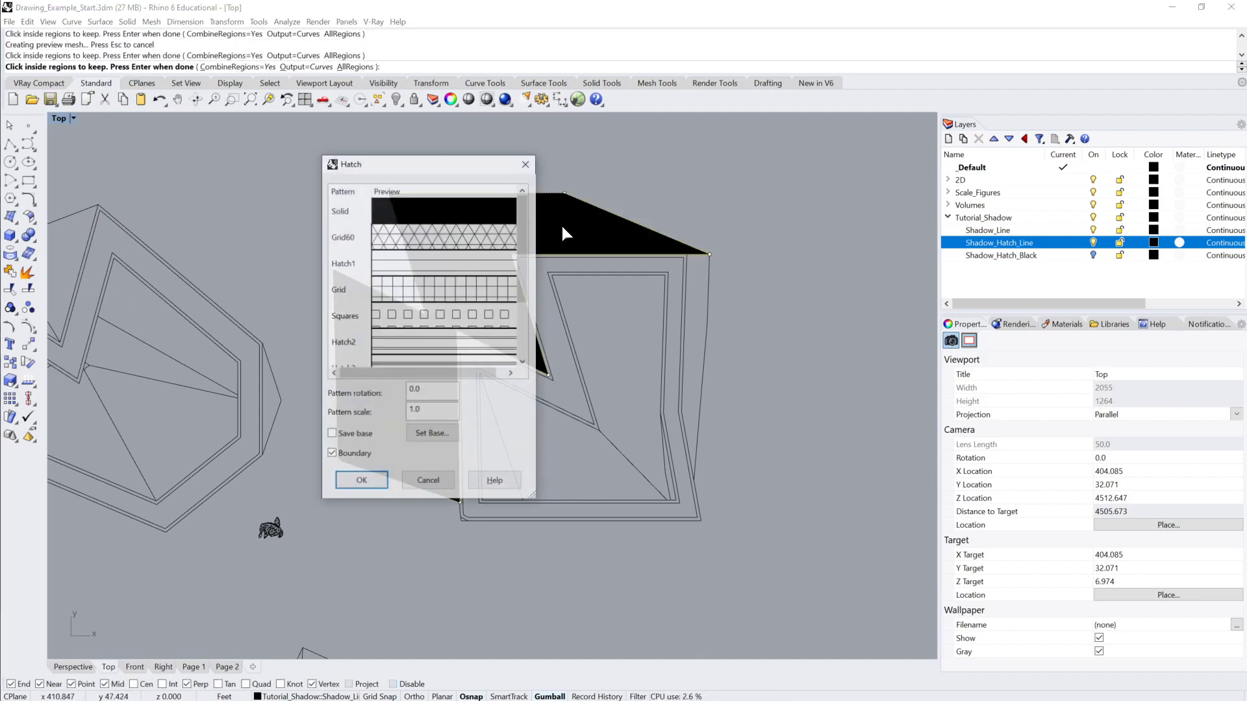
mouse_move(463, 162)
mouse_down()
mouse_move(895, 195)
mouse_move(867, 183)
mouse_up()
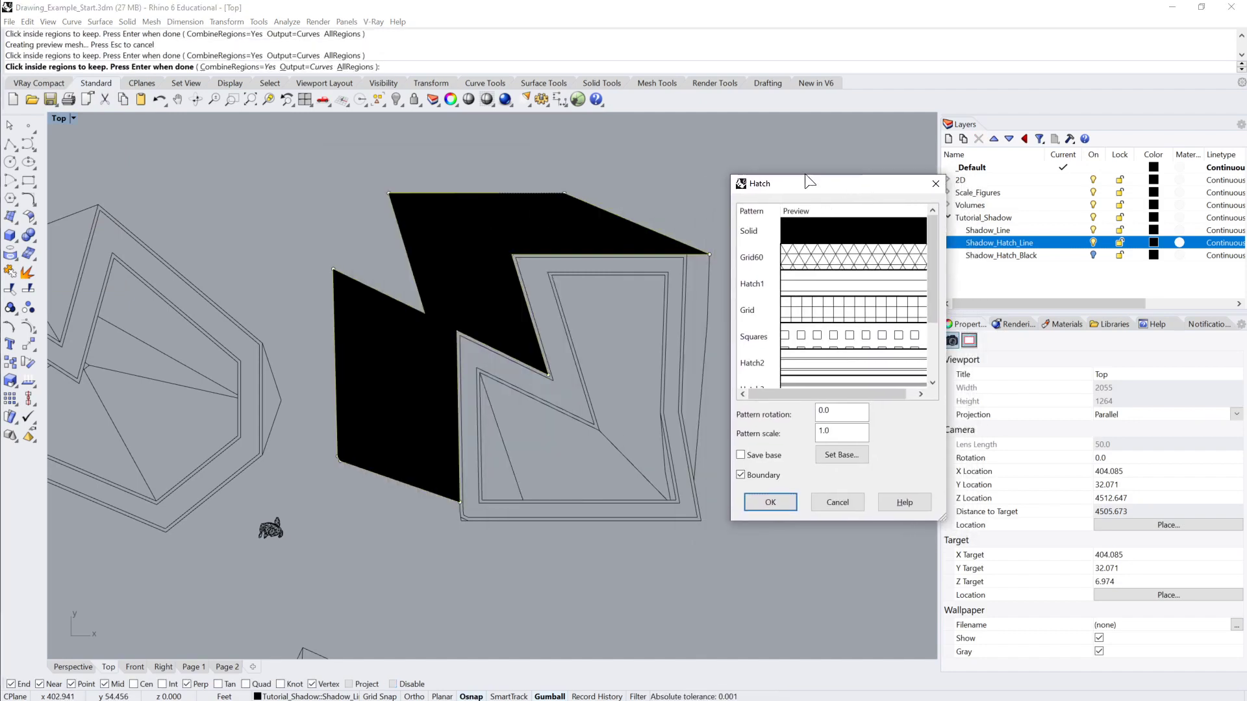
click(832, 270)
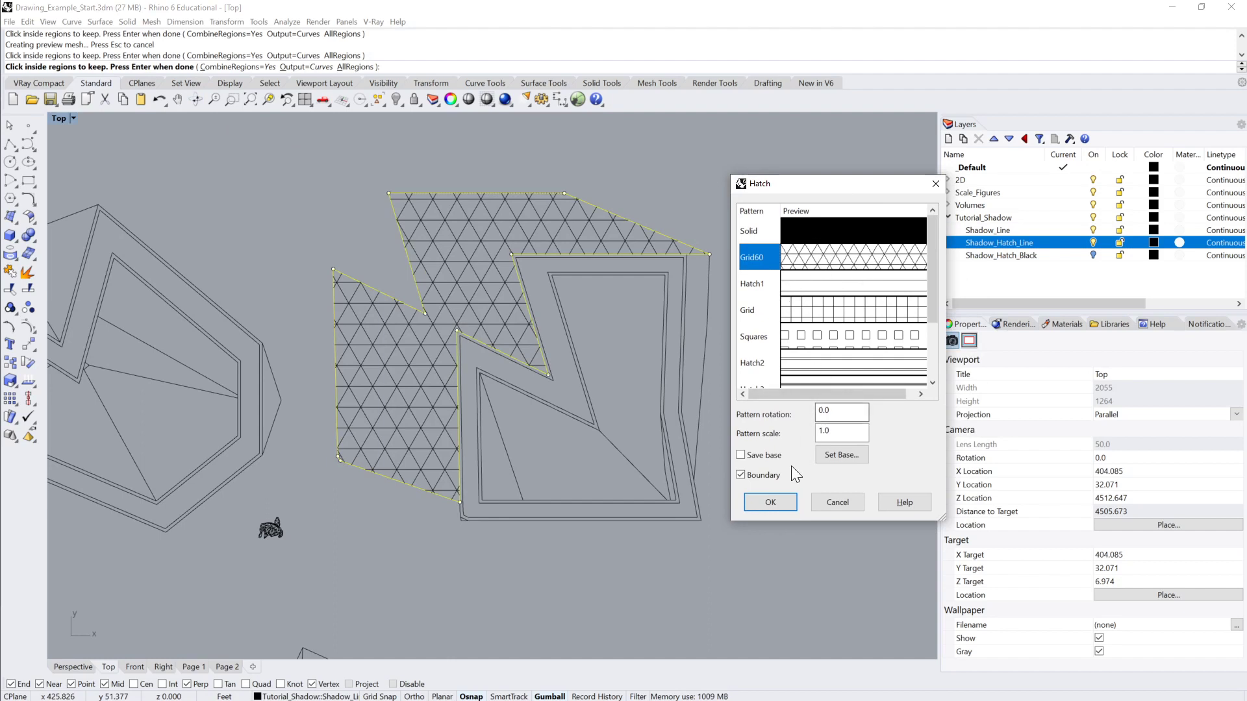
click(776, 504)
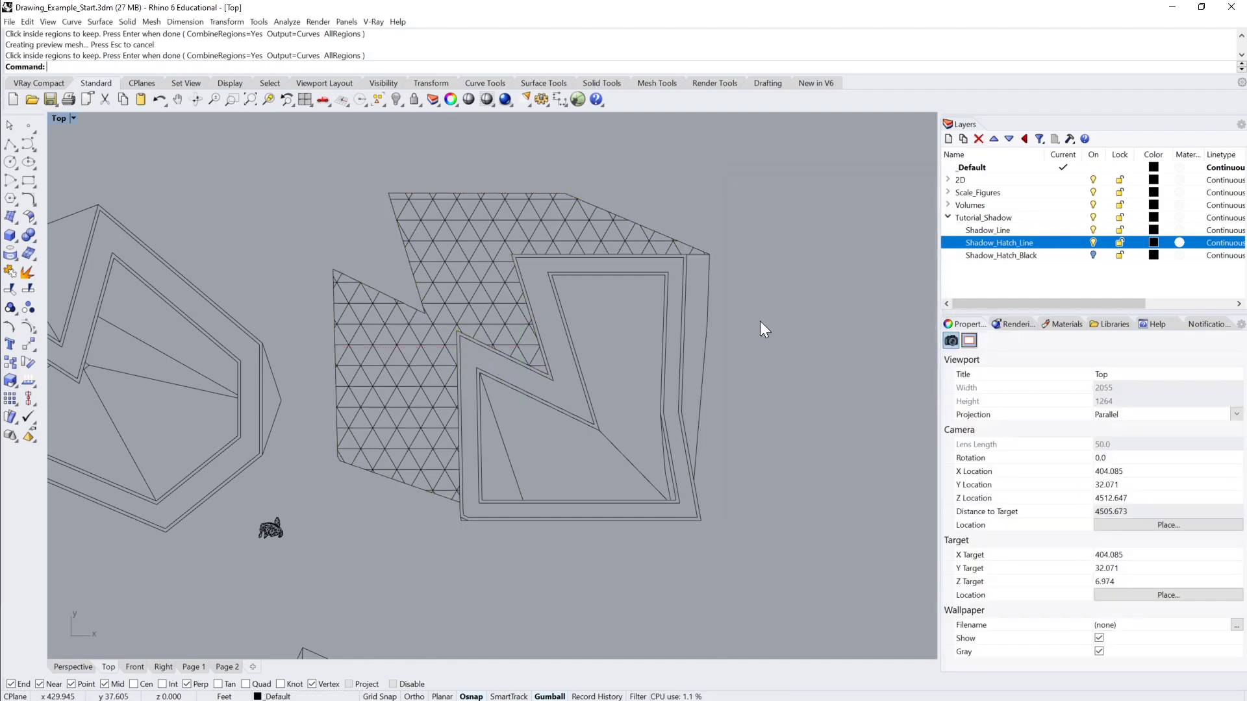
Step: Set the print color of the Shadow_Hatch_Line layer to White
key(Return)
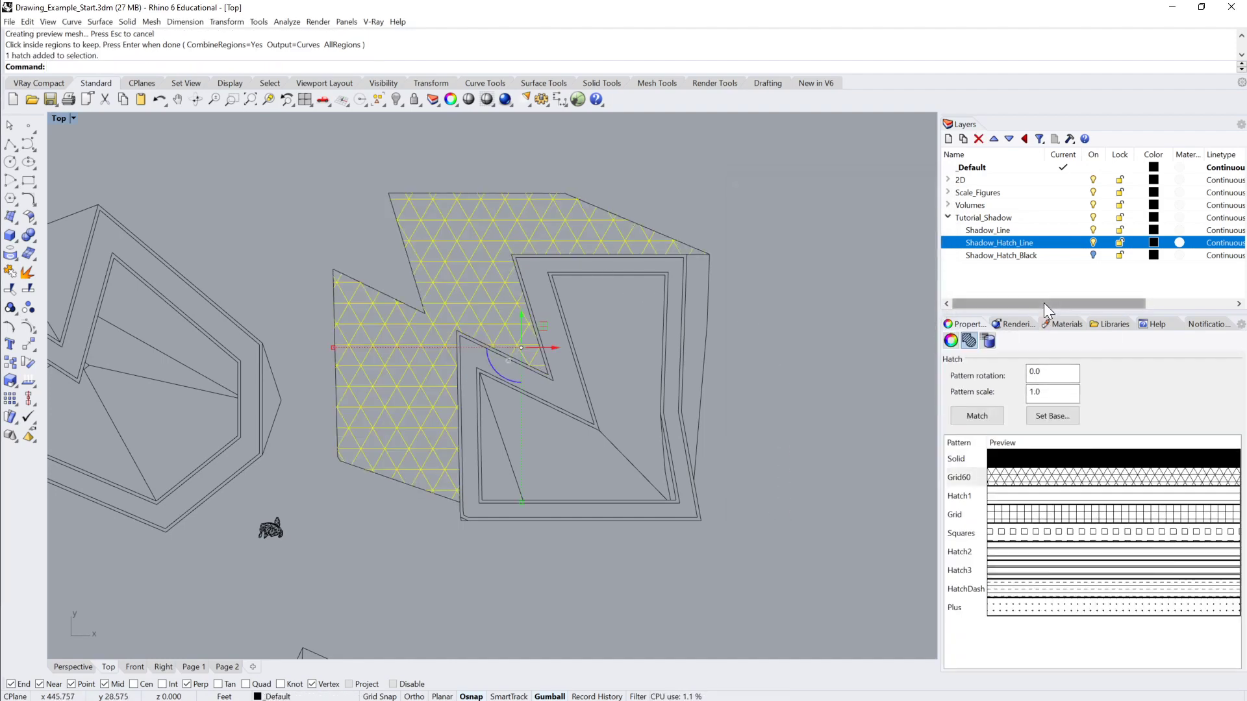
drag(1043, 303, 1144, 300)
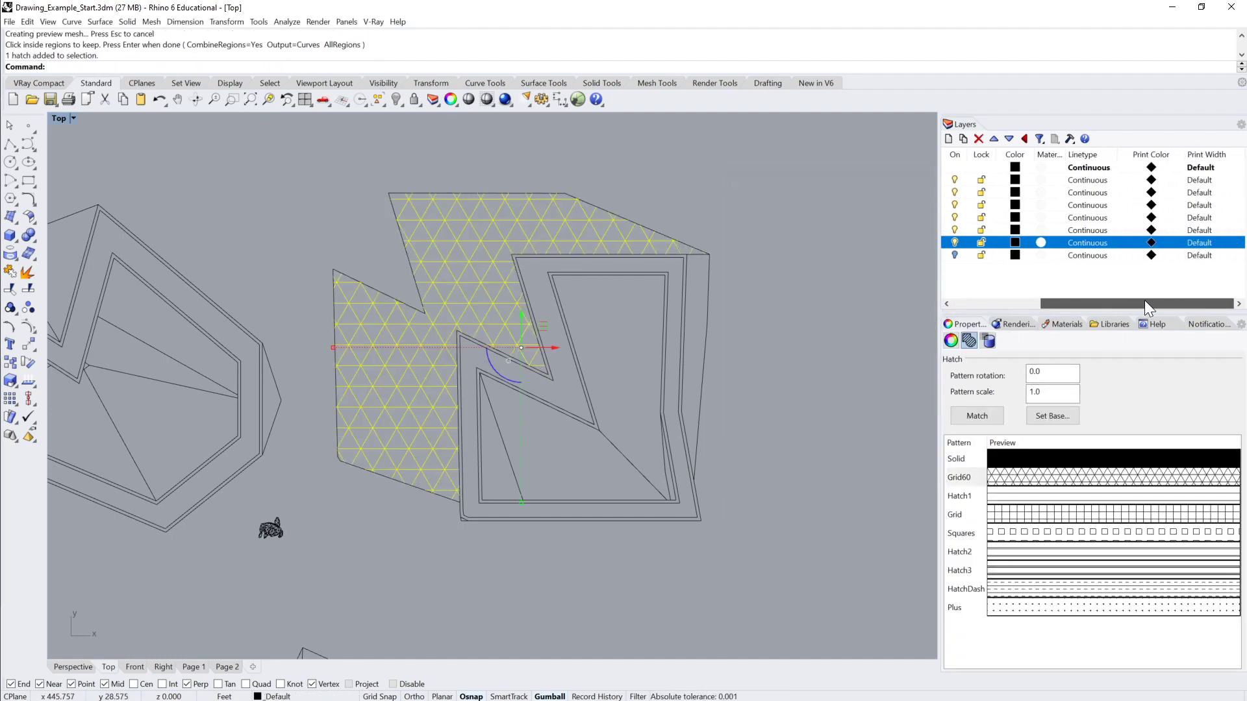
click(1151, 242)
click(410, 208)
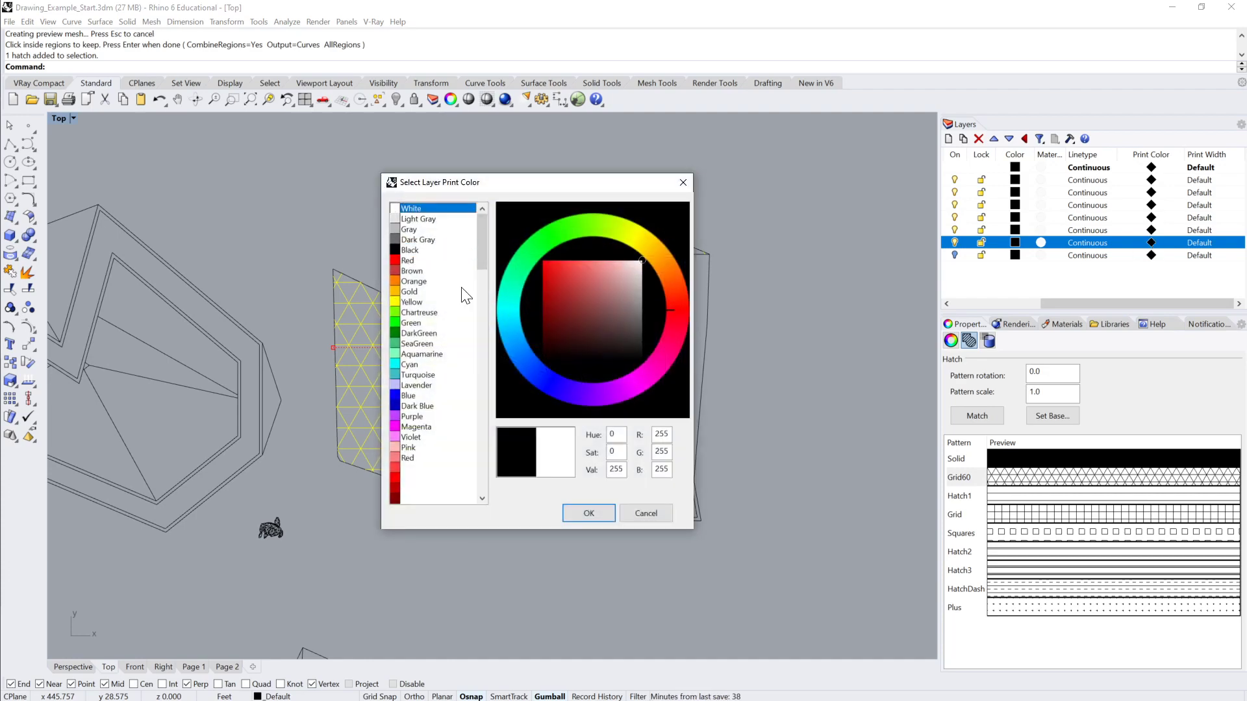
click(589, 513)
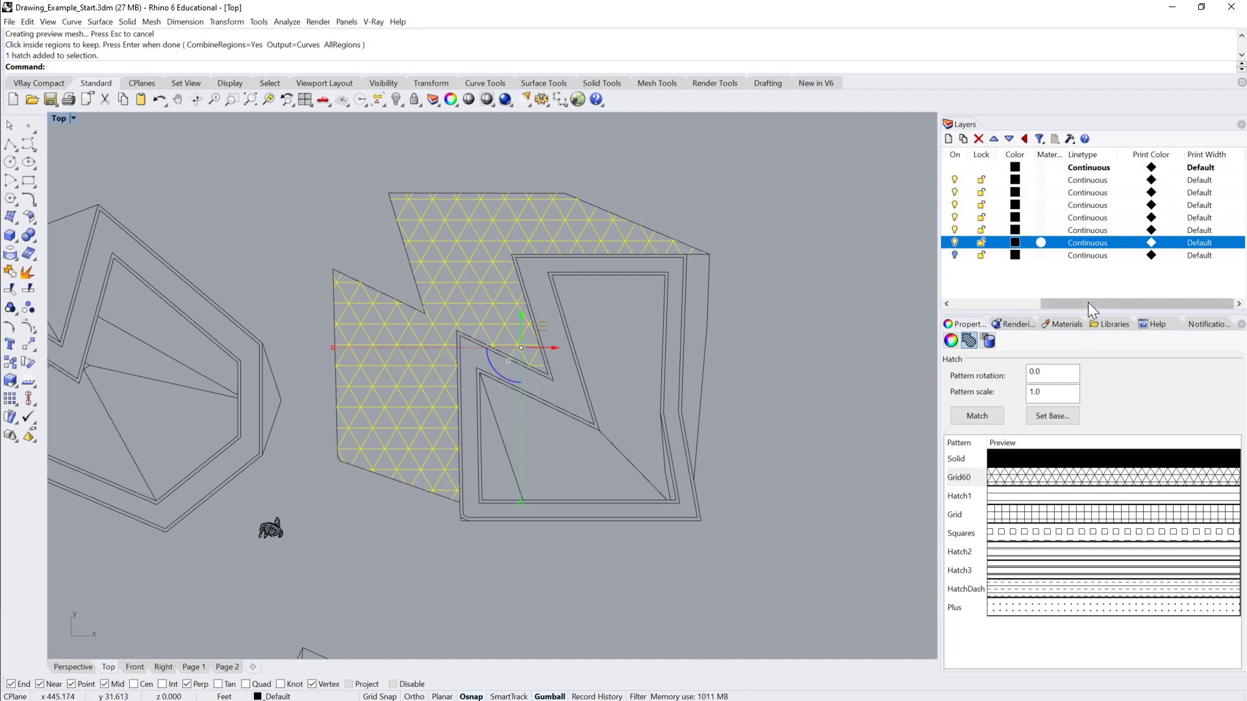
drag(1089, 303, 956, 299)
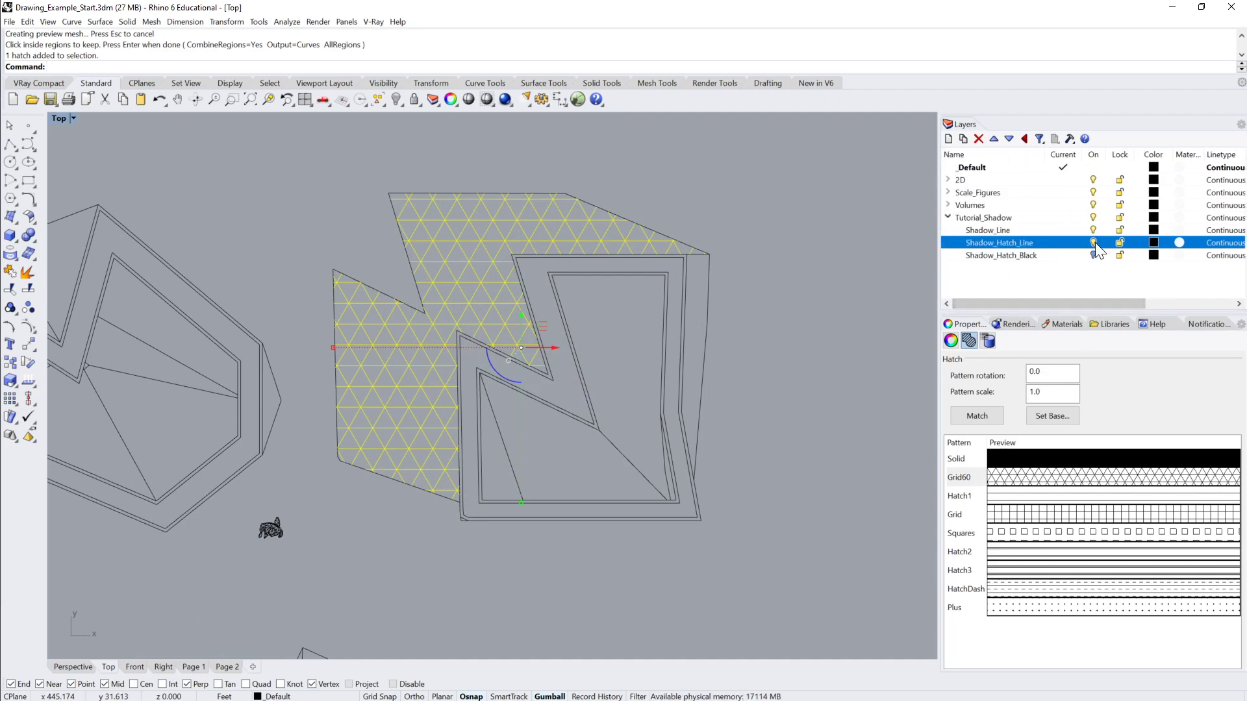
Step: Set the display color of the Shadow_Hatch_Line layer to White
drag(1099, 302, 1135, 302)
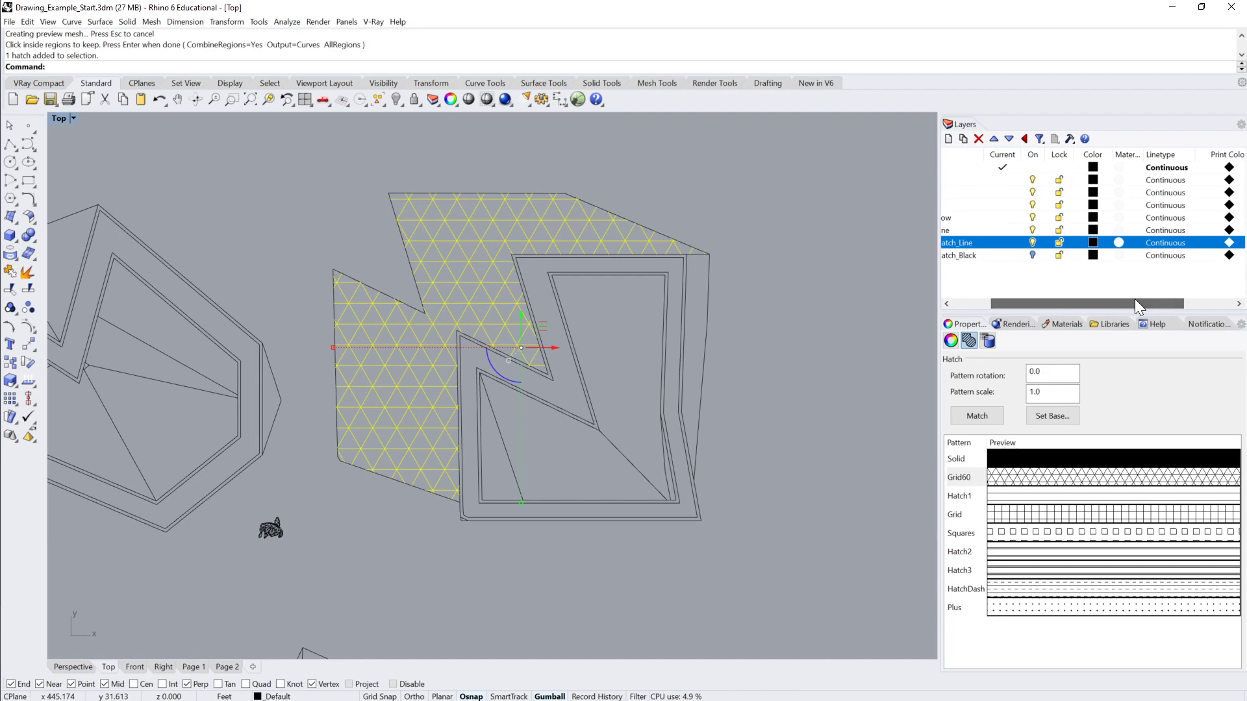
click(1093, 243)
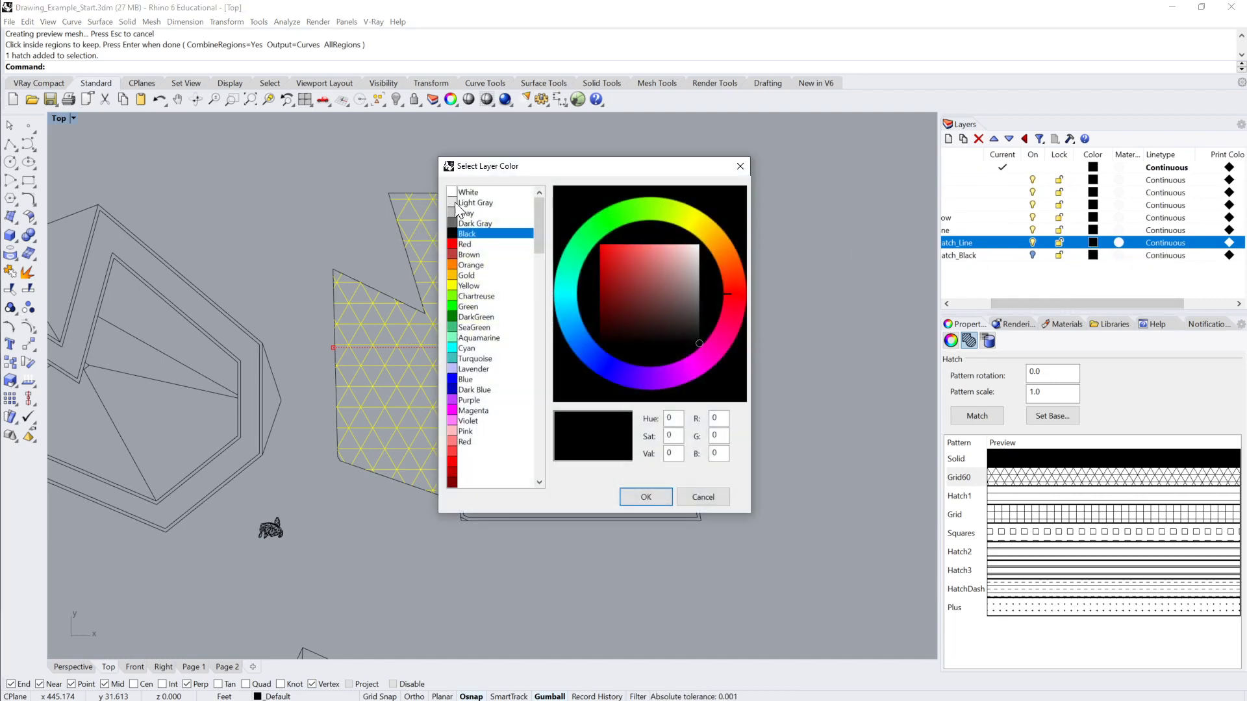
click(465, 193)
click(645, 497)
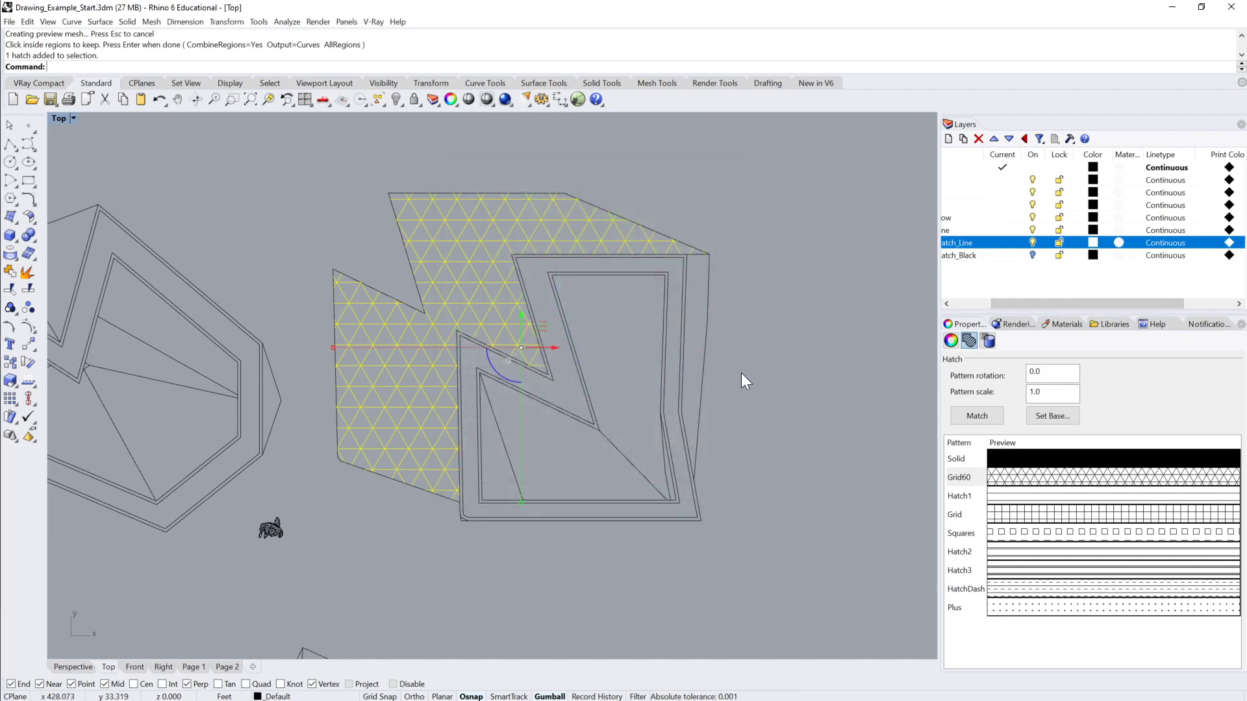
click(741, 373)
drag(1049, 304, 1010, 304)
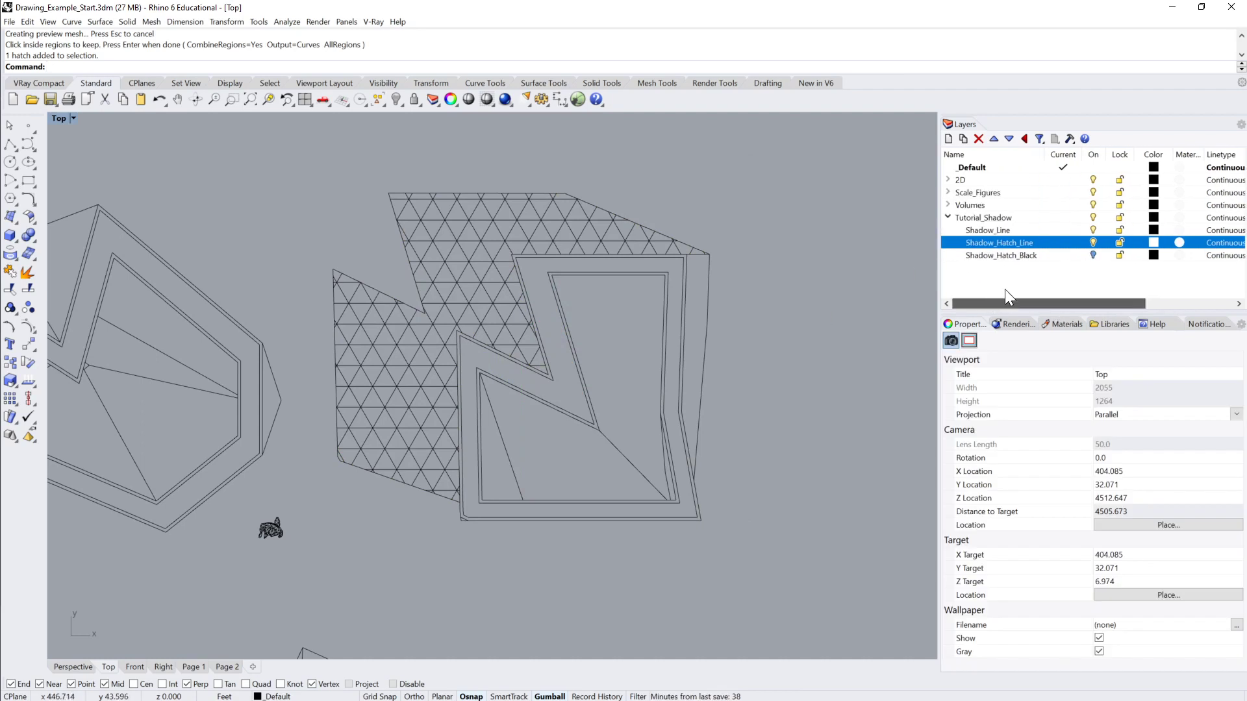
Step: Move the Grid60 hatch of the upper-right building's shadow to the Shadow_Hatch_Line layer
click(602, 253)
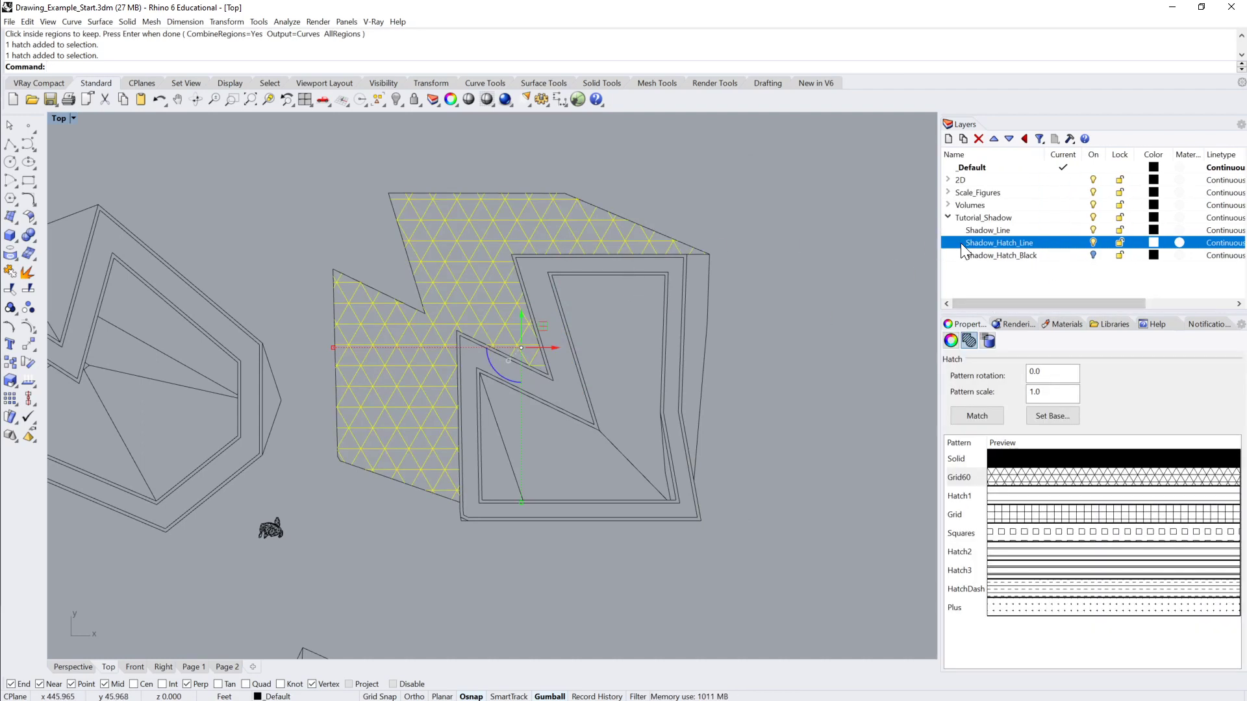
right_click(987, 243)
click(1035, 449)
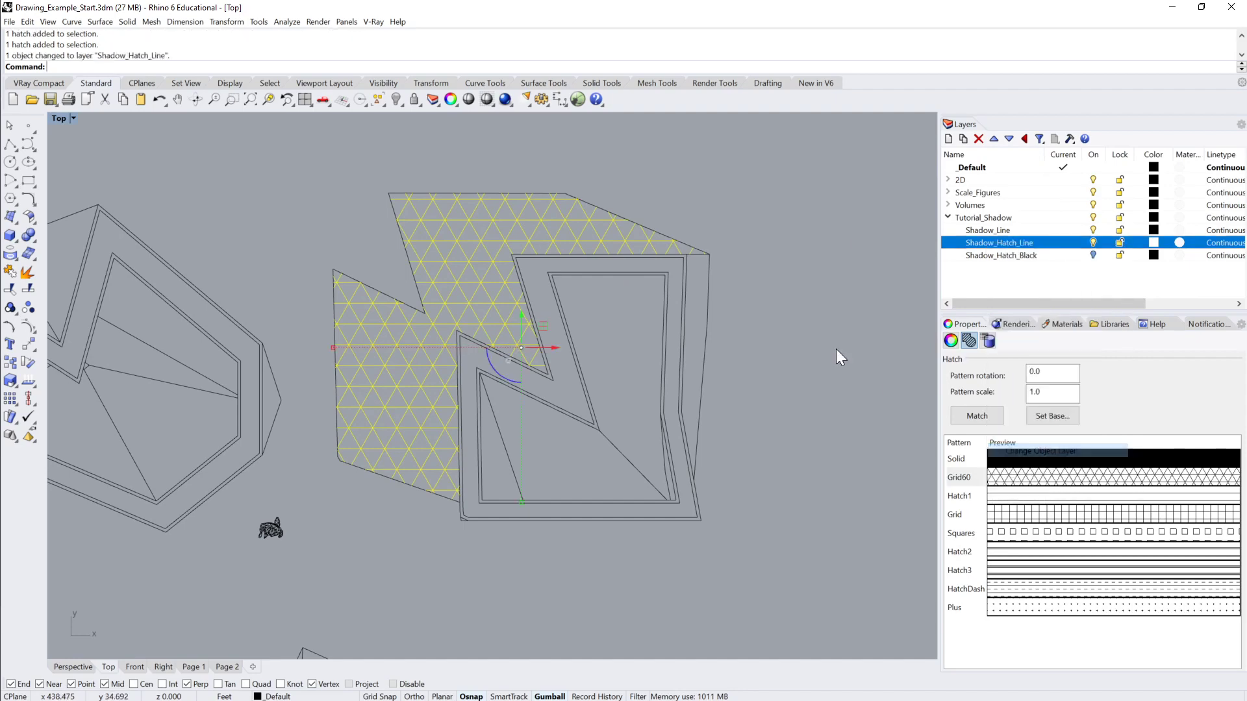
click(571, 227)
scroll(574, 224, up, 16)
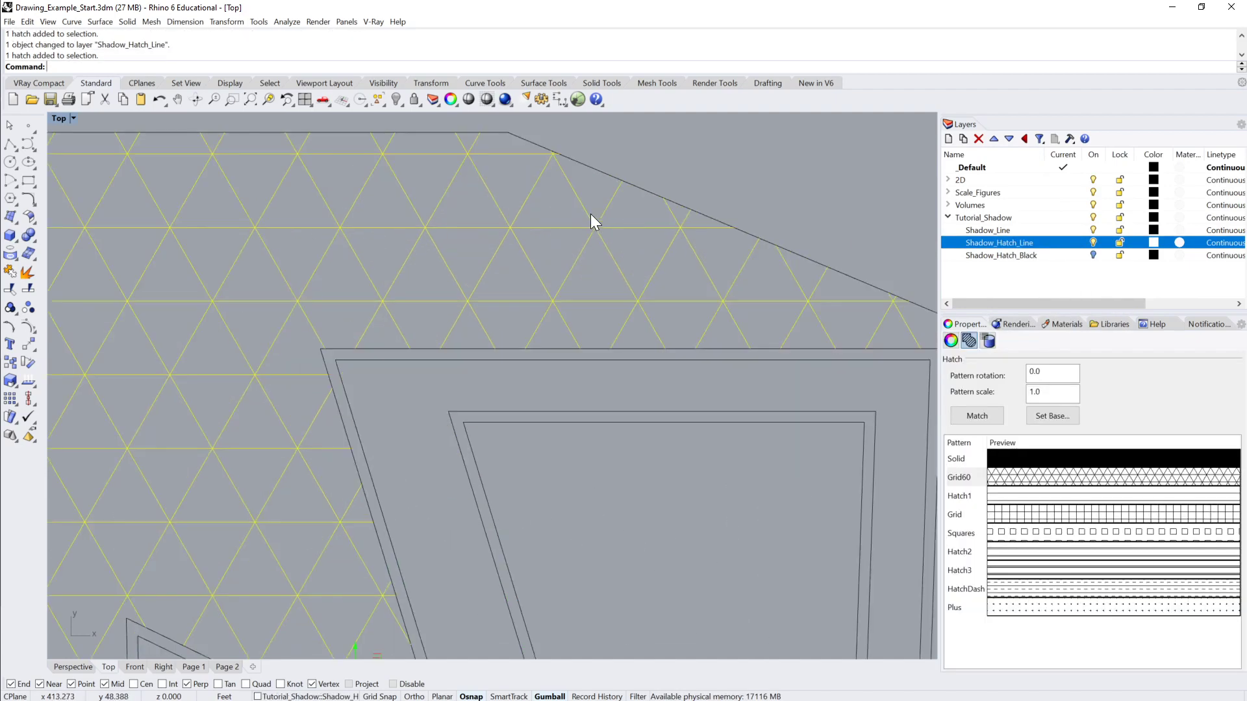
click(712, 169)
scroll(720, 188, down, 13)
right_drag(748, 206, 681, 173)
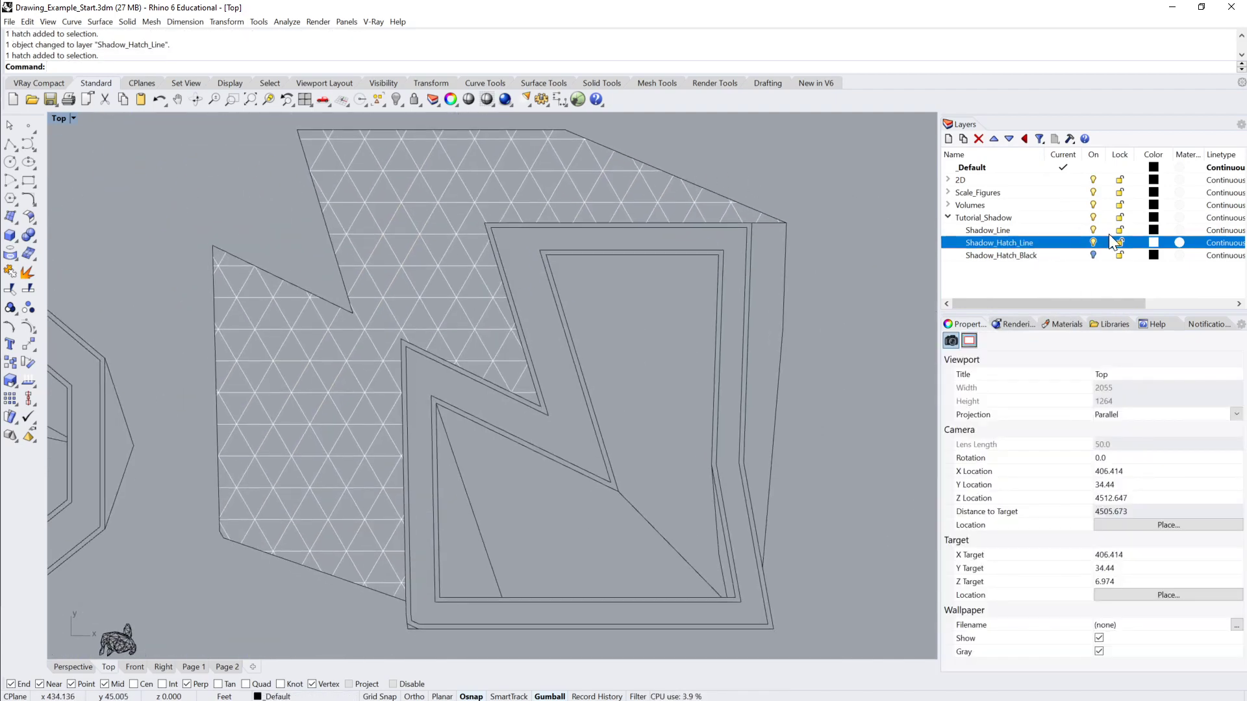
Step: Turn the Shadow_Hatch_Black layer back on to combine the solid fill with the white line hatch
click(1093, 257)
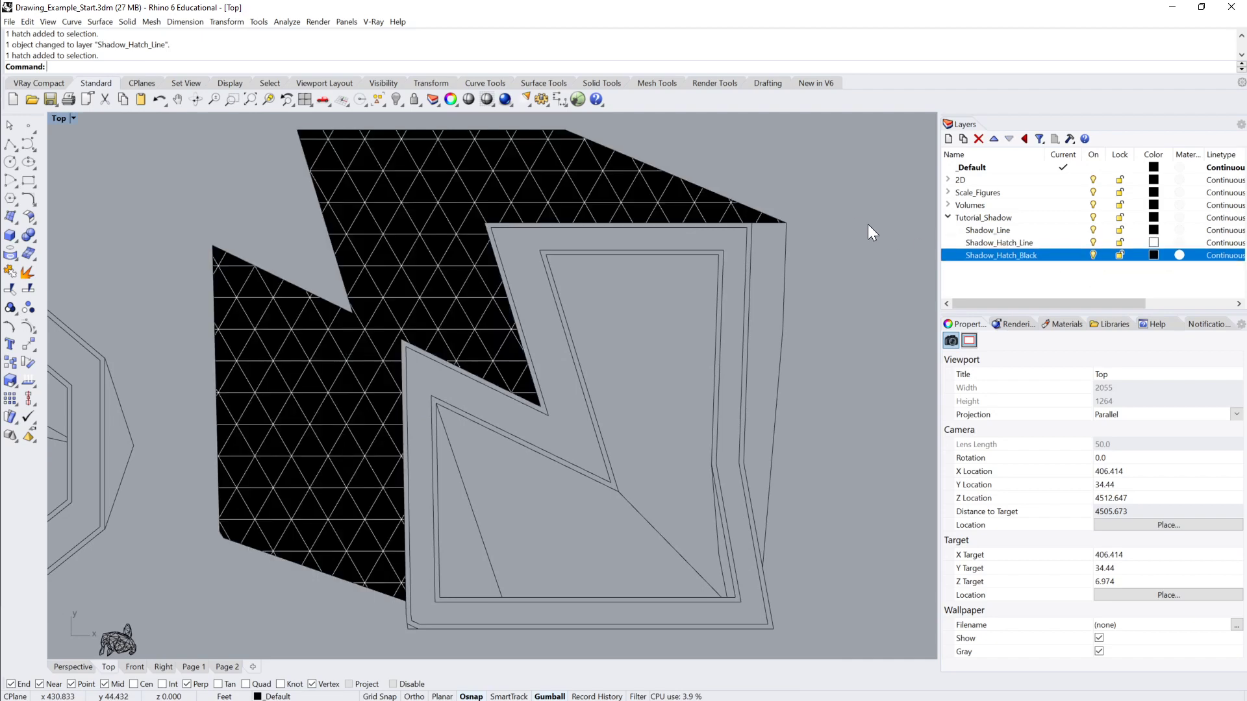
scroll(805, 240, down, 4)
scroll(746, 253, up, 3)
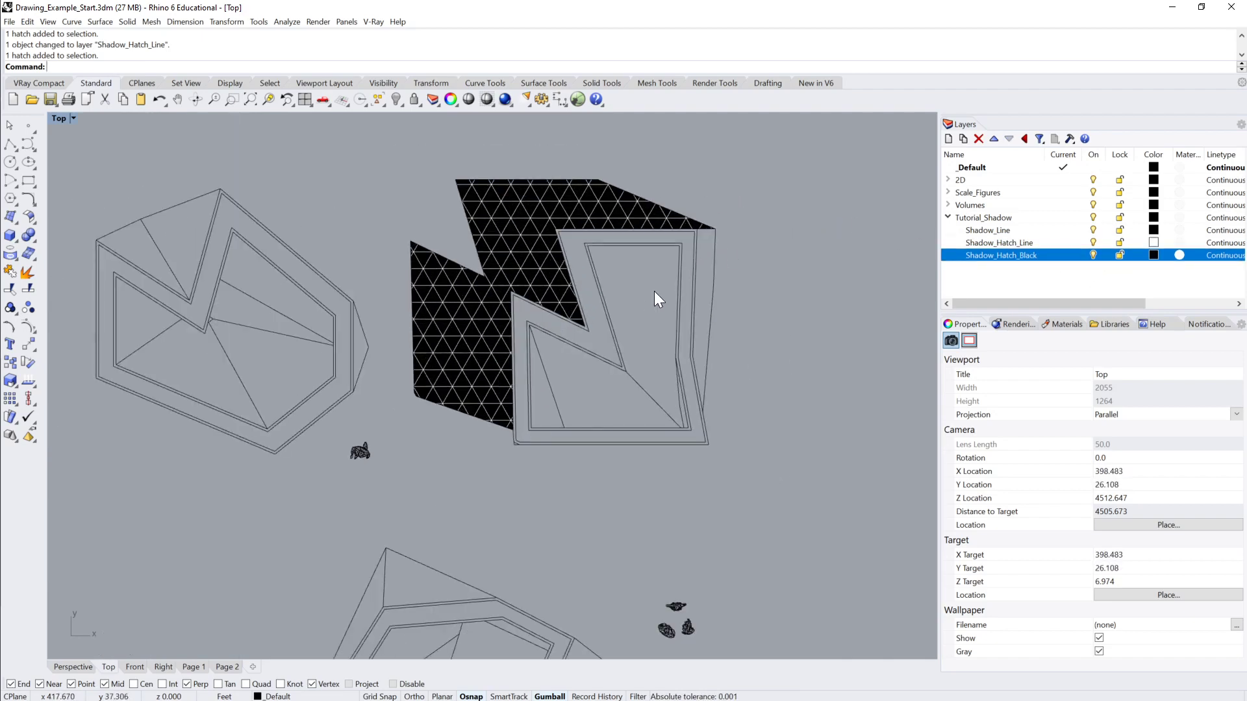
scroll(561, 239, up, 2)
Step: Lock the Shadow_Hatch_Black layer so the solid hatch cannot be picked together with the line hatch
click(564, 236)
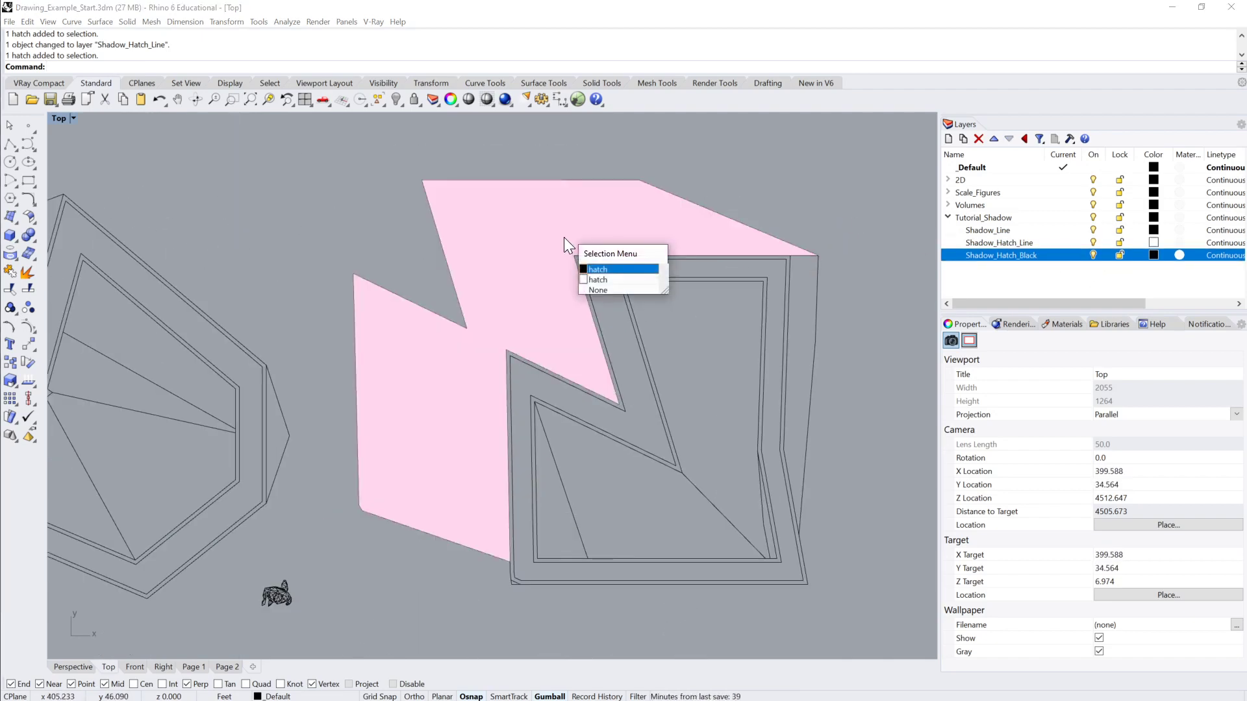
click(1118, 255)
right_drag(932, 219, 771, 178)
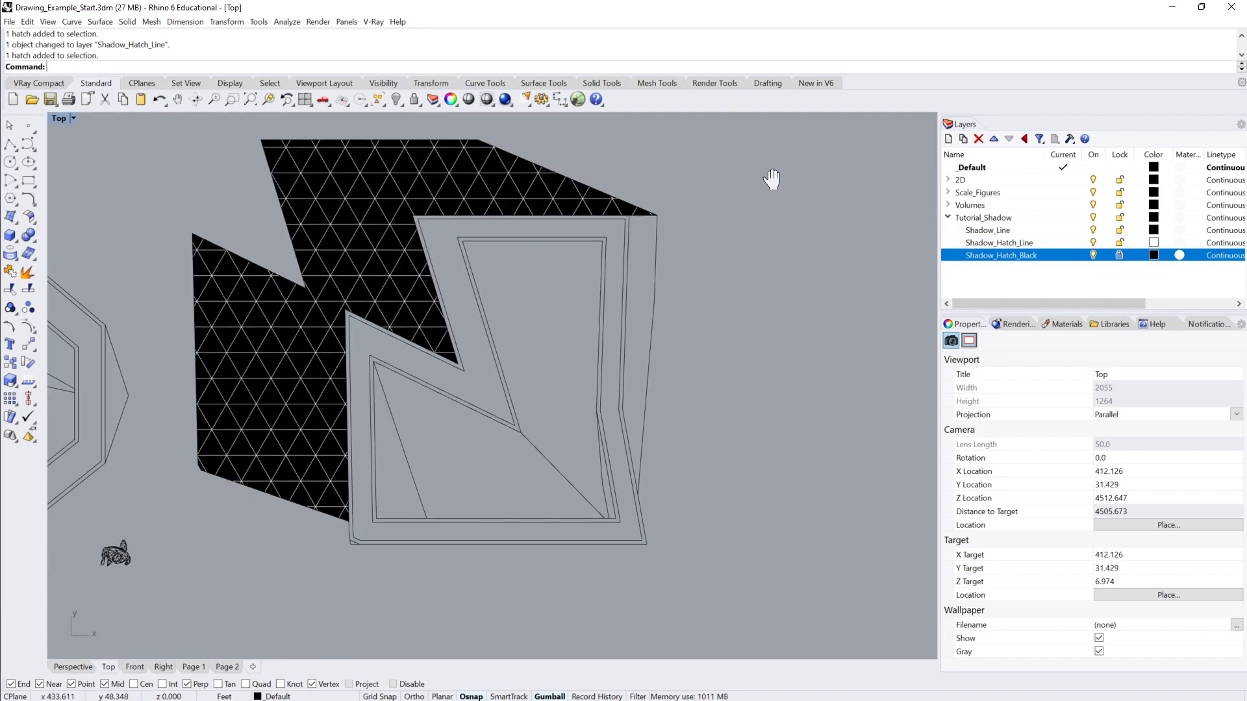
scroll(723, 206, down, 4)
scroll(712, 231, up, 3)
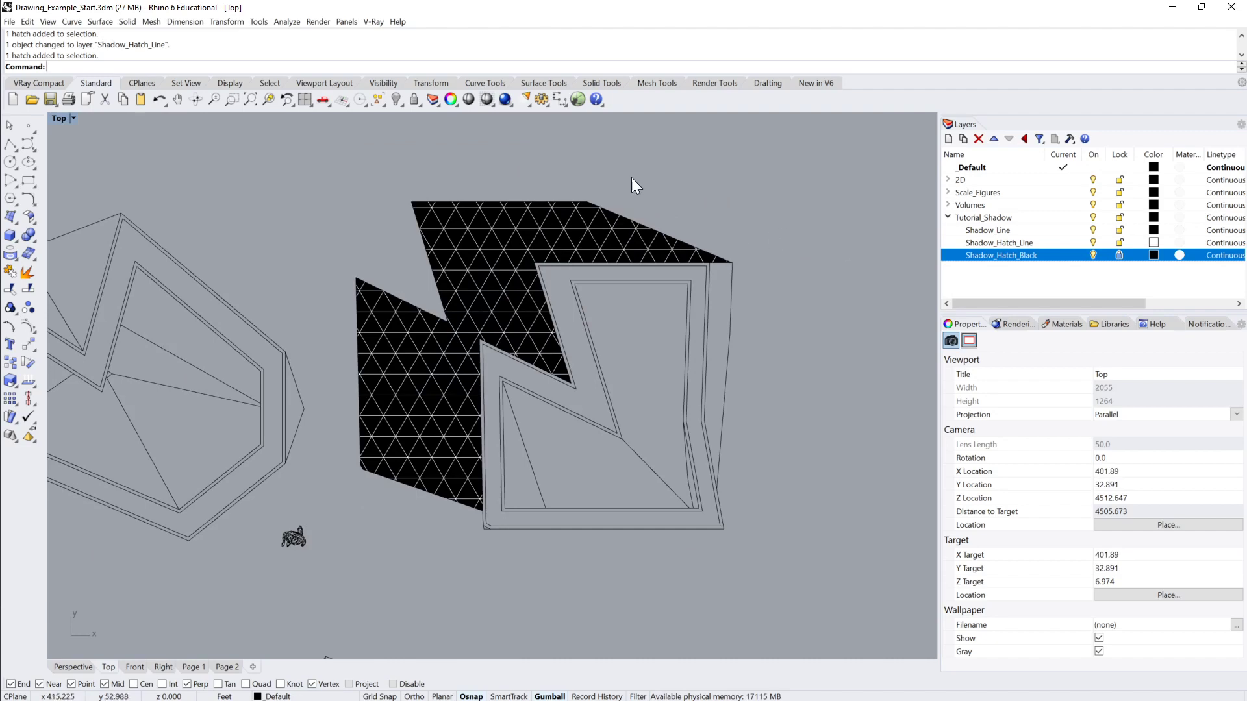
right_drag(737, 241, 740, 207)
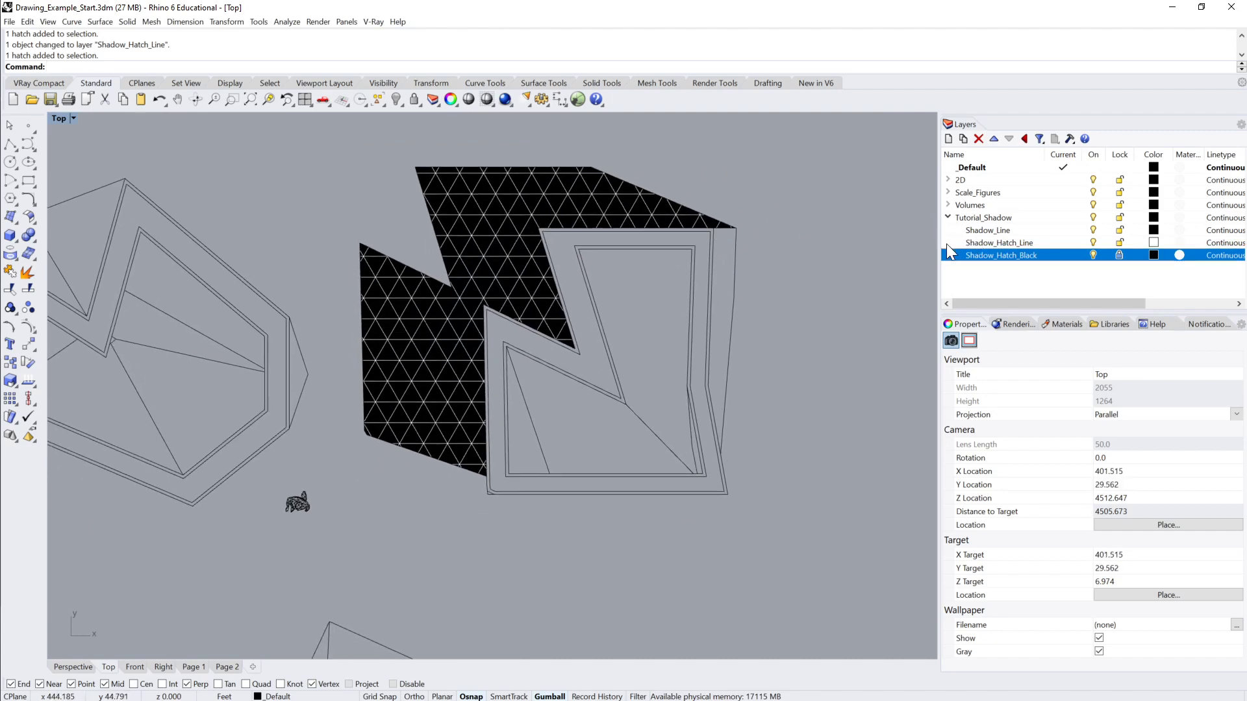
Step: Select the Grid60 hatch above the locked solid fill and check how the layered shadow reads in the overall plan
click(595, 195)
scroll(595, 196, up, 10)
scroll(594, 193, down, 8)
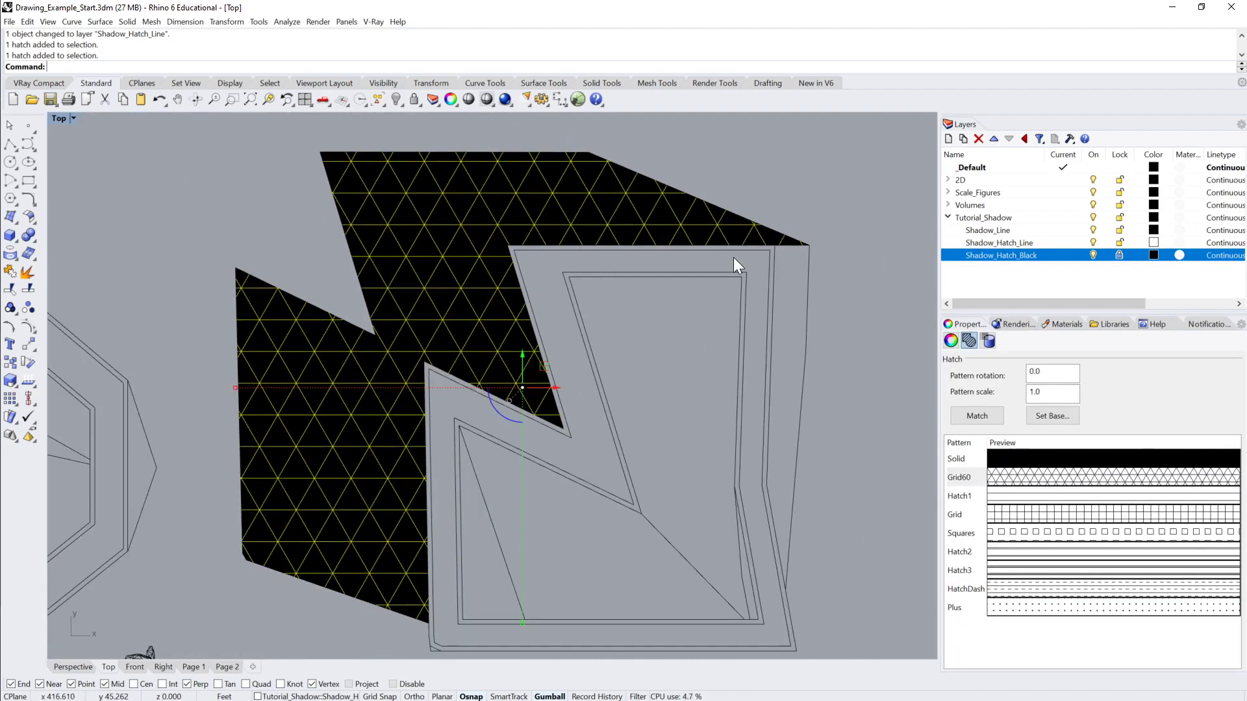
scroll(753, 353, down, 10)
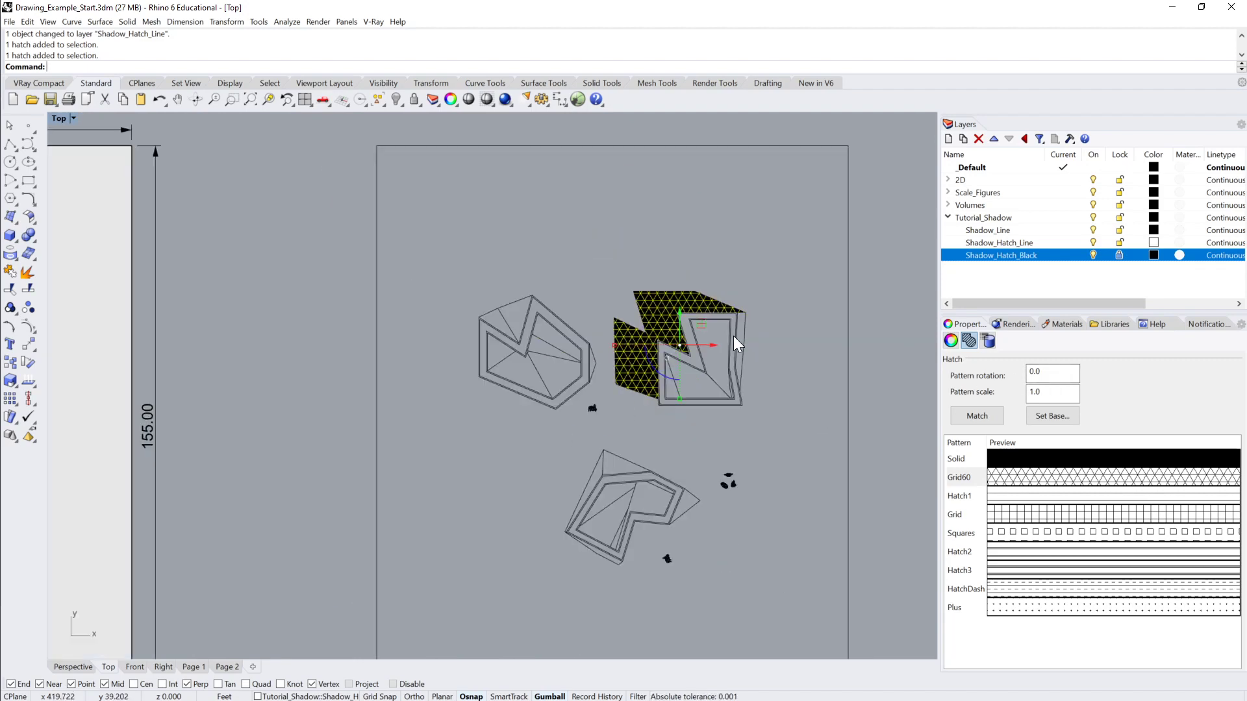
click(727, 320)
scroll(701, 305, up, 3)
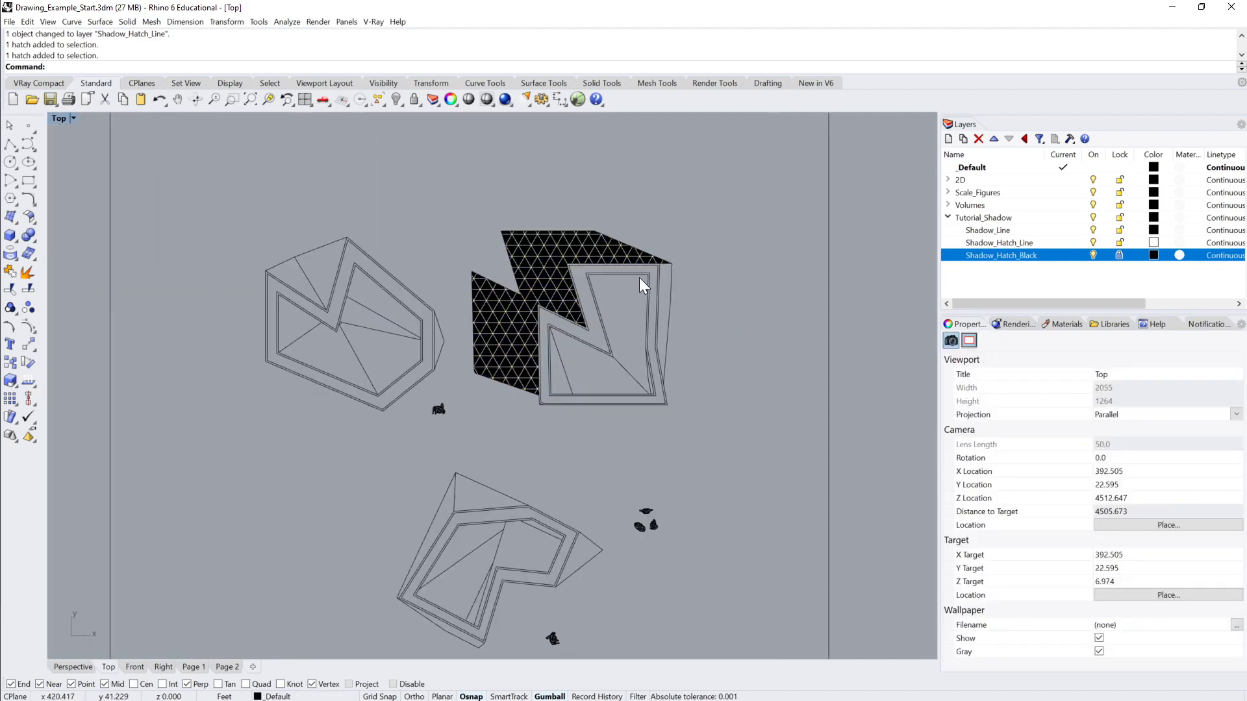
Step: Try a pattern rotation of 45 on the Grid60 hatch in the upper-right building's shadow
click(602, 250)
scroll(636, 311, up, 6)
double_click(1045, 367)
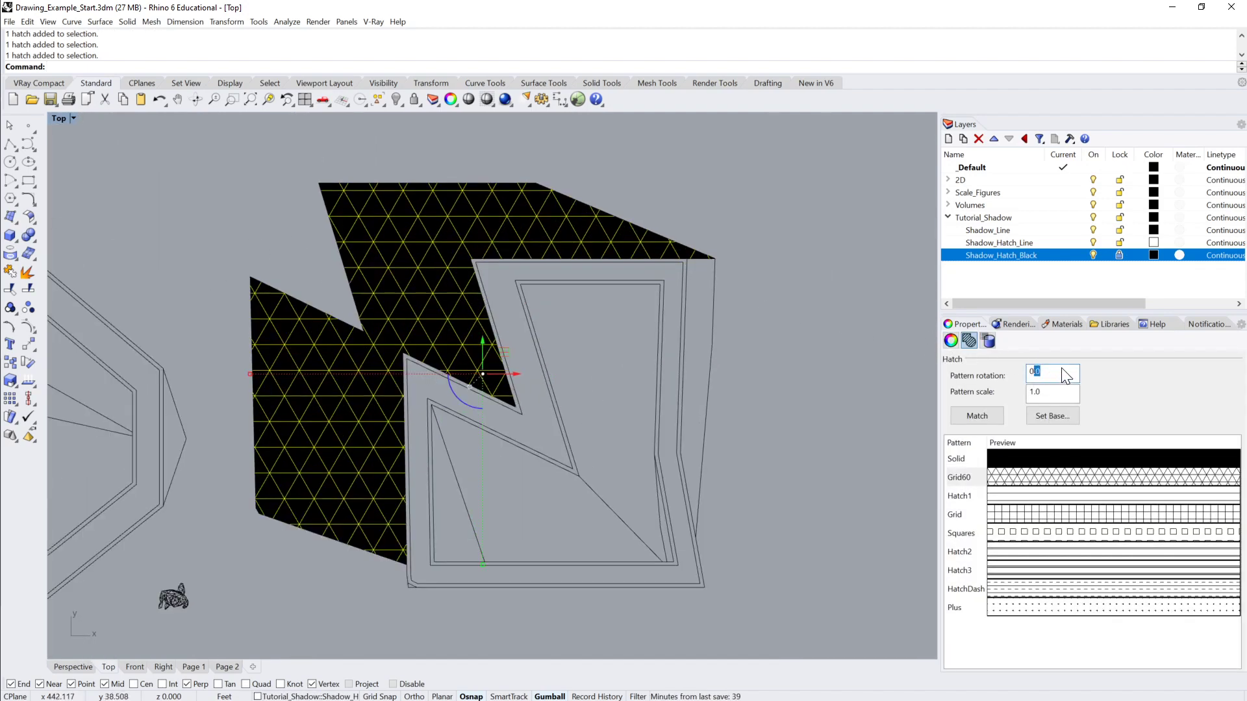
text(45)
key(Return)
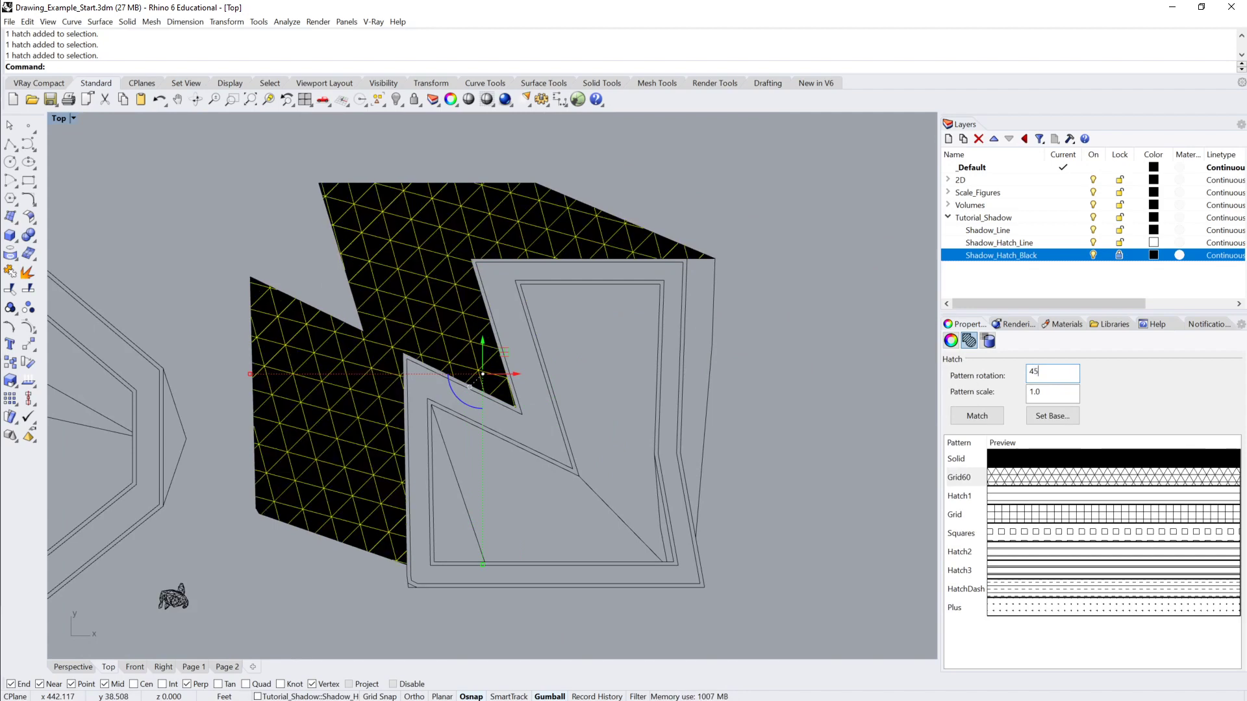
Step: Reset the Grid60 hatch's pattern rotation to 0 and deselect it
double_click(1048, 374)
text(0)
key(Return)
click(781, 275)
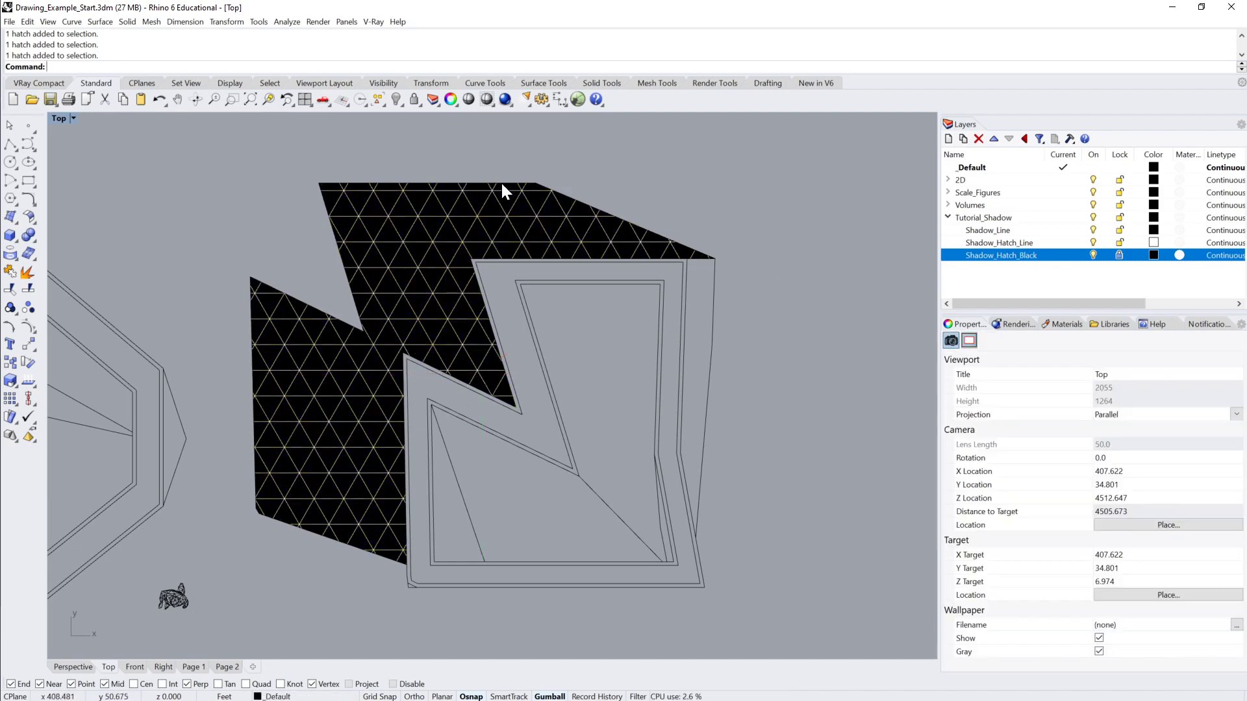
mouse_move(501, 181)
right_down()
mouse_move(589, 195)
mouse_move(564, 226)
right_up()
scroll(589, 196, down, 6)
scroll(564, 226, up, 6)
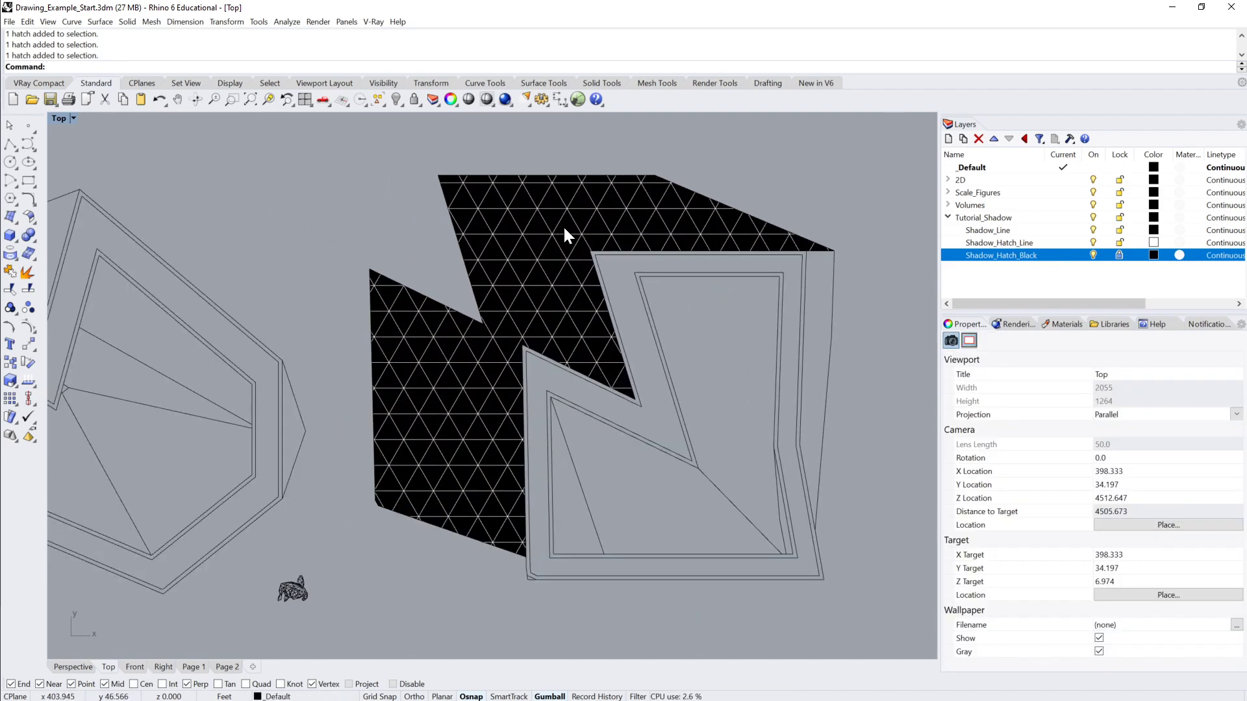
Step: Change the line hatch of the upper-right building's shadow from Grid60 to the Hatch1 pattern
click(577, 233)
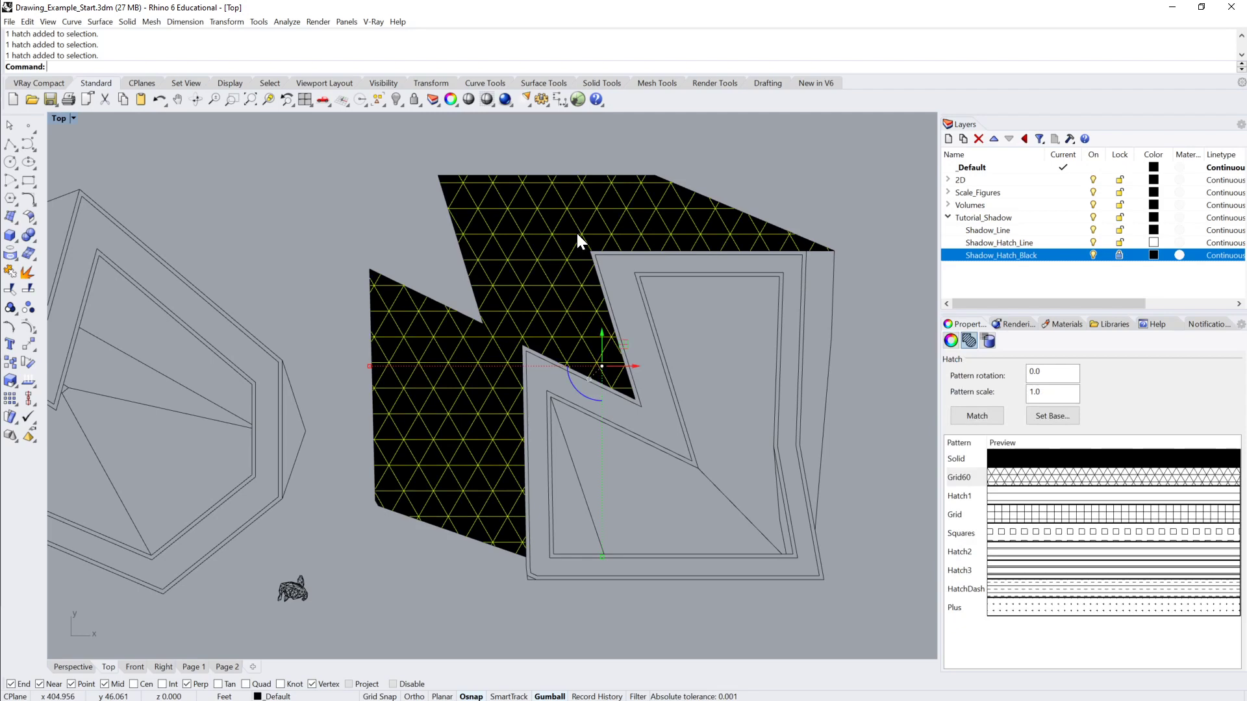
click(1068, 497)
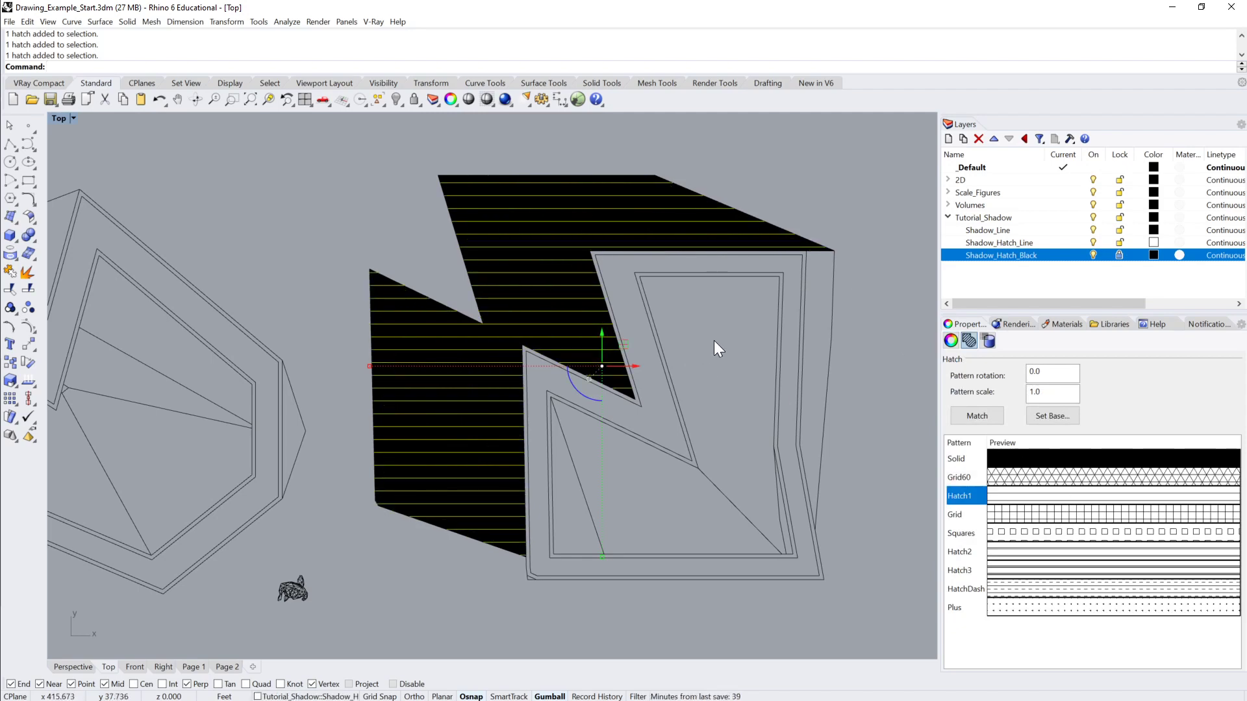
click(816, 83)
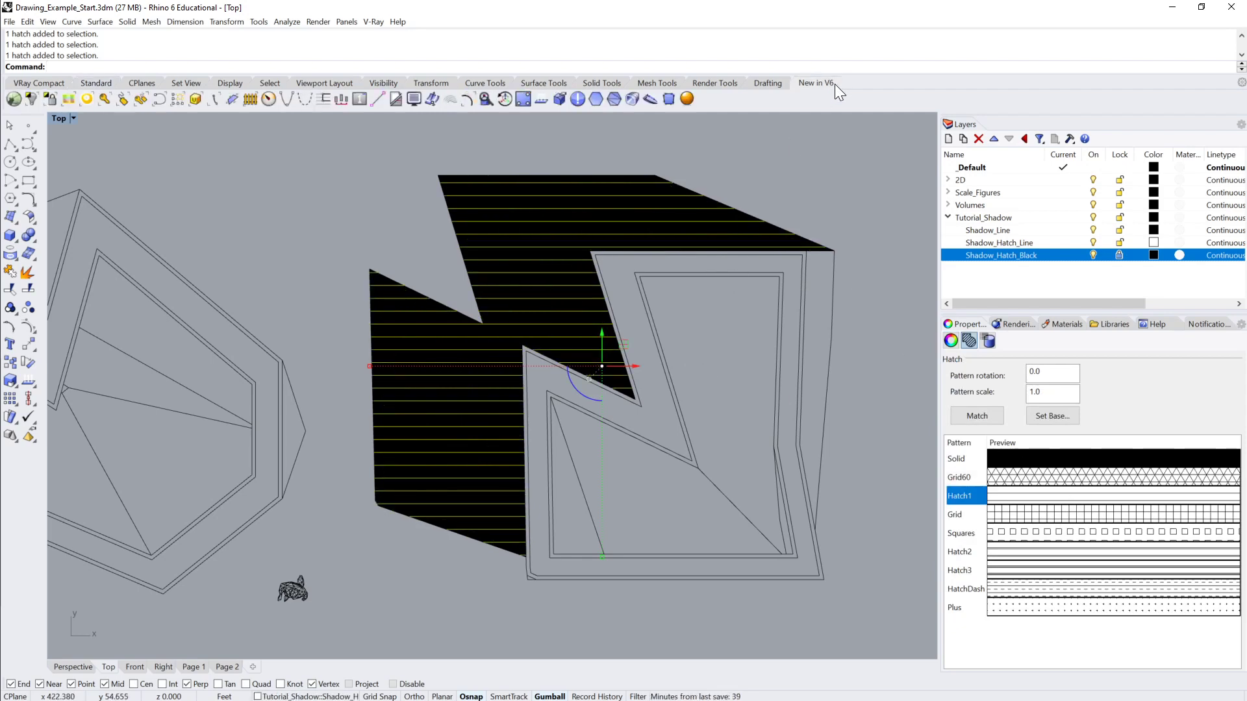
click(726, 224)
click(711, 228)
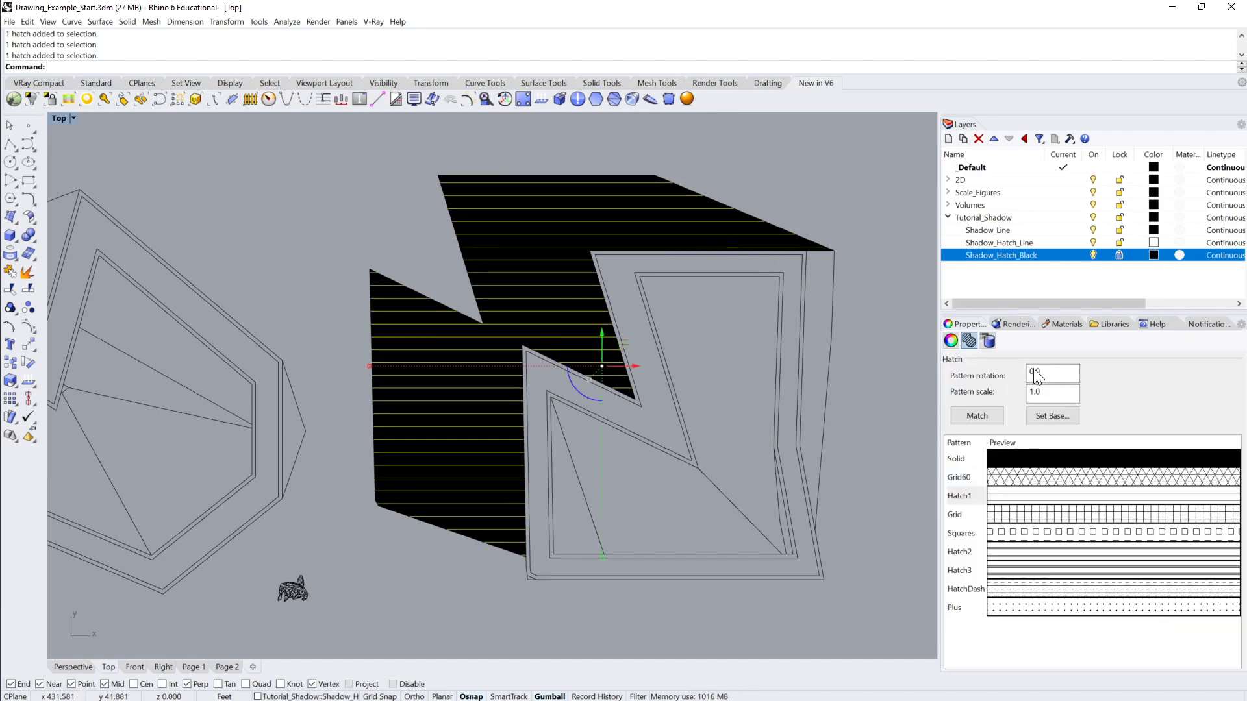
Step: Set the Hatch1 pattern rotation to 45 so the shadow's white lines run diagonally
click(1024, 391)
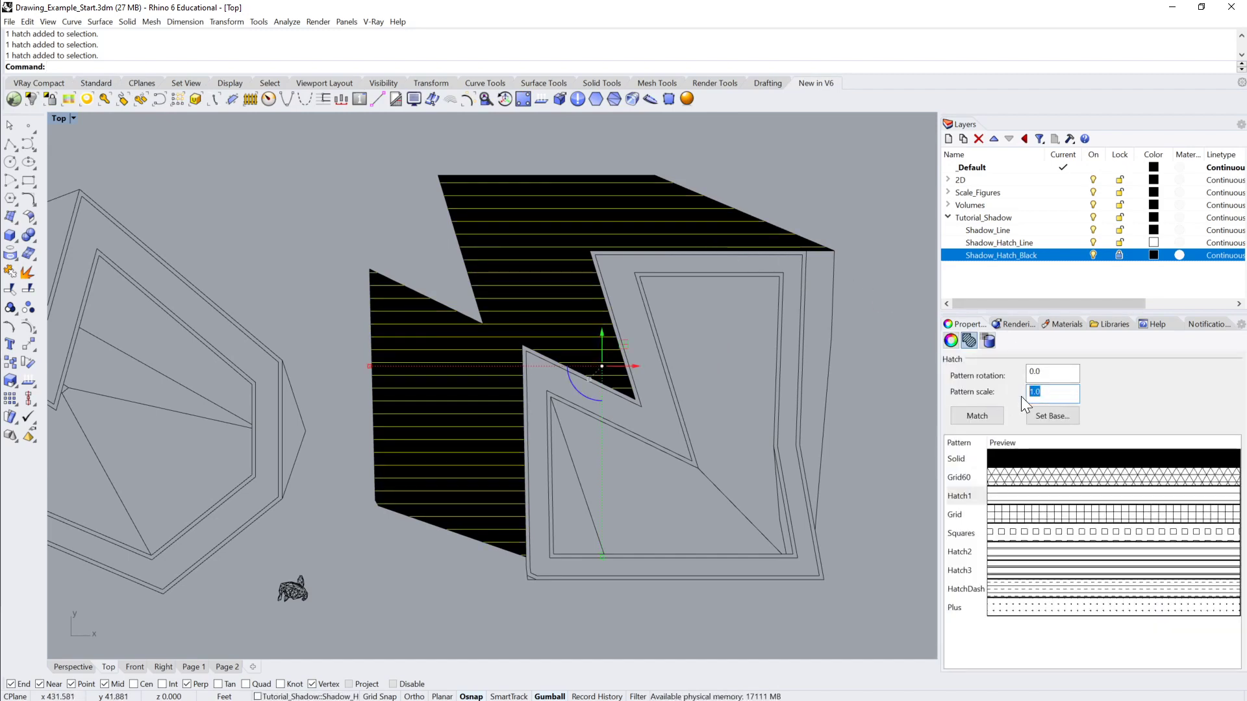
text(45)
key(Return)
click(818, 205)
scroll(812, 197, down, 6)
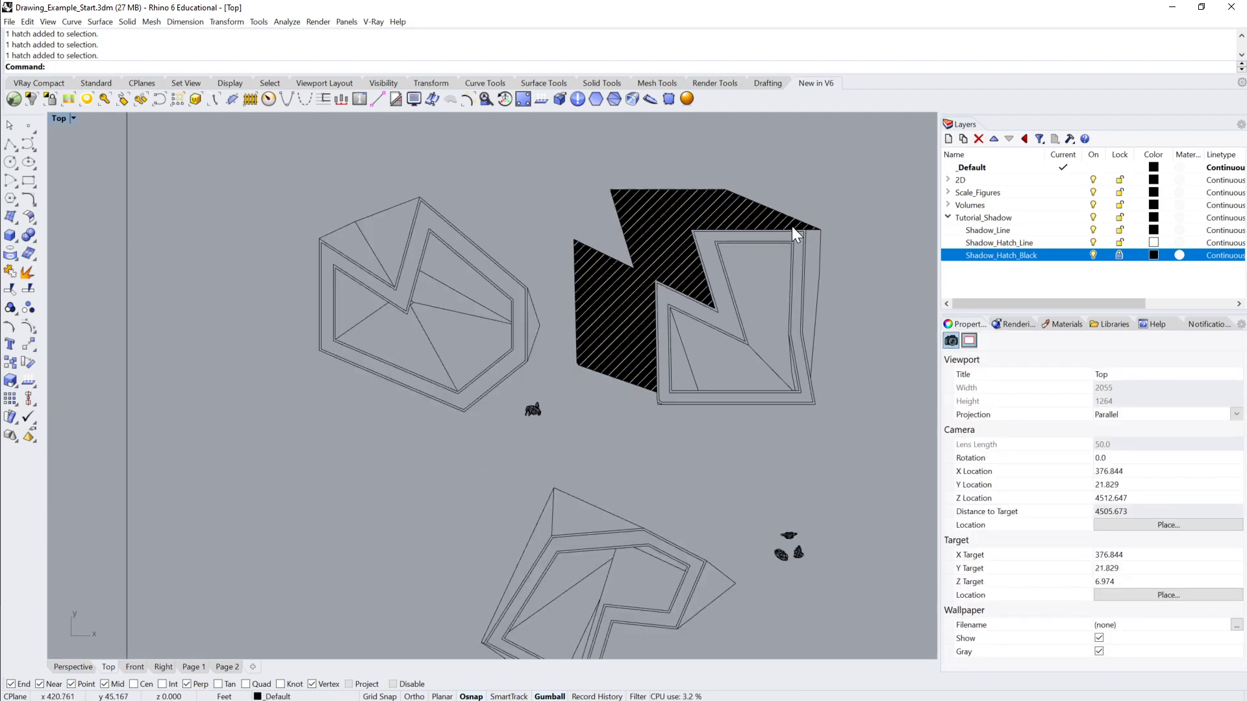
right_drag(792, 226, 626, 221)
scroll(629, 232, down, 2)
scroll(596, 222, up, 4)
Step: Try a pattern scale of 5 on the diagonal Hatch1 shadow hatch and undo it
click(563, 187)
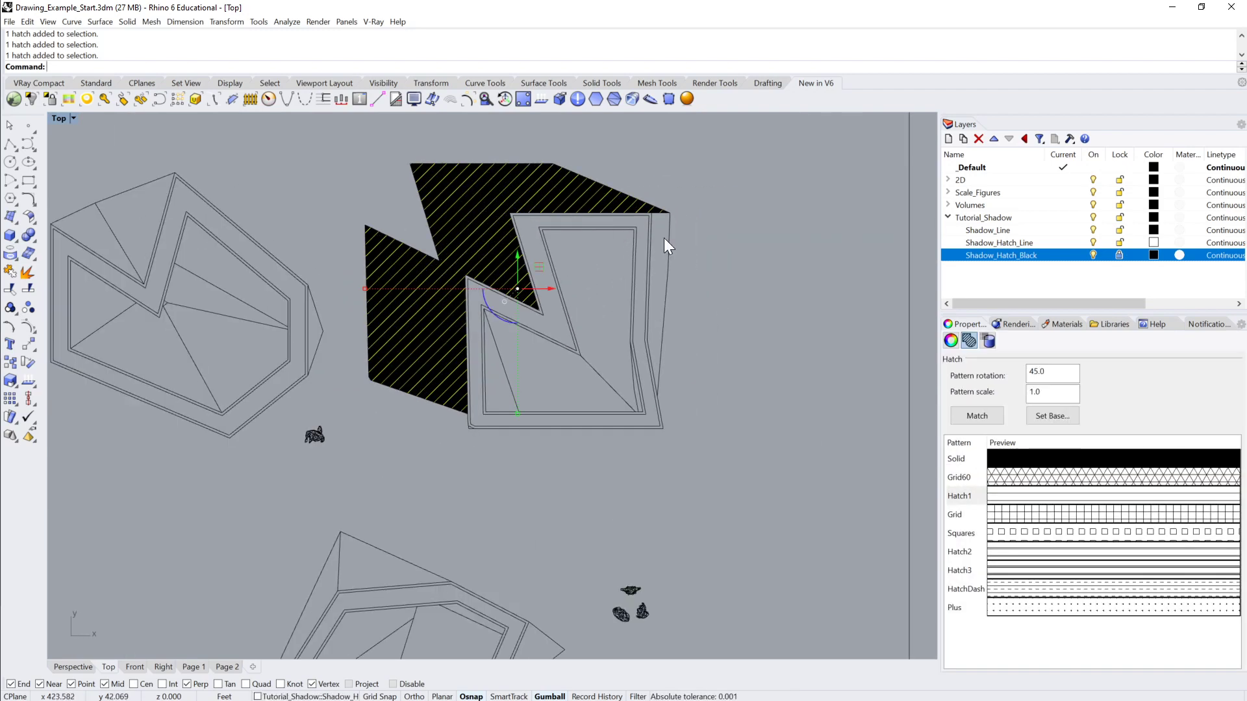
click(1044, 392)
text(5)
key(Return)
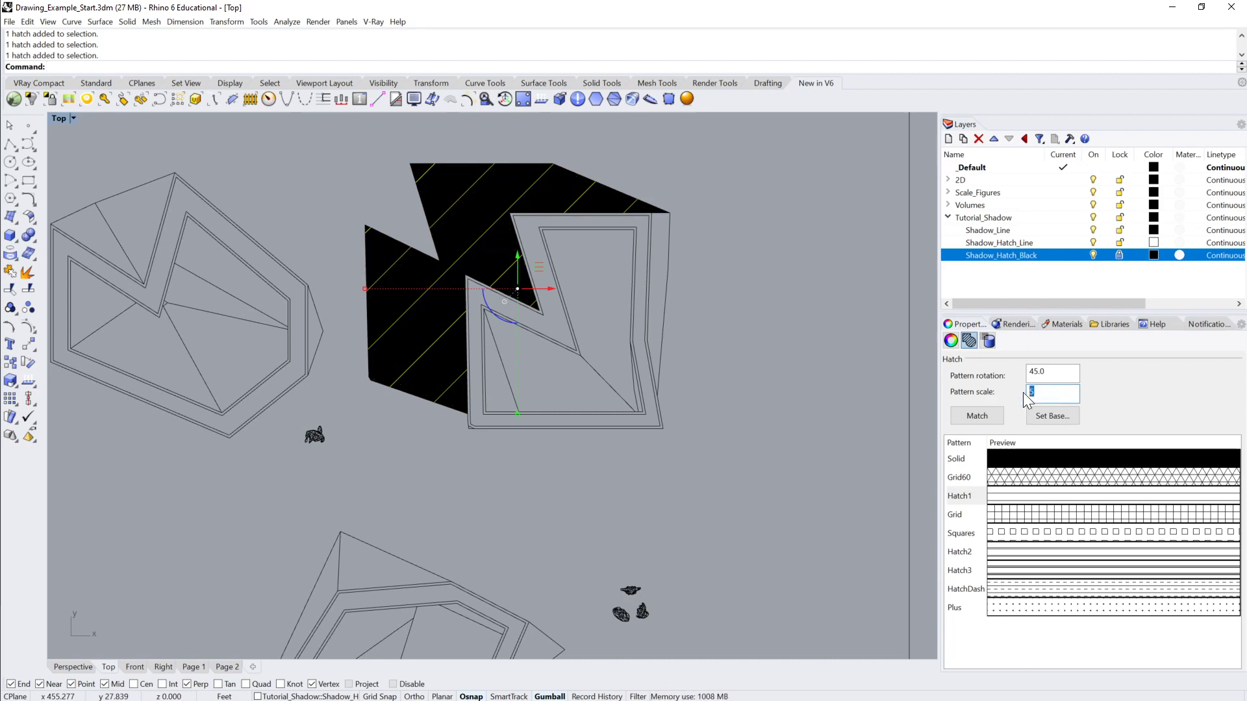
key(ctrl+z)
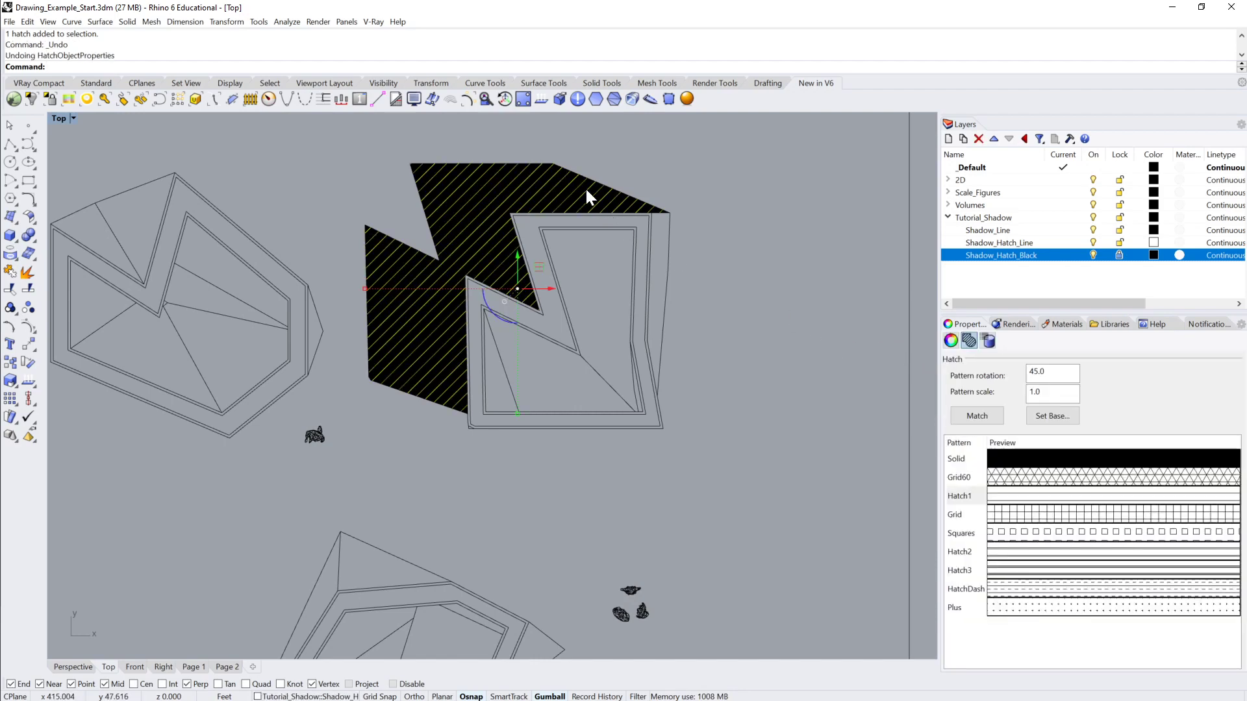
Step: Set the pattern scale of the diagonal Hatch1 shadow hatch to 0.25 for denser lines
drag(1048, 395, 985, 387)
text(.25)
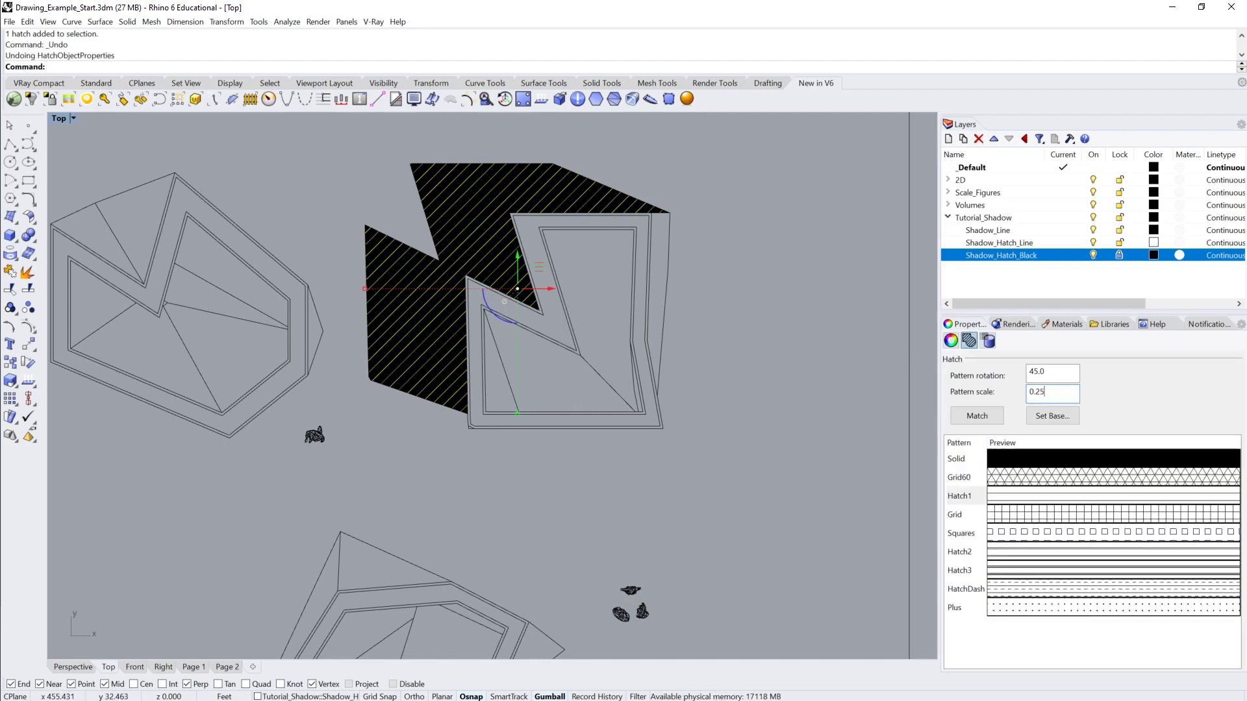
key(Return)
scroll(555, 210, up, 4)
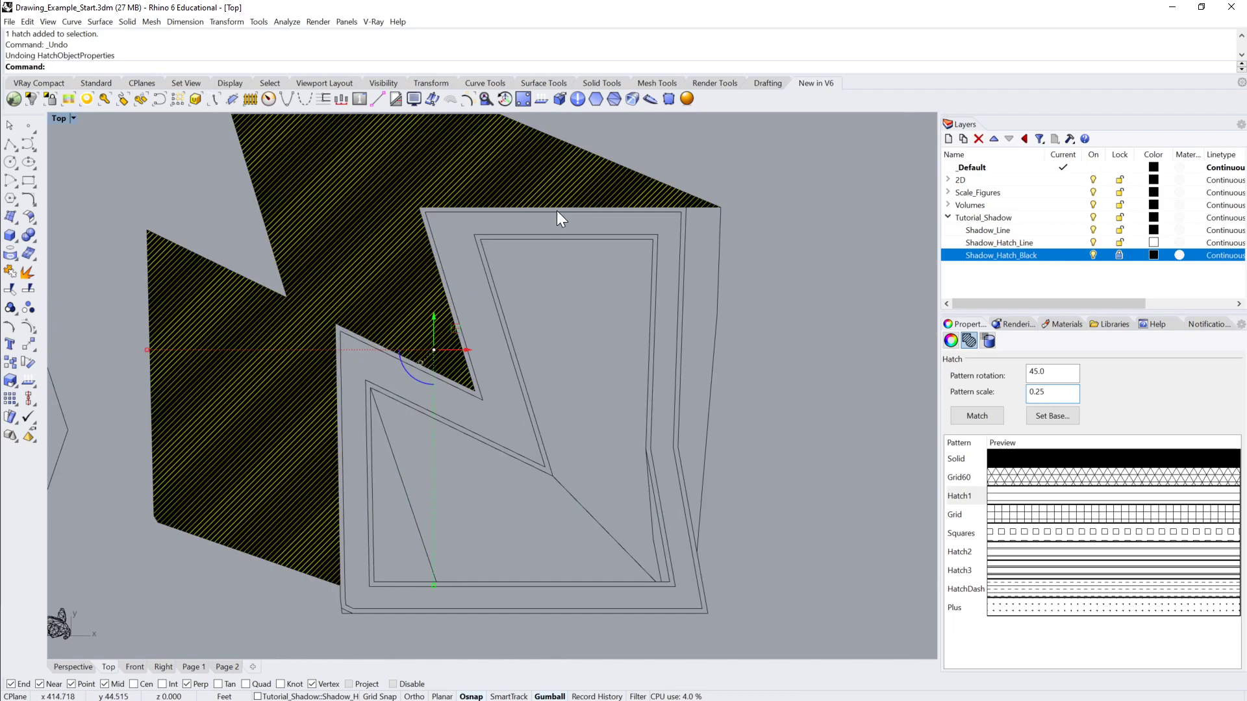
key(Escape)
Step: Delete the Hatch1 line hatch from the upper-right building's shadow, leaving the solid black fill
scroll(609, 200, up, 2)
click(610, 202)
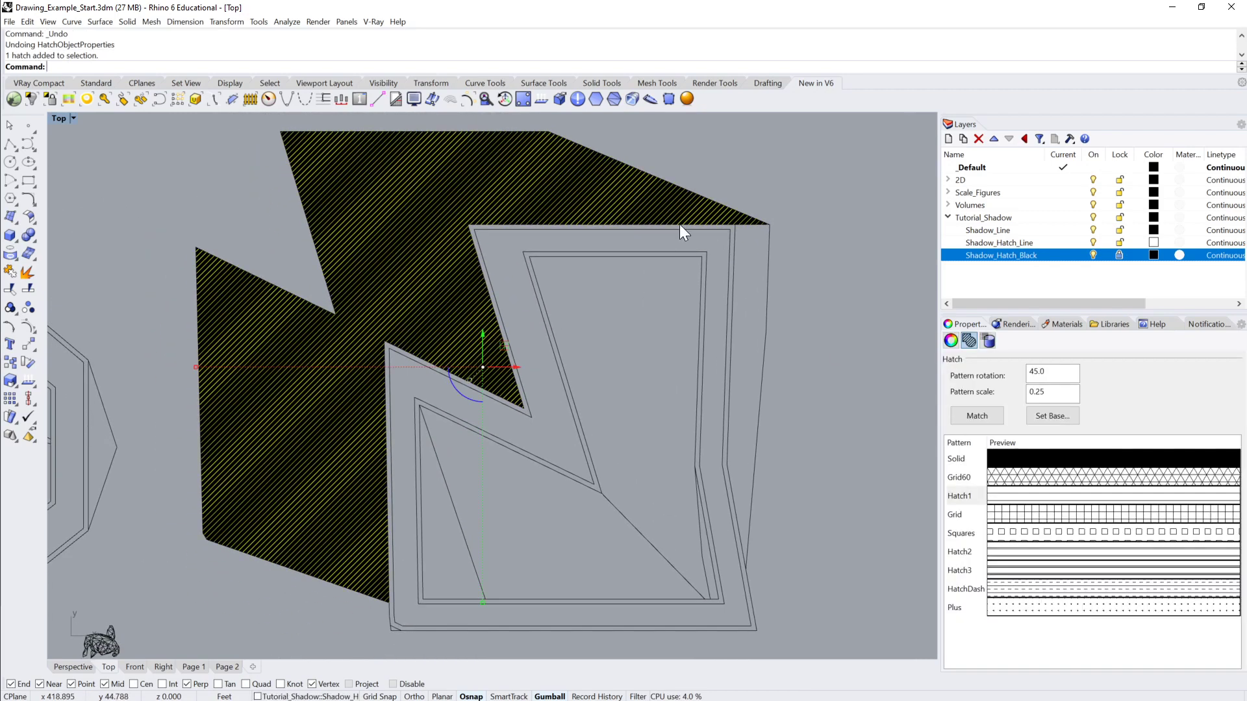
key(Delete)
scroll(704, 226, down, 5)
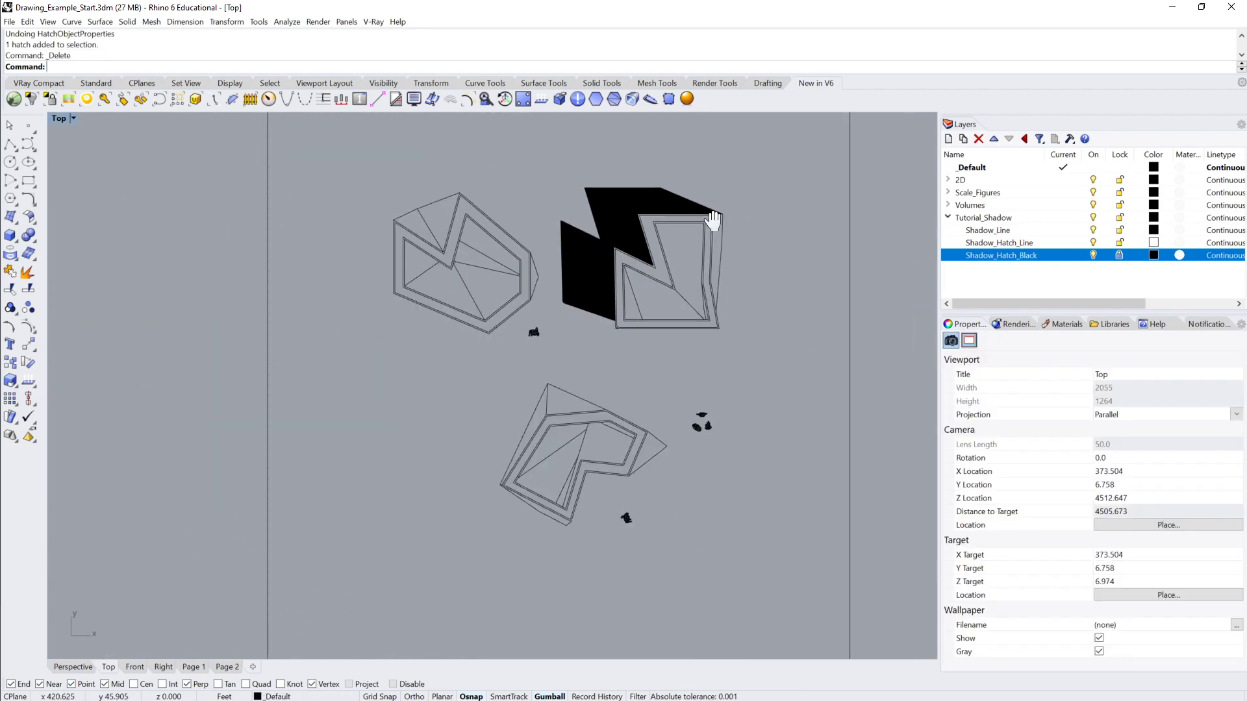
scroll(551, 202, up, 3)
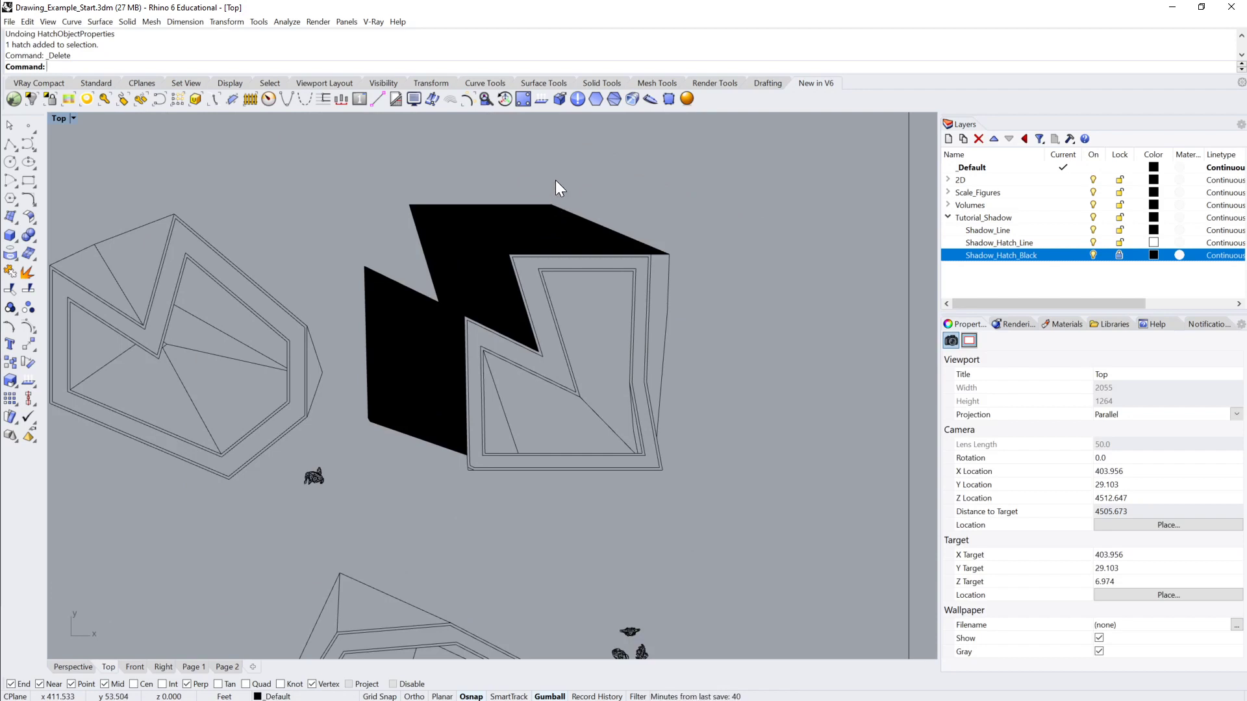
scroll(553, 205, down, 3)
scroll(626, 195, up, 3)
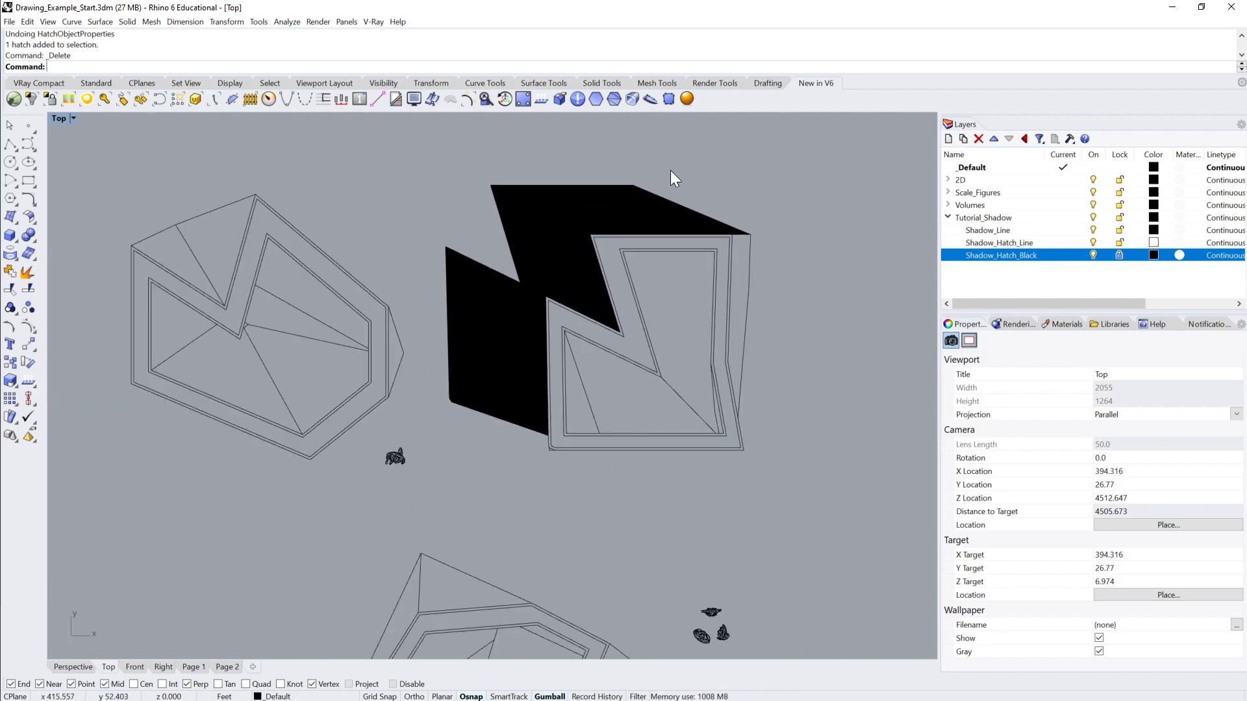
Step: Delete the Tutorial_Shadow layer together with all its sublayers and the objects on them
drag(670, 171, 557, 200)
click(715, 202)
right_drag(715, 202, 688, 200)
click(980, 217)
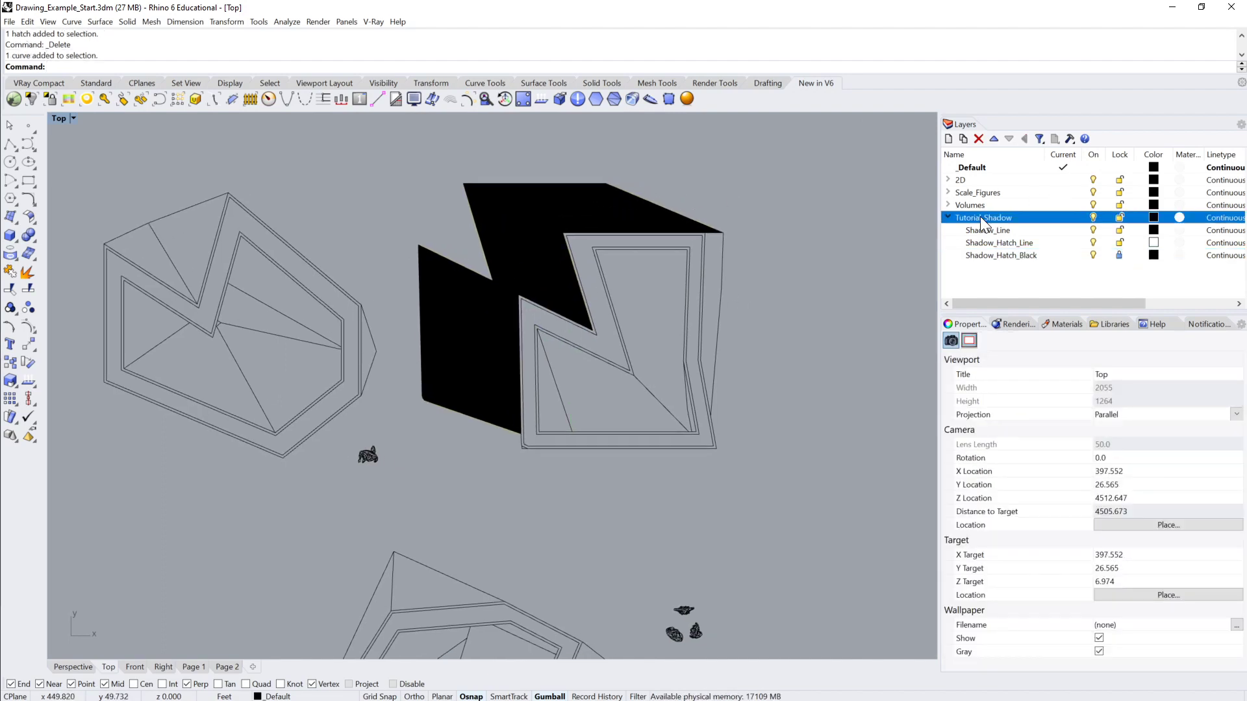
click(978, 138)
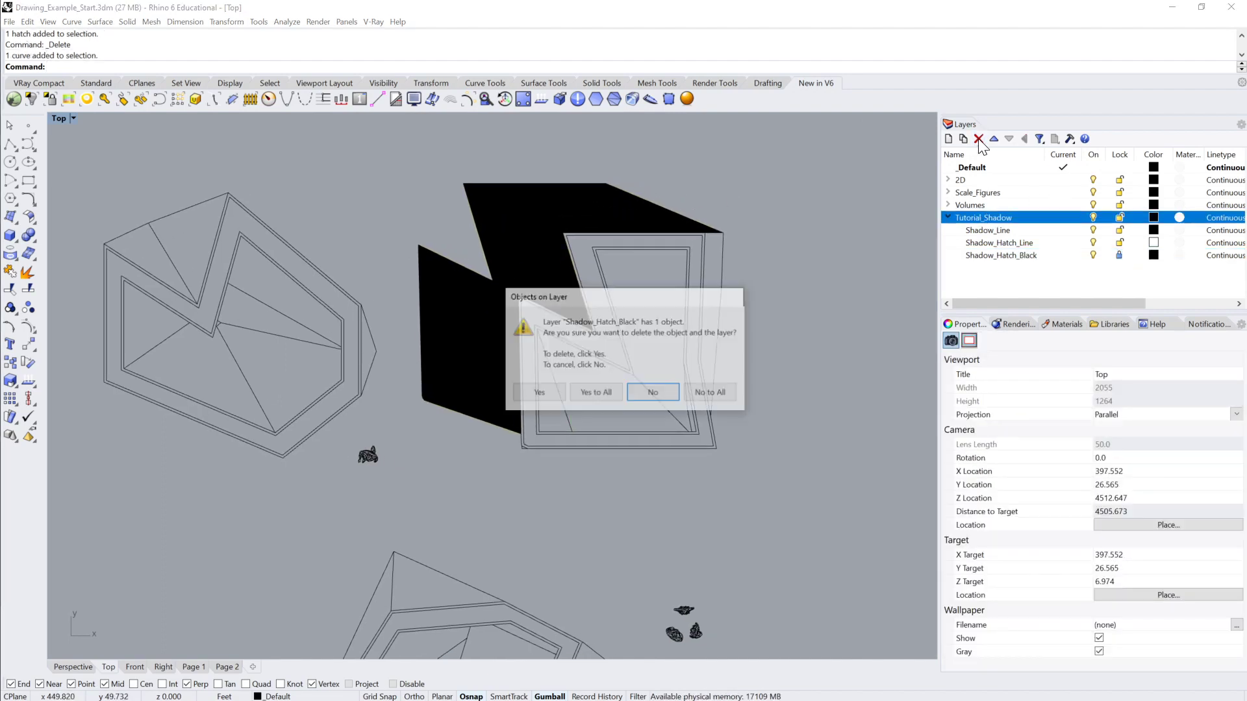
click(599, 391)
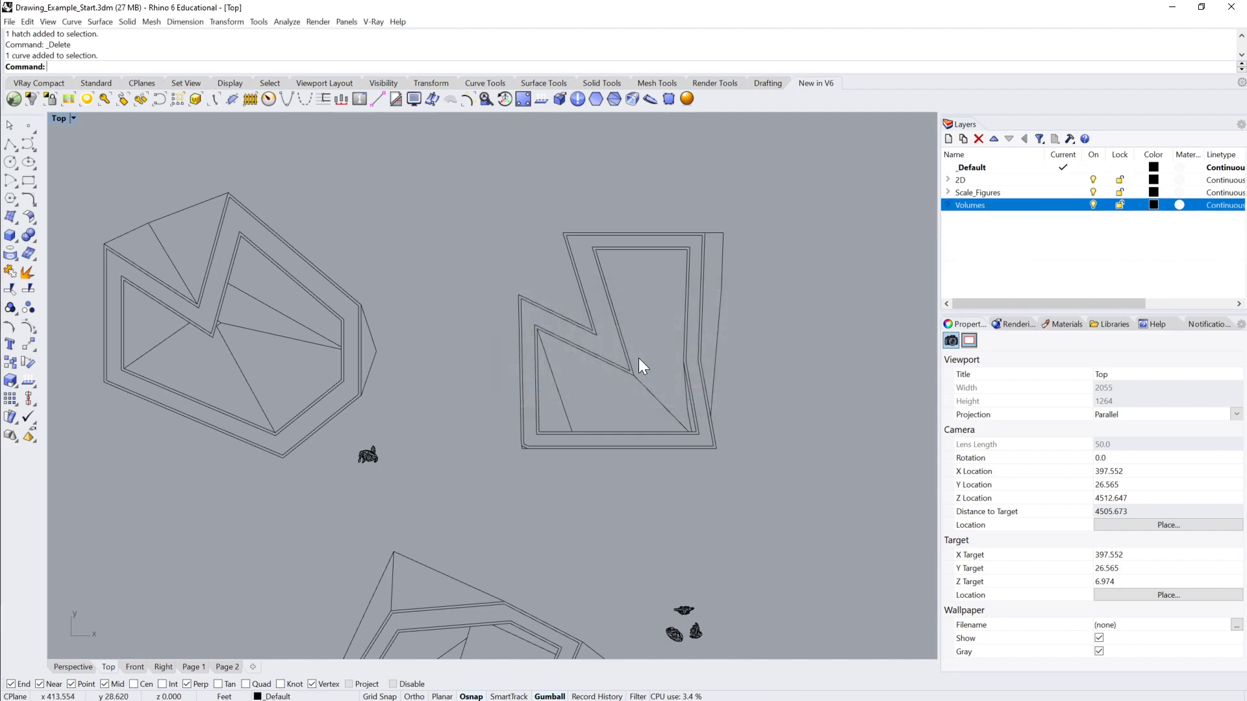
Step: Turn on the Shadow_Line, Shadow_Hatch and Shadow_Hatch_Black sublayers of 2D to show the prepared plan shadows
right_drag(687, 280, 666, 335)
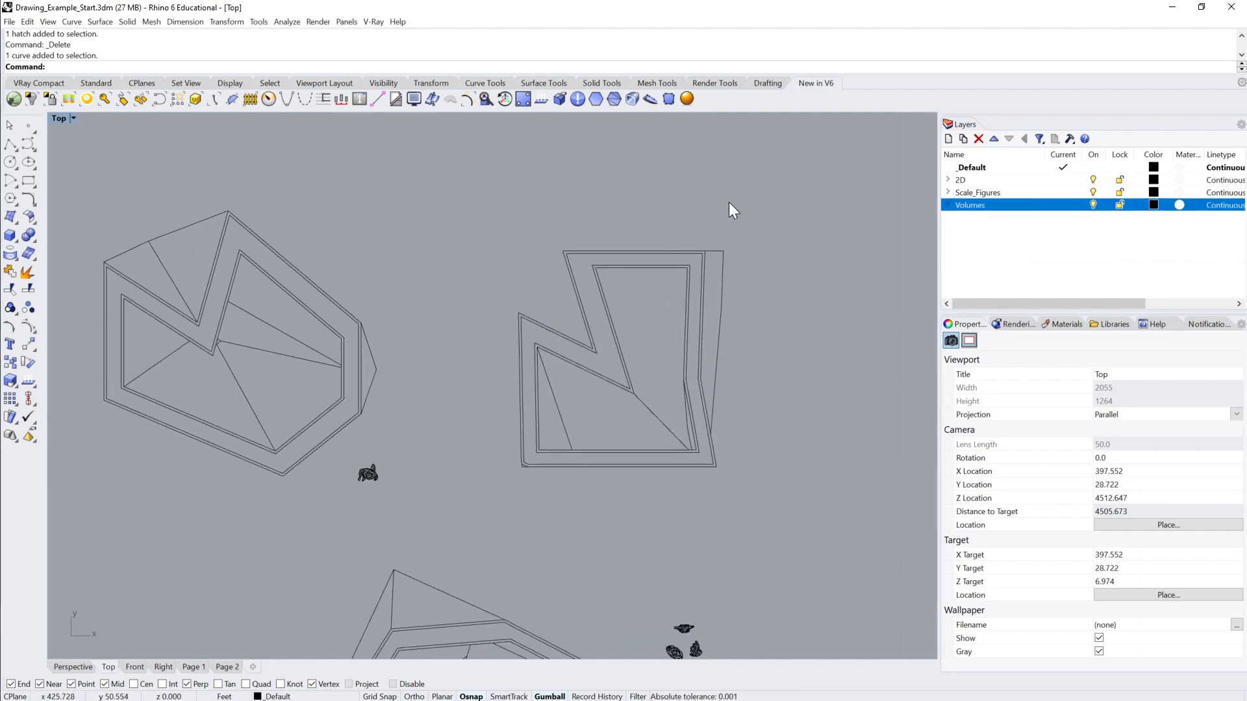
click(949, 182)
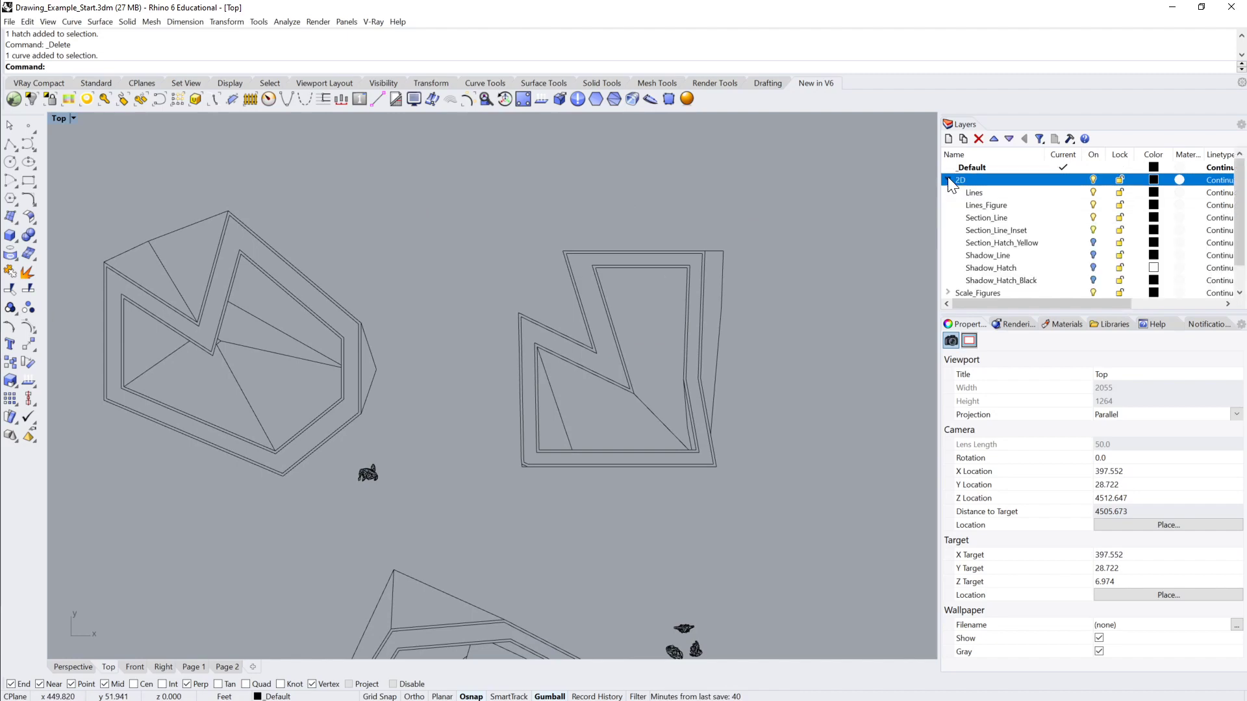
click(1062, 258)
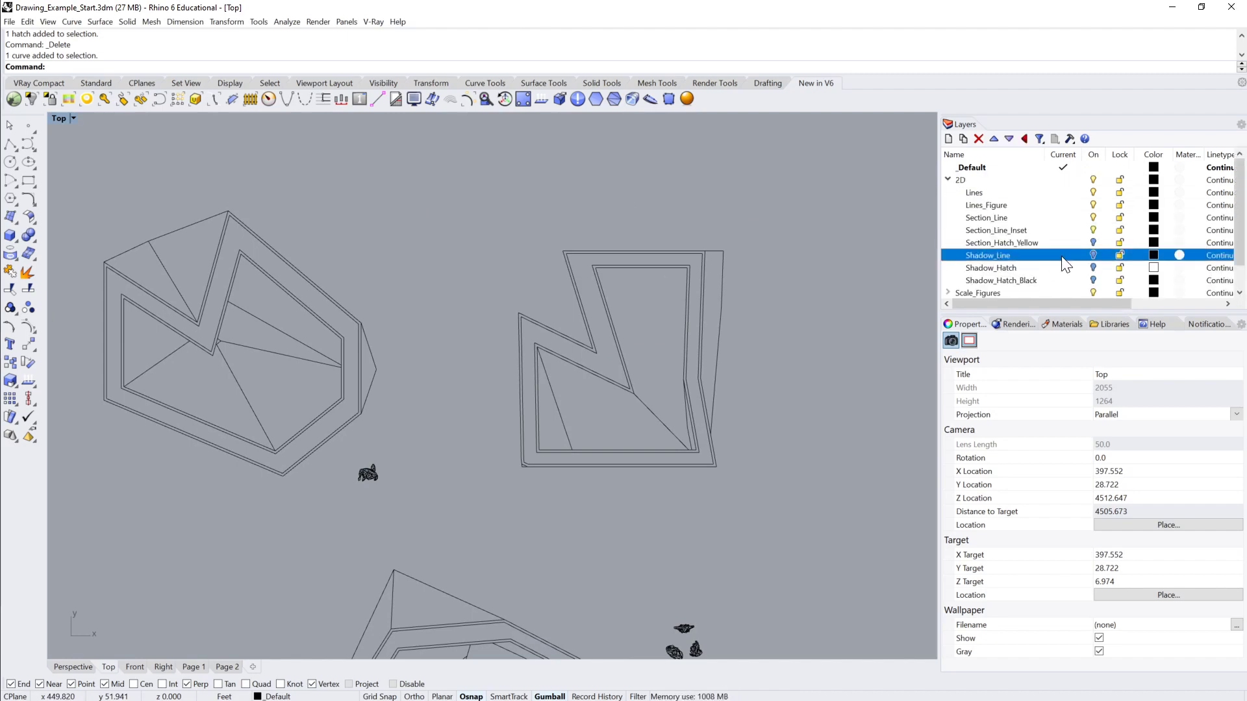
click(1093, 255)
click(1094, 268)
click(1094, 280)
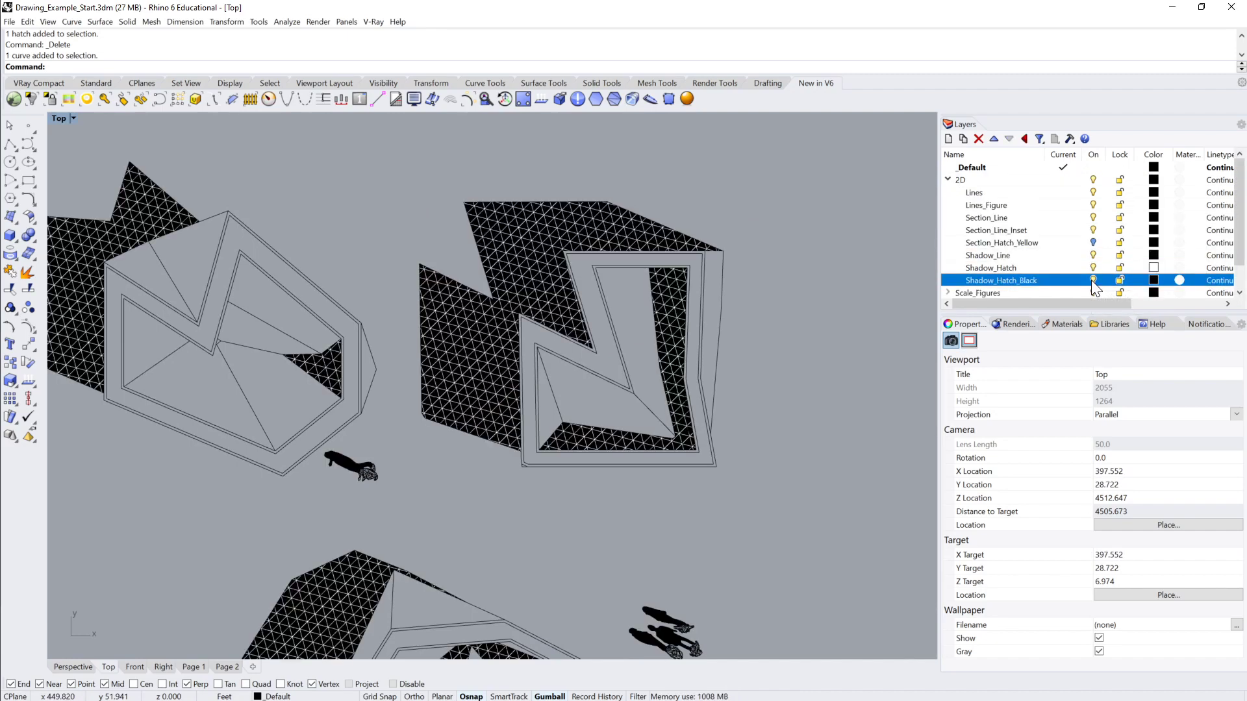
scroll(772, 297, down, 2)
scroll(741, 279, up, 4)
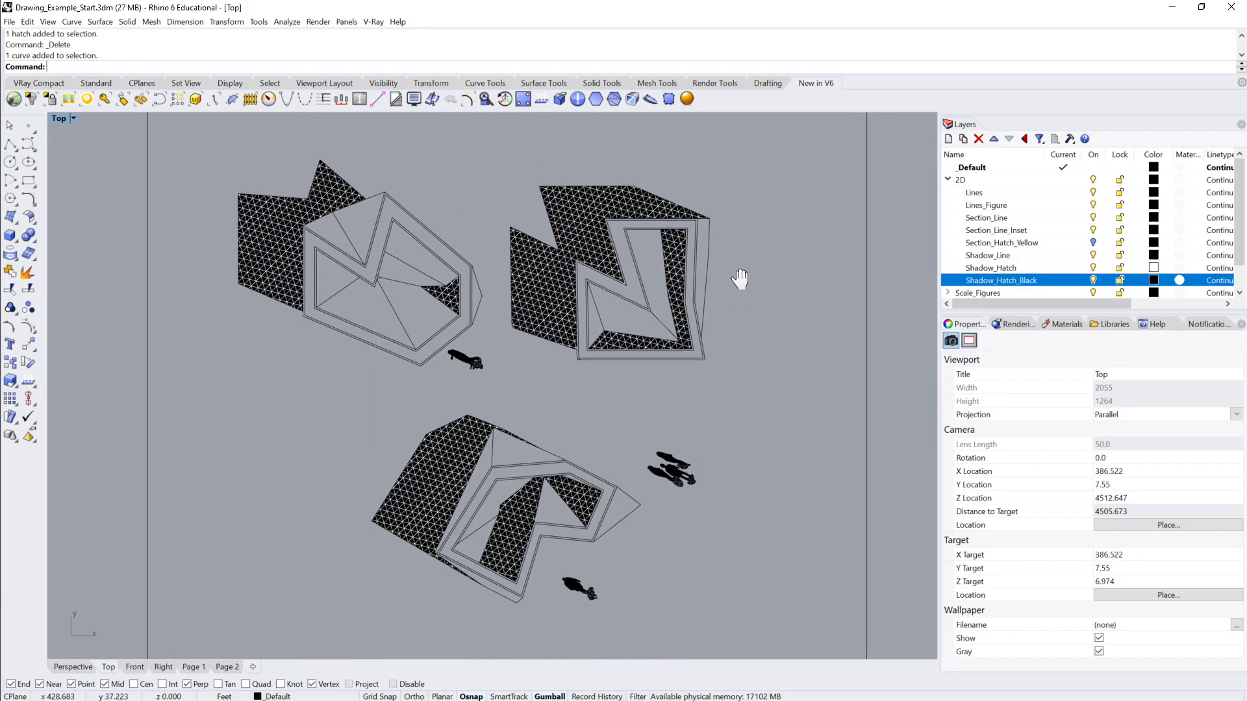
scroll(523, 237, up, 4)
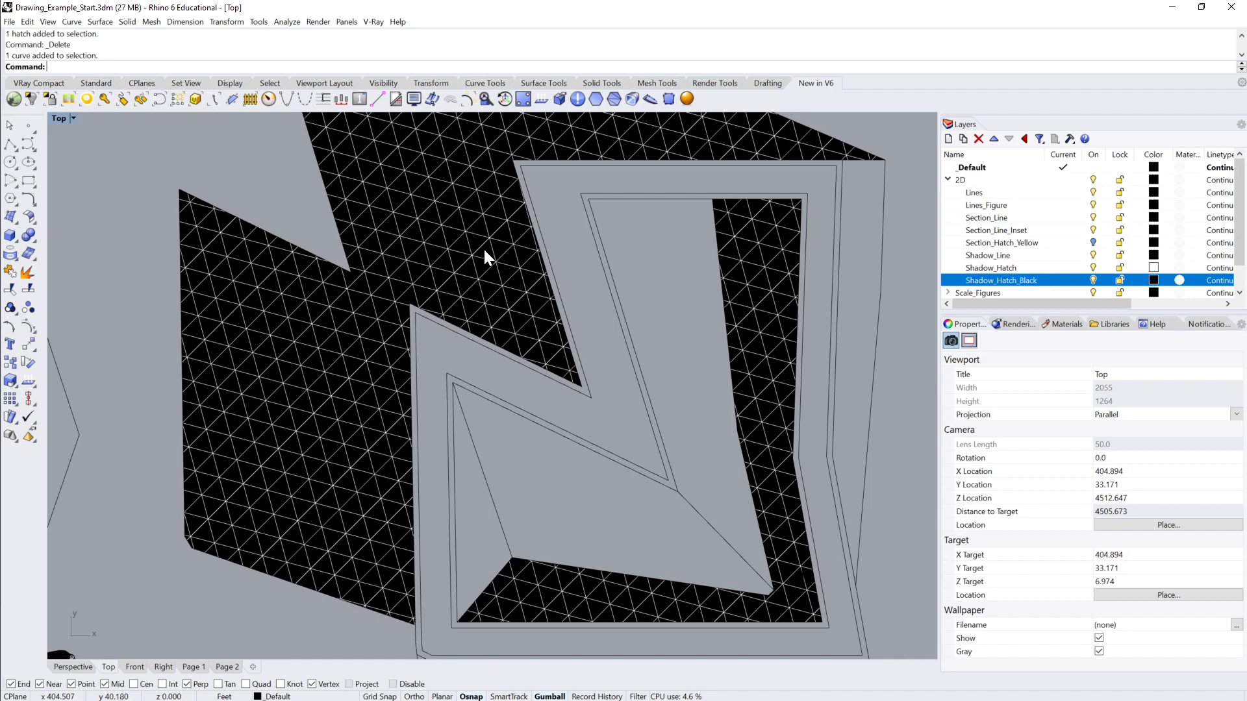
Step: Lock the Shadow_Hatch_Black sublayer of 2D so the solid fills cannot be picked
click(482, 247)
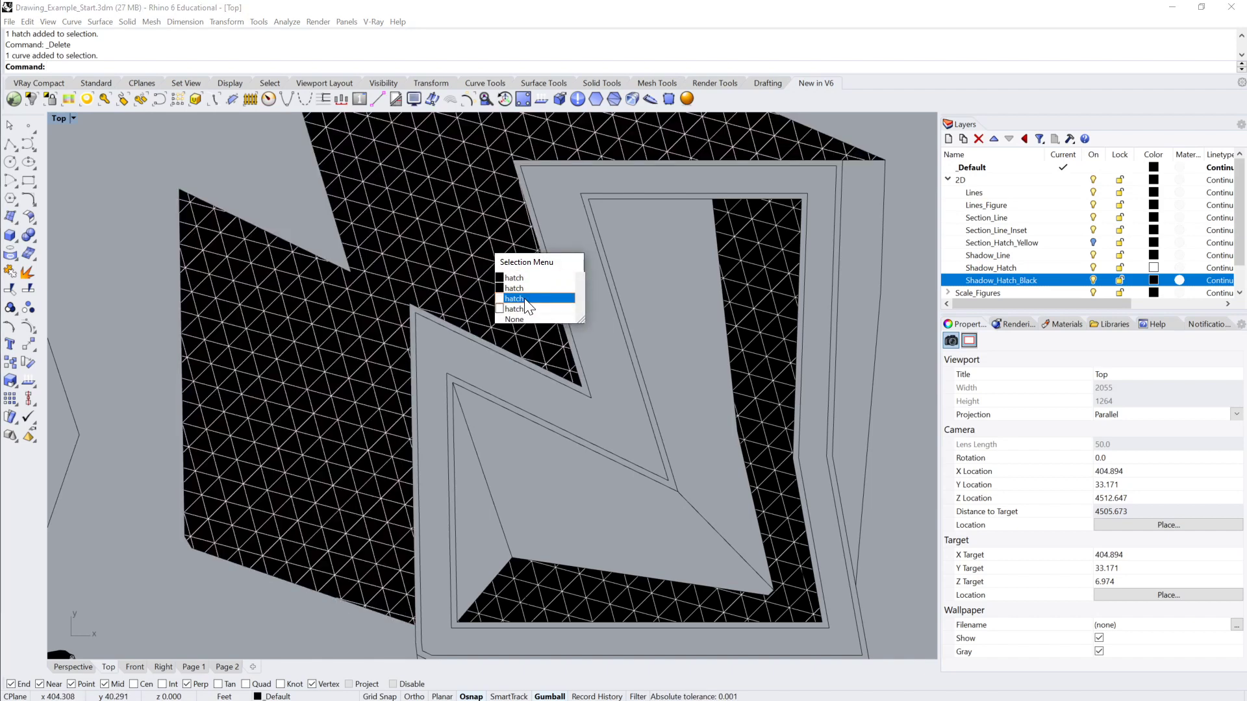
click(1175, 268)
click(1119, 280)
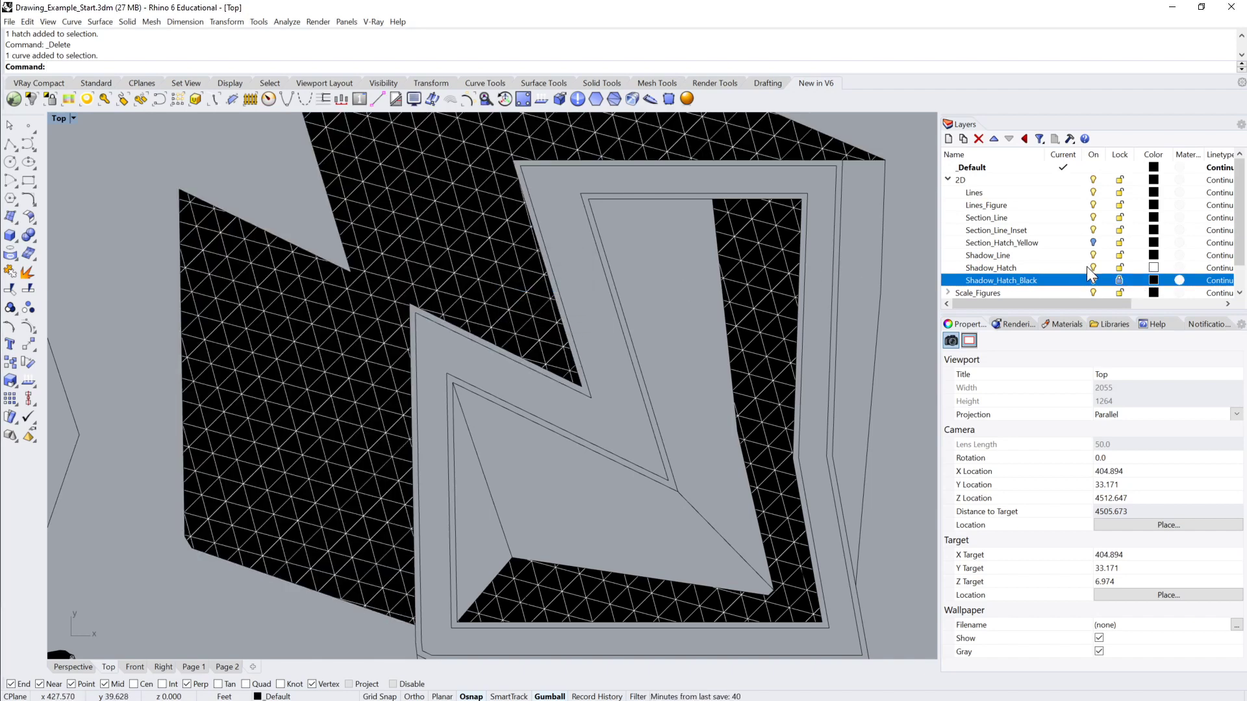
Step: Set the pattern rotation of one of the overlapping Grid60 hatches in the upper-right building's shadow to 90
click(492, 248)
click(539, 273)
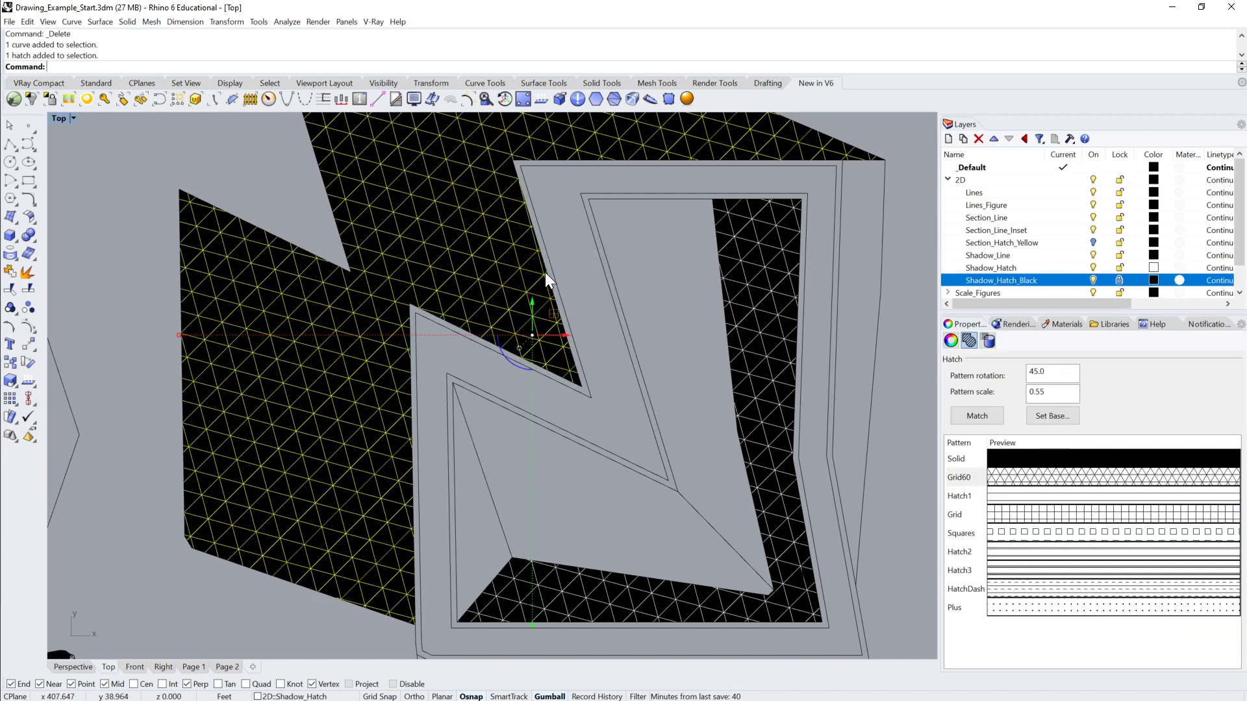
double_click(1039, 371)
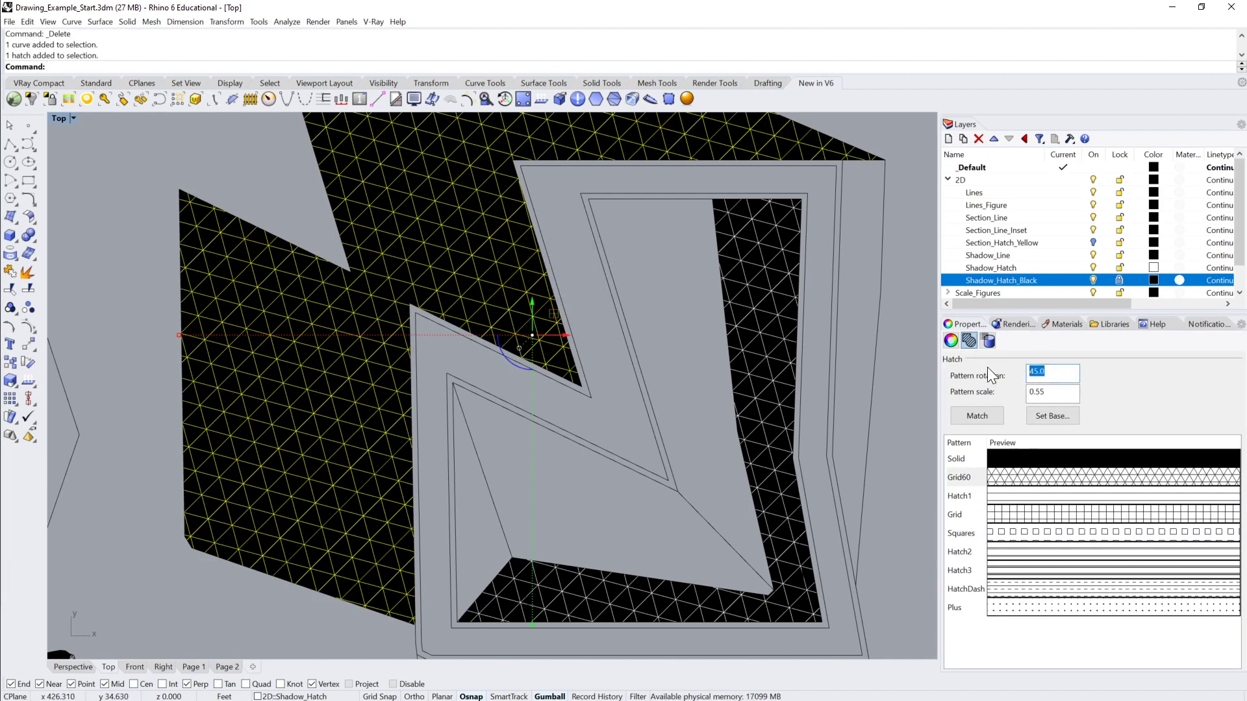
text(90)
key(Return)
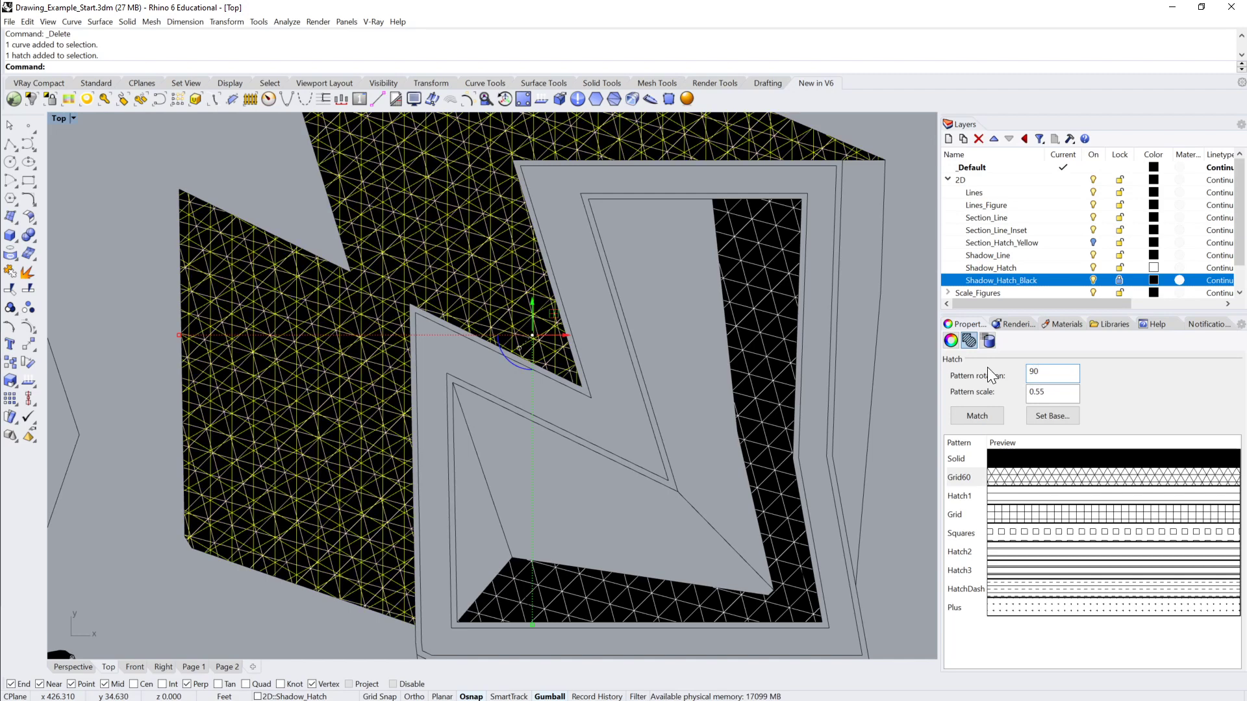
click(903, 368)
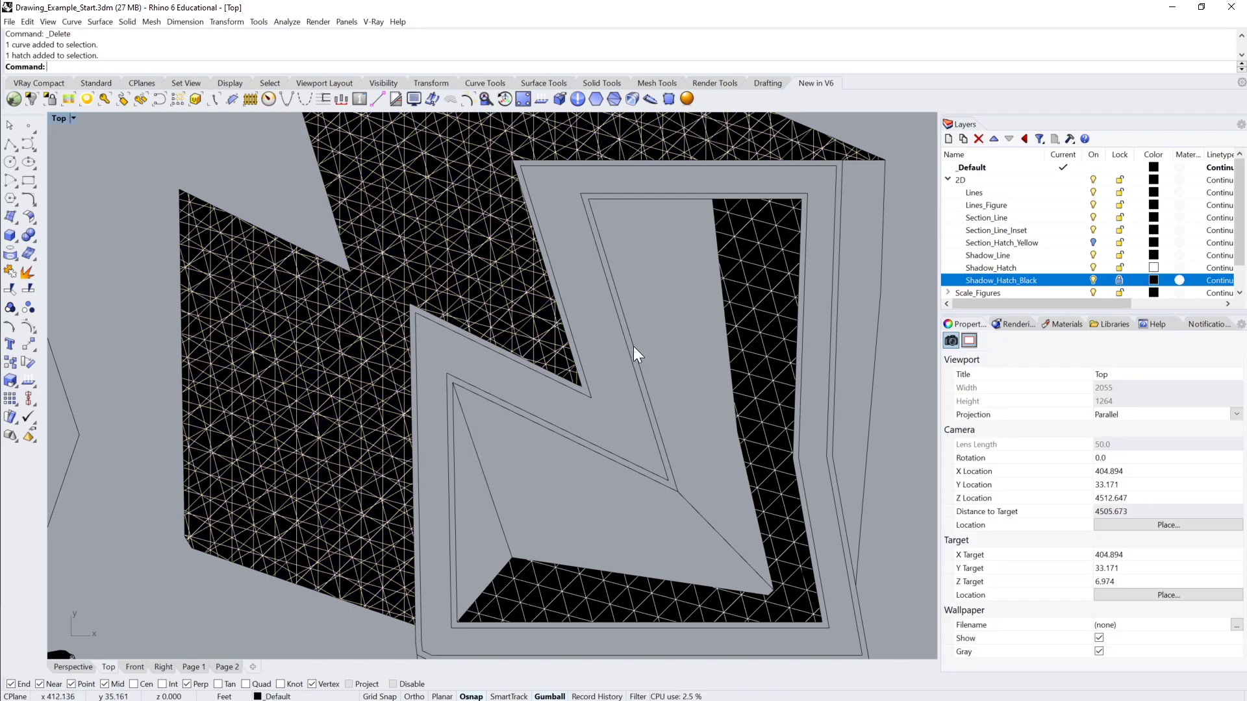
click(1026, 269)
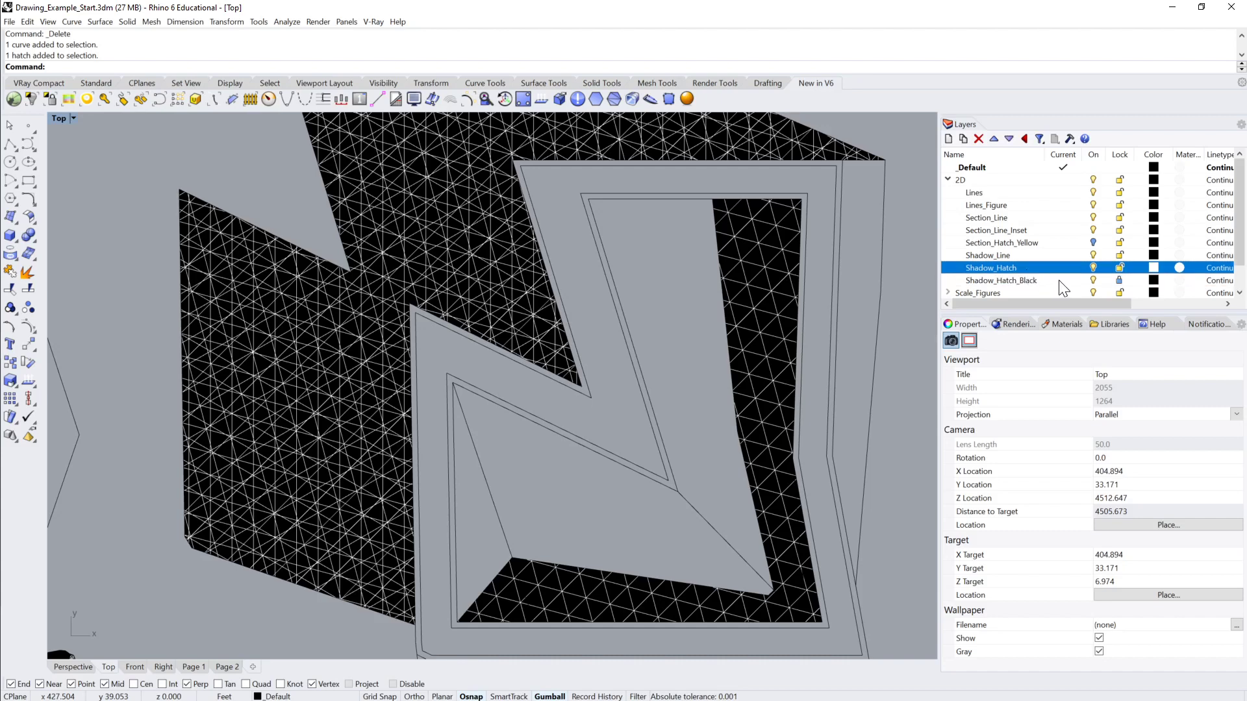
Step: Delete one of the two overlapping Grid60 hatches in the upper-right building's shadow
click(488, 280)
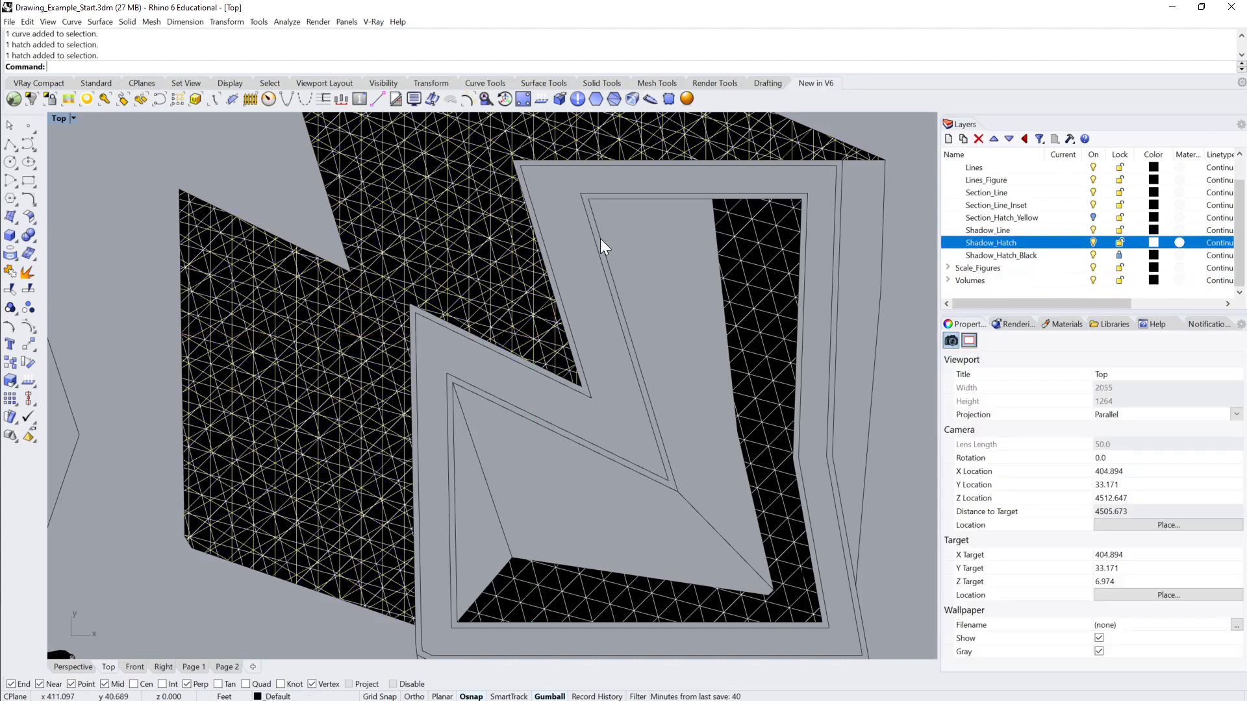
click(489, 252)
key(Delete)
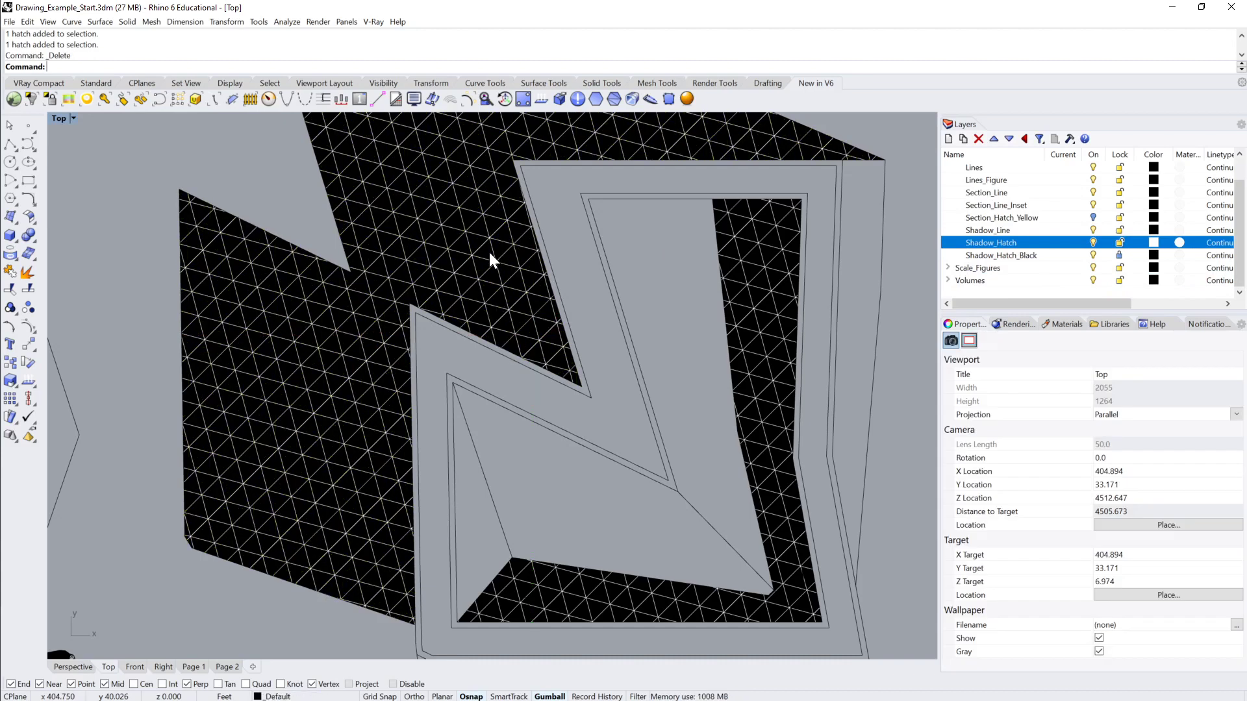
Step: Try a pattern rotation of 90 on the remaining Grid60 hatch in the upper-right building's shadow, and undo it
click(491, 252)
double_click(1052, 372)
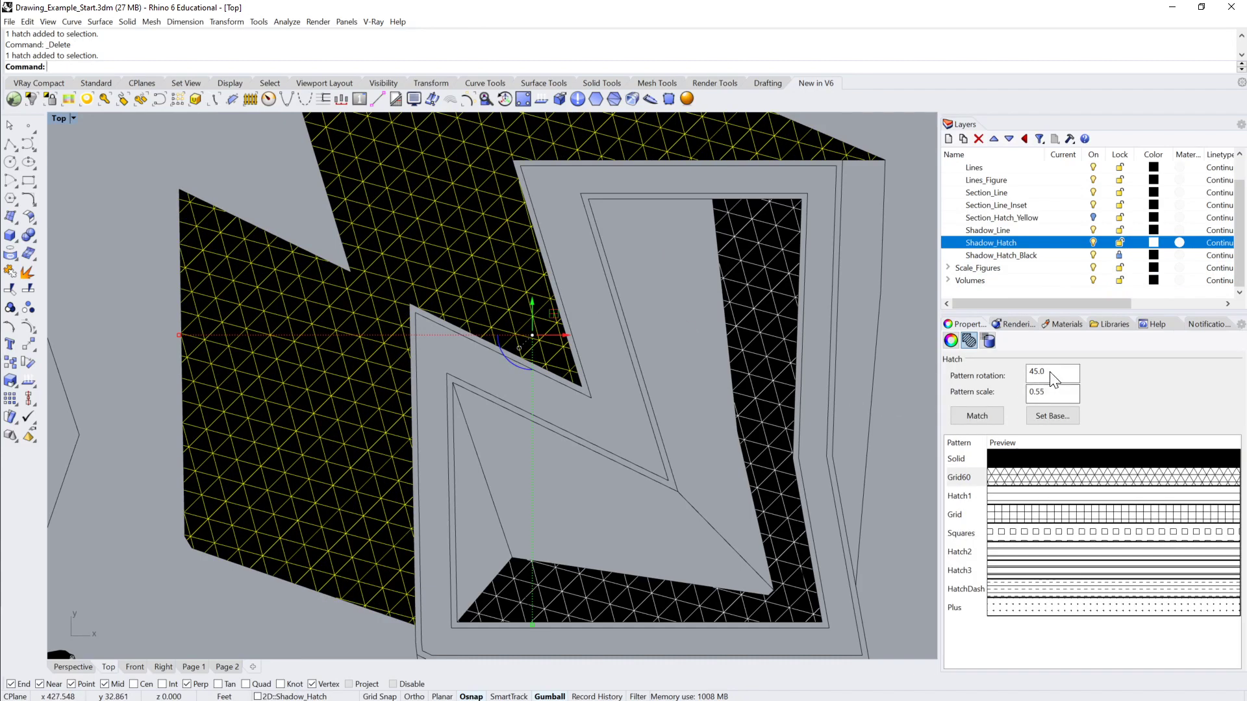
text(90)
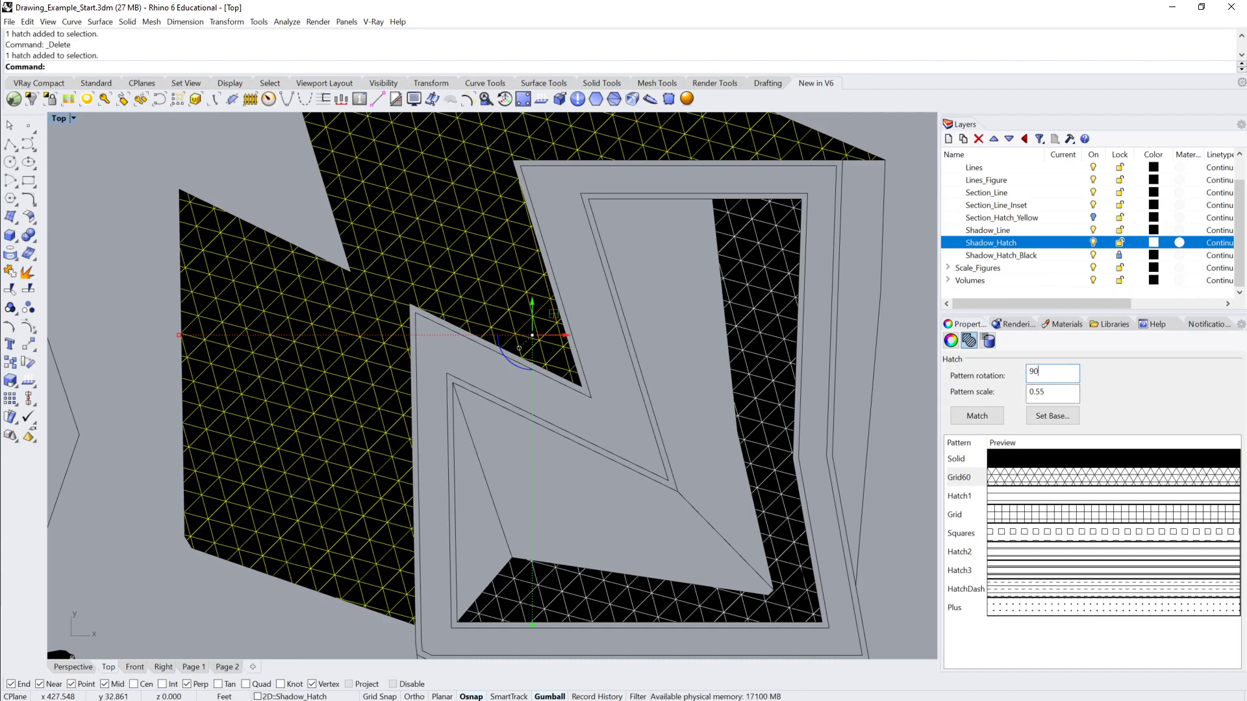
key(Return)
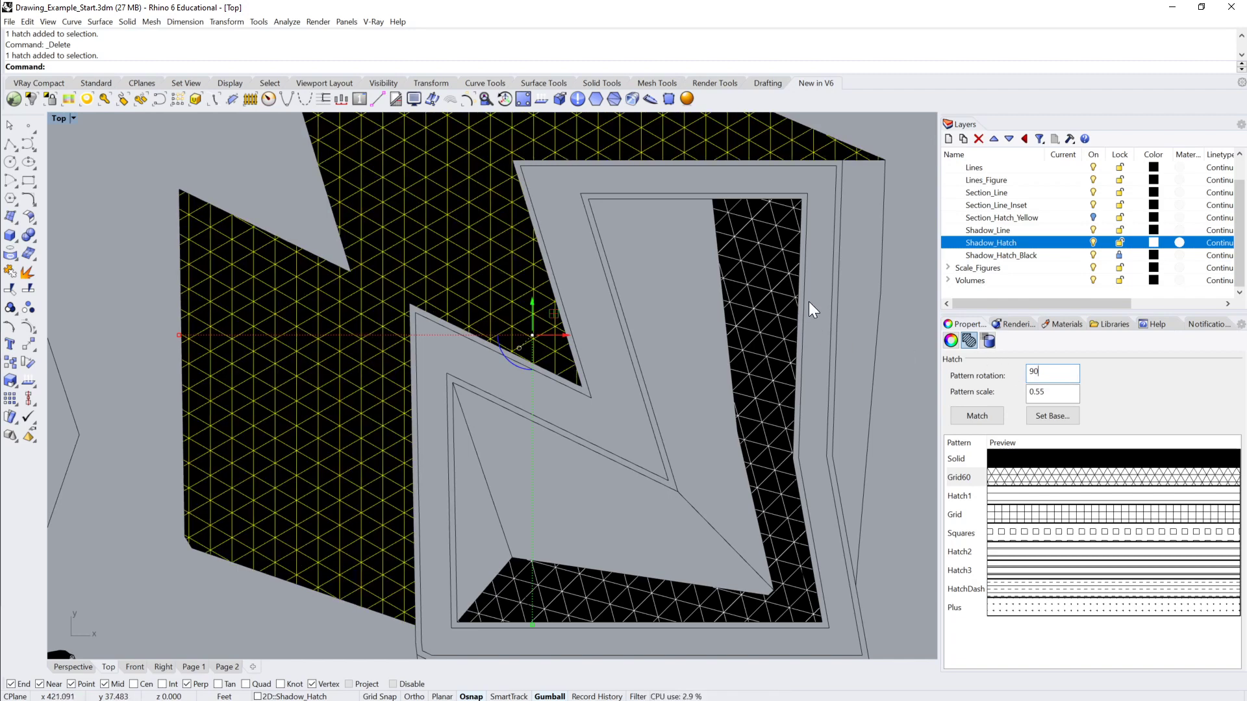
key(ctrl+z)
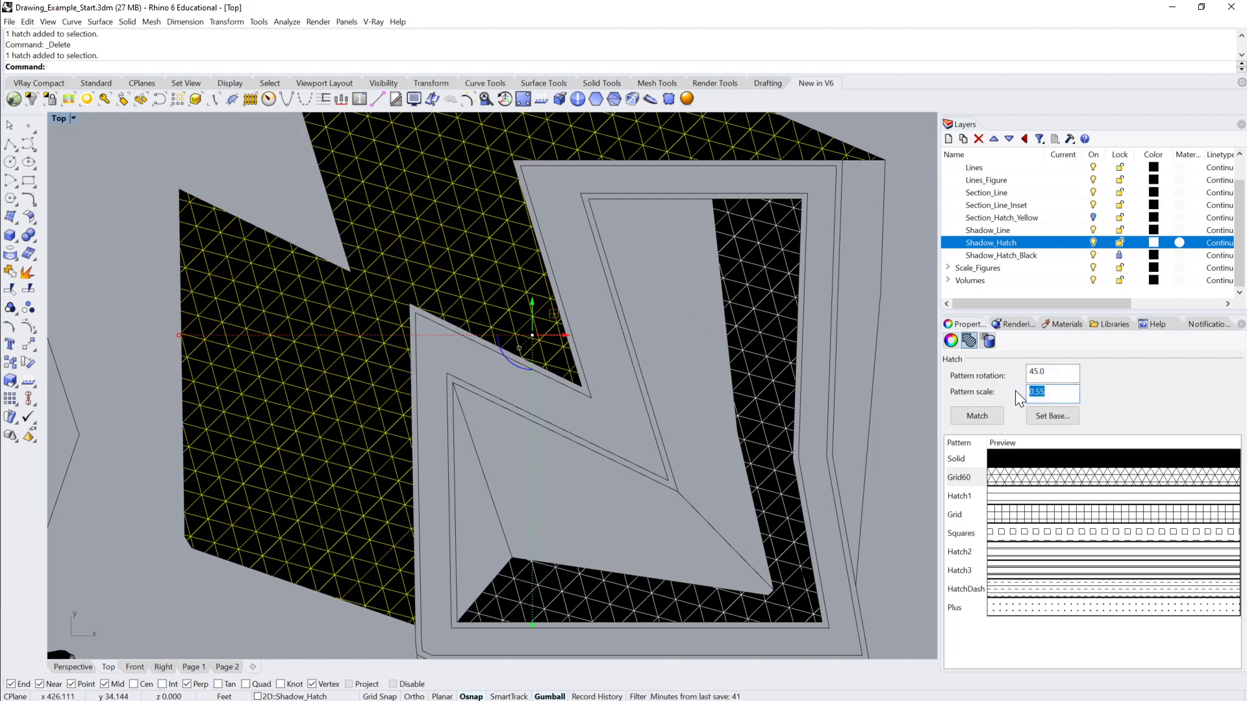
Step: Try a pattern scale of 1 on the upper-right building's shadow hatch in the Top view, and undo it
text(1)
key(Return)
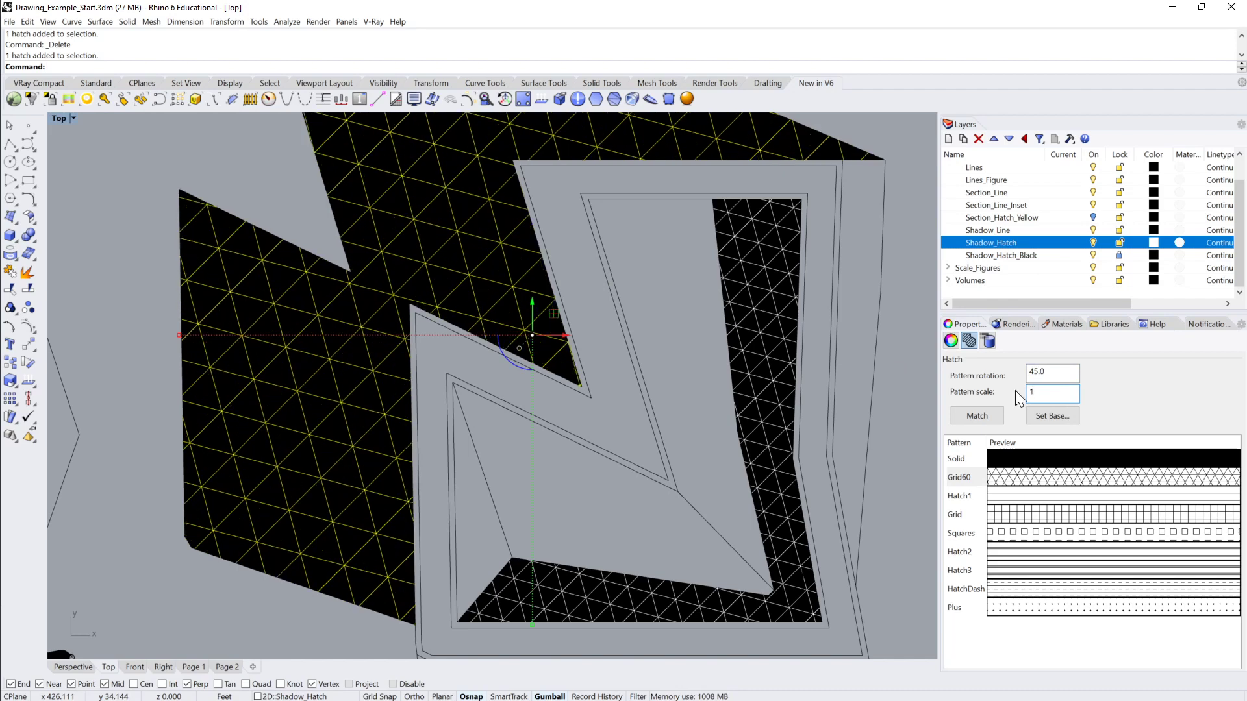
click(930, 413)
scroll(695, 305, down, 2)
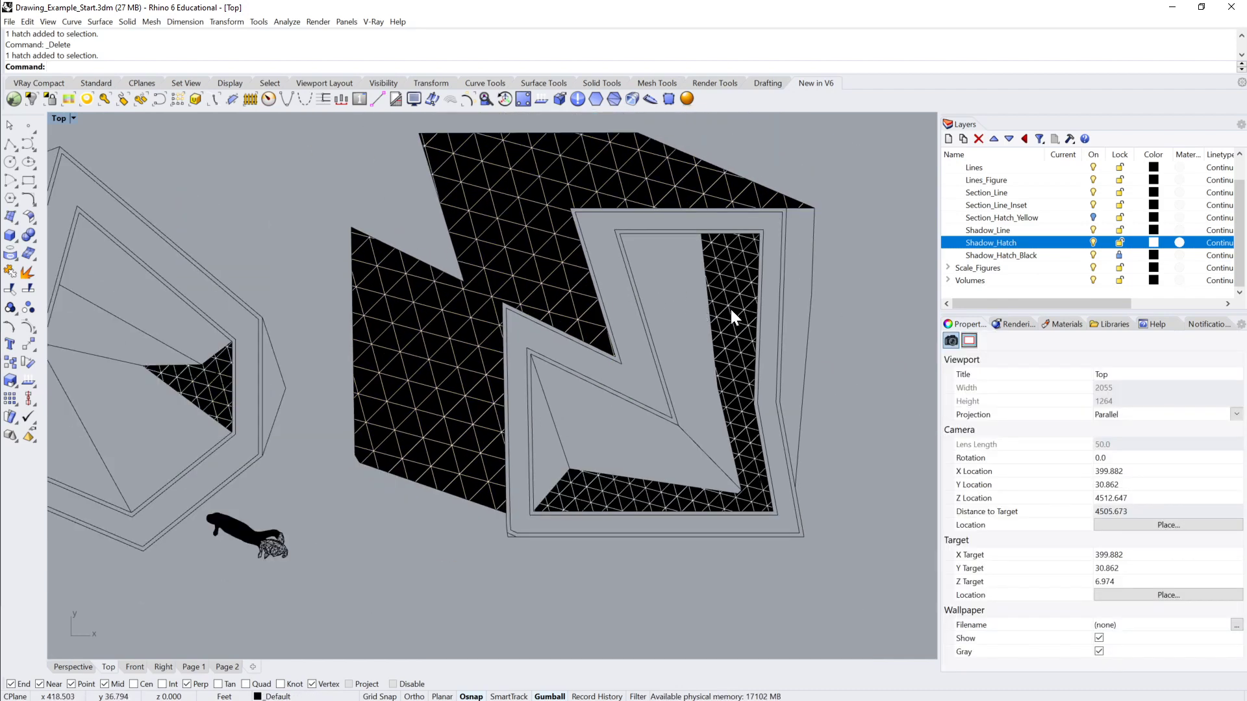
scroll(730, 310, up, 3)
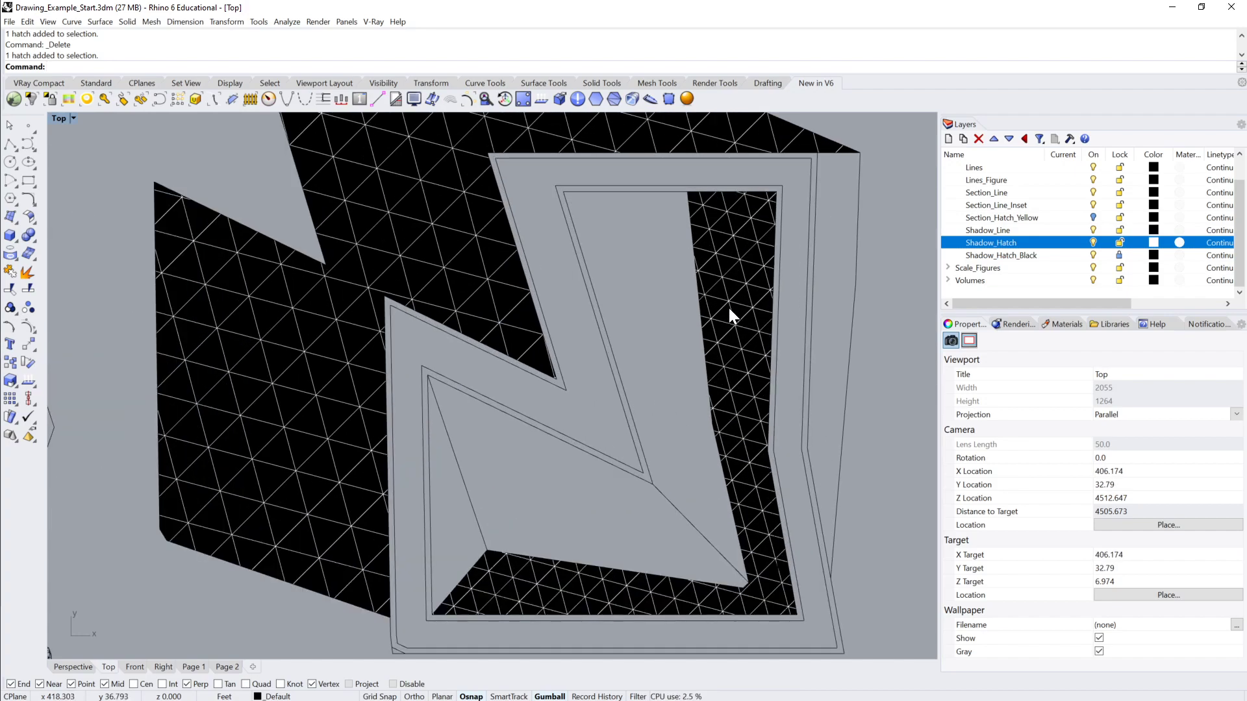
right_drag(729, 307, 716, 332)
key(ctrl+z)
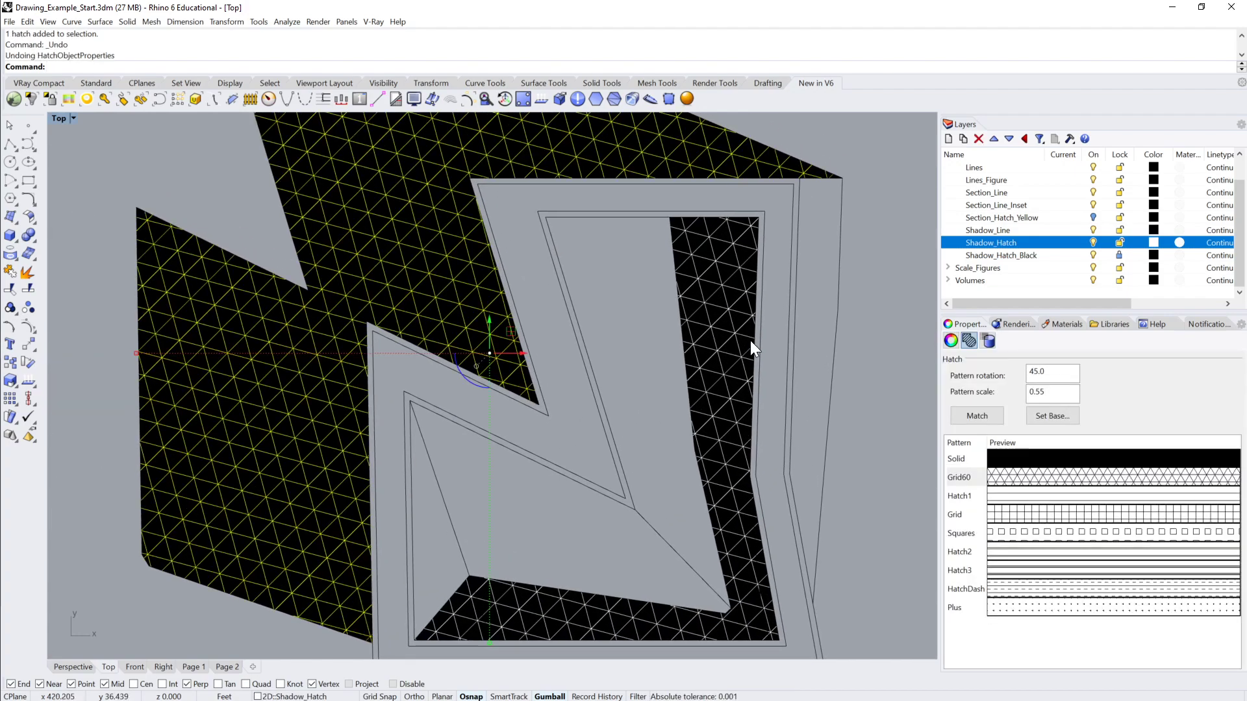
click(764, 342)
Step: Hide the grouped curves forming the vertical line inside the Page 1 detail, and return to the layout
scroll(763, 341, down, 3)
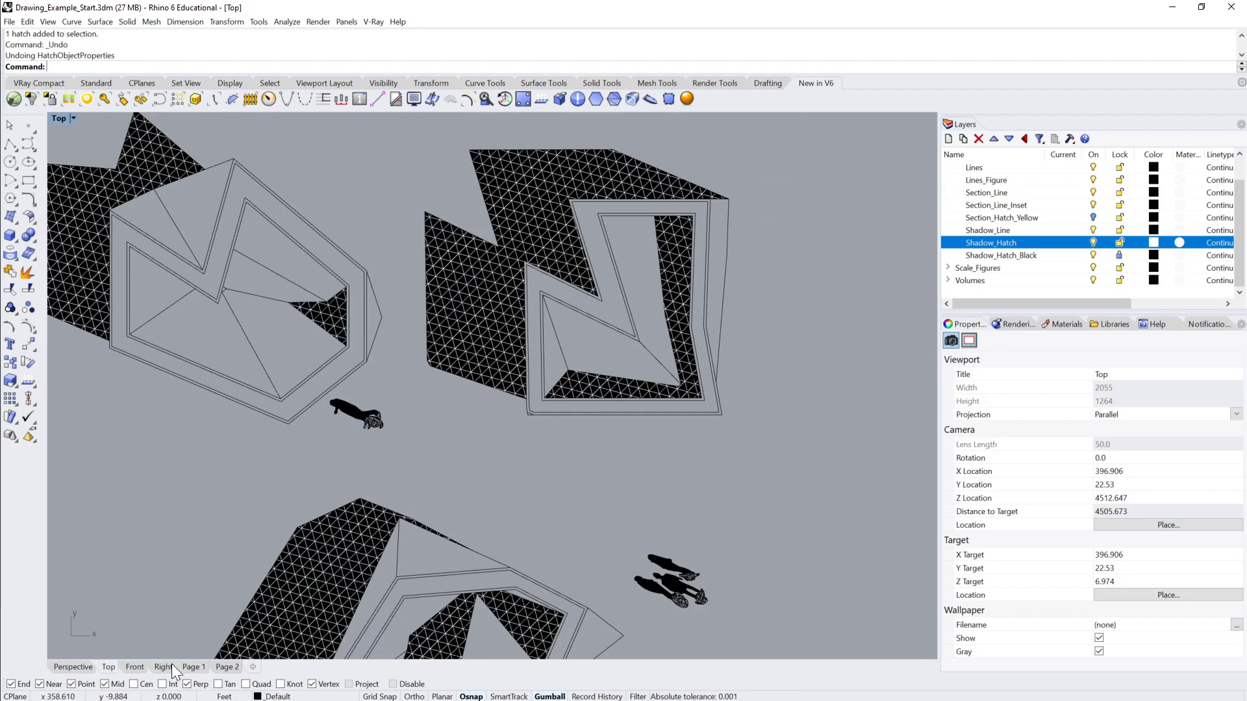
click(192, 667)
double_click(357, 404)
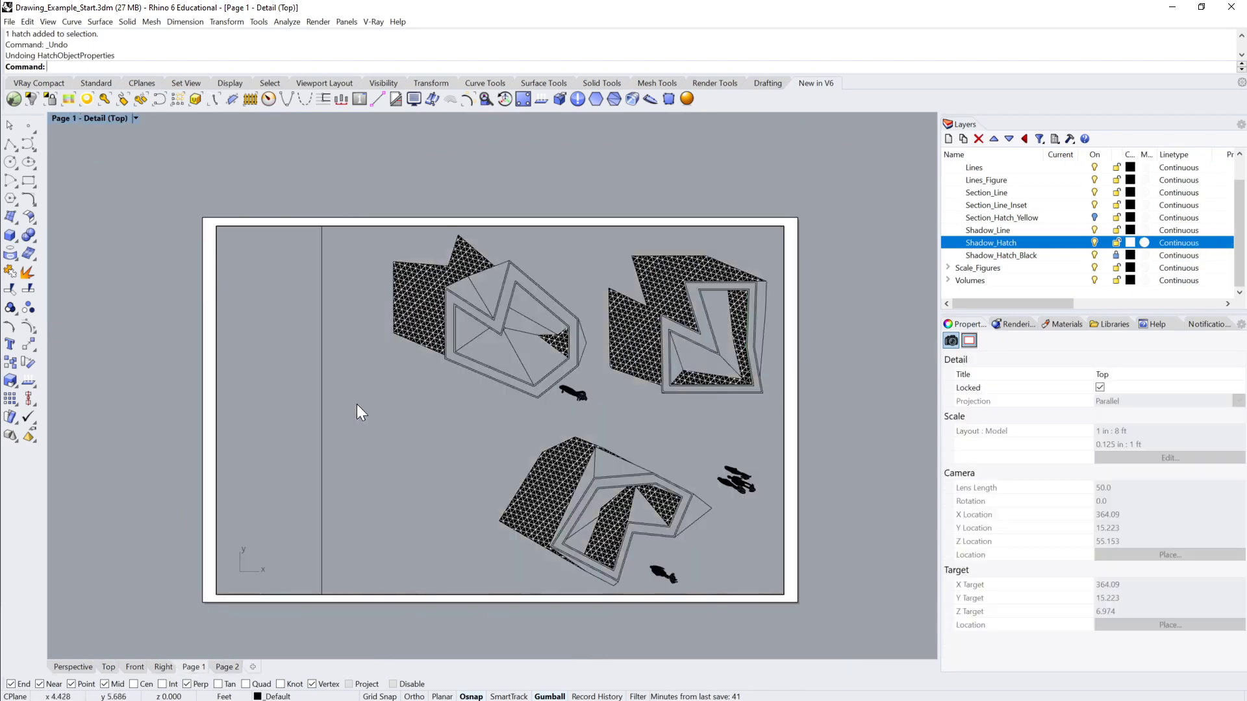
click(321, 407)
key(ctrl+h)
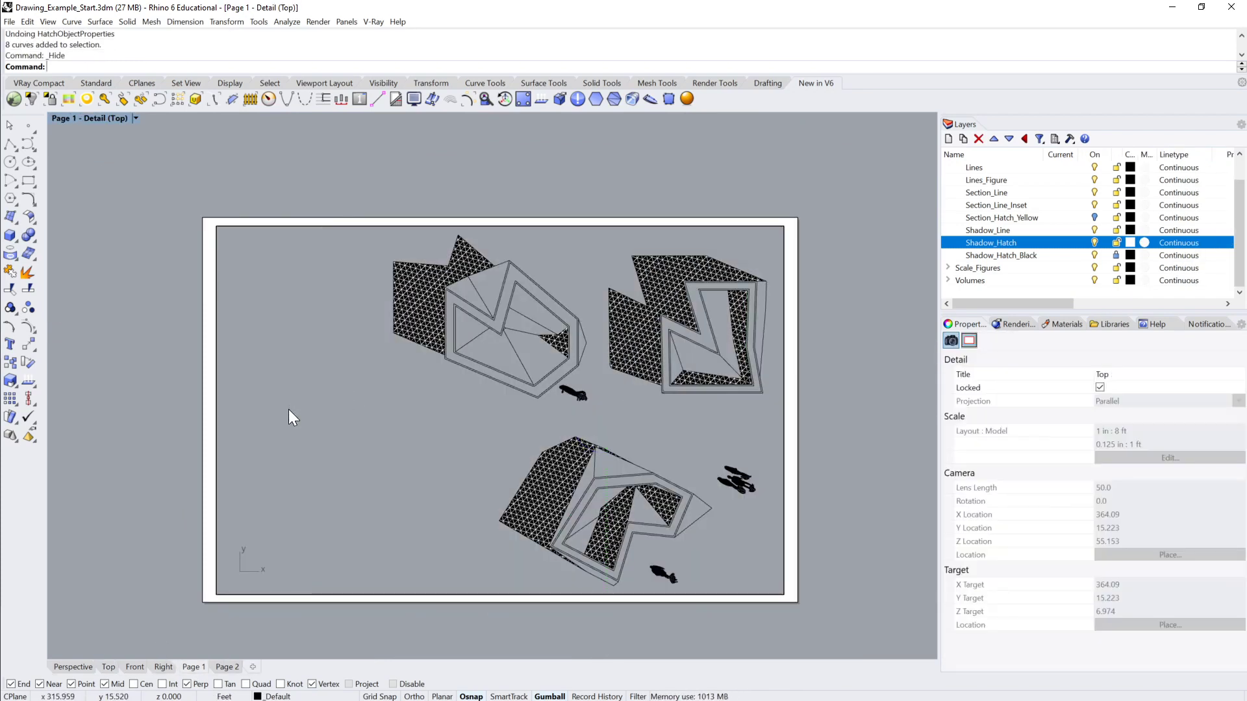
double_click(844, 341)
Step: Set the pattern scale of the upper-right building's shadow hatch to 1 from within the Page 1 detail
scroll(783, 303, up, 5)
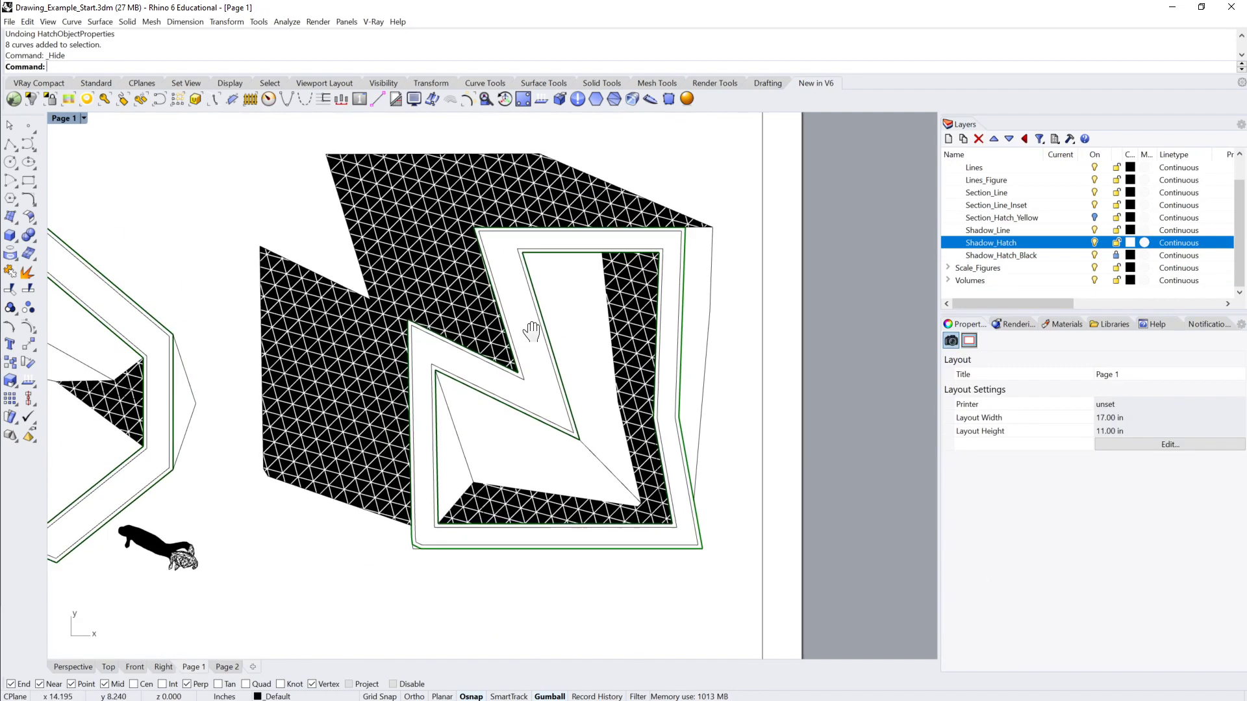
scroll(529, 321, up, 2)
scroll(529, 322, up, 1)
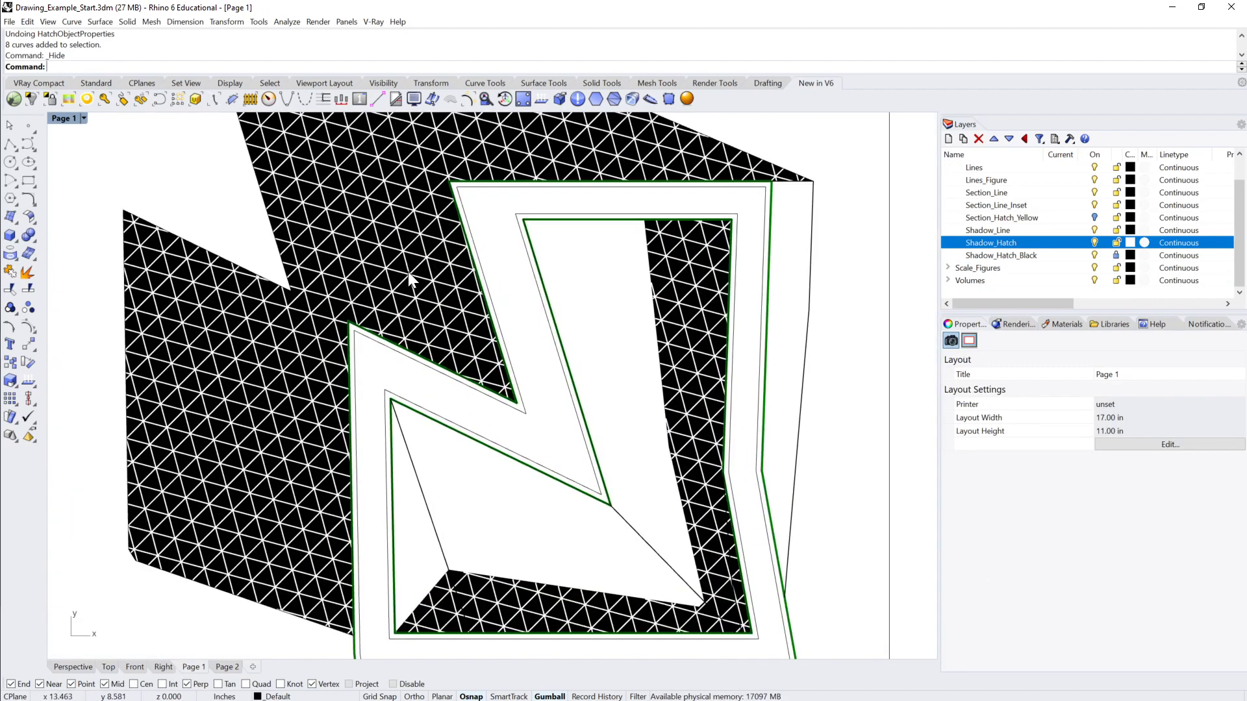
double_click(408, 271)
click(409, 268)
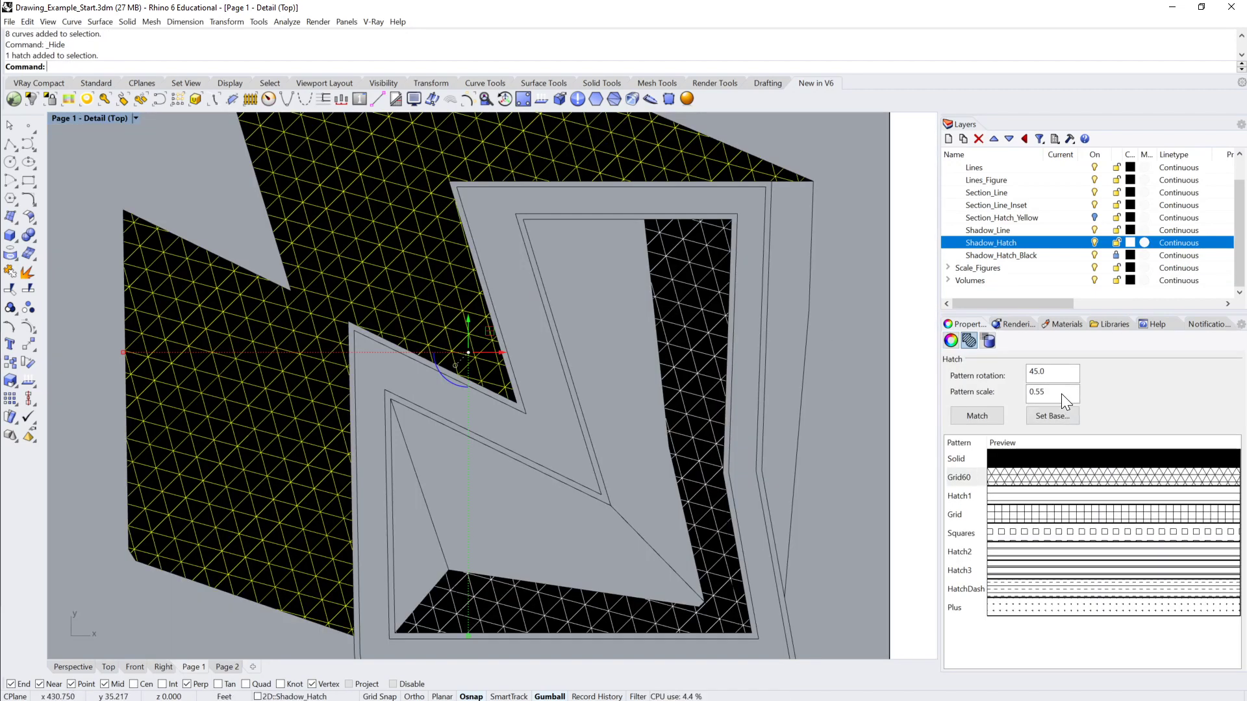
text(1)
key(Return)
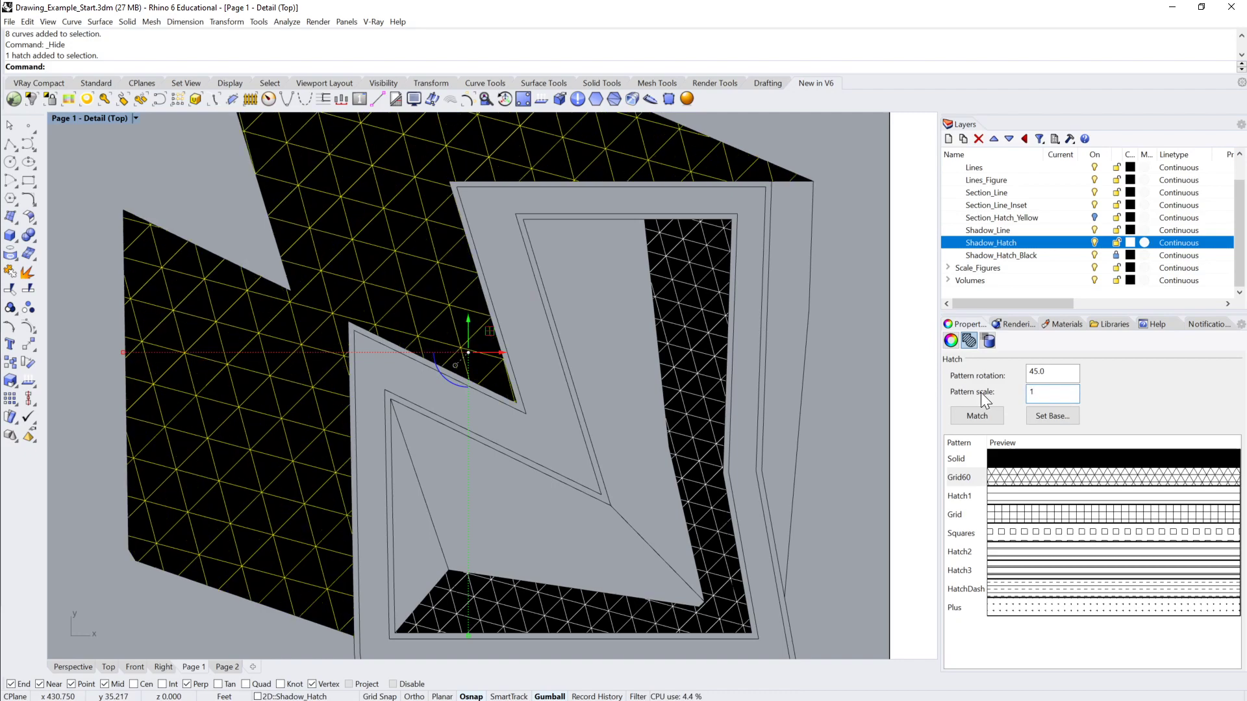
Step: Compare the shadow hatches across the whole Page 1 layout, and undo the pattern scale change
double_click(898, 375)
scroll(844, 380, down, 5)
mouse_move(829, 384)
right_down()
mouse_move(732, 328)
mouse_move(738, 281)
right_up()
scroll(747, 322, down, 2)
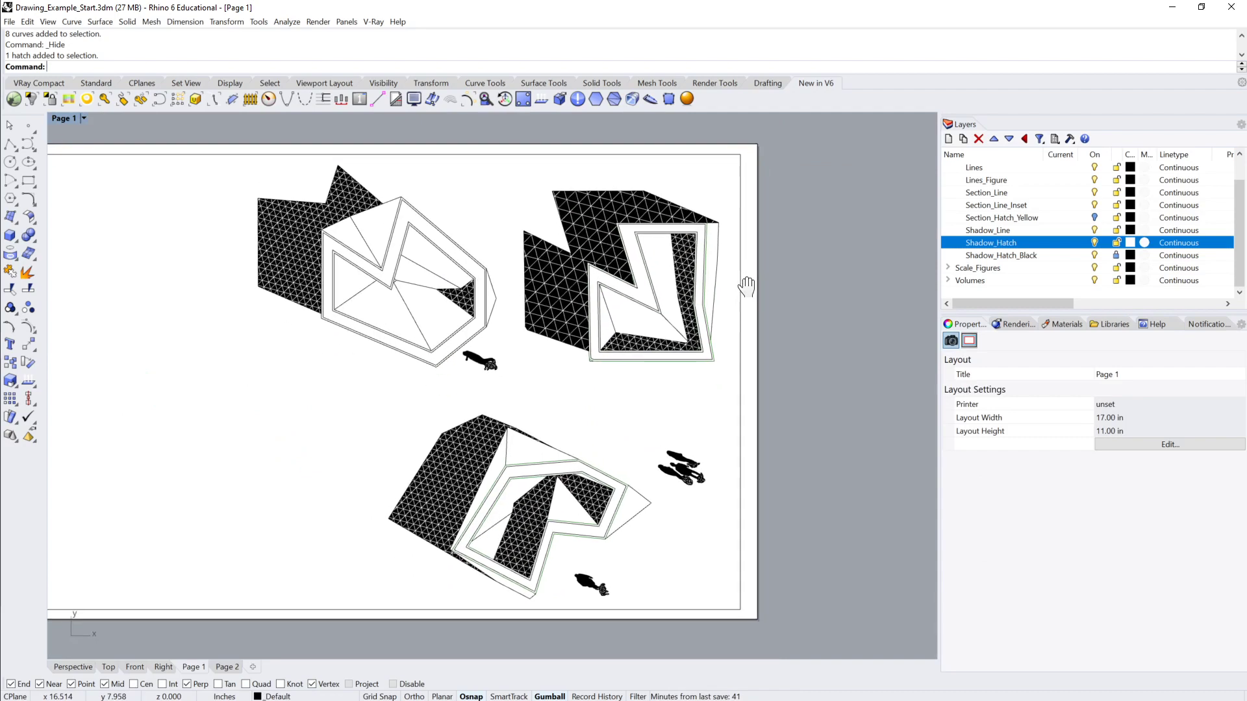
key(ctrl+z)
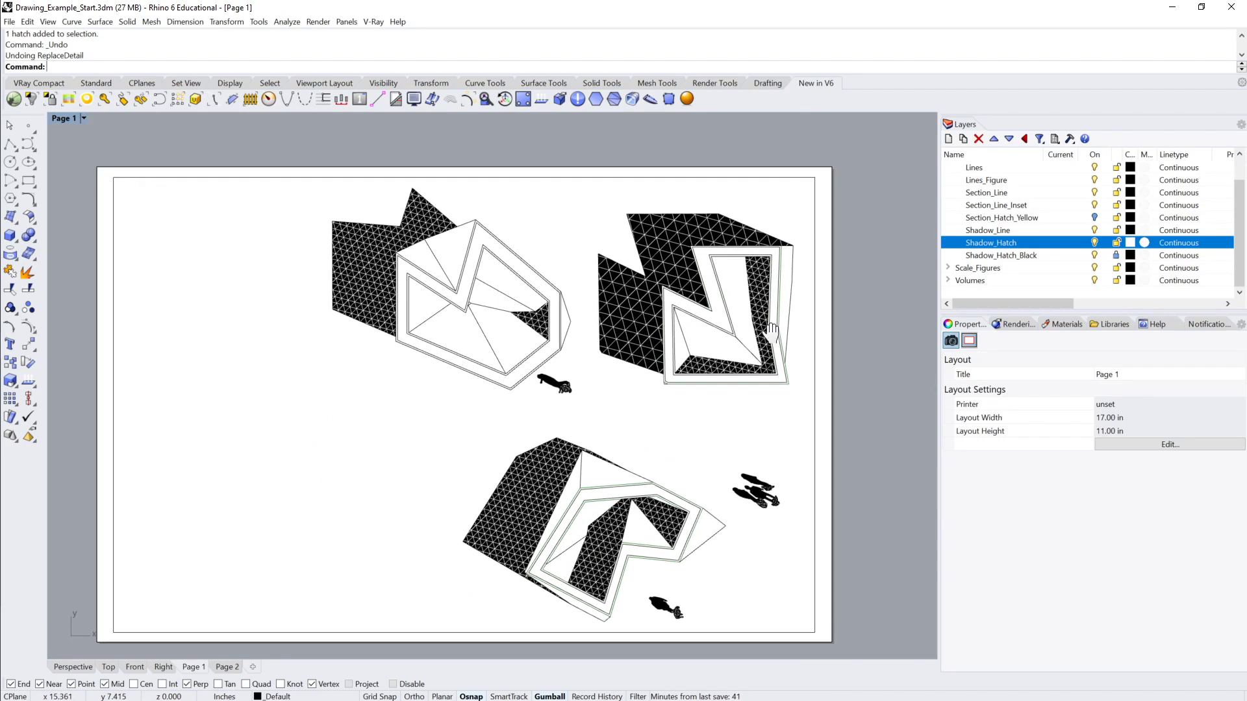
key(ctrl+z)
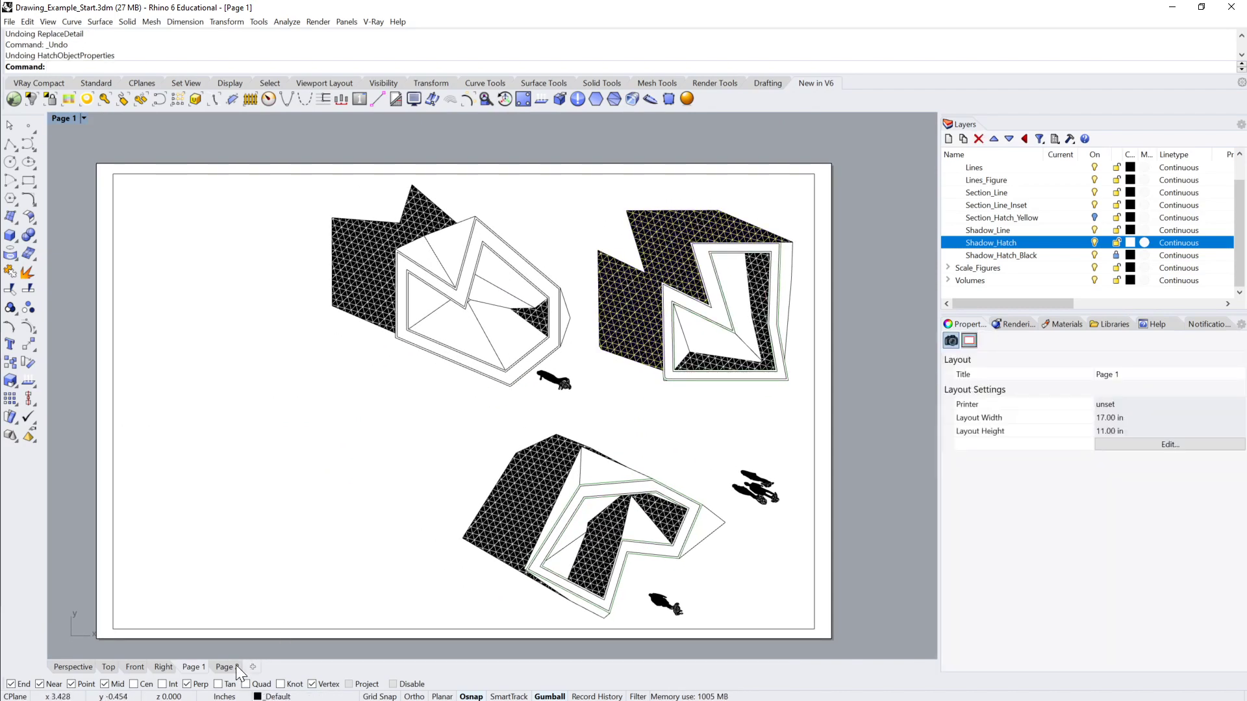
Step: Reframe the lower detail on Page 2 so that the upper-right building and its shadow fill it
click(228, 668)
right_drag(641, 383, 646, 346)
scroll(594, 326, up, 4)
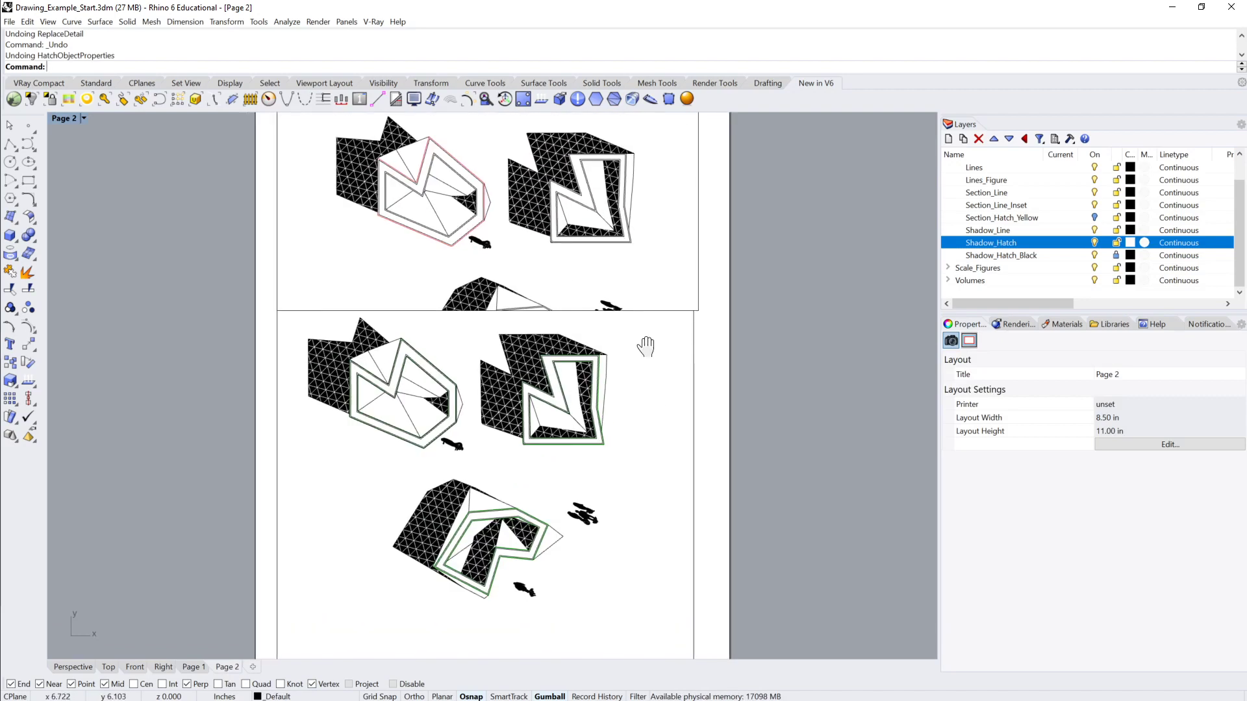
double_click(643, 367)
scroll(627, 402, down, 3)
scroll(594, 429, up, 5)
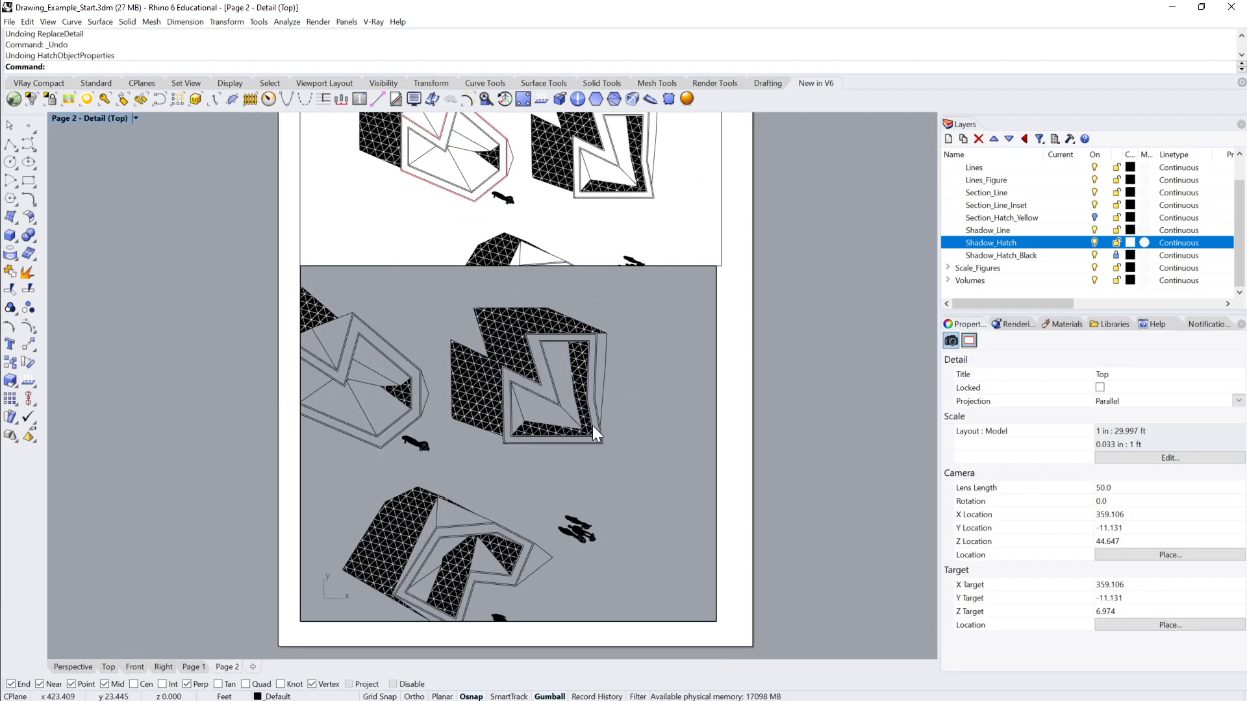
scroll(597, 423, up, 8)
mouse_move(672, 536)
right_down()
mouse_move(727, 540)
mouse_move(655, 544)
right_up()
scroll(656, 542, down, 2)
right_drag(665, 498, 727, 498)
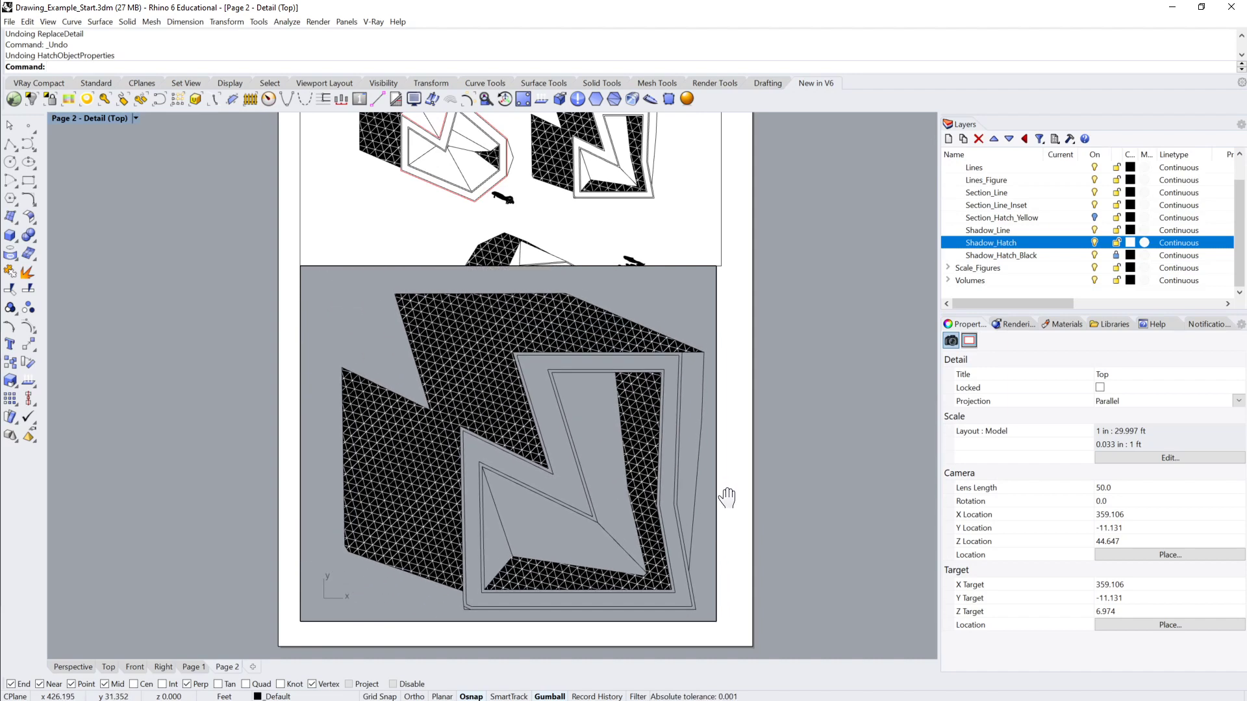
Step: Reframe the upper detail on Page 2 so that all three buildings and their shadows fit inside it
double_click(687, 193)
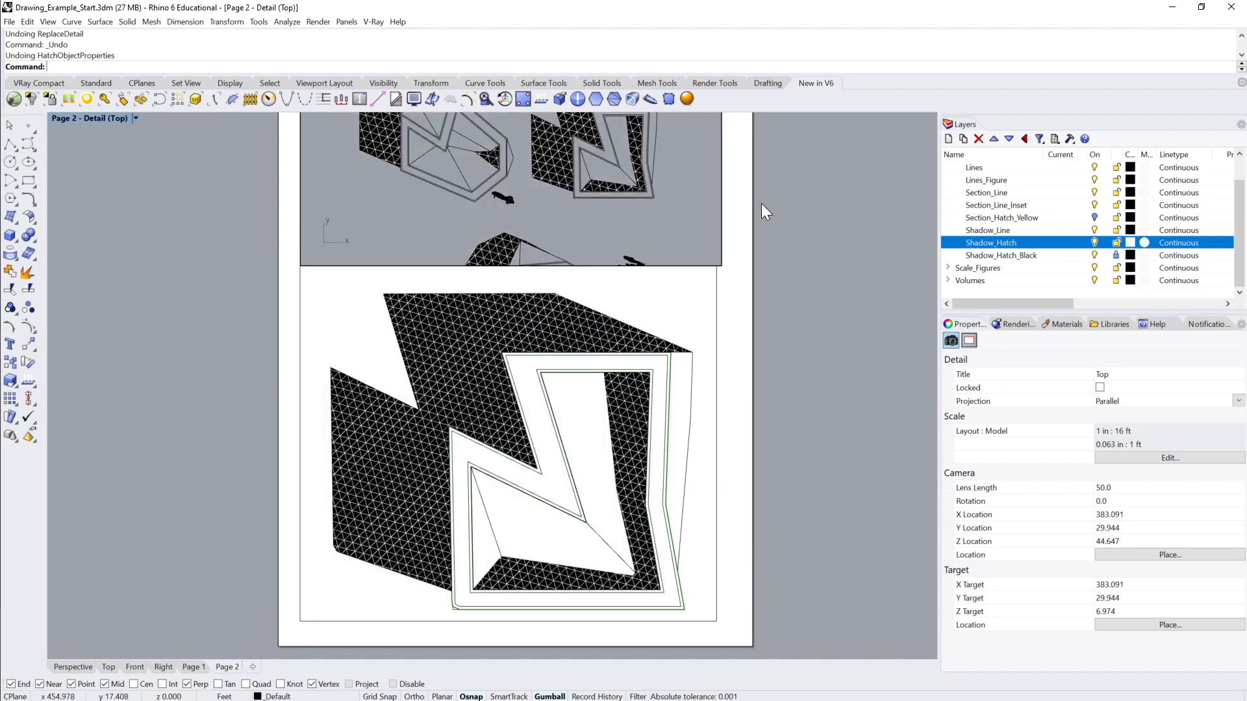
right_drag(761, 204, 853, 294)
scroll(778, 207, down, 6)
double_click(818, 194)
Step: Set the detail print color of the Section_Line layer to Black for the upper detail on Page 2
scroll(669, 327, up, 6)
mouse_move(669, 327)
right_down()
mouse_move(676, 357)
mouse_move(717, 350)
mouse_move(684, 326)
right_up()
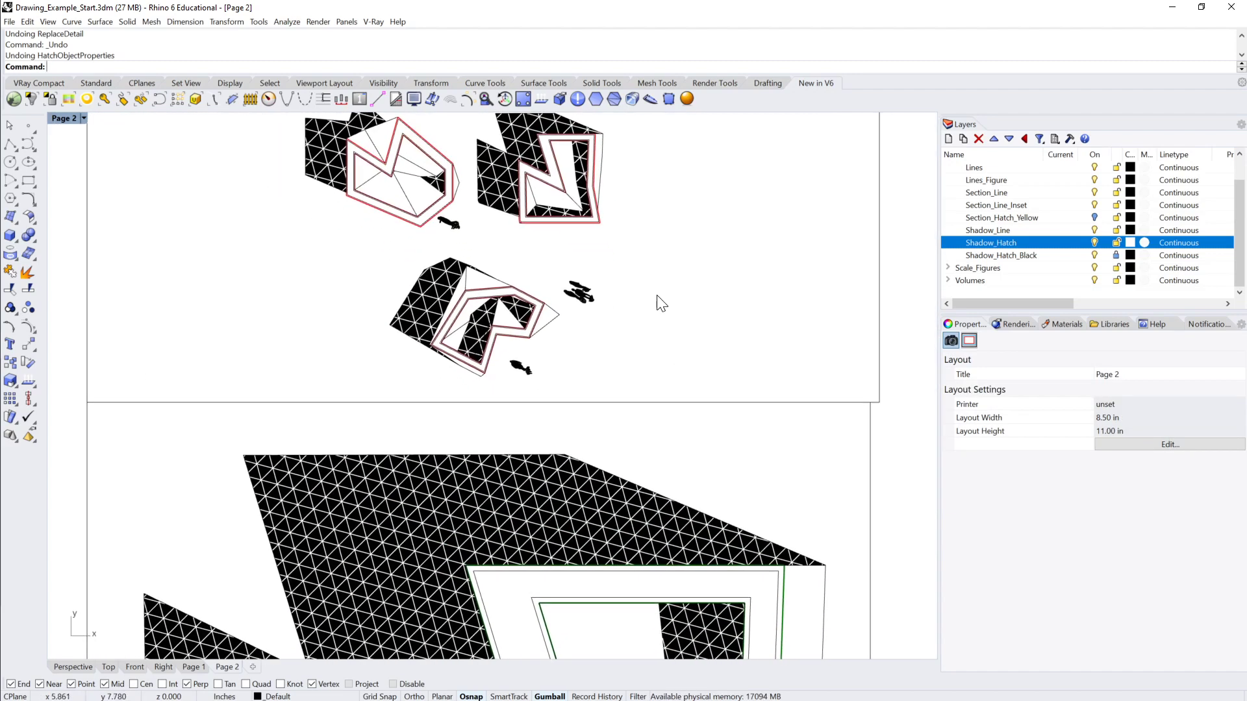
double_click(614, 218)
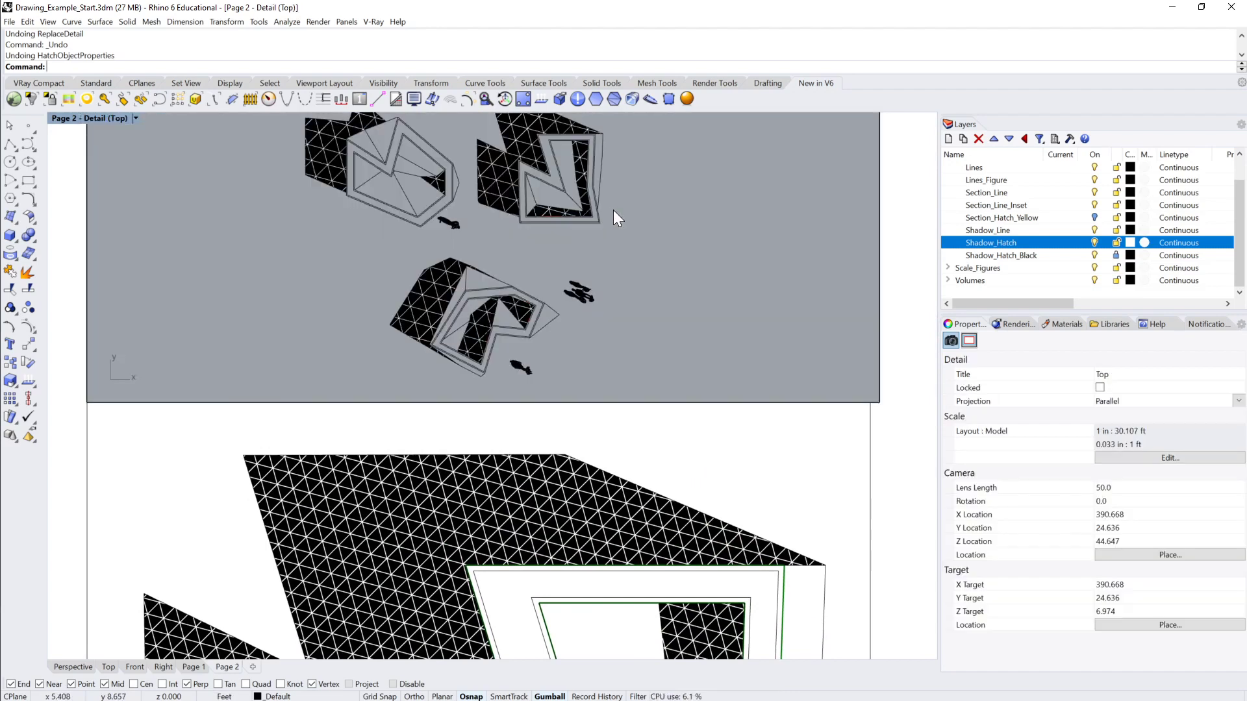
click(601, 216)
click(743, 214)
drag(1065, 304, 1203, 301)
click(1126, 191)
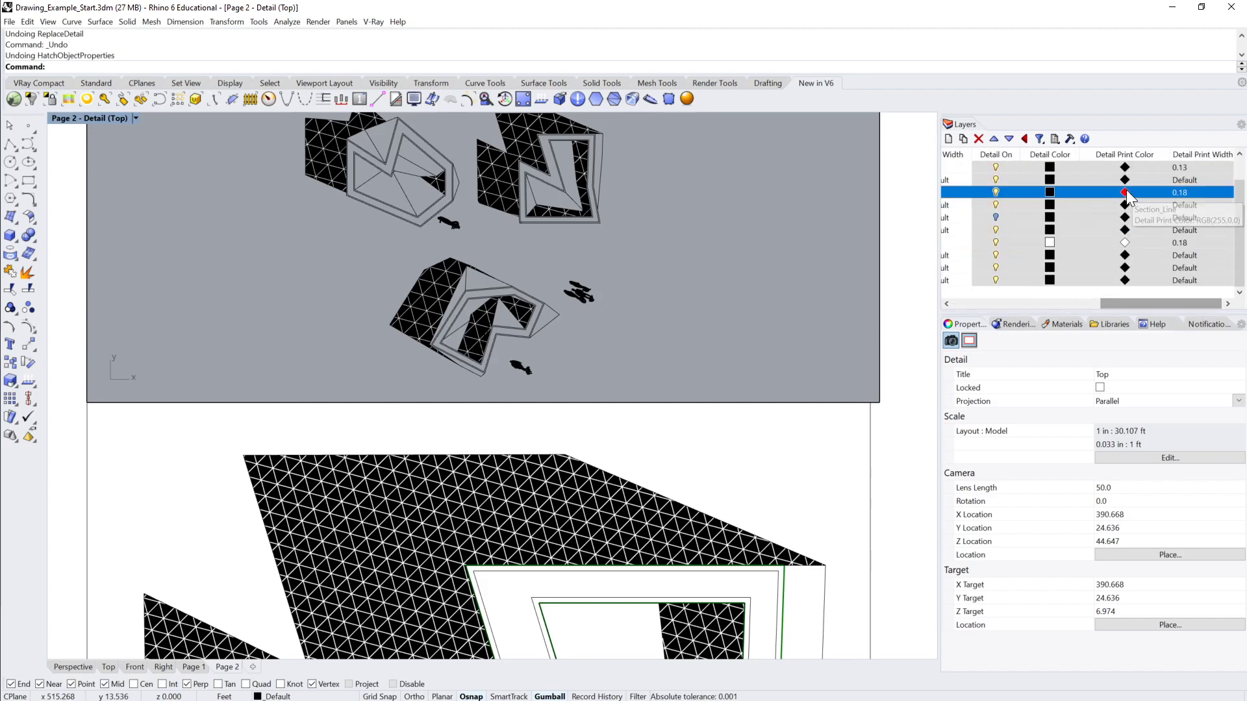
click(1126, 193)
click(419, 232)
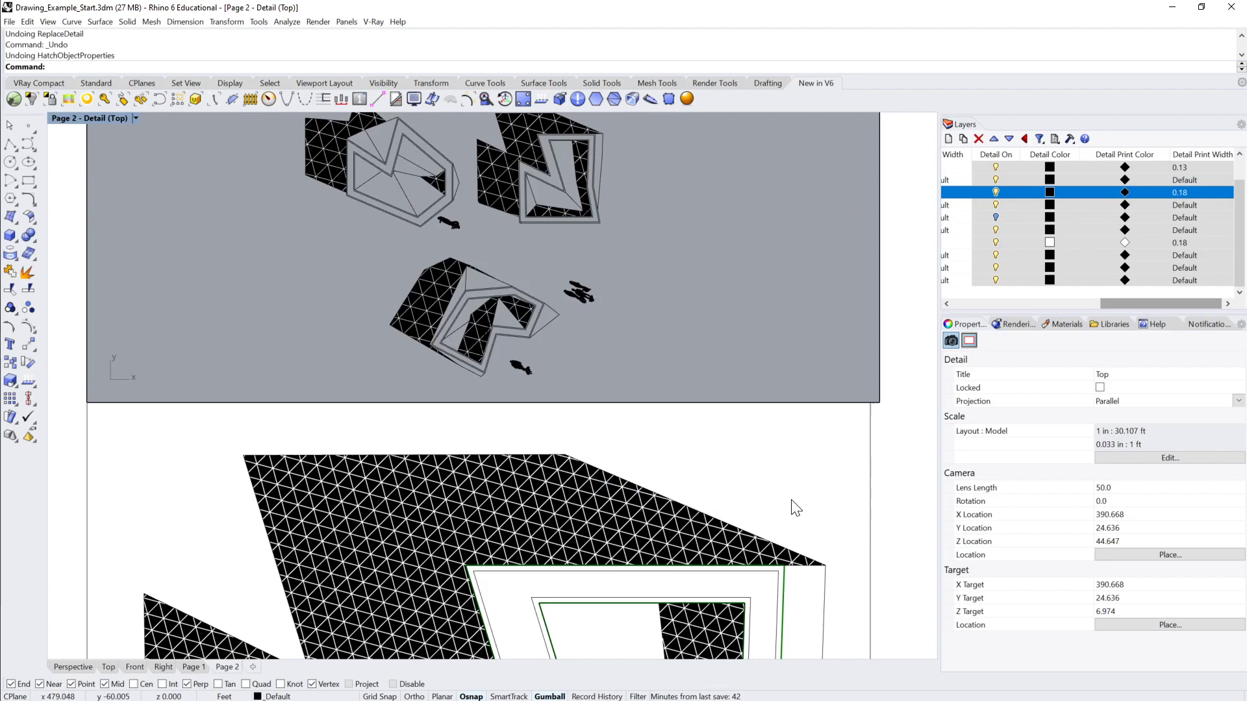
Step: Set the Section_Line layer's detail print color to Black for the lower detail on Page 2, and compare both details
double_click(791, 499)
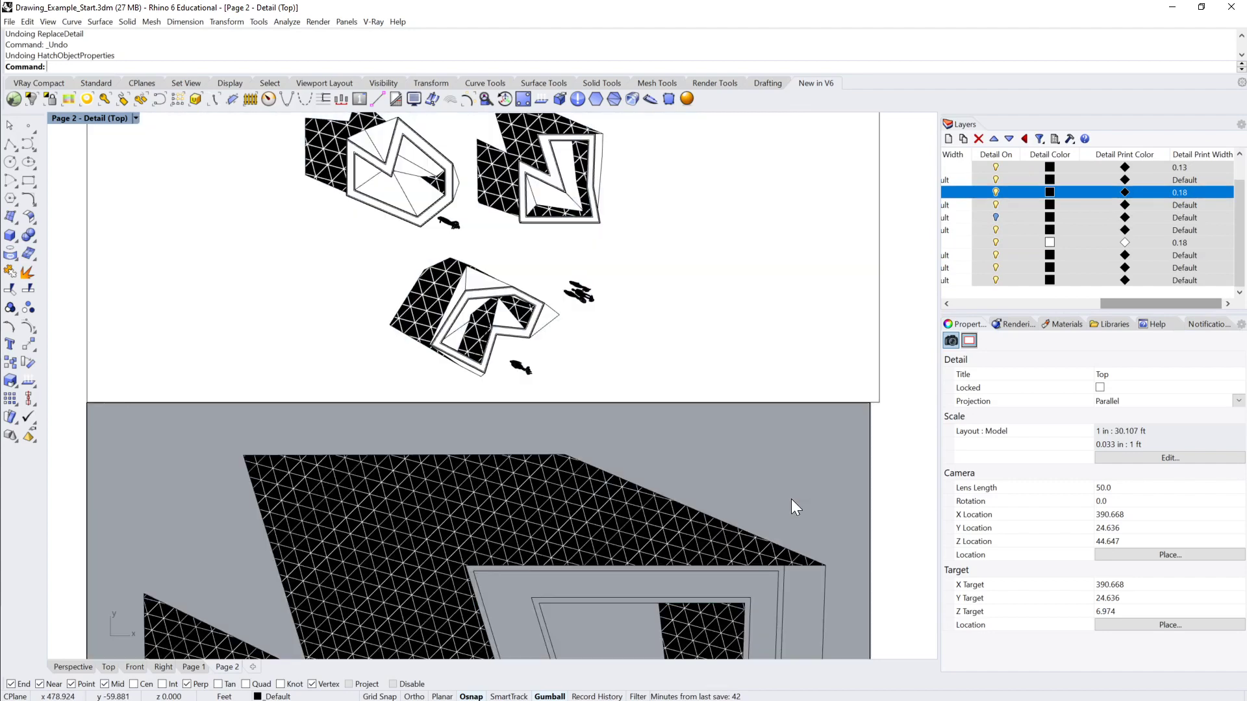
double_click(800, 477)
double_click(808, 473)
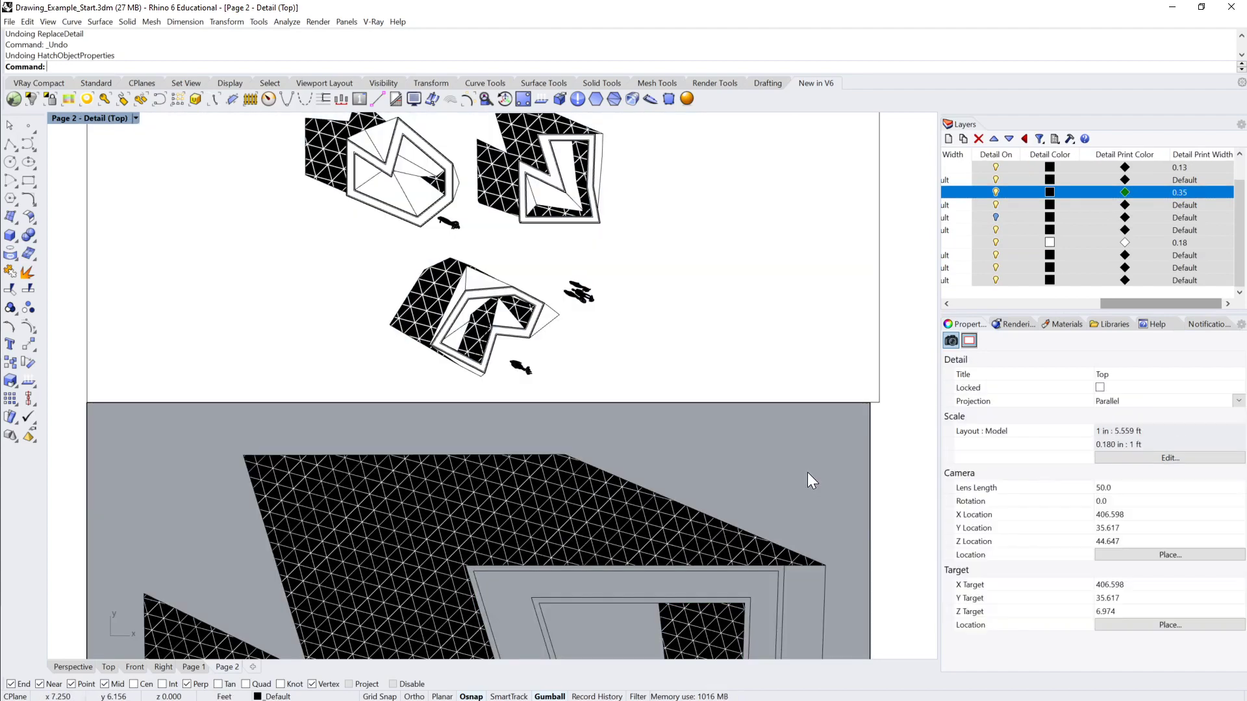
click(1124, 193)
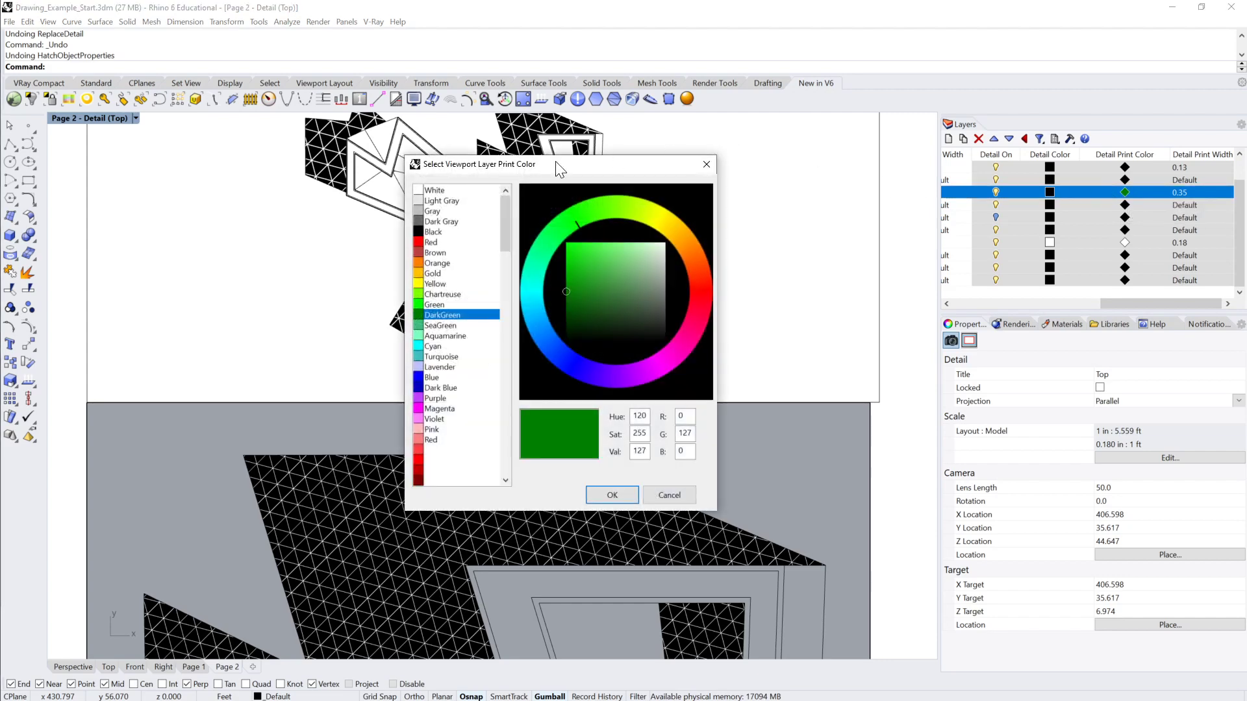
click(420, 232)
click(612, 494)
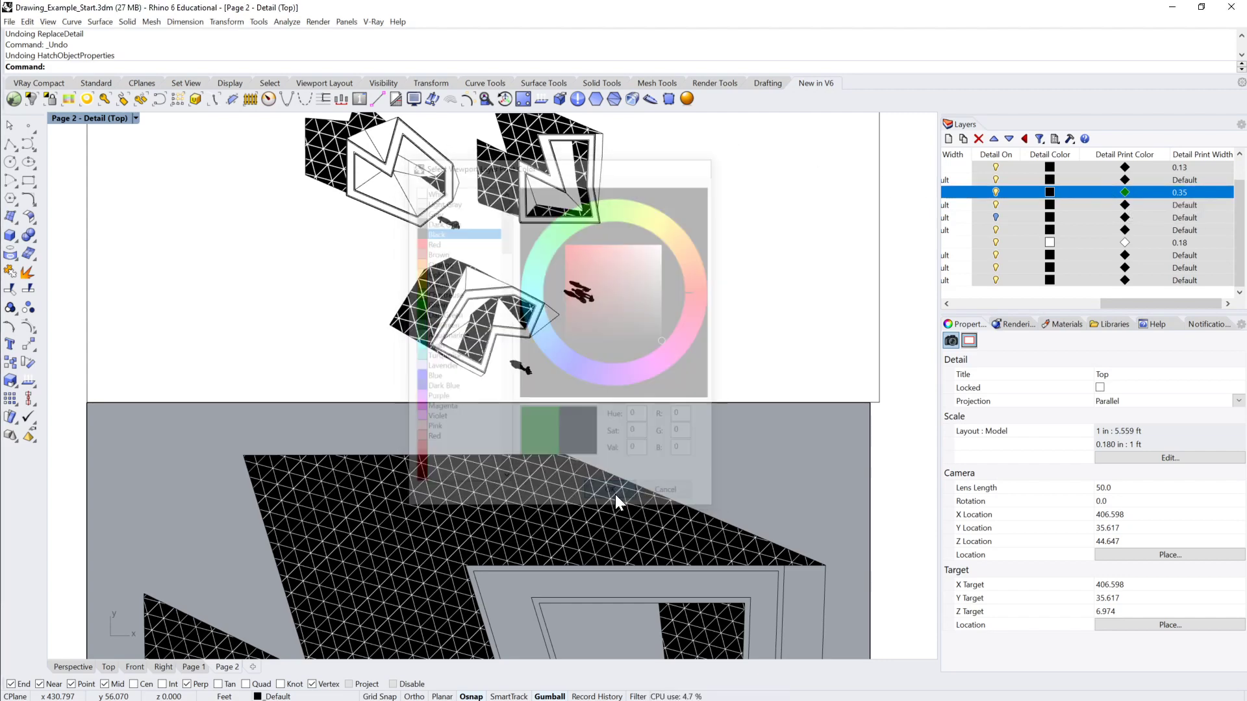
double_click(911, 422)
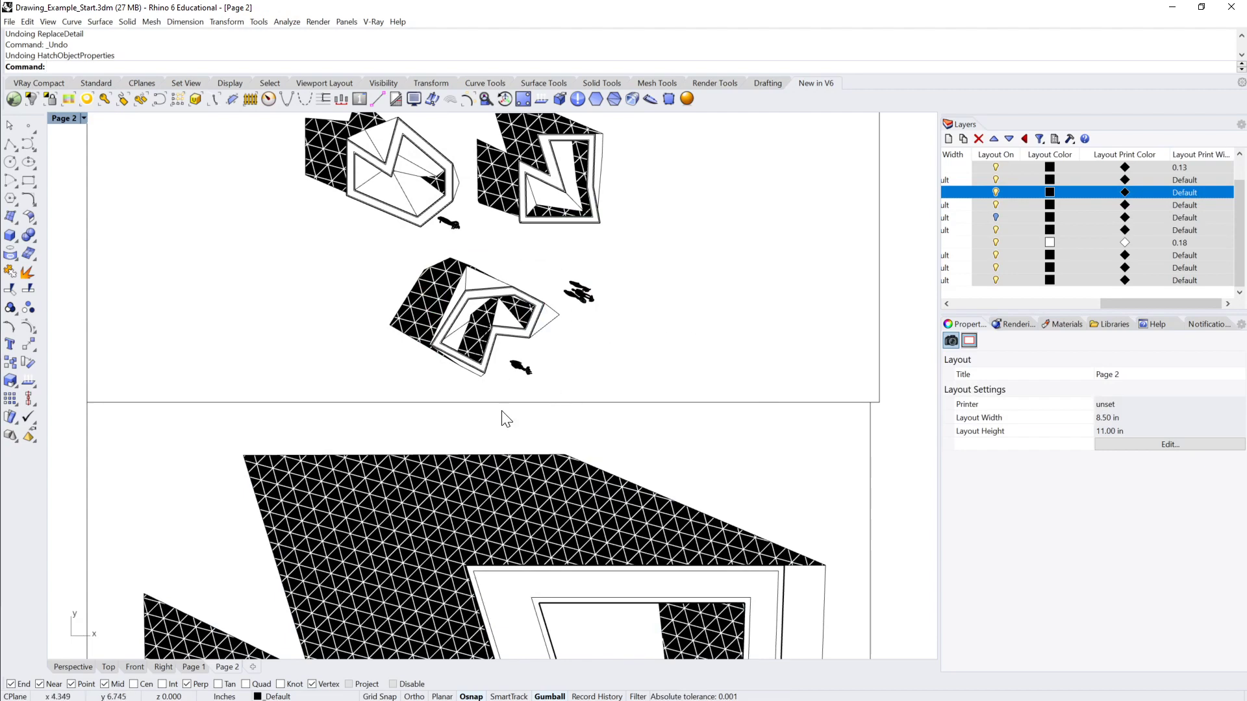
scroll(629, 214, down, 4)
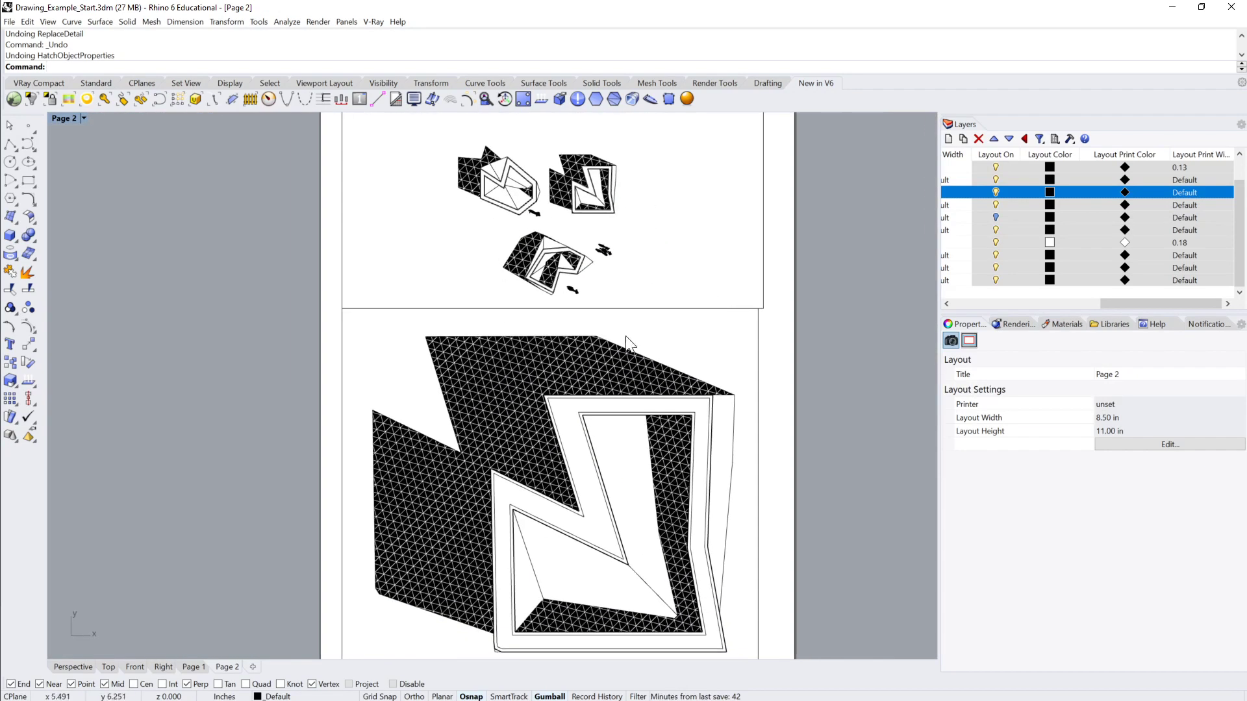
scroll(511, 288, up, 3)
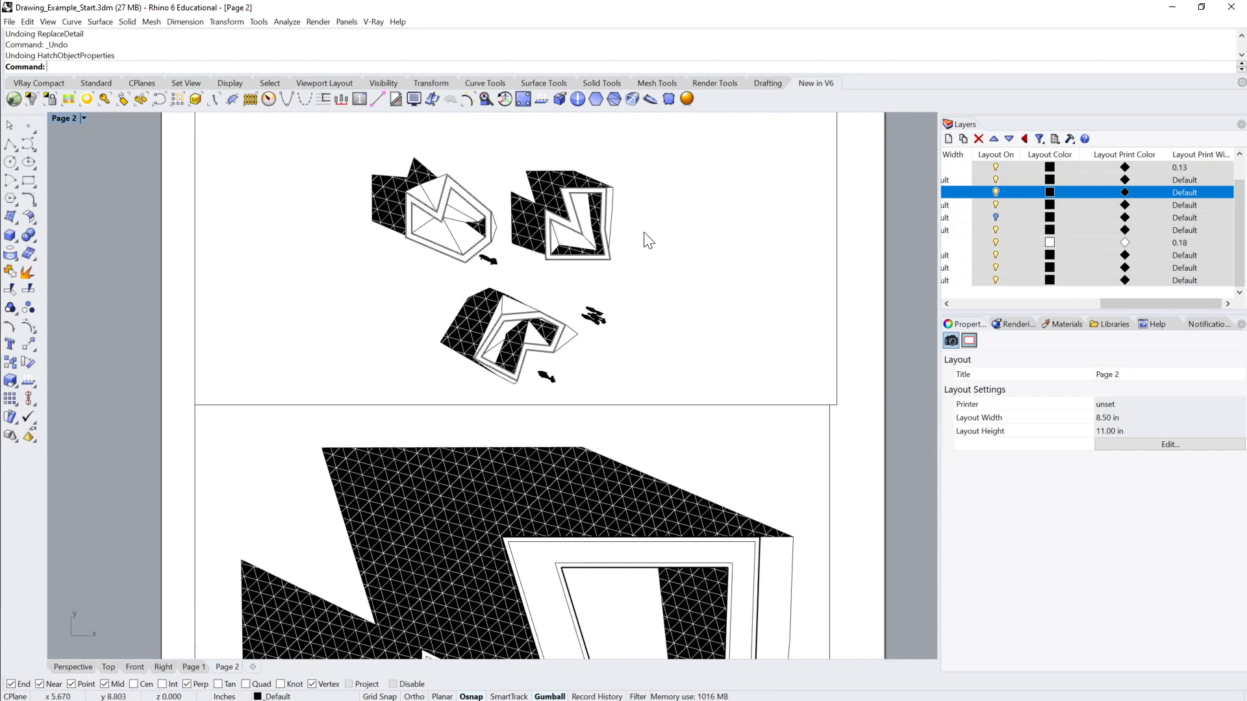
Step: Set the upper detail's scale to 1 inch on page per 32 feet in model and the lower detail's to 1 inch per 8 feet
click(836, 257)
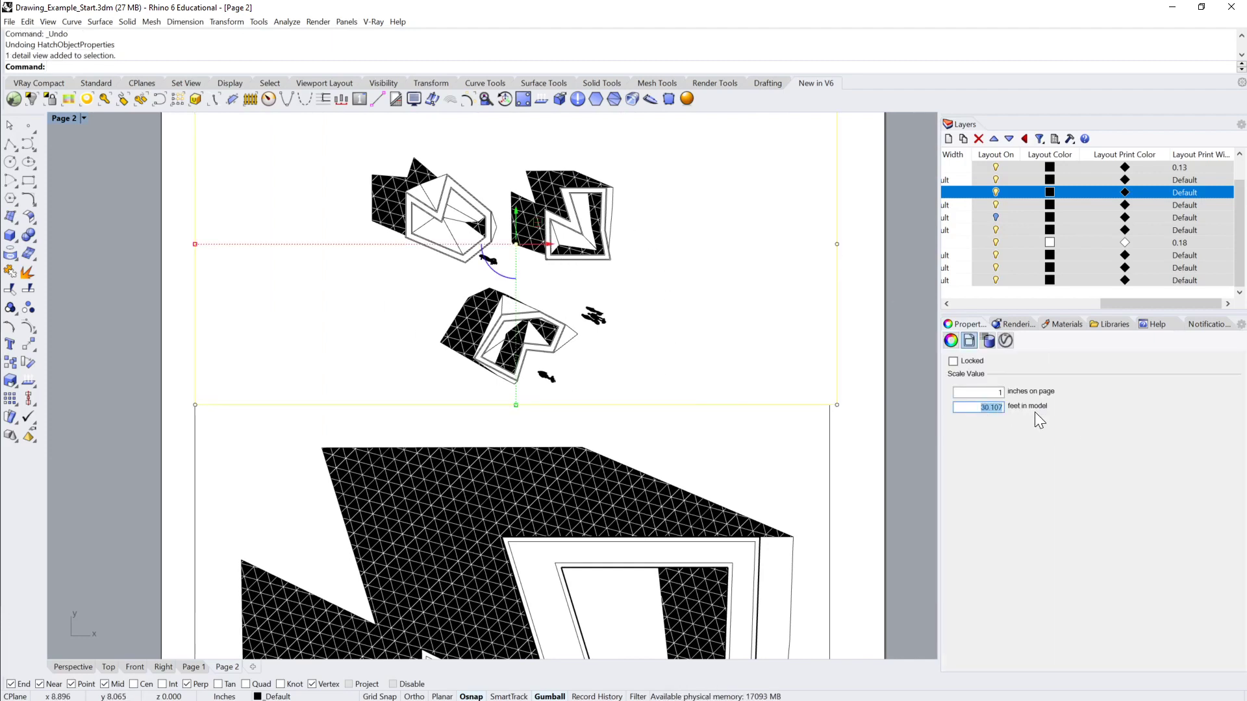
key(Return)
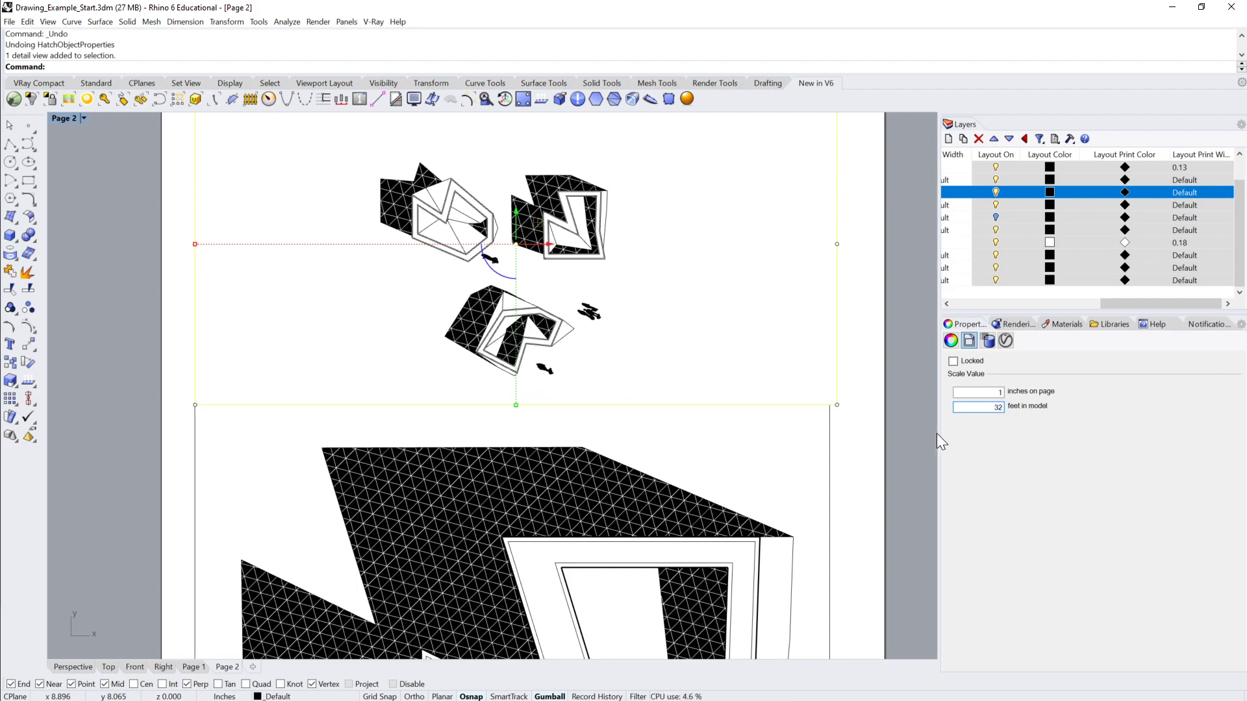
click(823, 433)
click(826, 436)
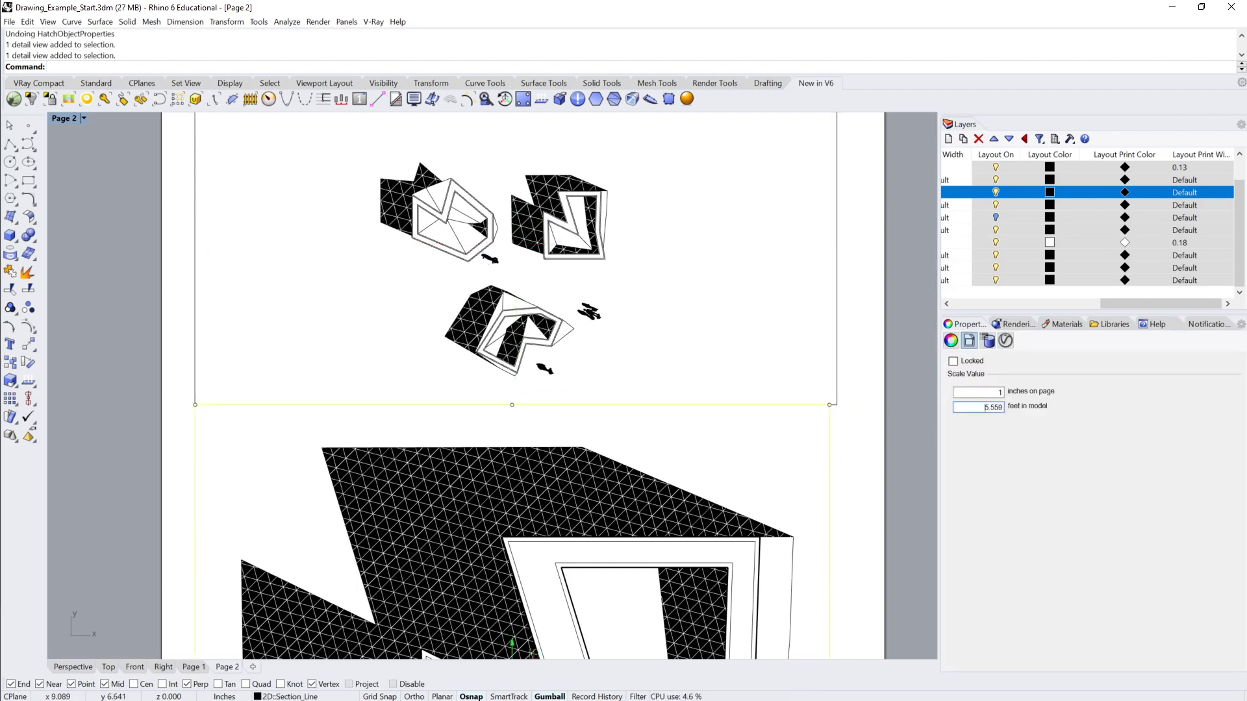
drag(985, 407, 1041, 403)
text(8)
key(Return)
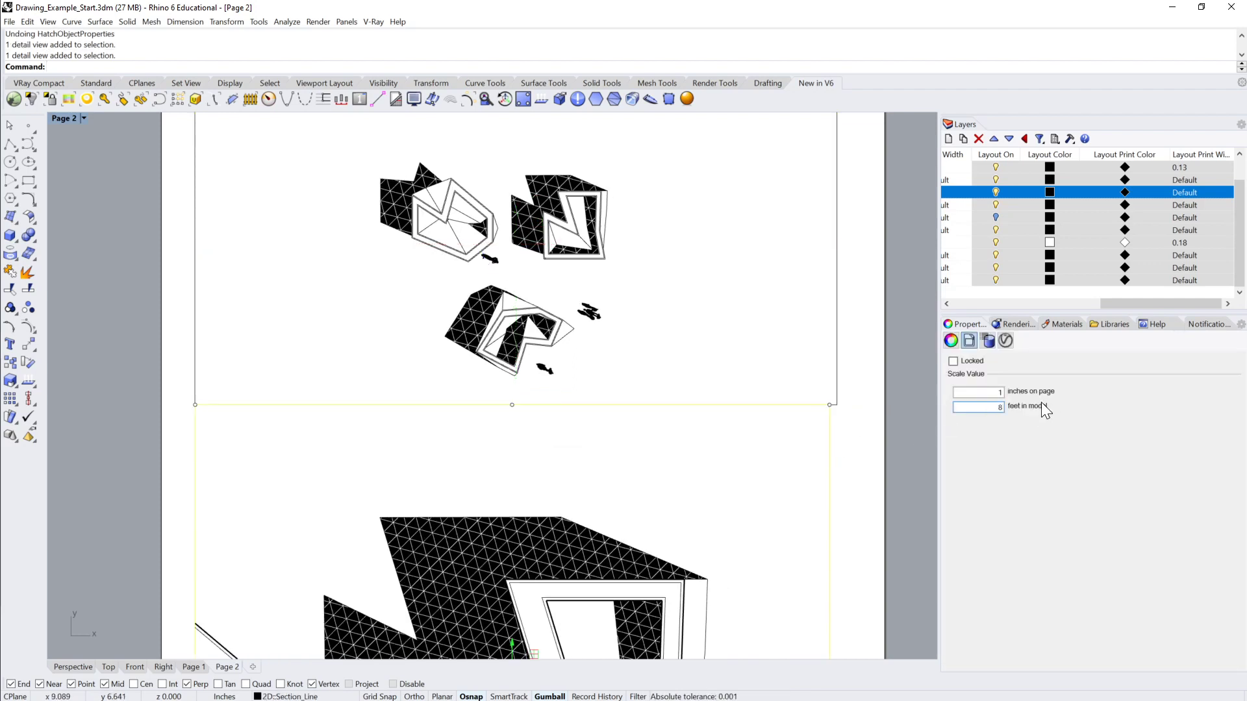
click(848, 489)
Step: Enlarge and recenter the drawing inside the lower detail so that the upper-right building and its shadow fill more of it
right_drag(855, 496, 828, 426)
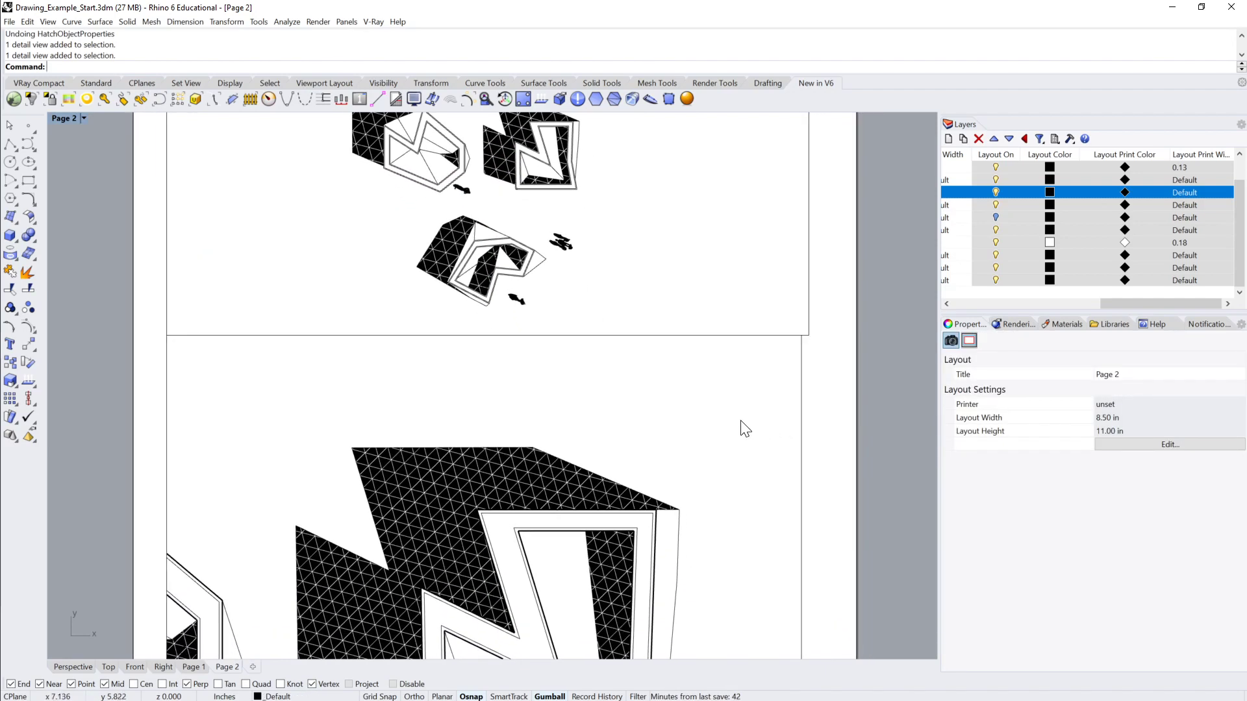
double_click(735, 422)
scroll(610, 498, up, 2)
right_drag(609, 499, 634, 426)
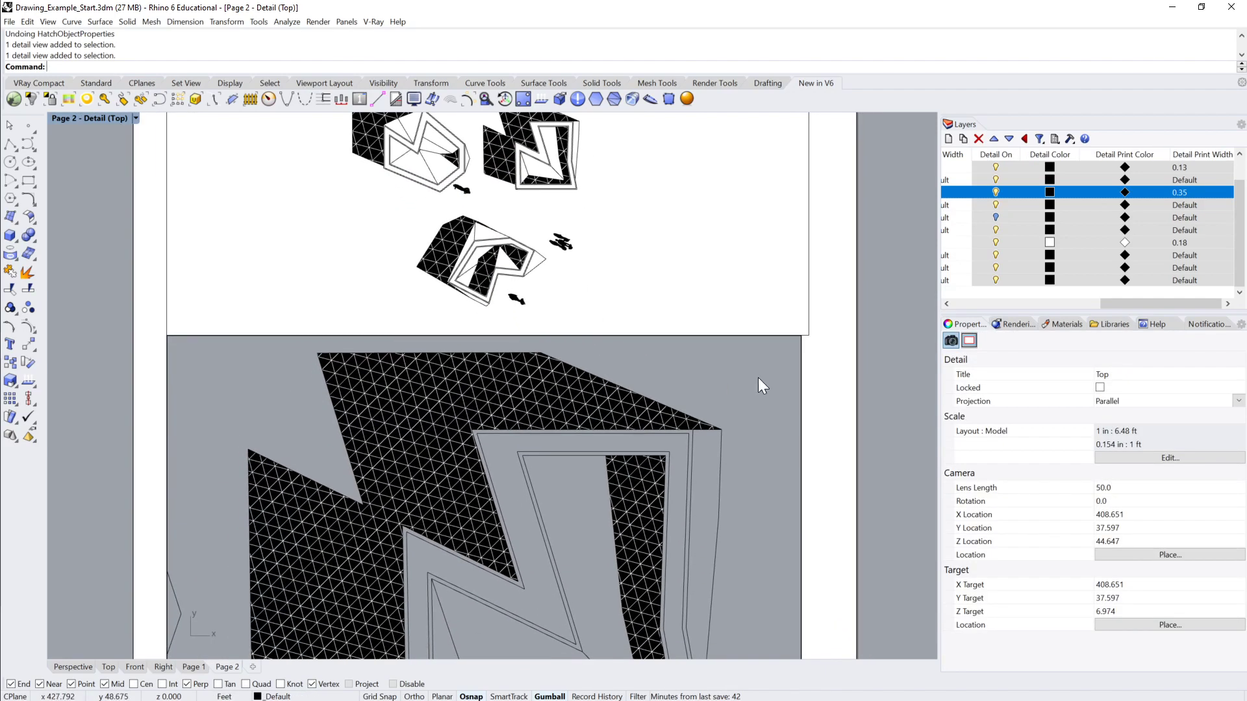
double_click(835, 373)
Step: Compare how the white shadow hatch lines read in the upper and lower details of Page 2
scroll(619, 352, up, 8)
right_drag(618, 352, 726, 497)
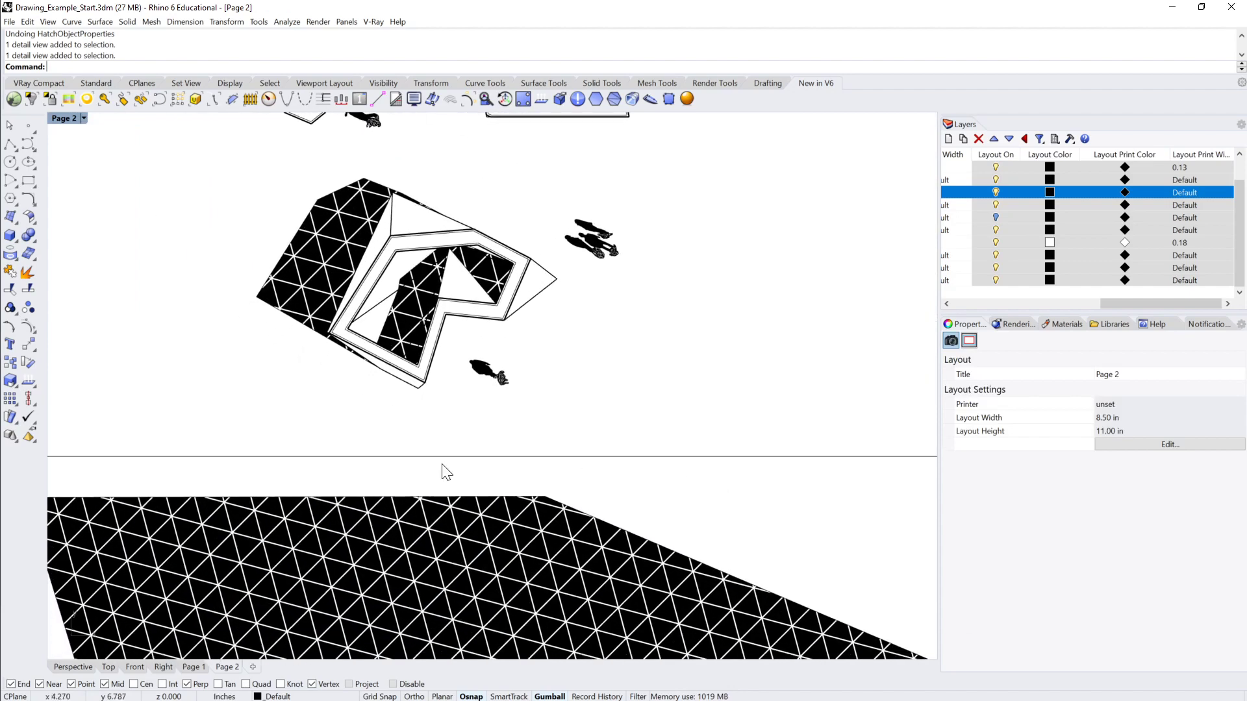
right_drag(446, 473, 465, 398)
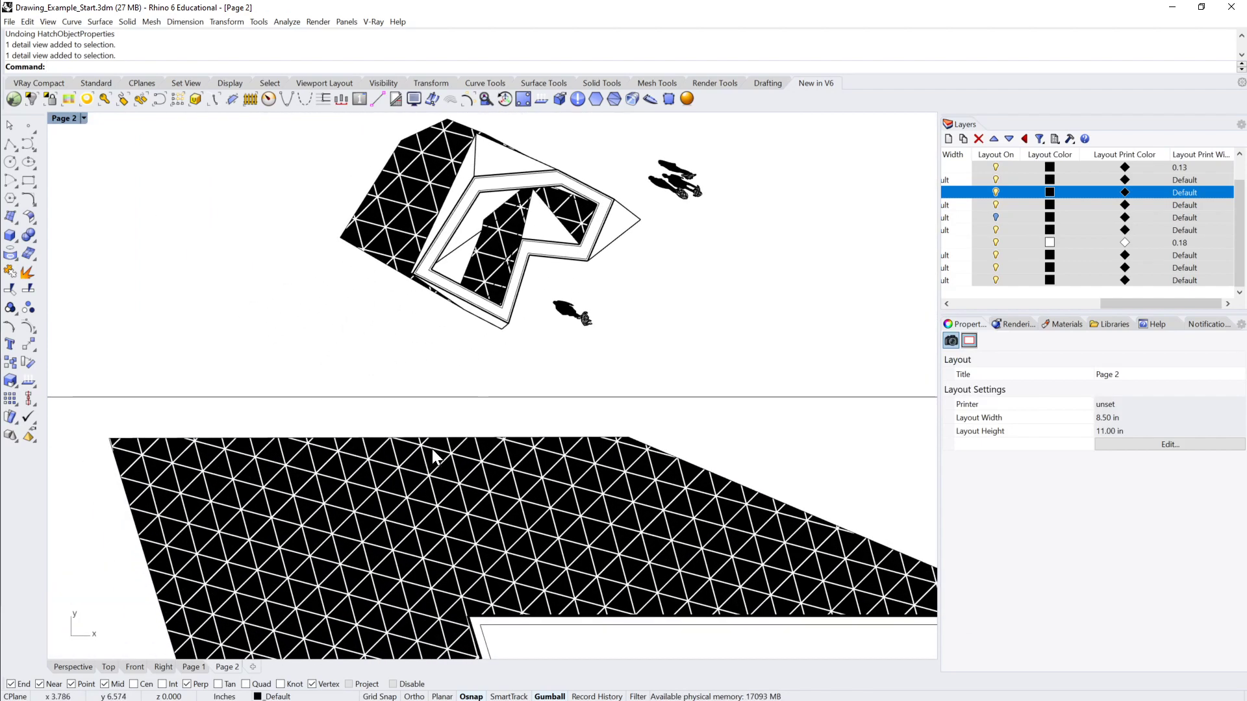
scroll(437, 455, down, 9)
scroll(470, 400, up, 7)
right_drag(612, 410, 618, 315)
scroll(628, 324, down, 3)
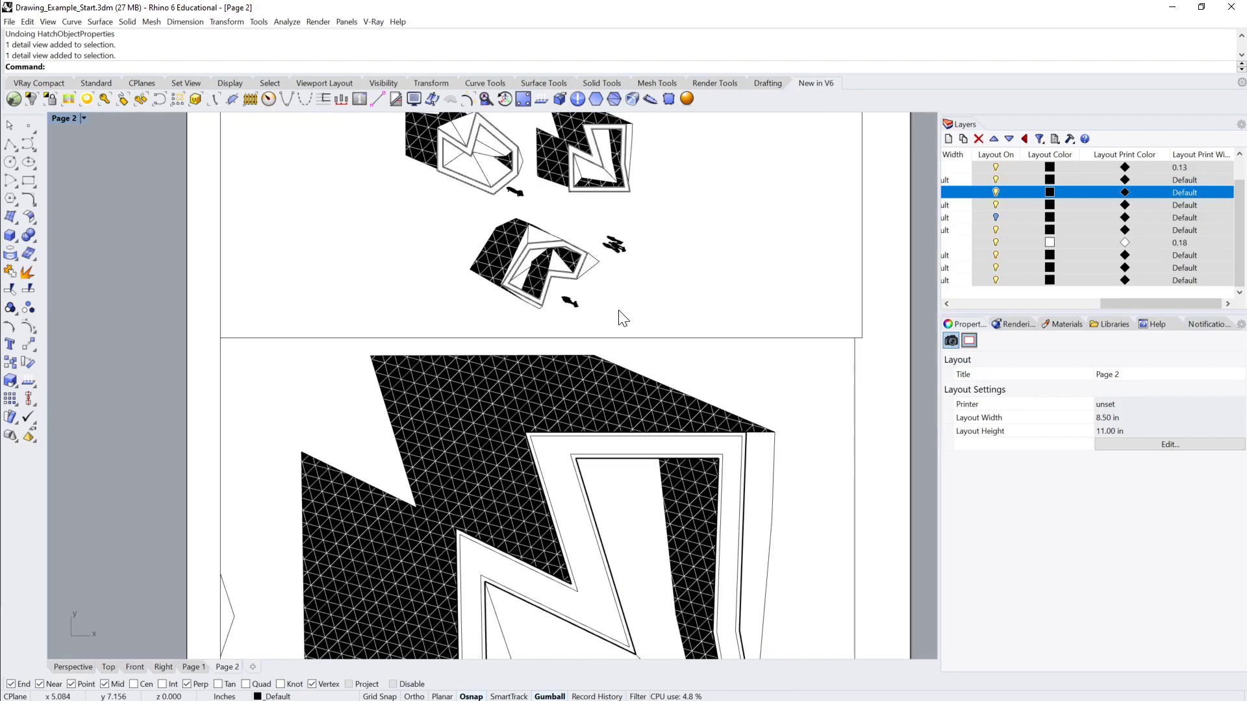
Step: Set the pattern scale of the upper-right building's large outer shadow hatch to 0.1 in the upper detail
double_click(550, 238)
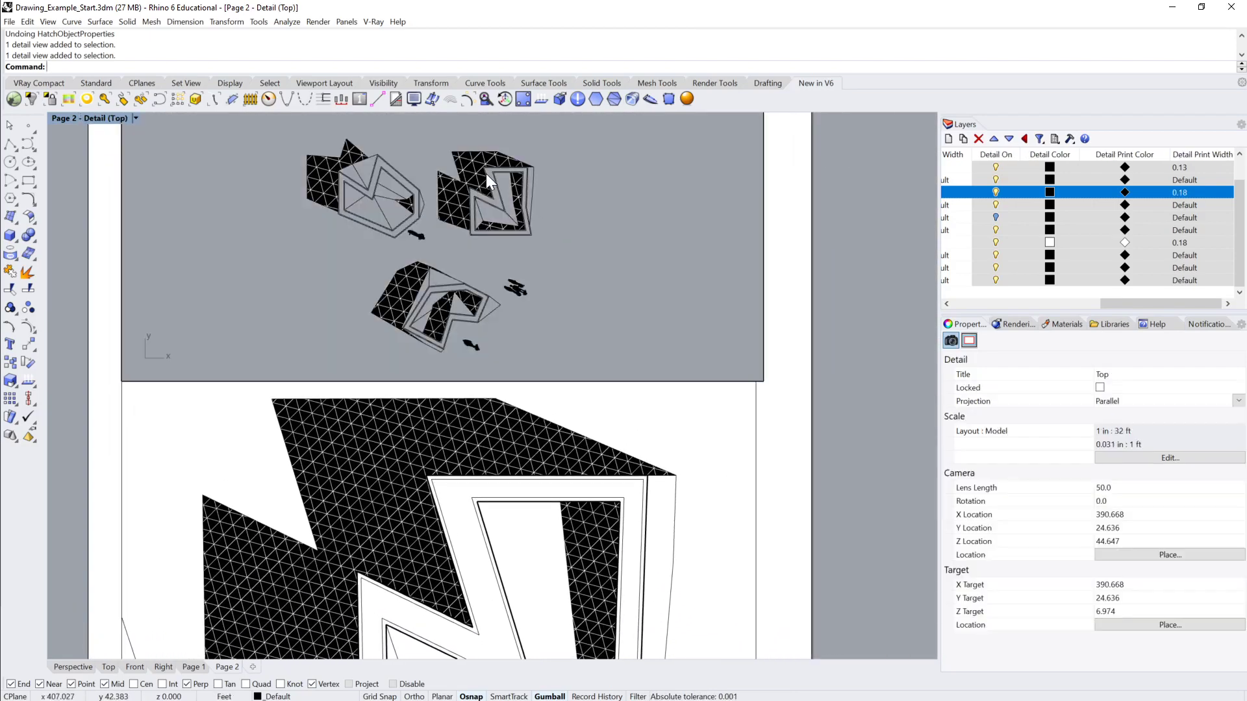
click(485, 173)
click(1047, 374)
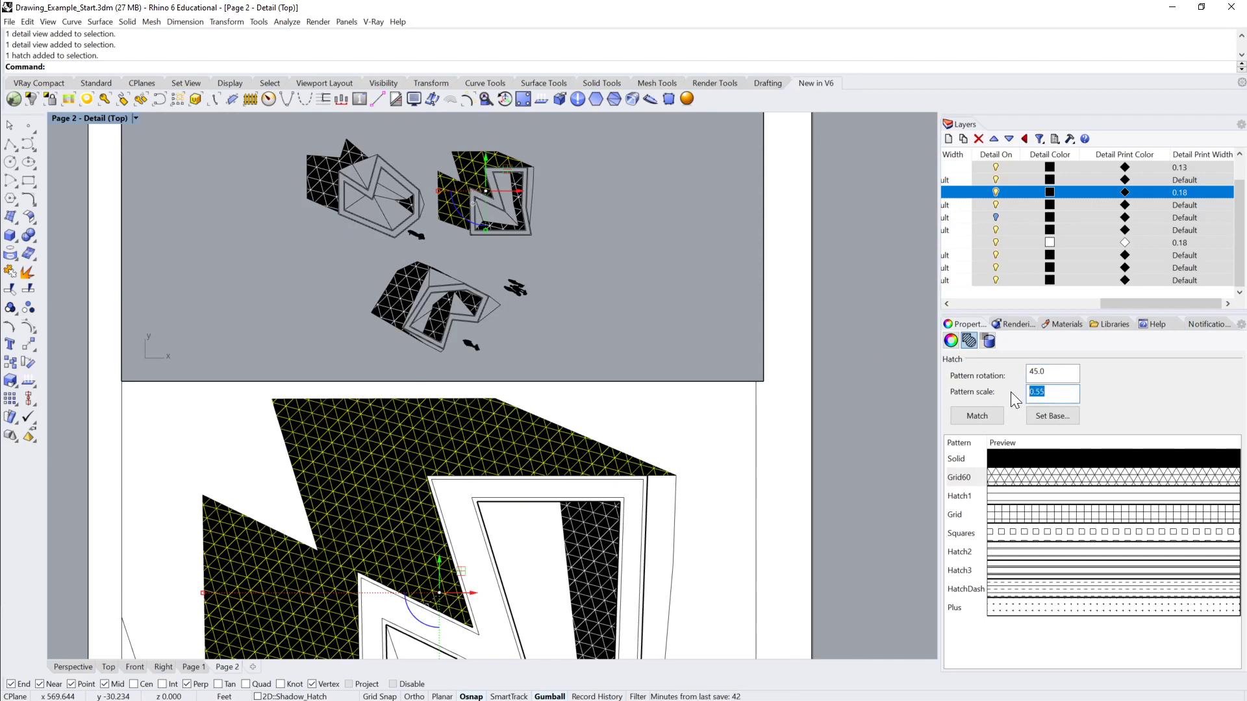
text(0.1)
key(Return)
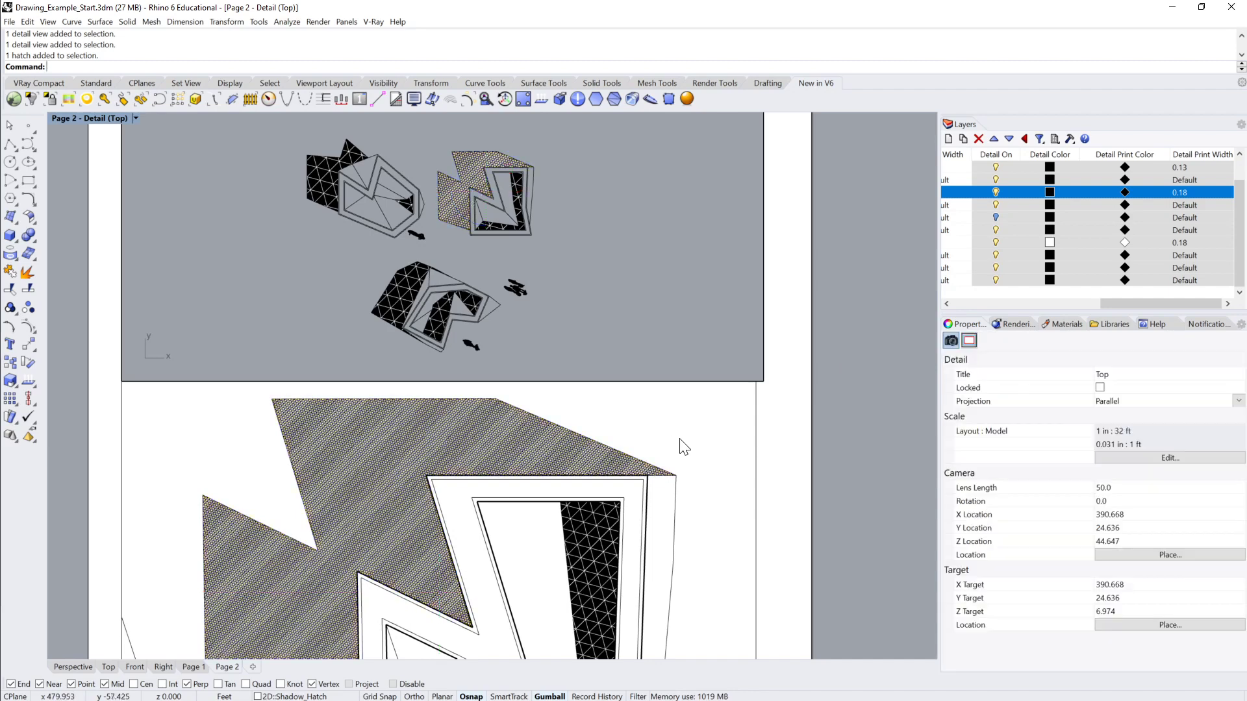
click(682, 446)
double_click(786, 419)
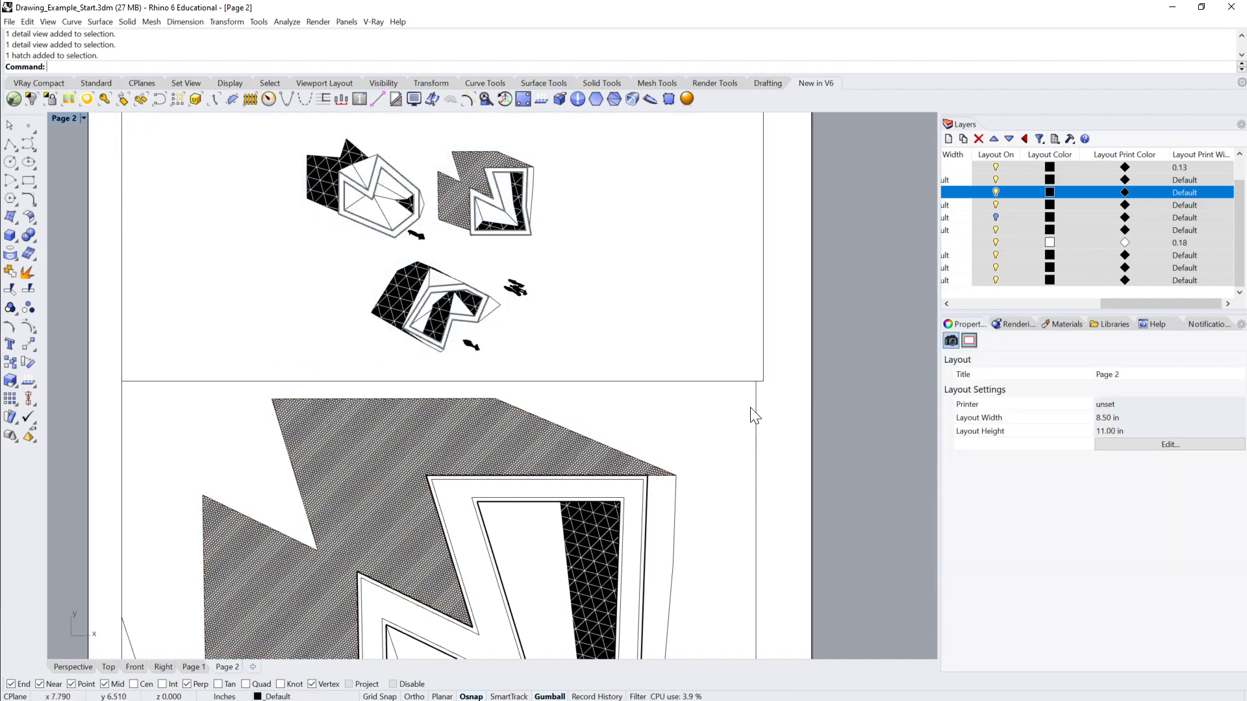
Step: Undo the last pattern scale change on the large shadow hatch and return to the Page 2 layout
key(ctrl+z)
key(ctrl+z)
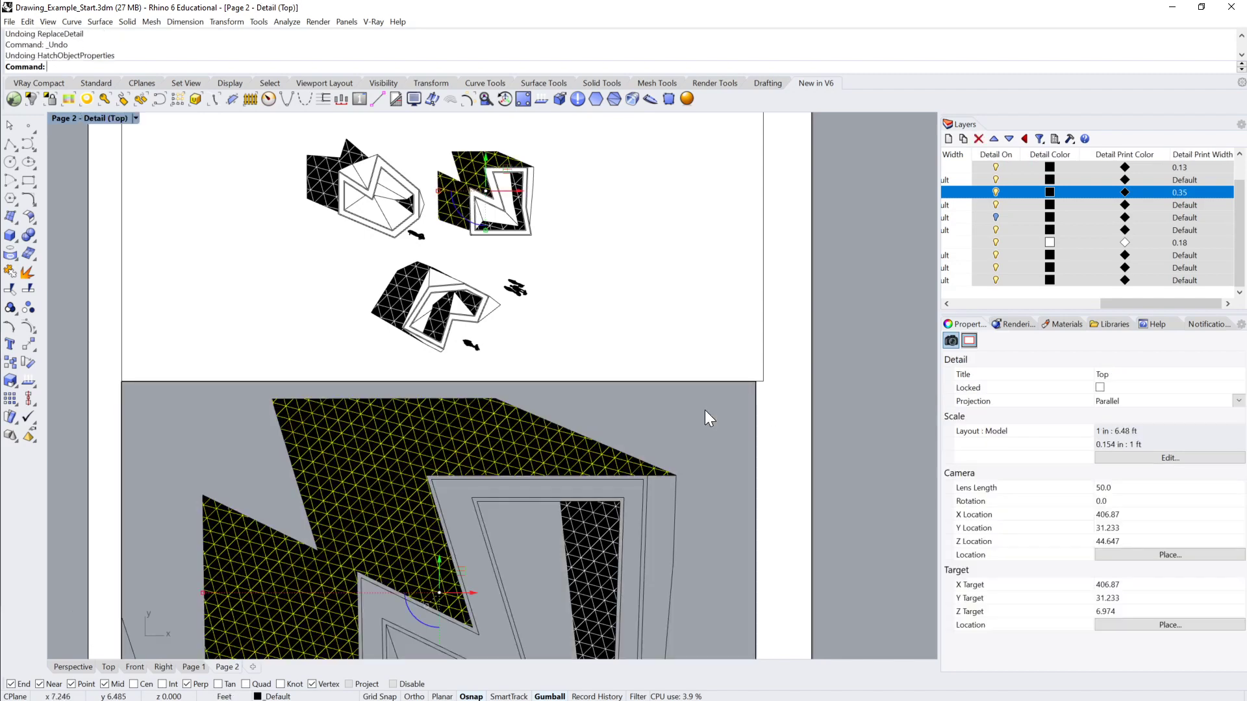
double_click(767, 406)
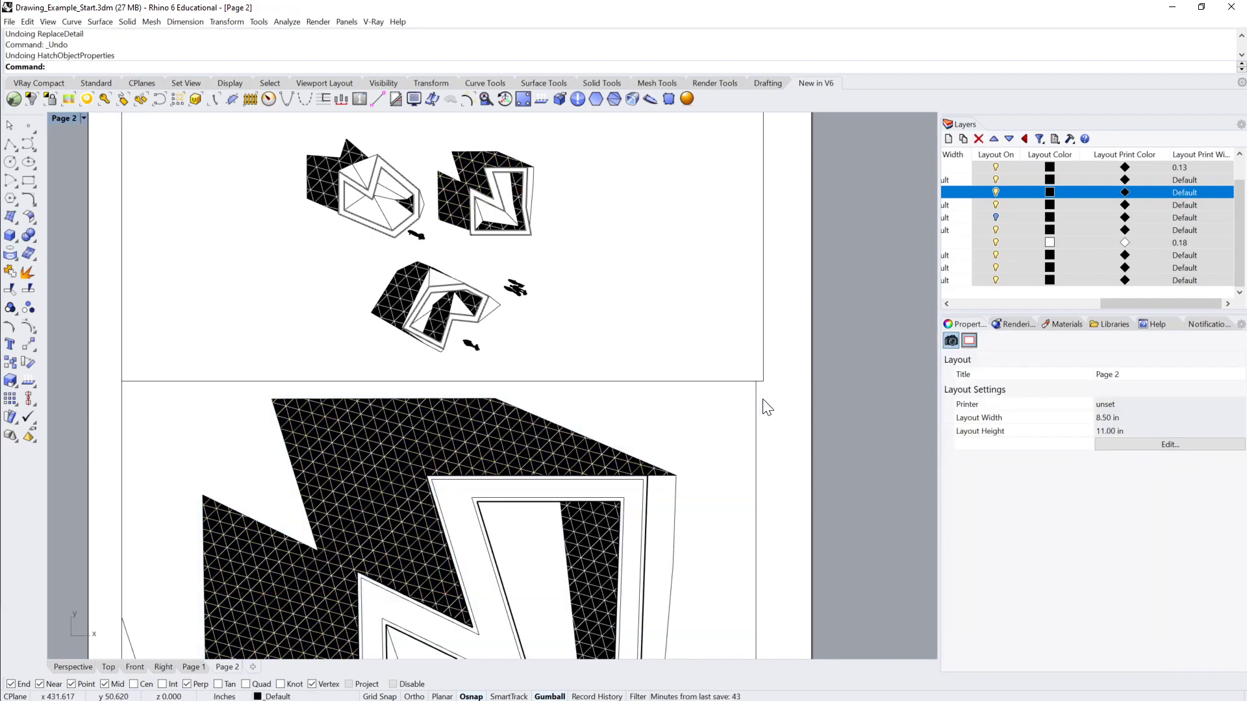
text(Hatct)
key(BackSpace)
key(BackSpace)
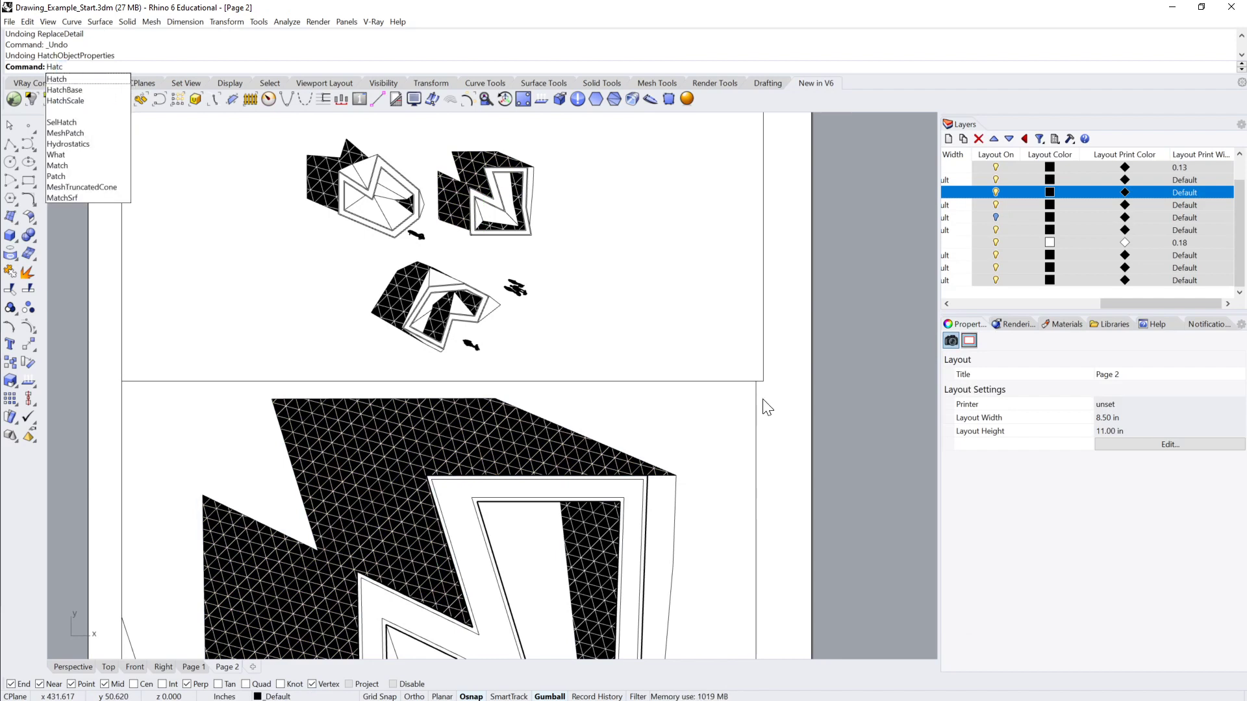
key(Escape)
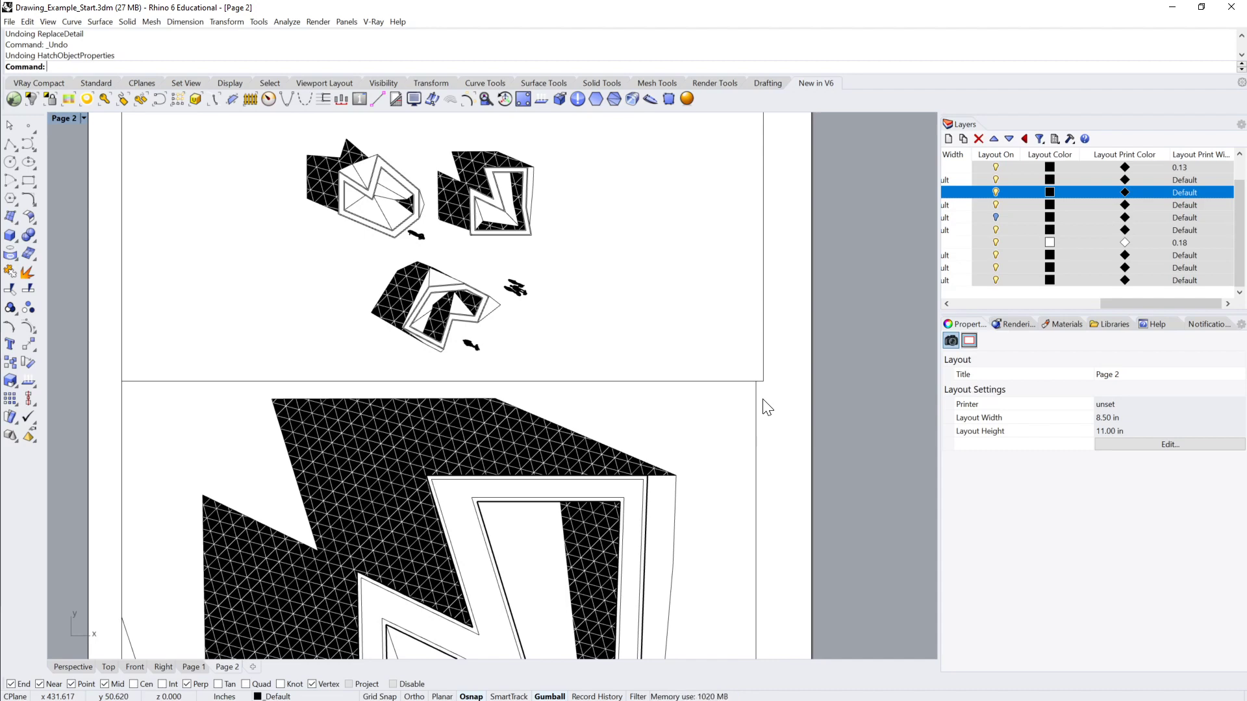
Step: Use the HatchScale command to set the model space hatch Scaling option to Disabled
text(Hats)
key(BackSpace)
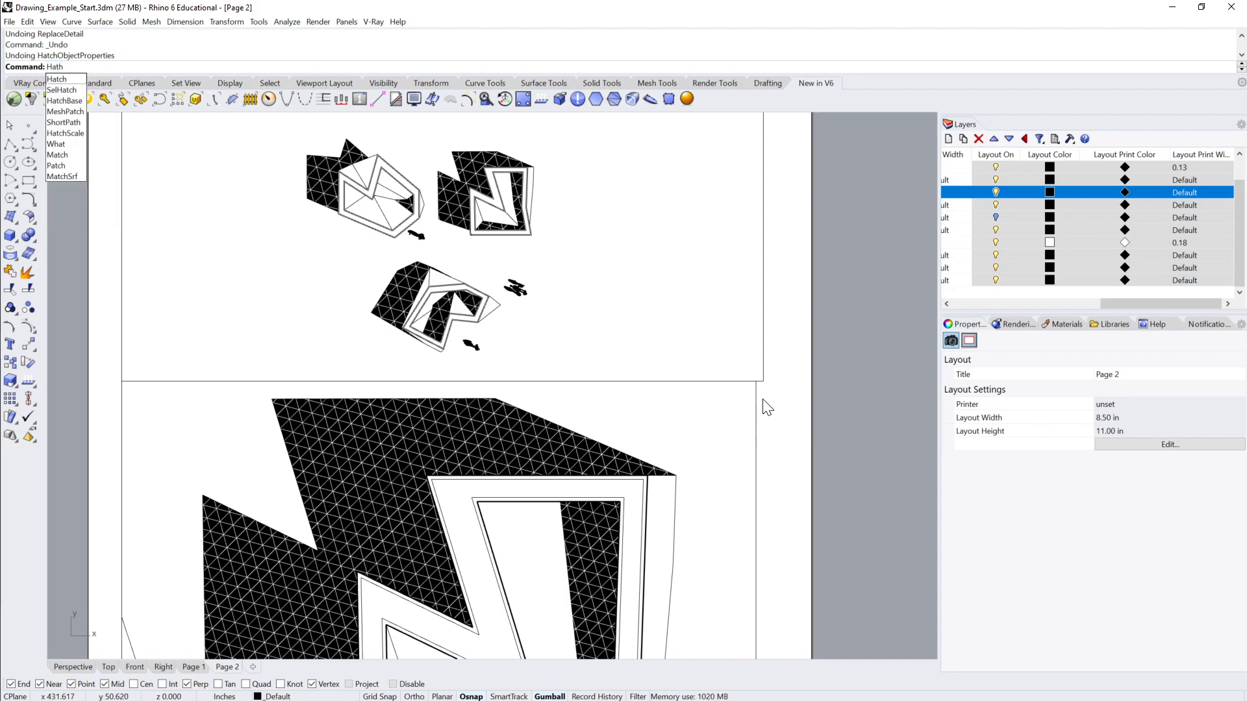
text(chScale)
key(Return)
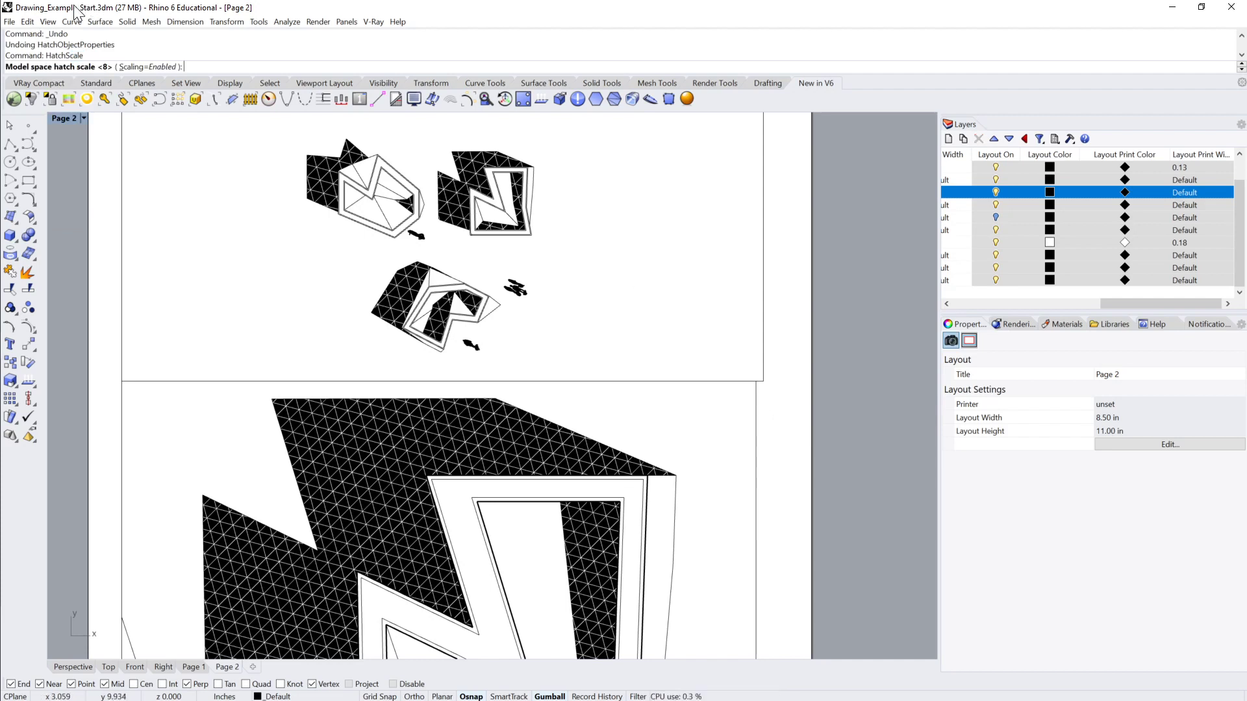
click(148, 68)
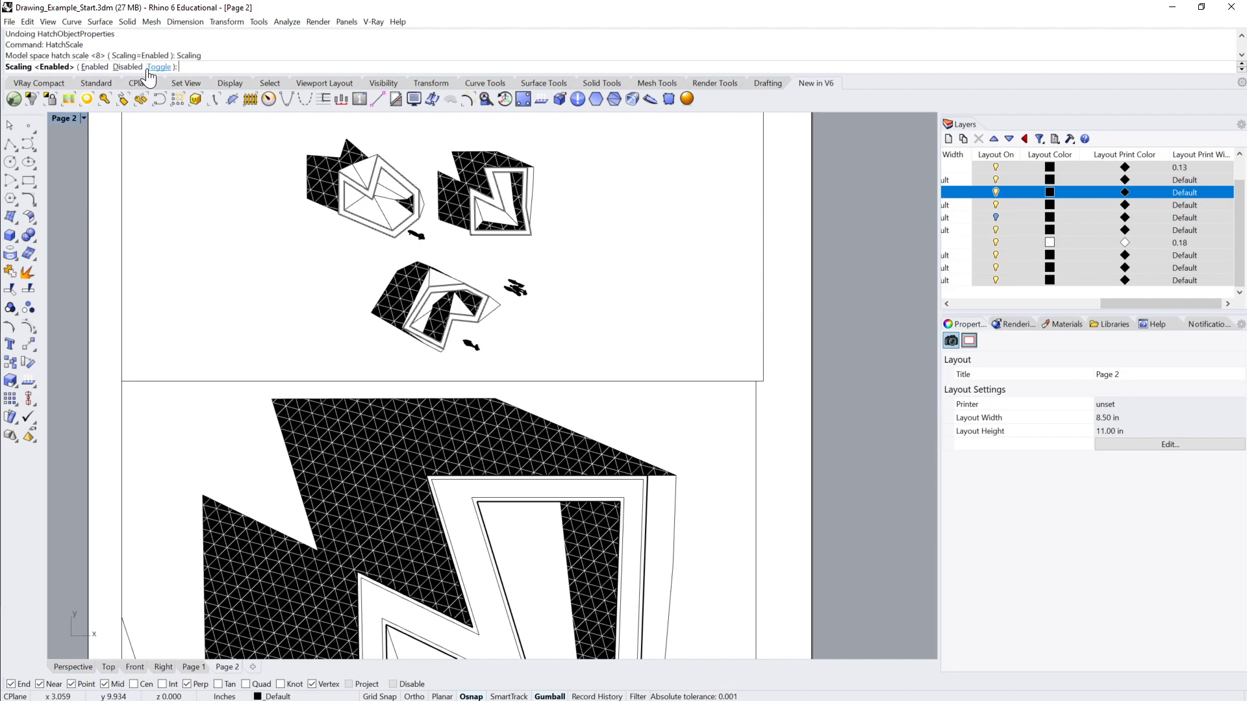
click(136, 68)
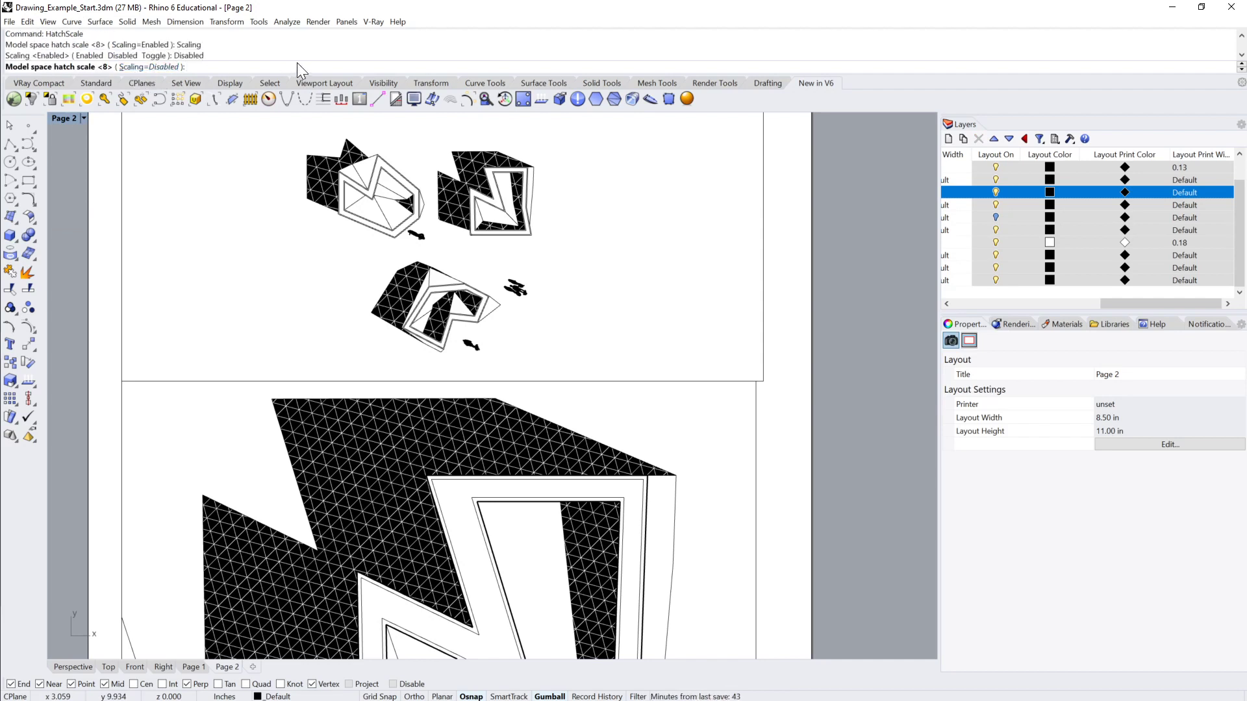
key(Return)
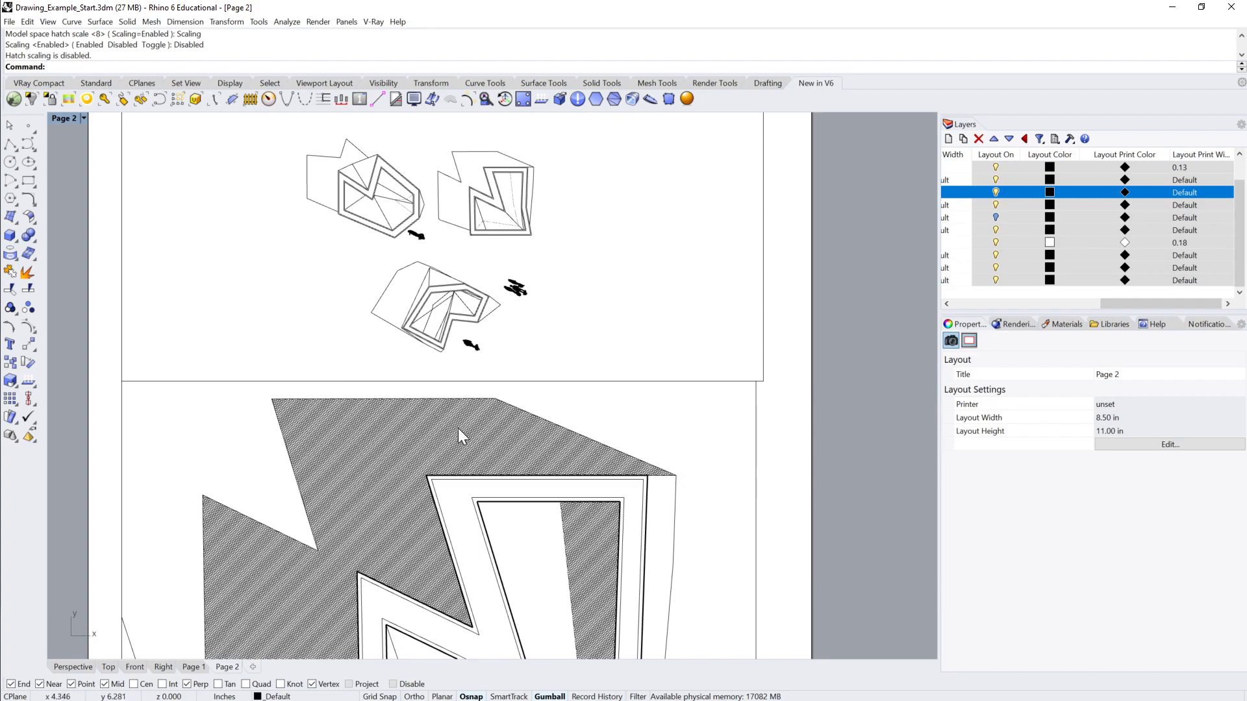
Step: Examine the shadow hatches in both Page 2 details with hatch scaling disabled, comparing the pattern density around the buildings
scroll(432, 201, up, 10)
scroll(448, 181, up, 10)
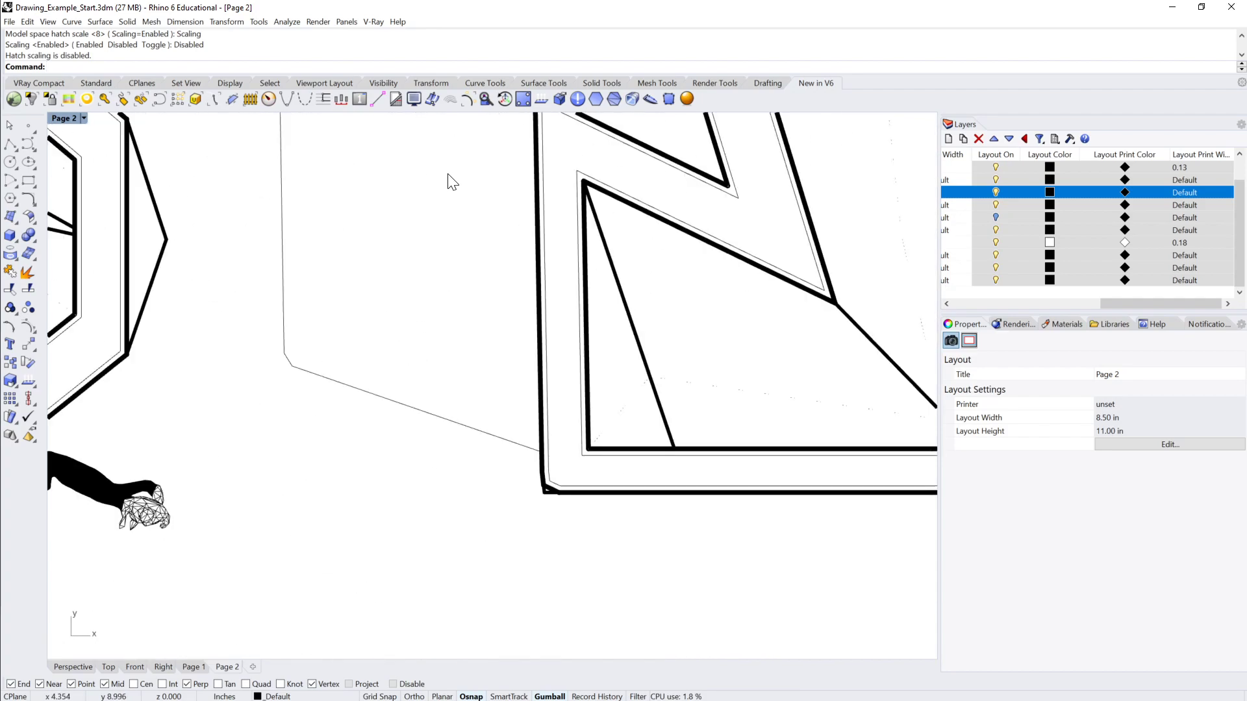
scroll(450, 185, down, 20)
right_drag(570, 380, 585, 295)
scroll(565, 292, up, 6)
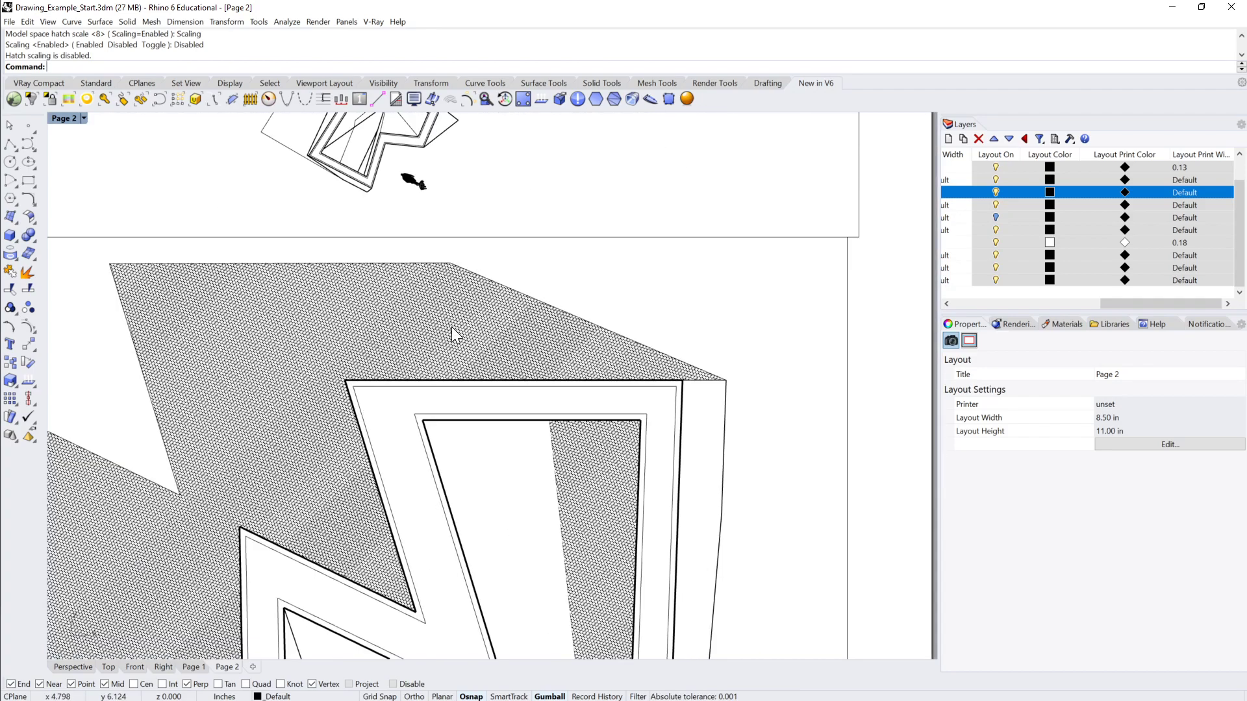
scroll(451, 327, down, 5)
scroll(504, 277, up, 4)
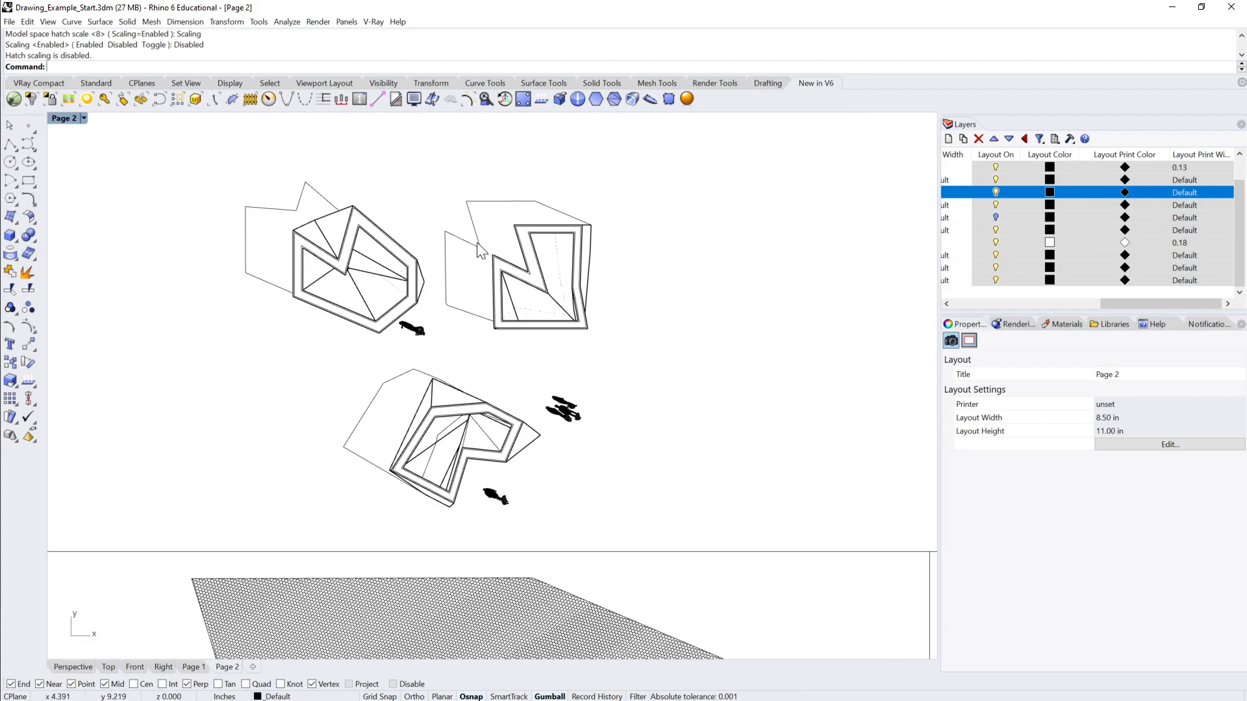
right_drag(644, 549, 589, 203)
right_drag(517, 296, 582, 458)
scroll(505, 144, up, 2)
mouse_move(532, 249)
right_down()
mouse_move(550, 402)
mouse_move(596, 380)
right_up()
scroll(490, 228, up, 6)
scroll(484, 262, down, 11)
scroll(593, 364, up, 2)
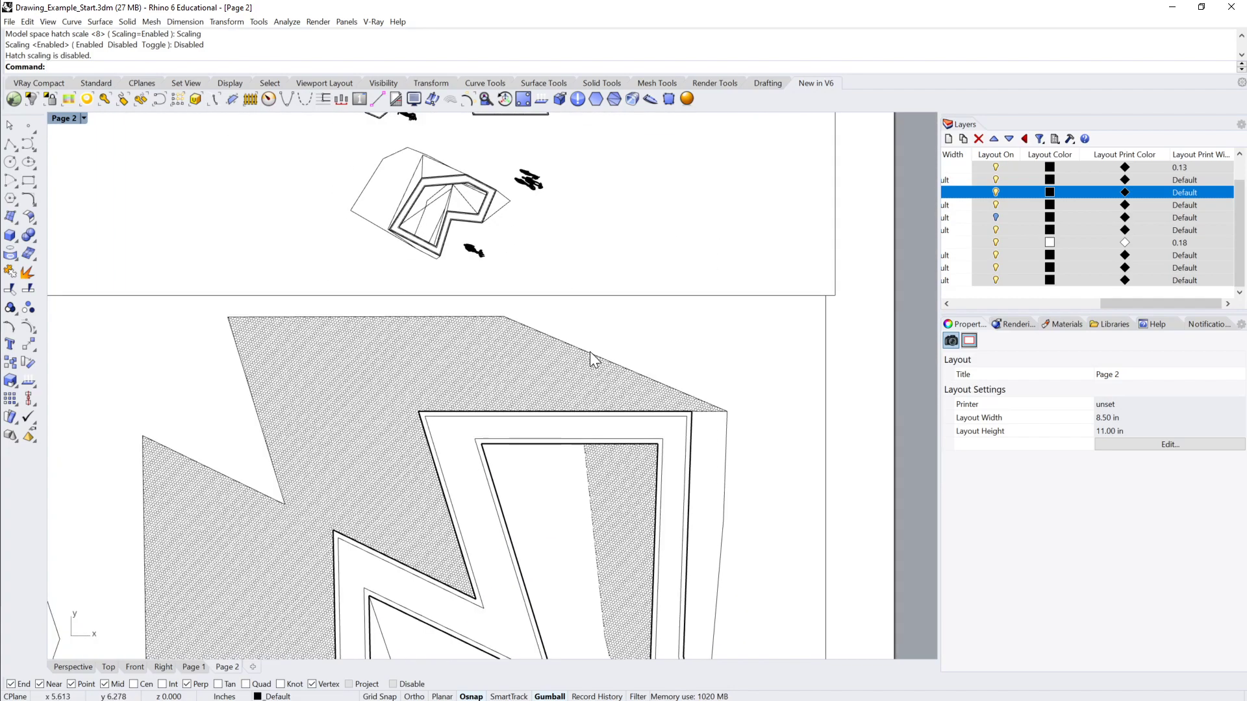
Step: In the lower detail, try a pattern scale of 50 on the building's large outer shadow hatch, and settle on 5
double_click(591, 337)
click(519, 356)
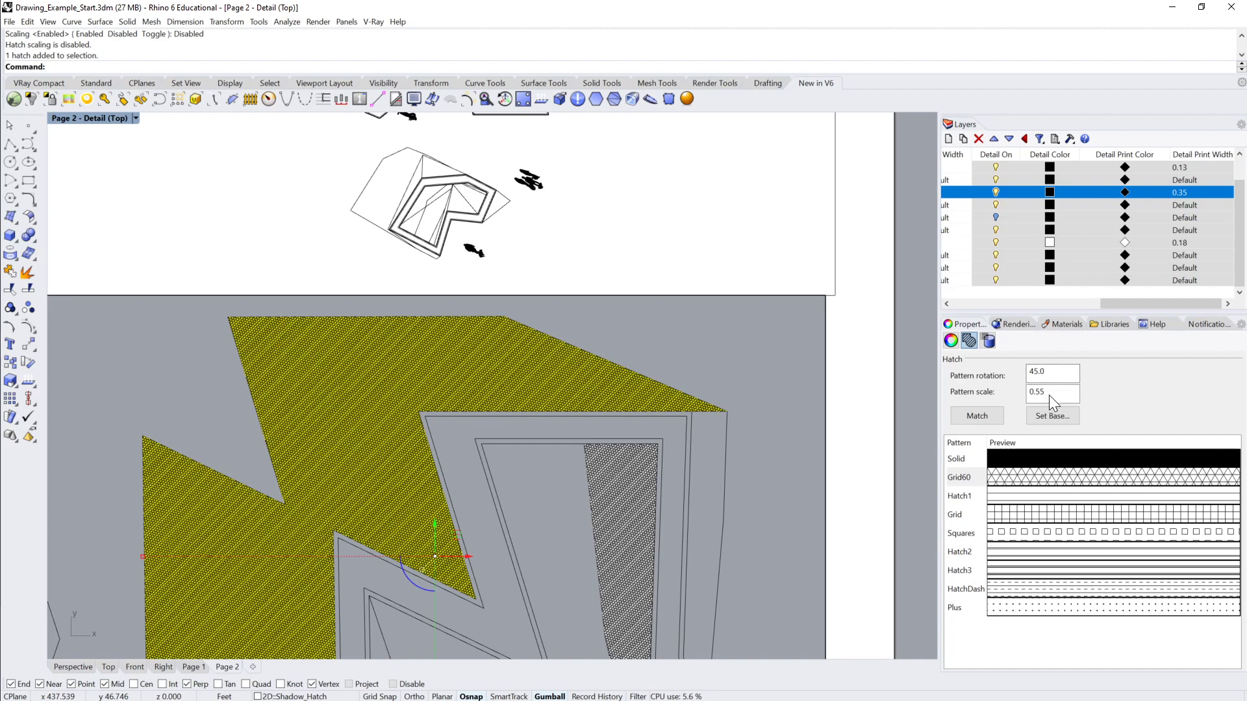
text(50)
key(Return)
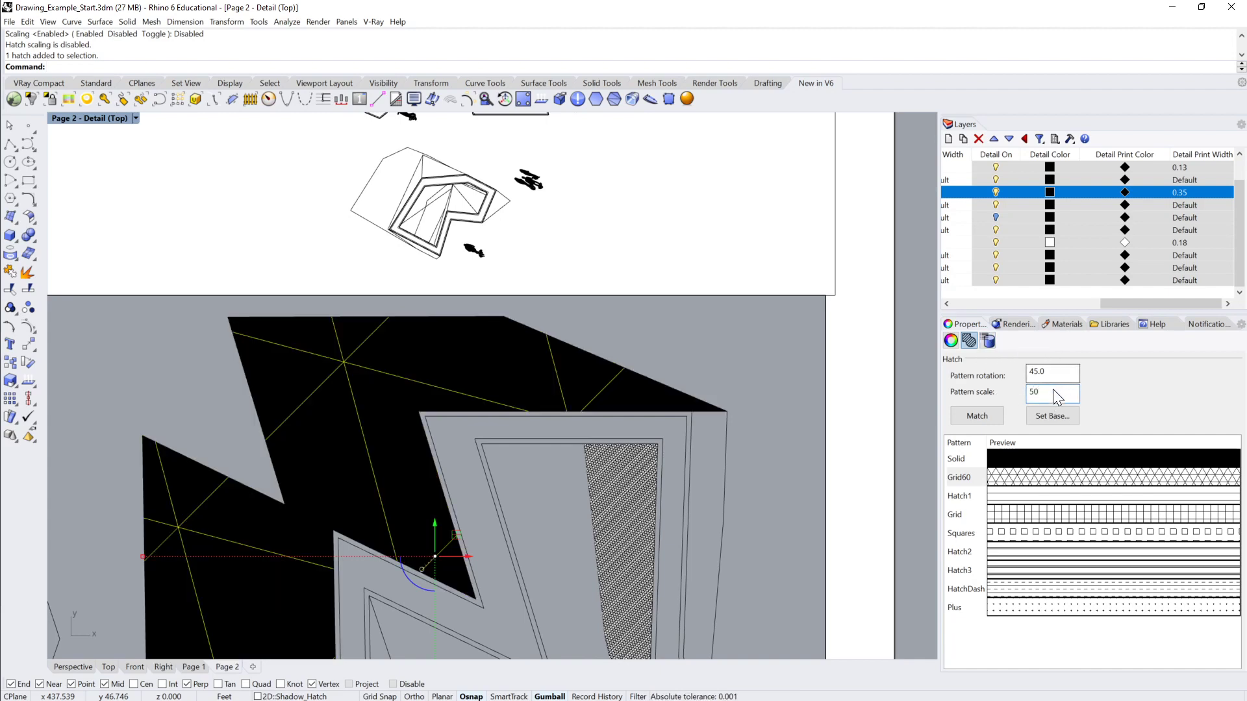
text(5)
key(Return)
double_click(854, 398)
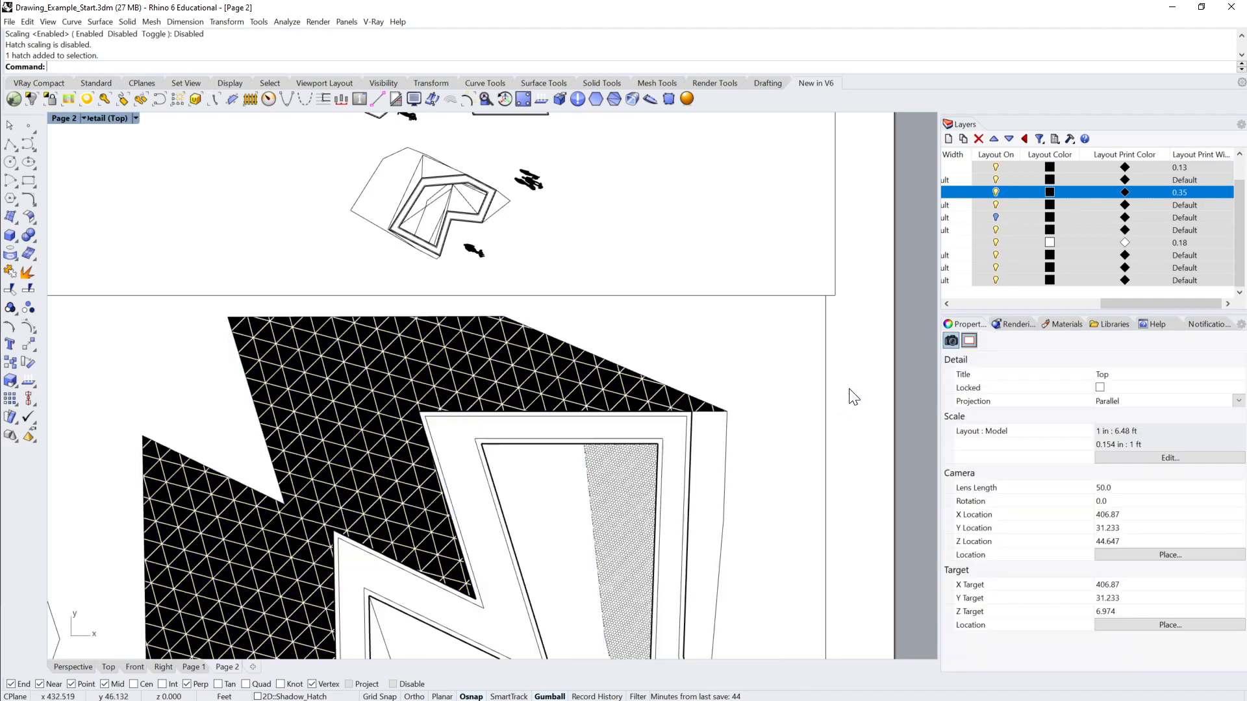
Step: Compare the rescaled shadow hatch on the upper-right building between the upper and lower details of Page 2
right_drag(552, 355, 544, 466)
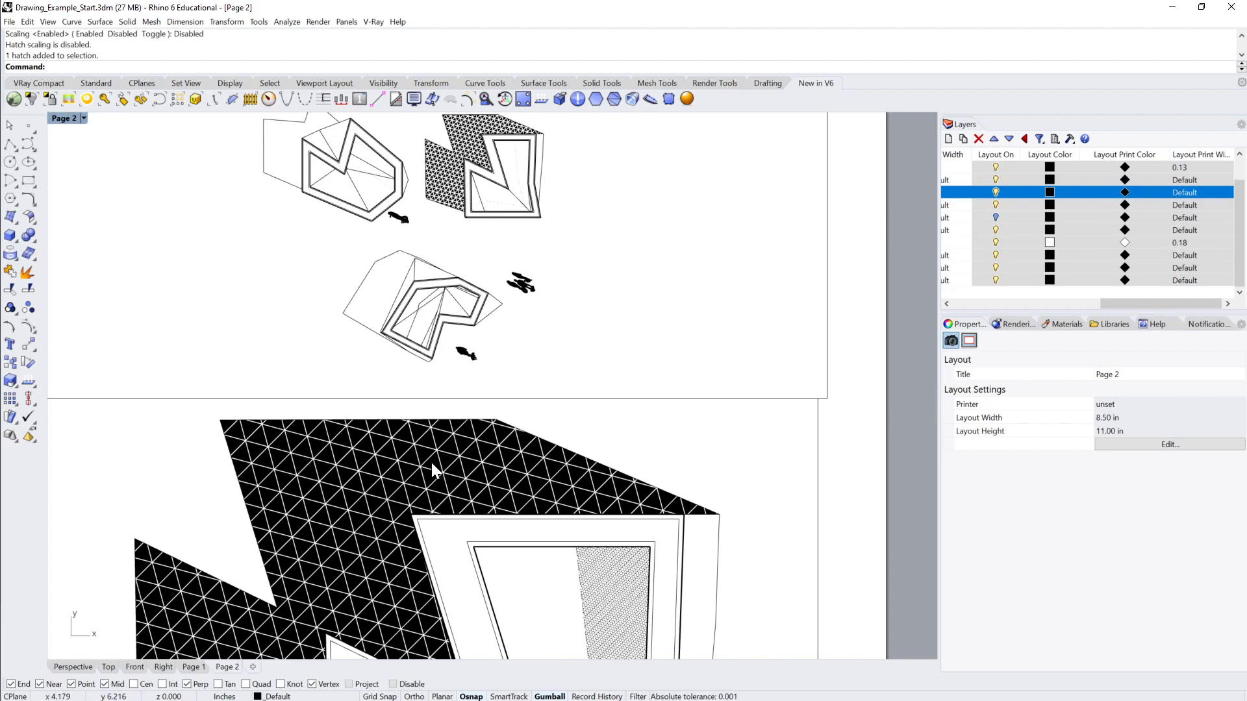
right_drag(517, 269, 552, 370)
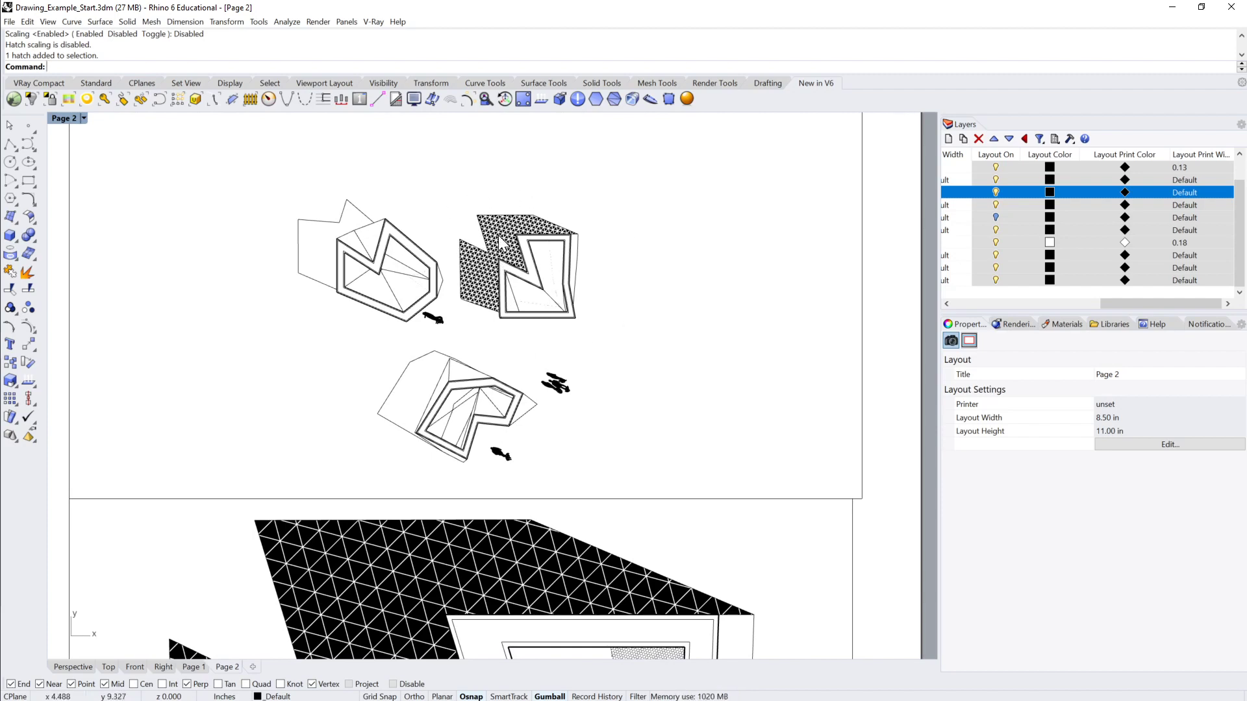
right_drag(596, 479, 611, 218)
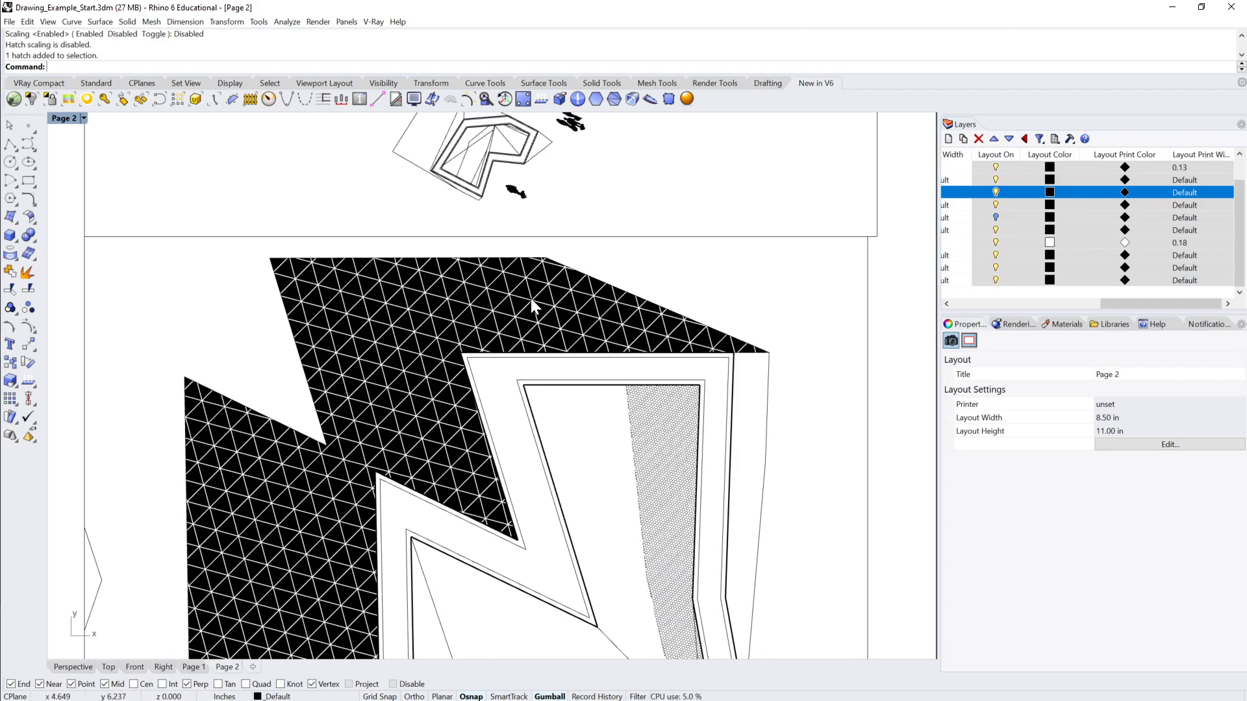
mouse_move(531, 298)
right_down()
mouse_move(455, 253)
mouse_move(620, 533)
mouse_move(633, 516)
mouse_move(621, 355)
mouse_move(627, 391)
right_up()
scroll(618, 414, down, 6)
scroll(578, 301, up, 2)
scroll(614, 327, down, 4)
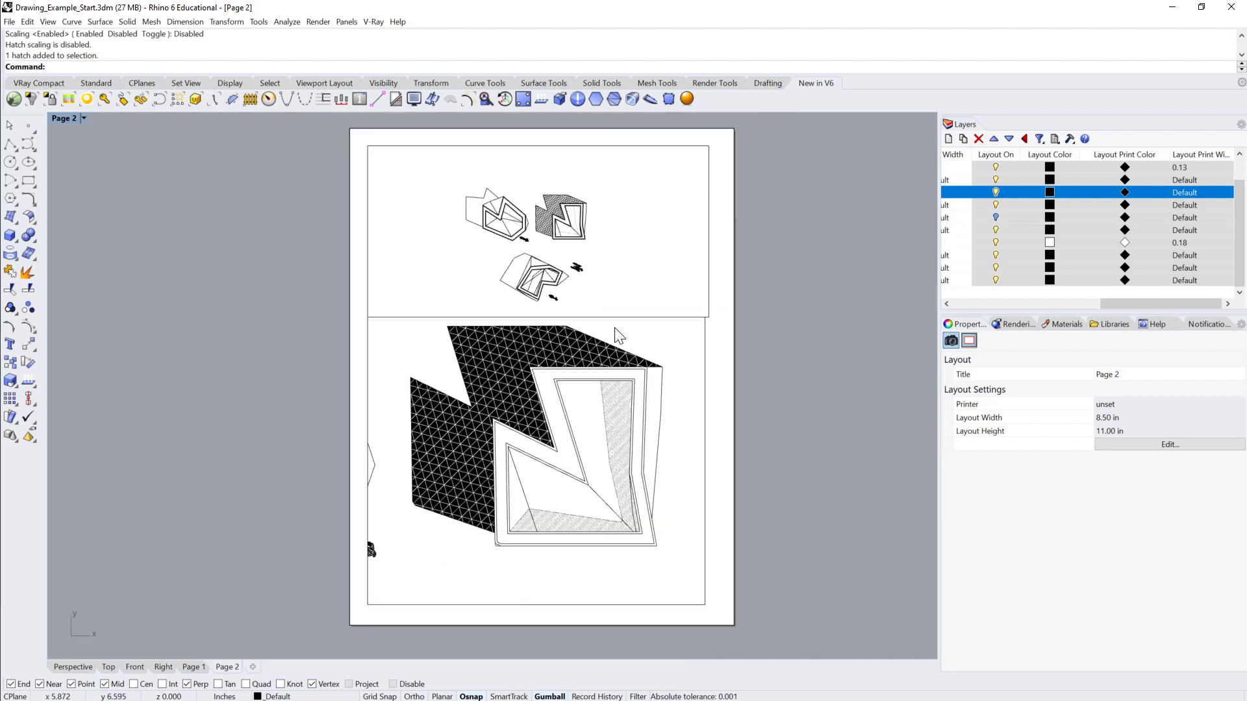
right_drag(614, 328, 604, 339)
scroll(604, 339, up, 4)
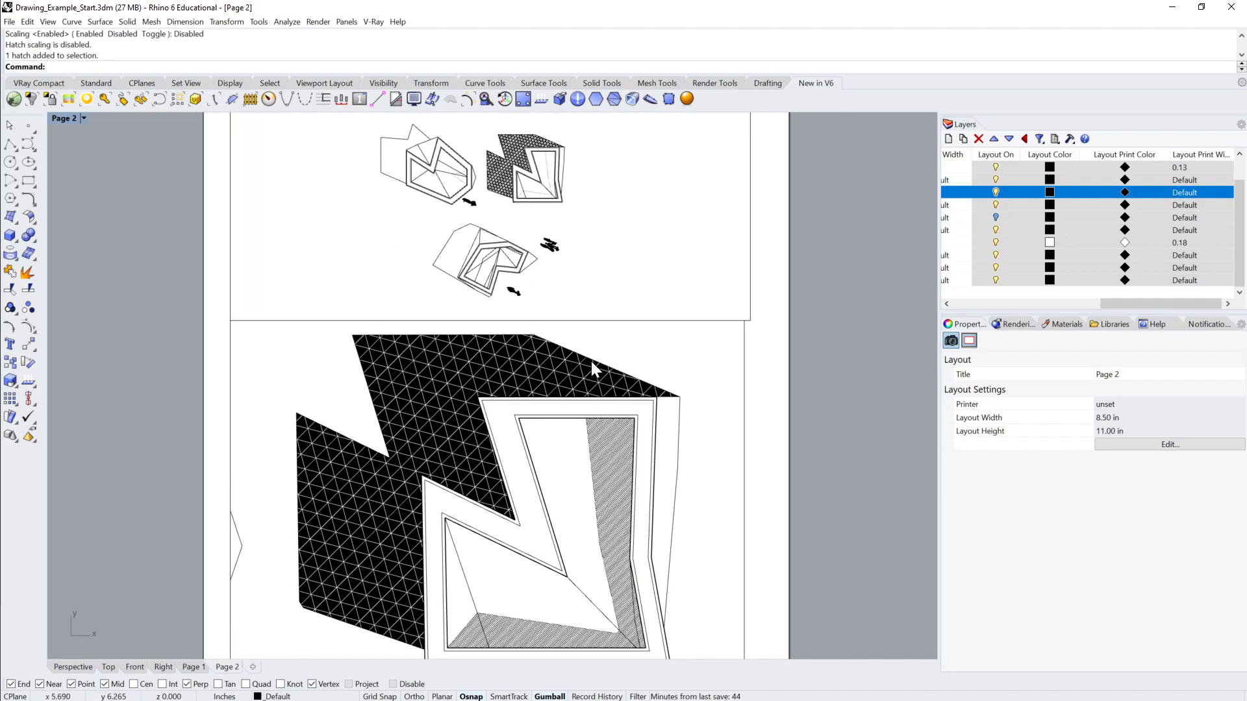
Step: In the lower detail, set the building's large outer shadow hatch to a pattern scale of 10, and return to the layout
double_click(563, 364)
click(547, 363)
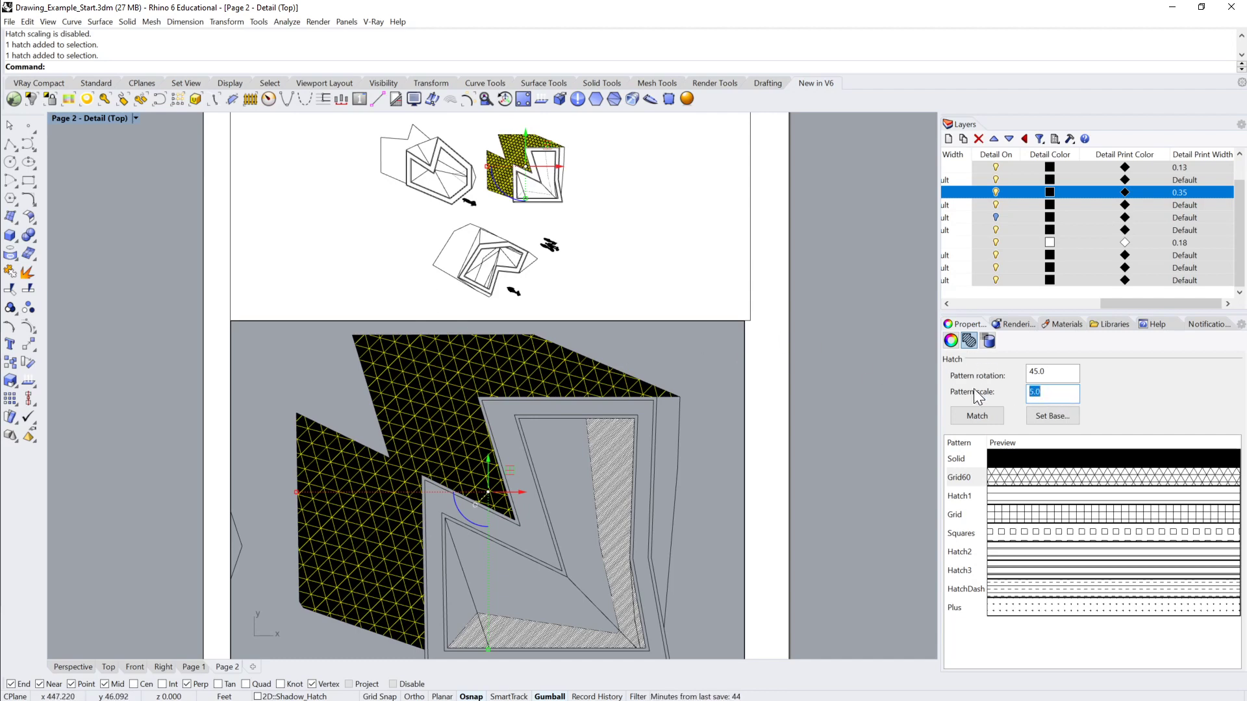
text(10)
key(Return)
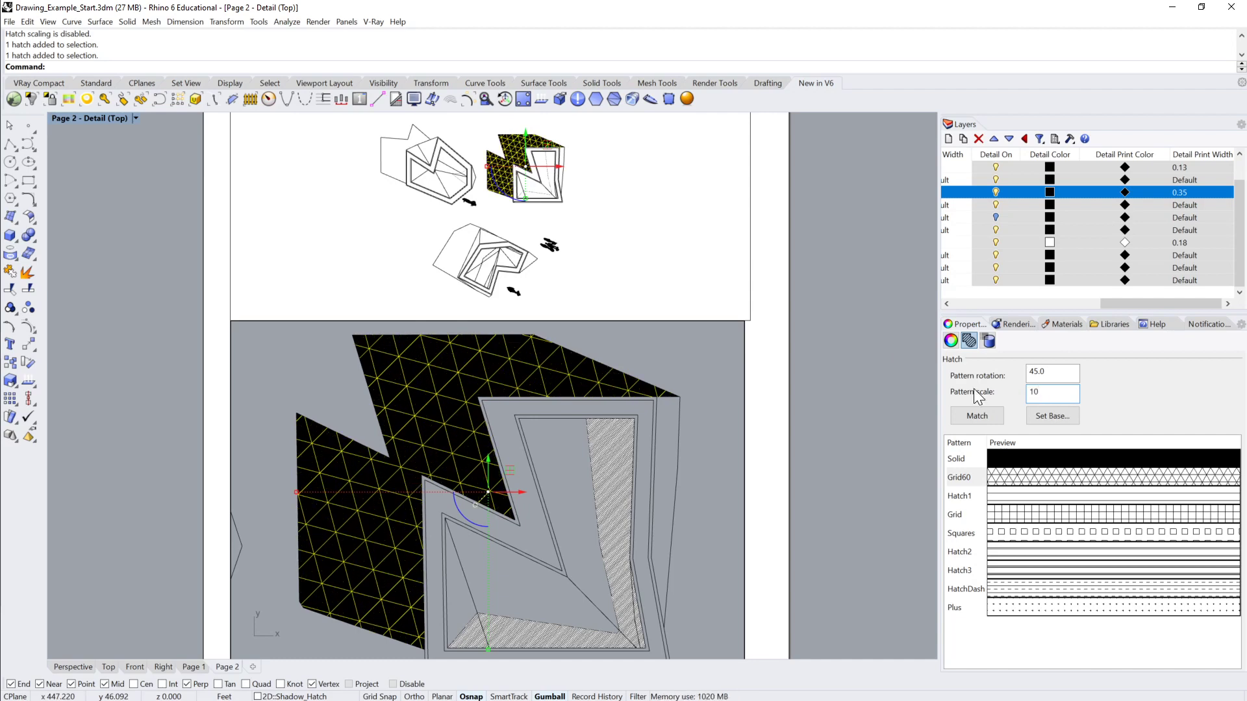
double_click(825, 387)
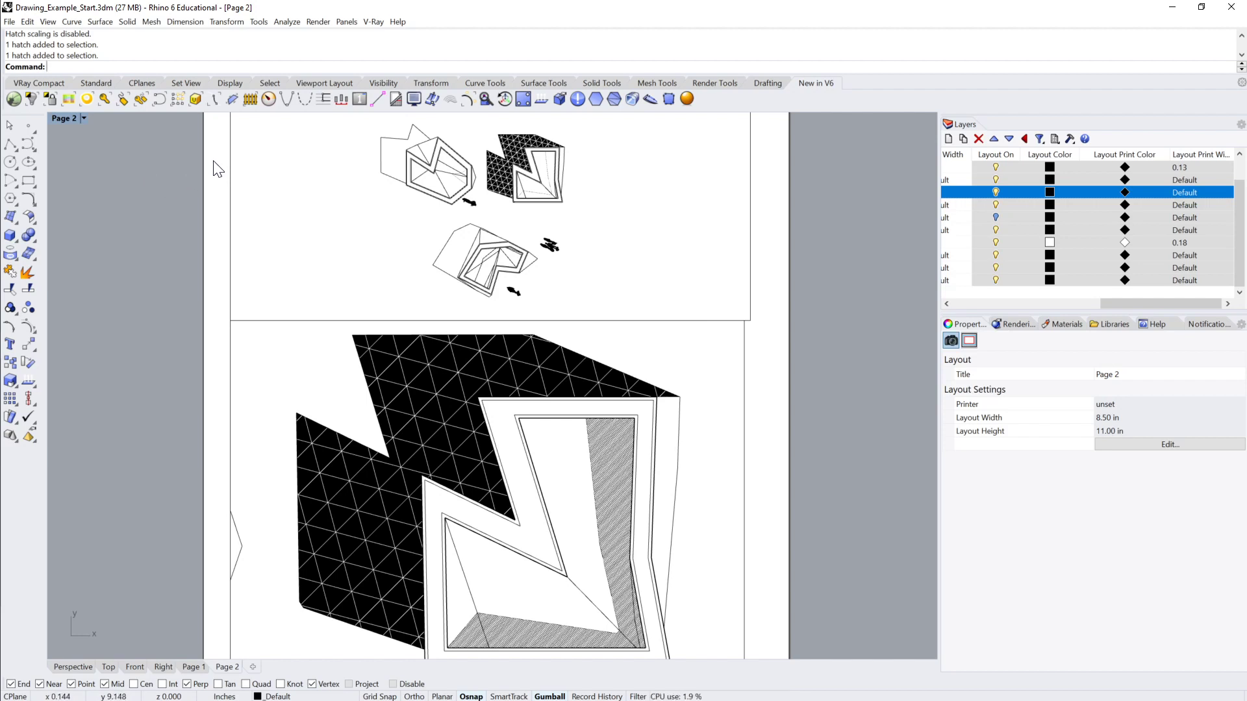
Step: Use the HatchScale command to set the model space hatch Scaling option to Enabled
text(Scale)
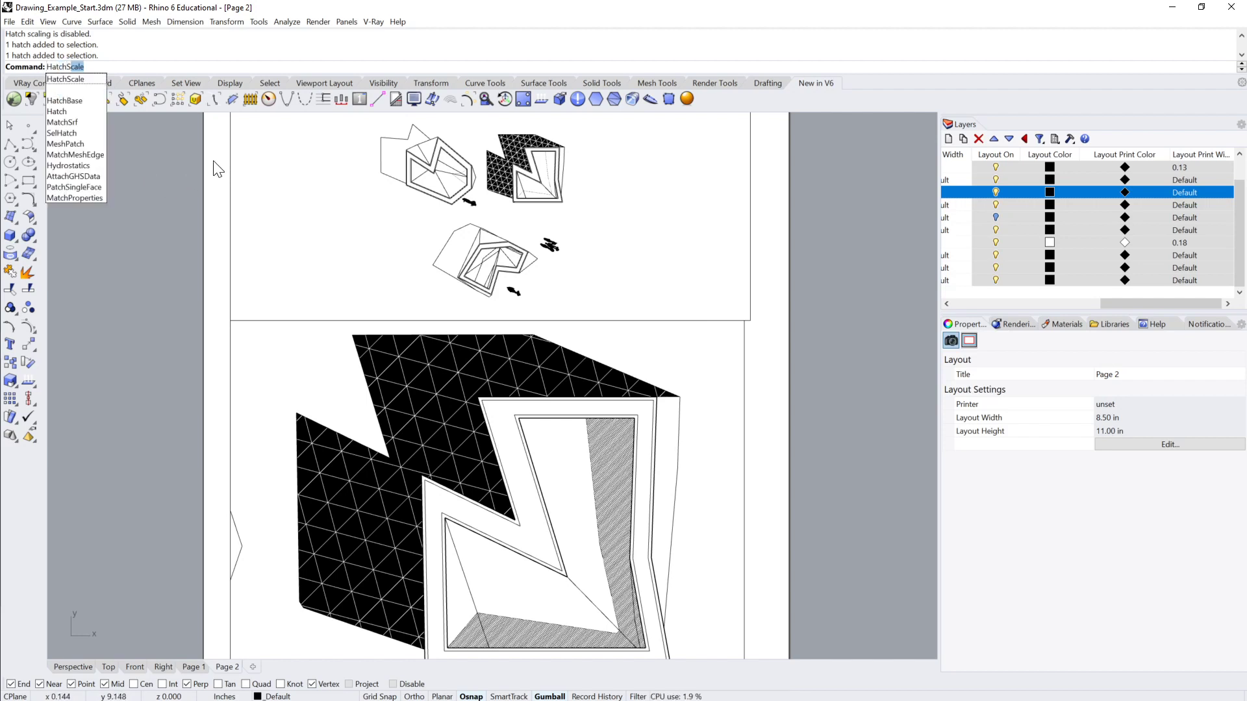
key(Return)
click(134, 66)
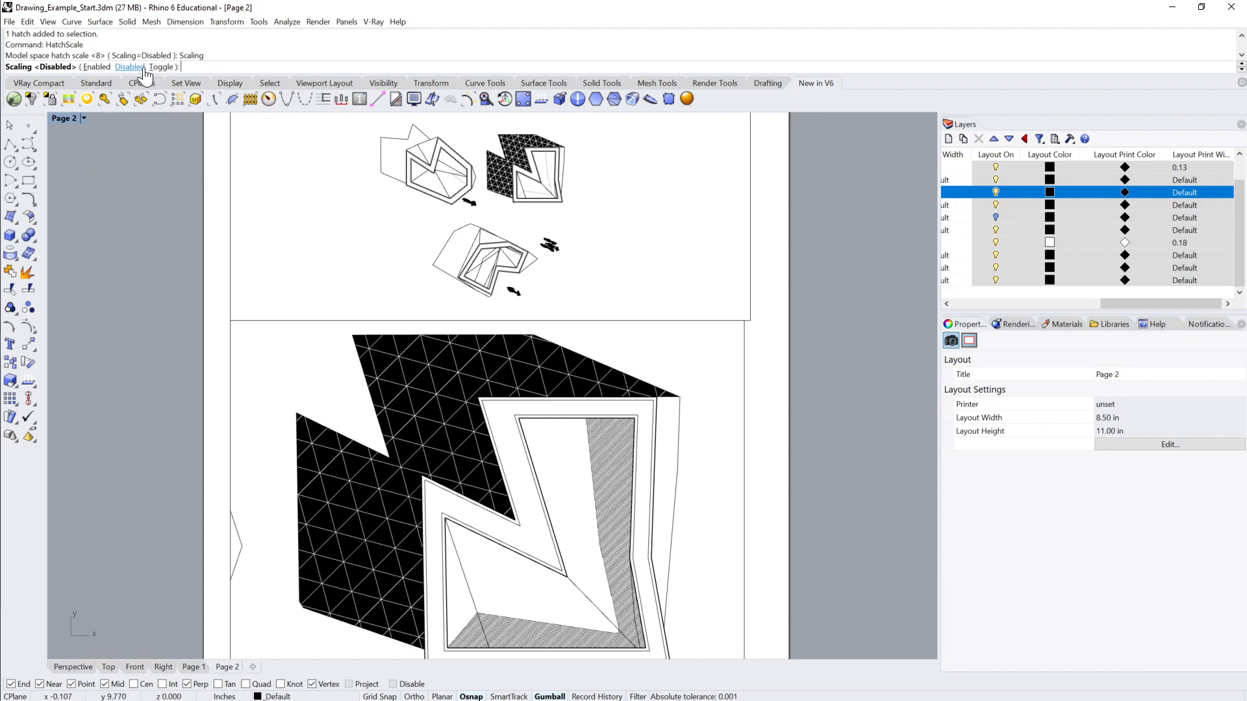
click(97, 66)
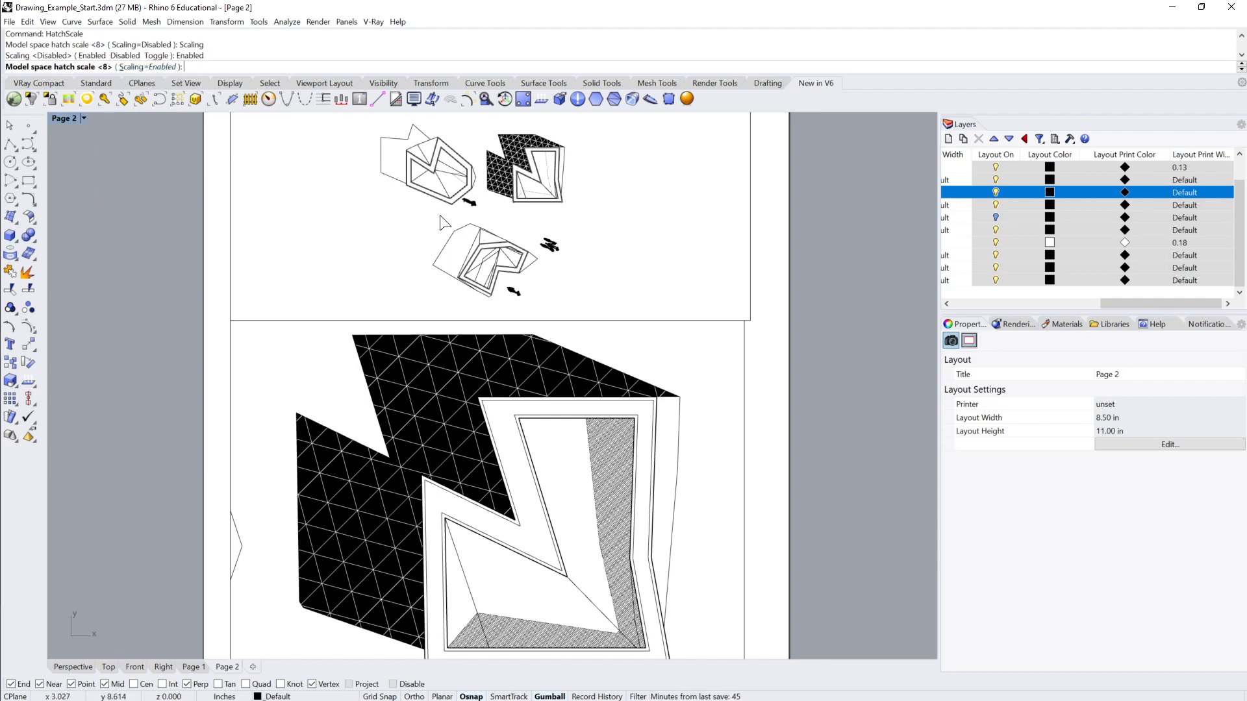
key(Return)
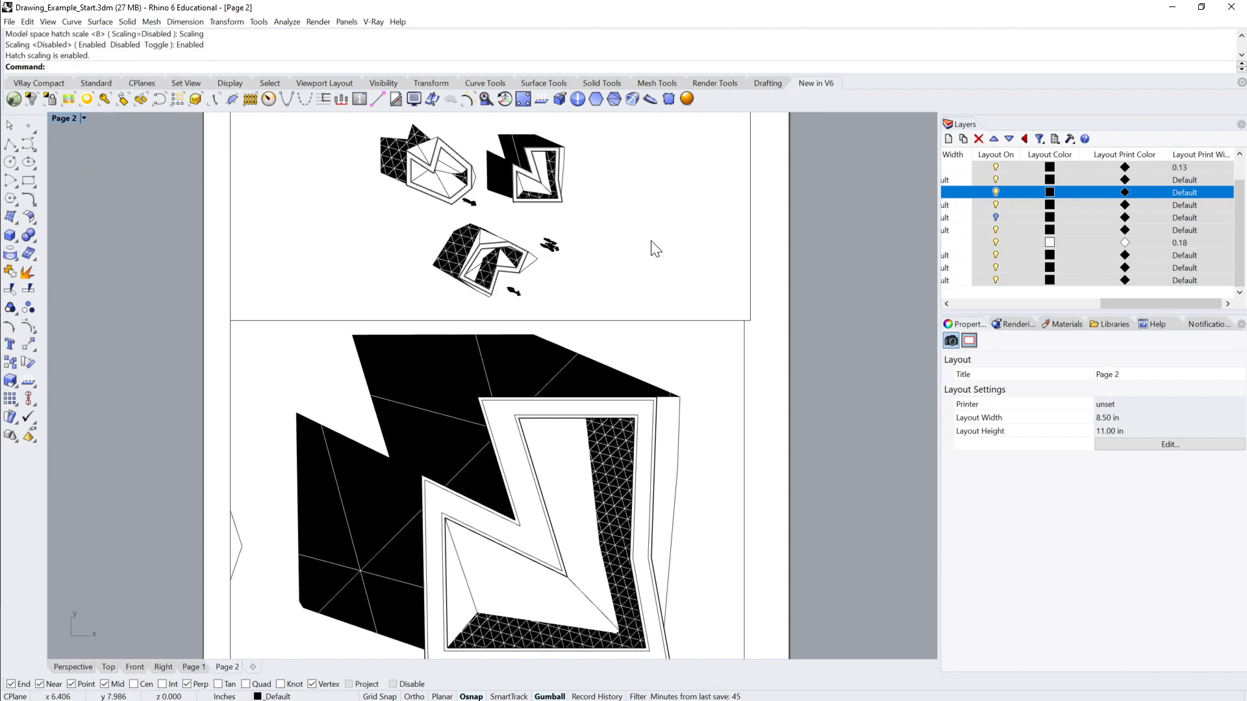
Step: Inspect the large outer shadow hatch's pattern settings in the lower detail with hatch scaling enabled, and return to the layout
double_click(686, 351)
click(563, 365)
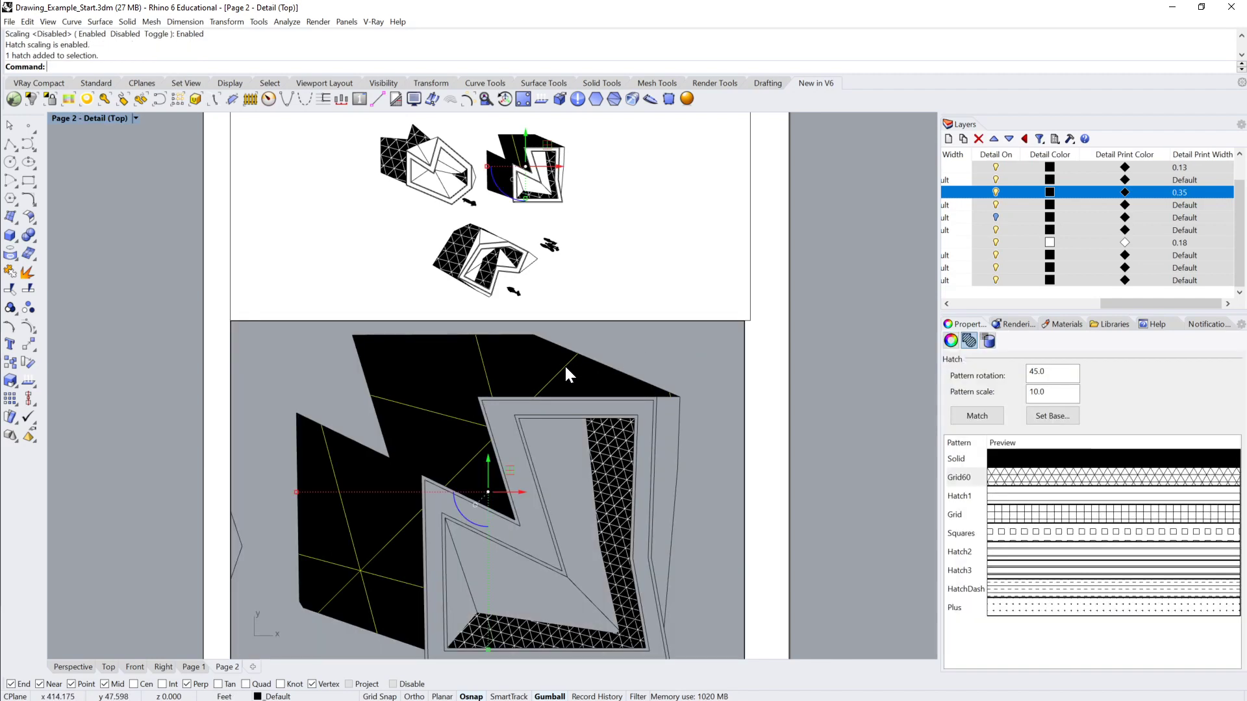
click(161, 155)
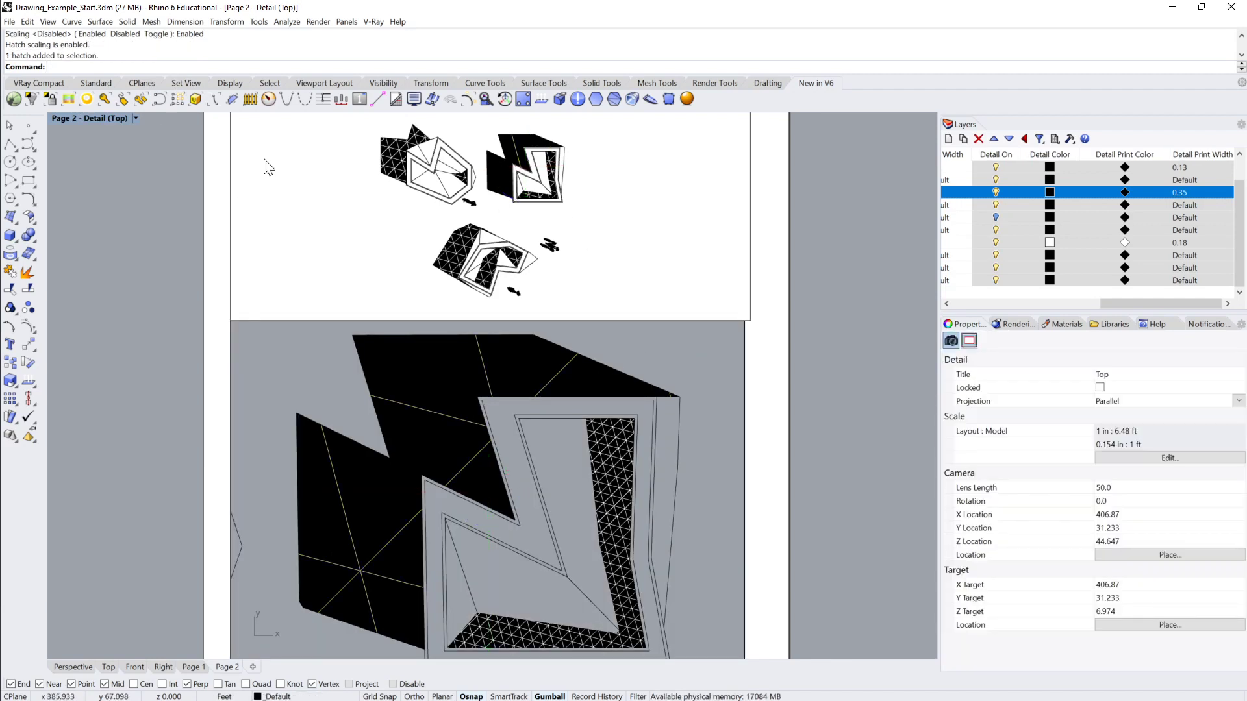
double_click(264, 159)
double_click(215, 160)
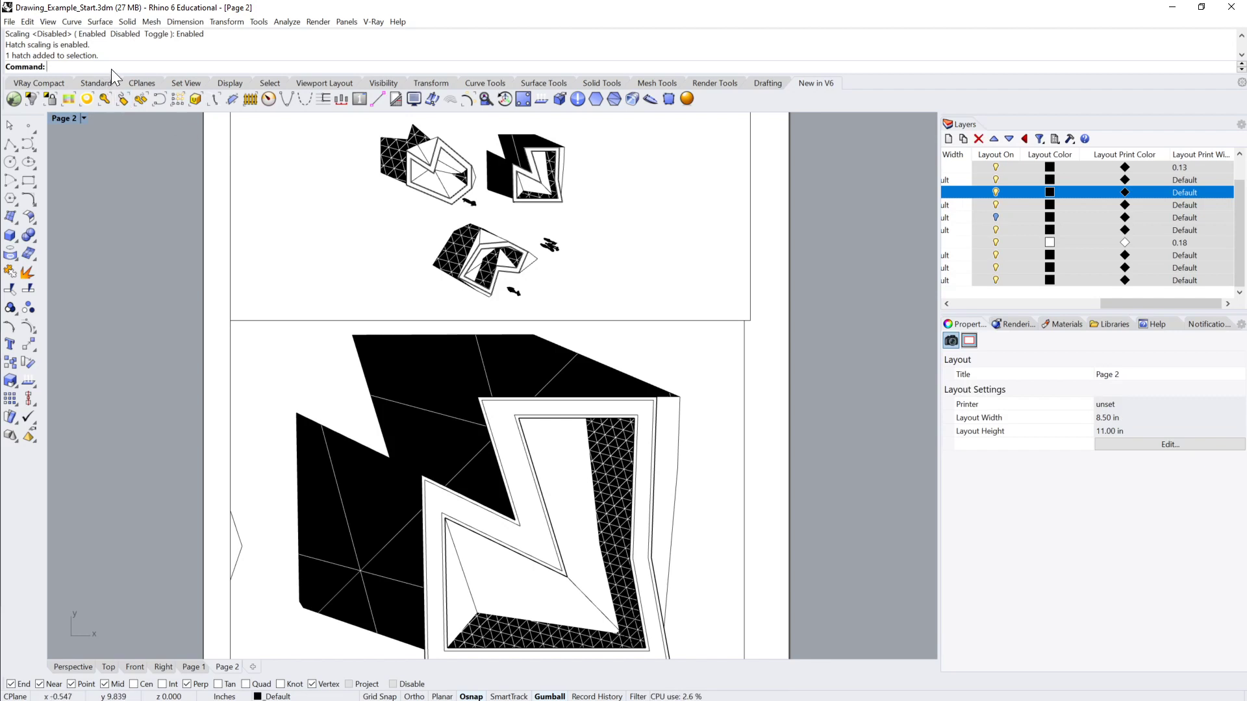
text(hatch)
key(Return)
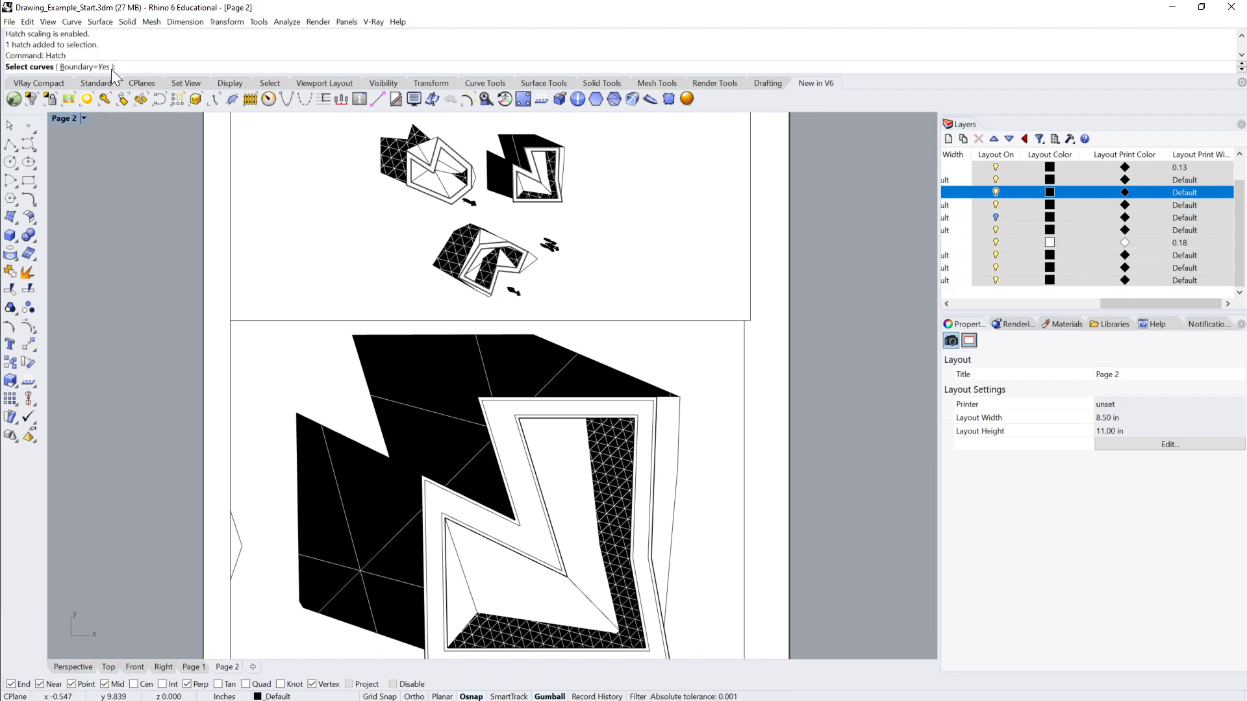
key(Return)
Step: Review the HatchScale command's model space scale and Scaling choices, keeping Scaling set to Enabled
text(hatc)
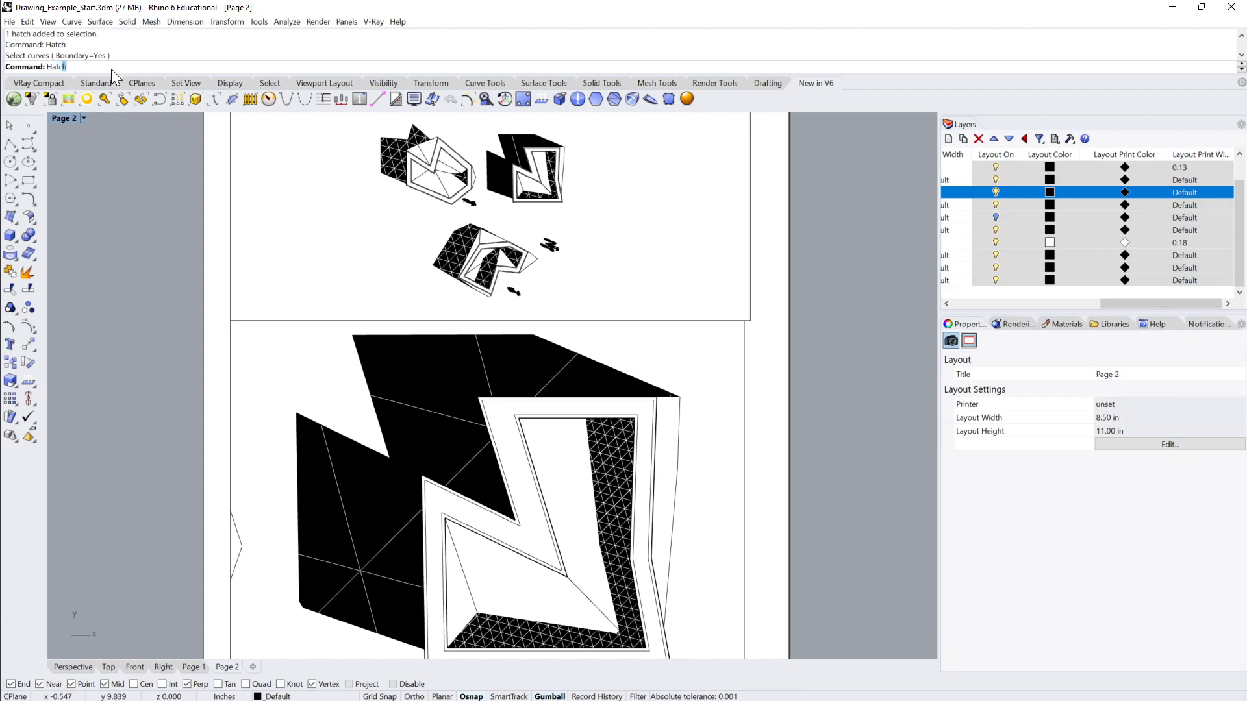
text(h)
key(Return)
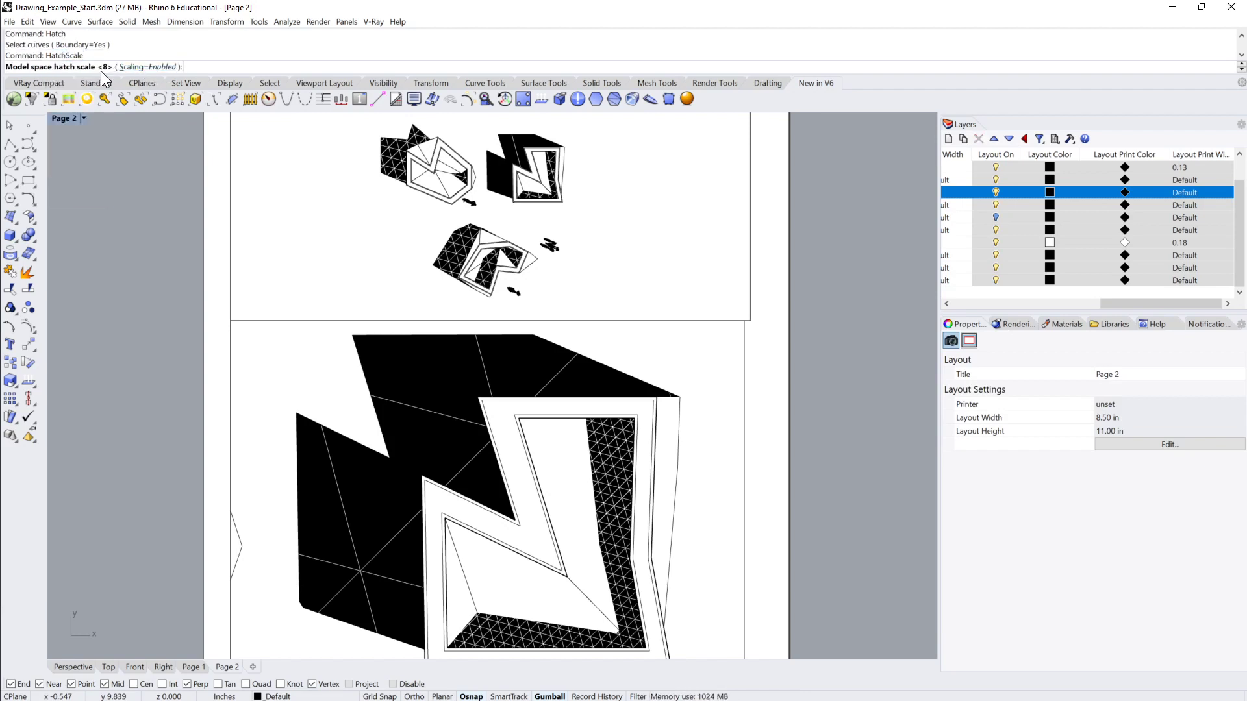
click(121, 68)
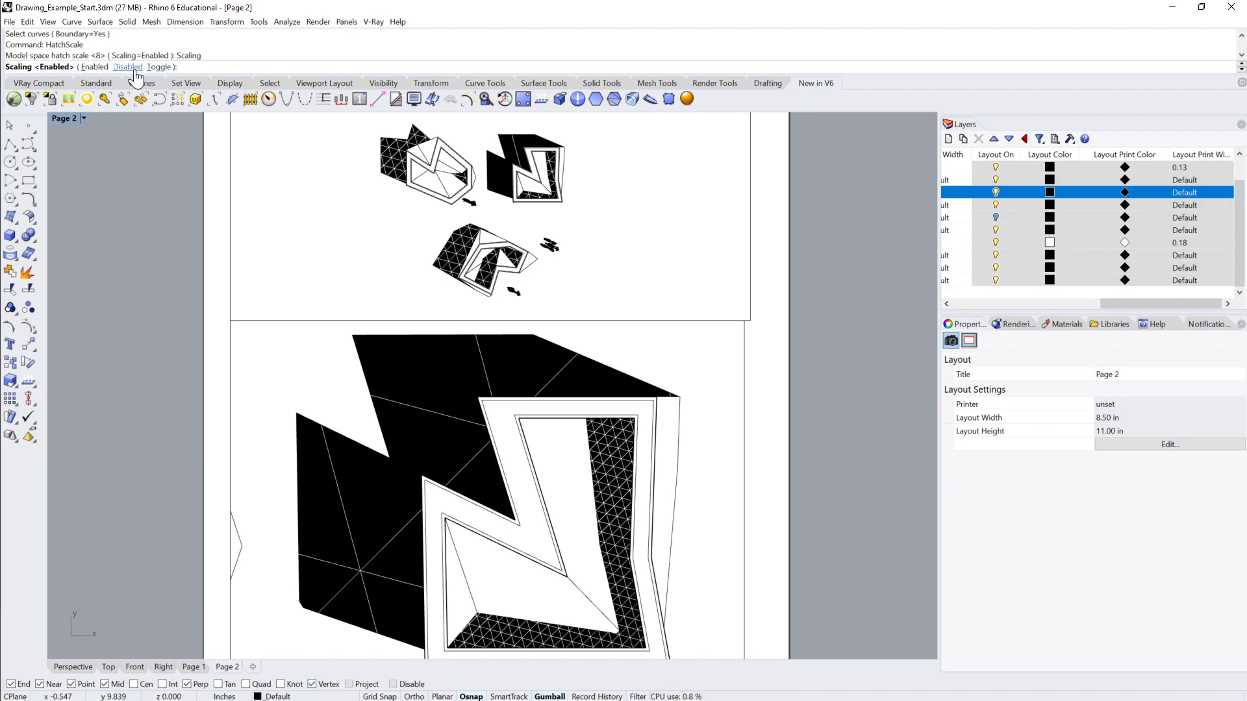
click(97, 67)
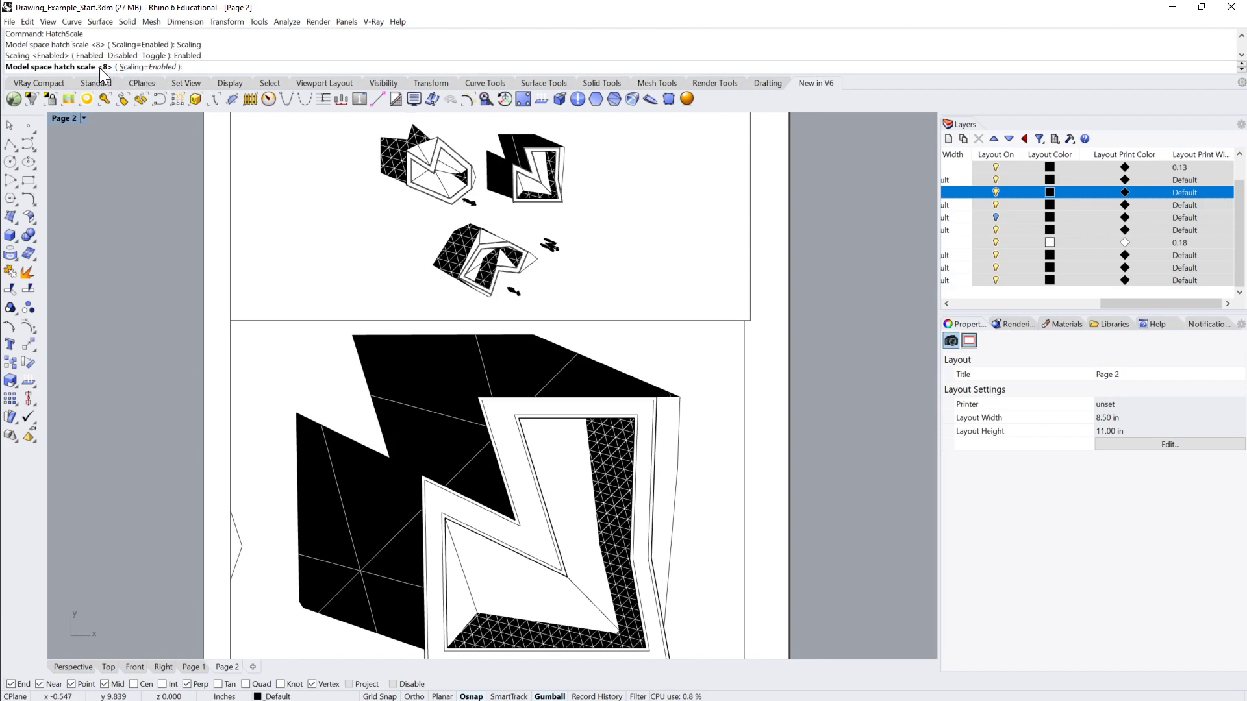
key(Return)
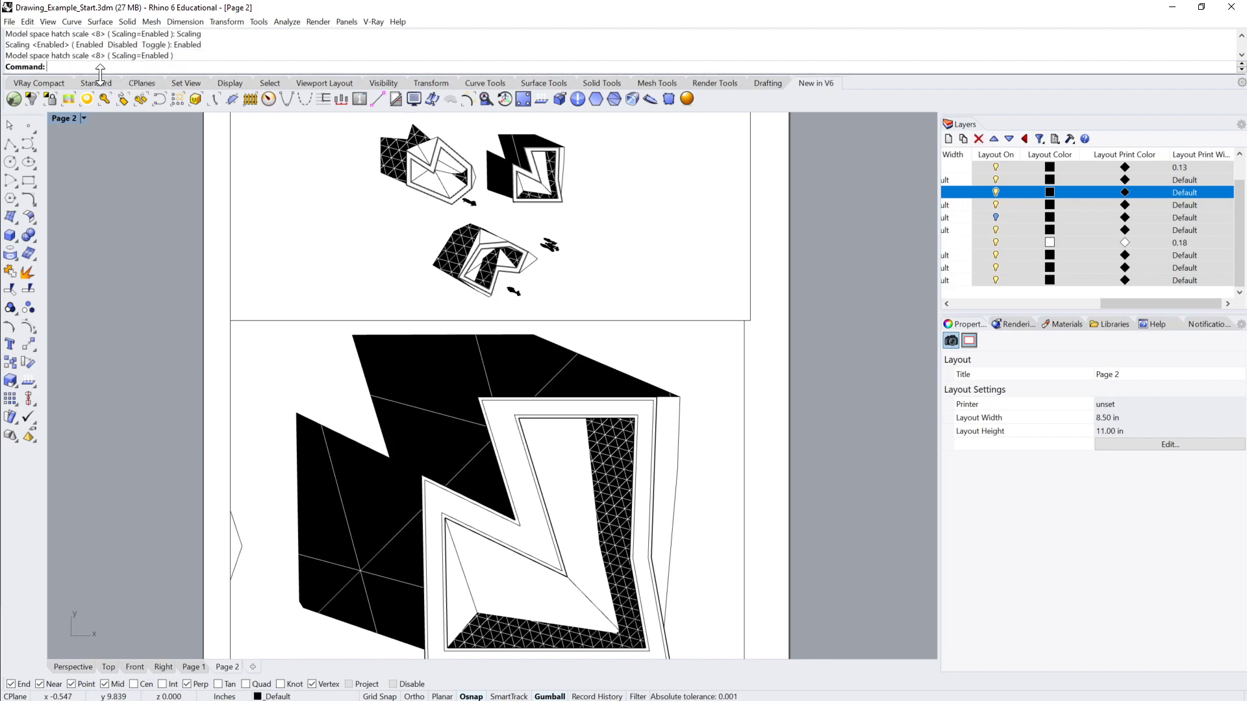
text(HatchScale)
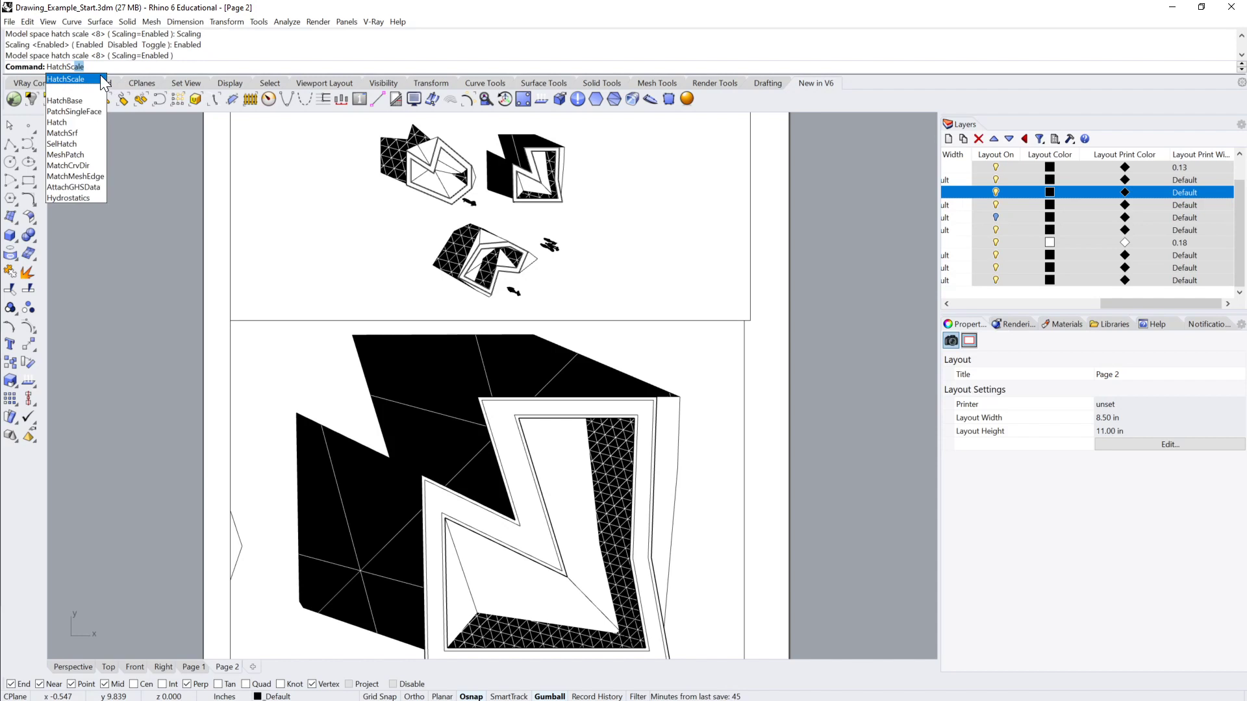
click(90, 100)
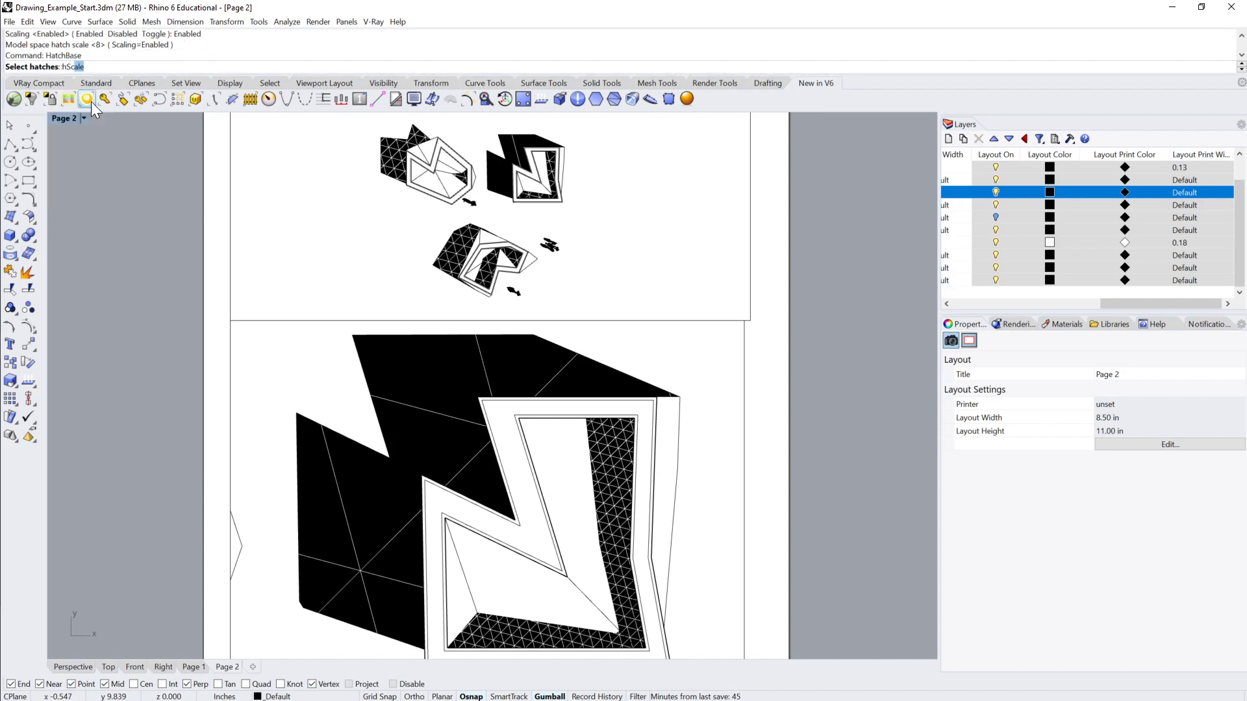
key(Escape)
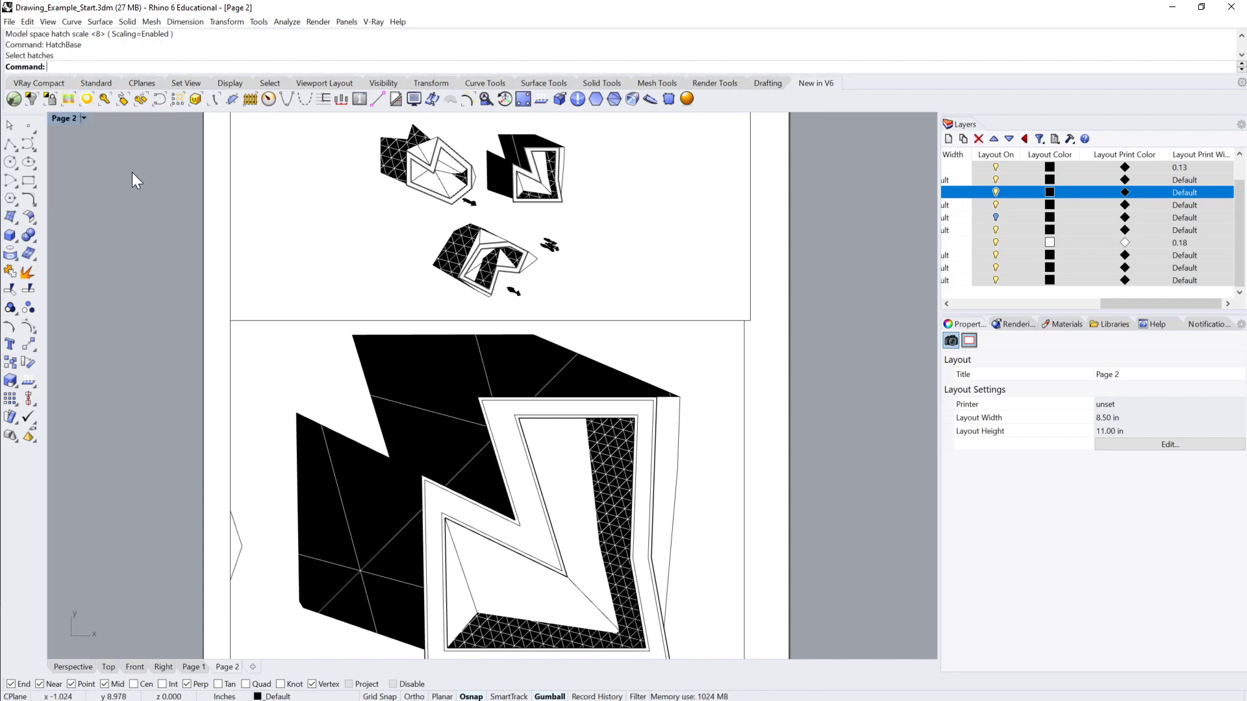
Step: Set the model space hatch scale to 4 in the document's Hatch properties and apply it
text(Op)
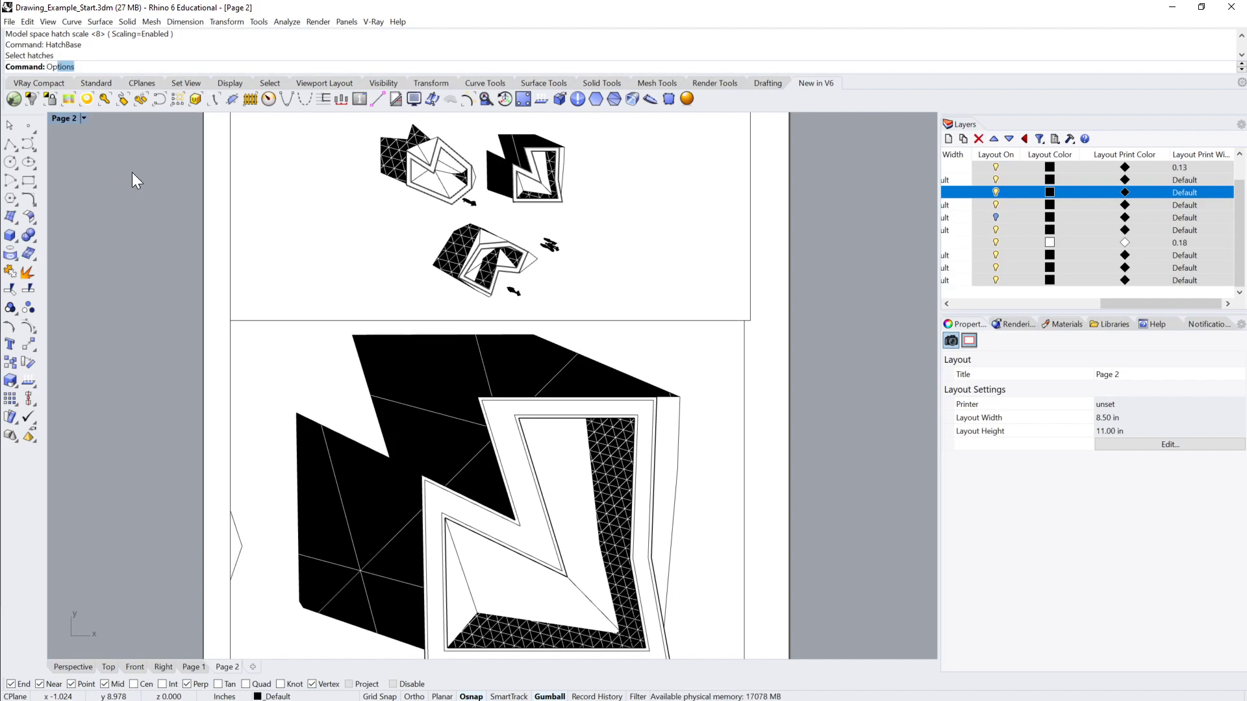
key(Return)
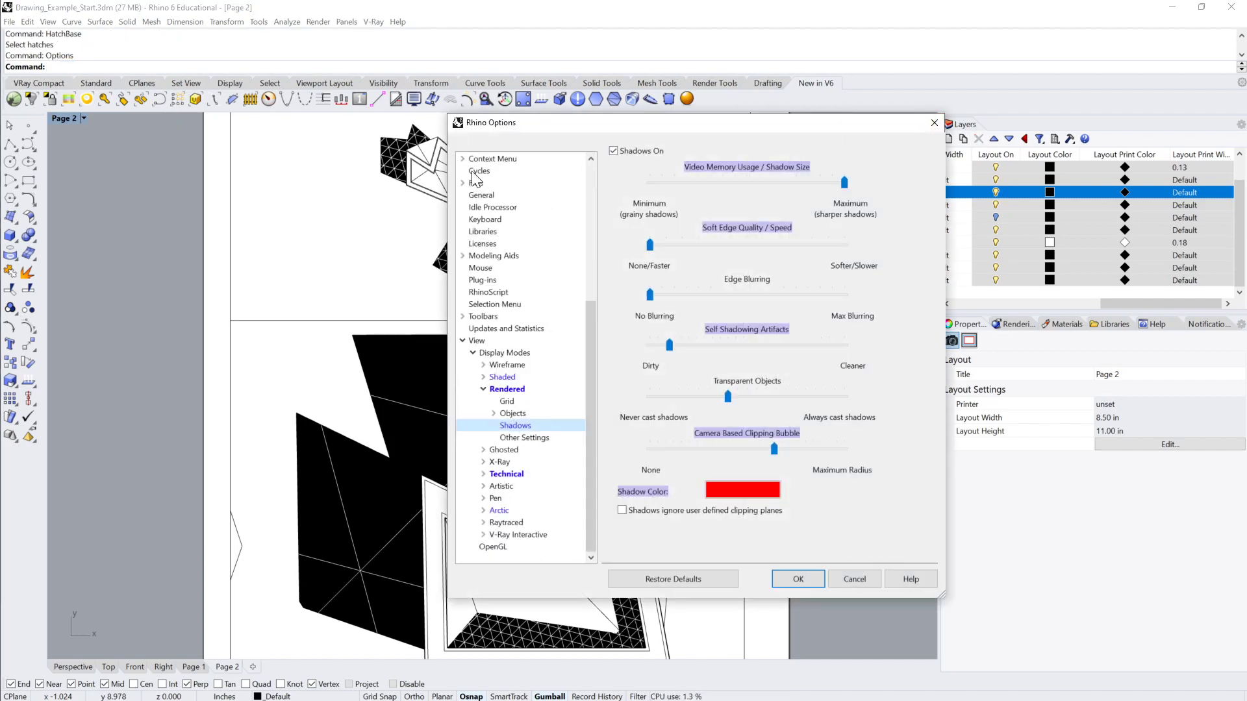
scroll(481, 182, up, 6)
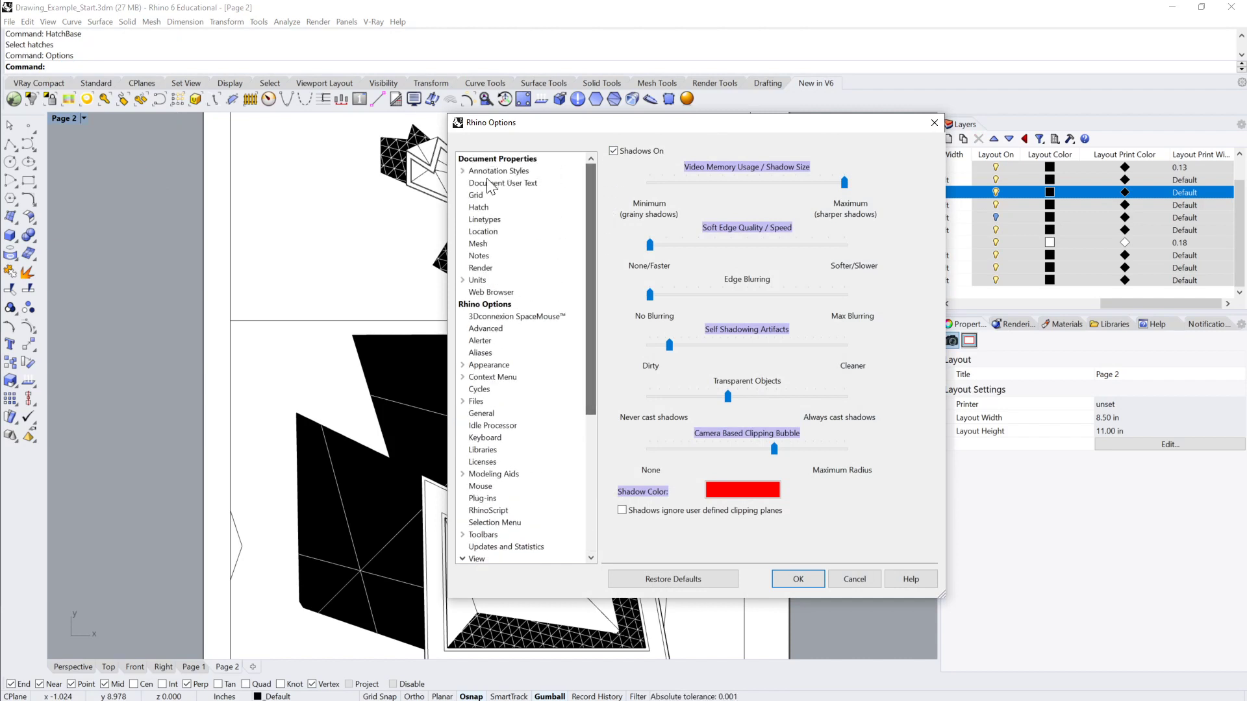
click(463, 172)
click(463, 171)
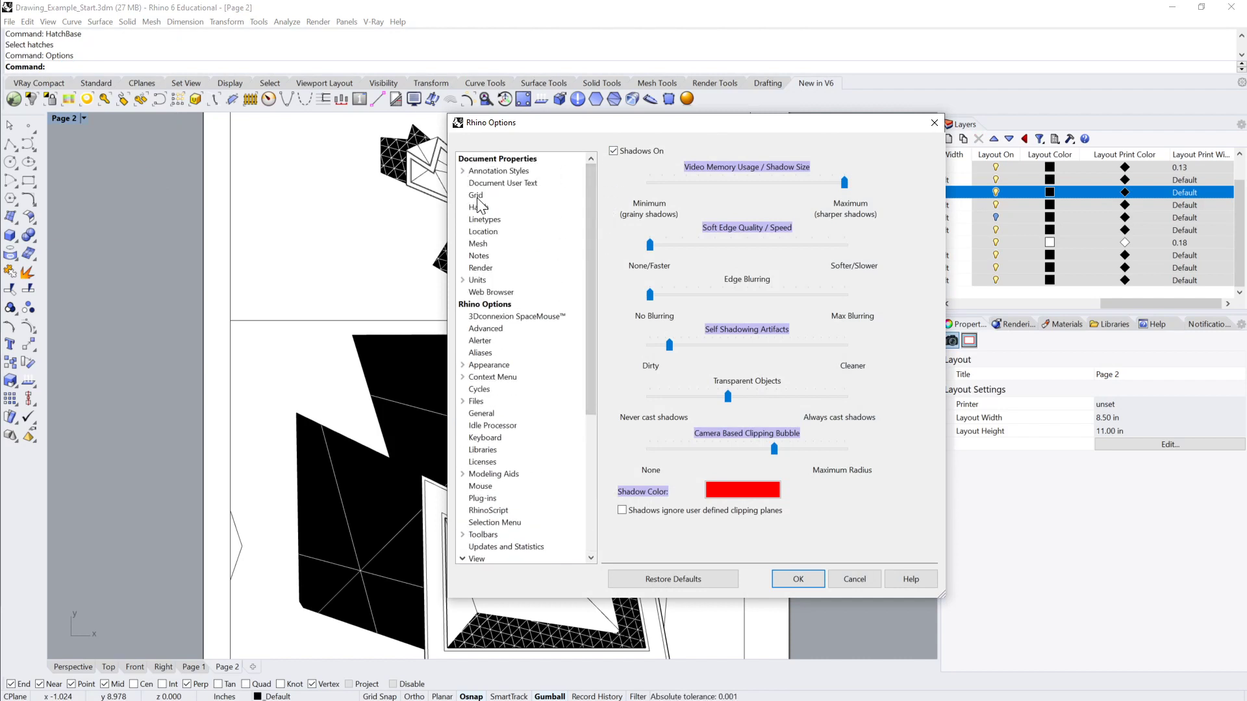
click(478, 206)
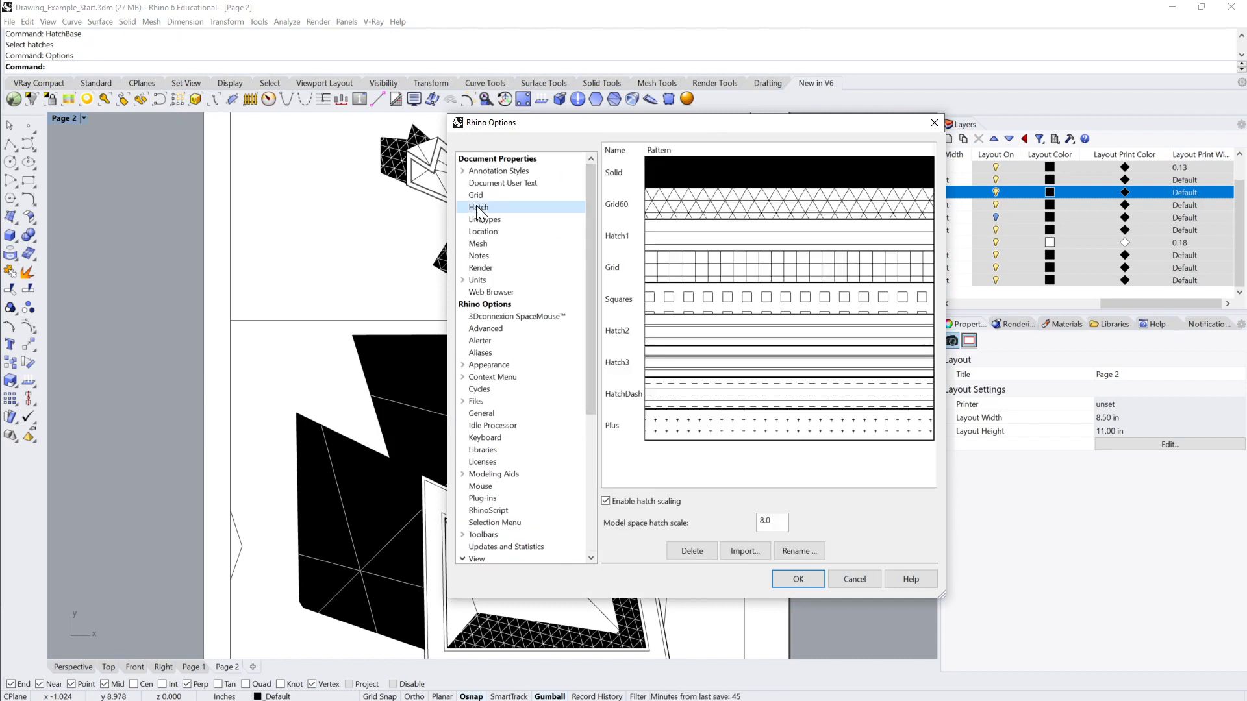
click(771, 521)
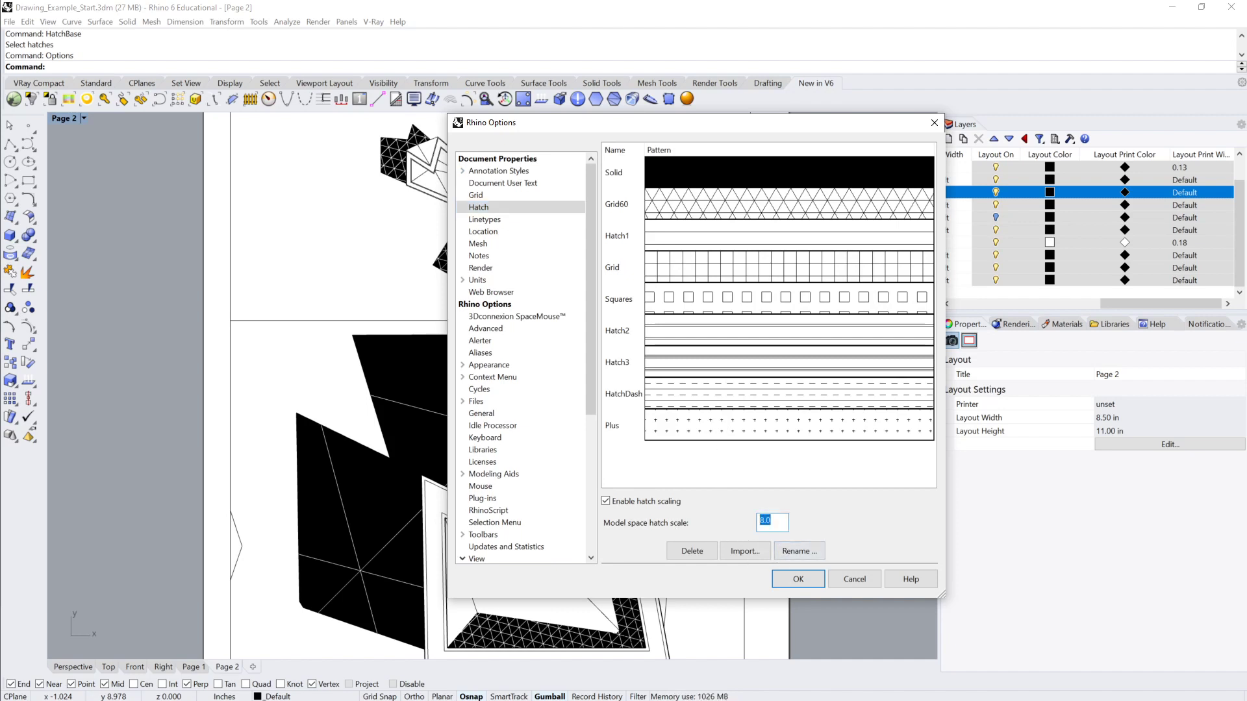
click(798, 579)
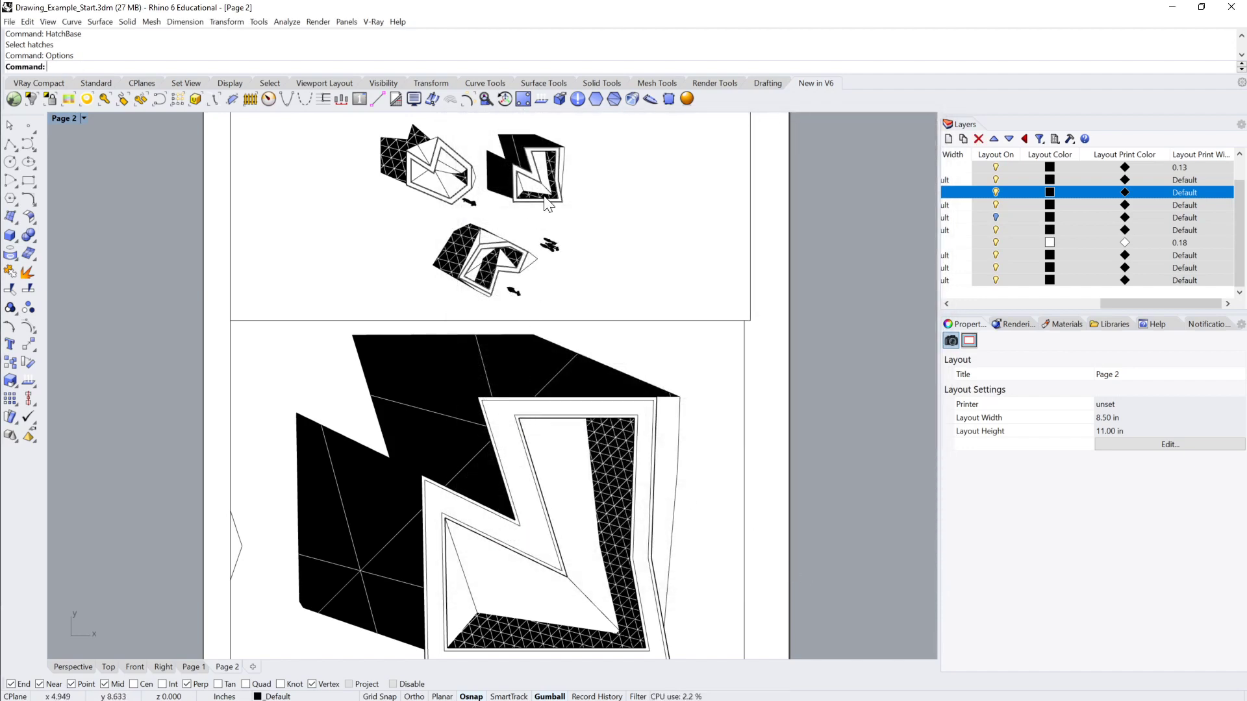
Step: Set the model space hatch scale in the document's Hatch properties back to 8 and apply it
text(Options)
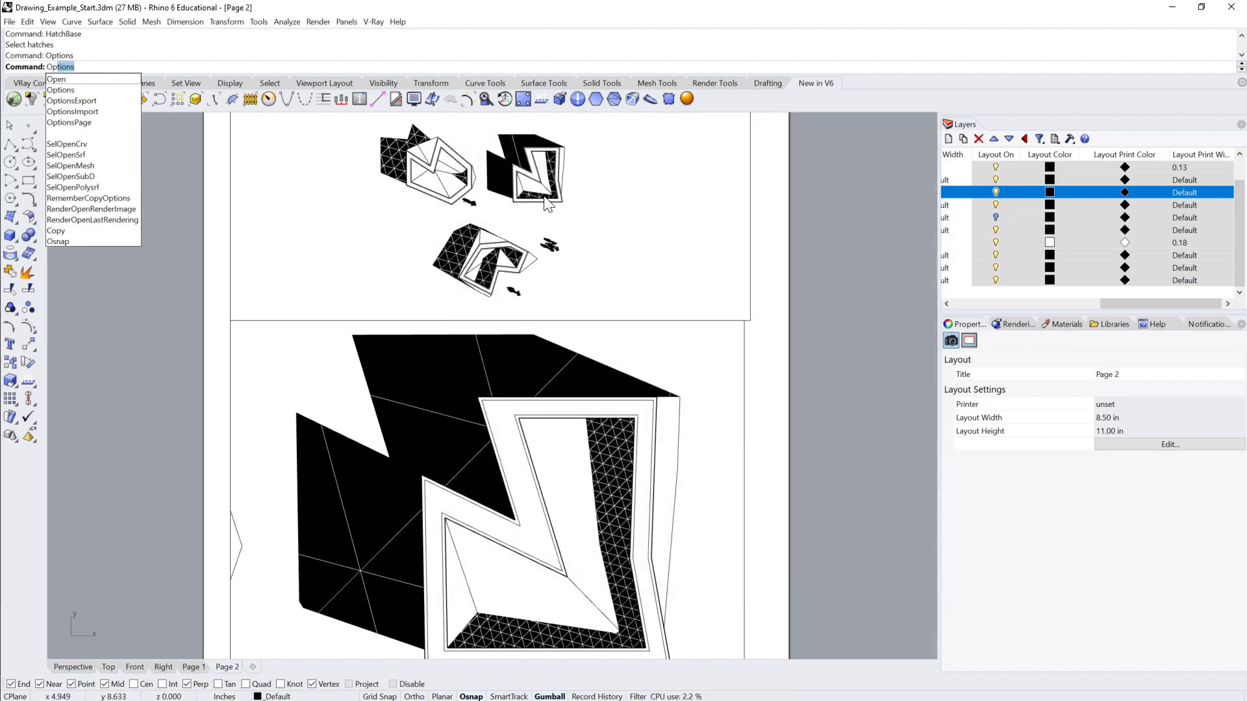
key(Return)
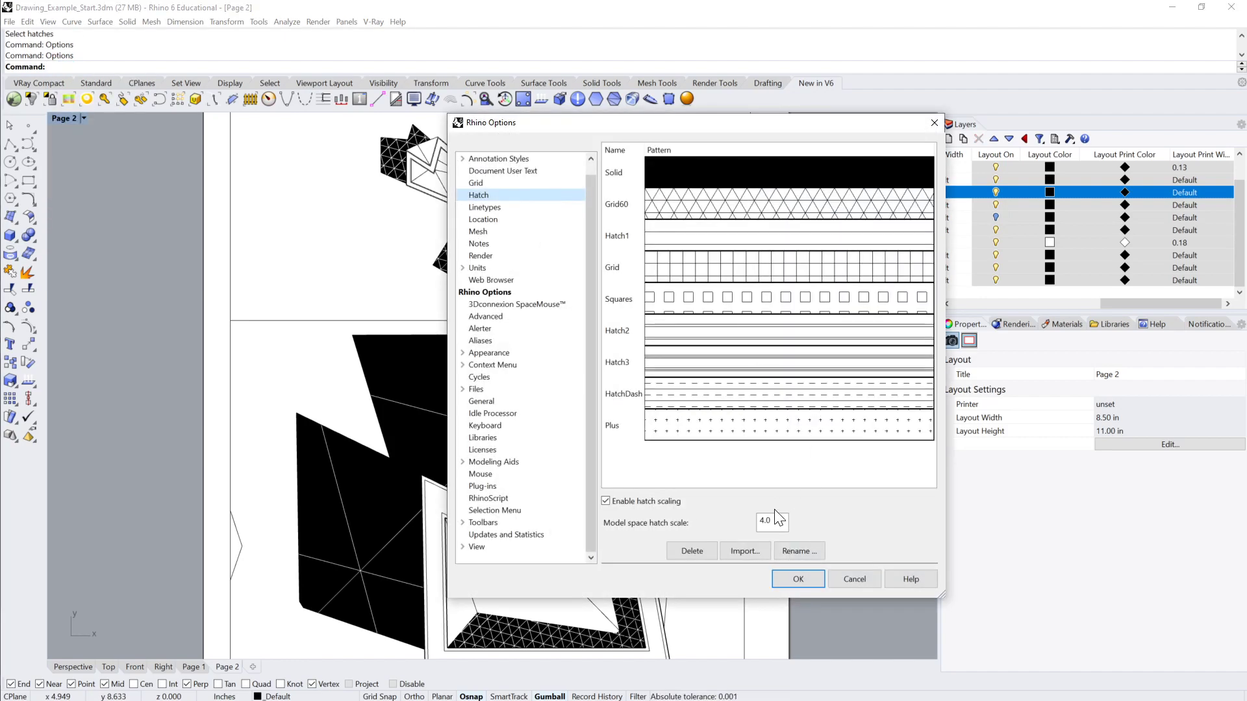
double_click(768, 521)
text(8)
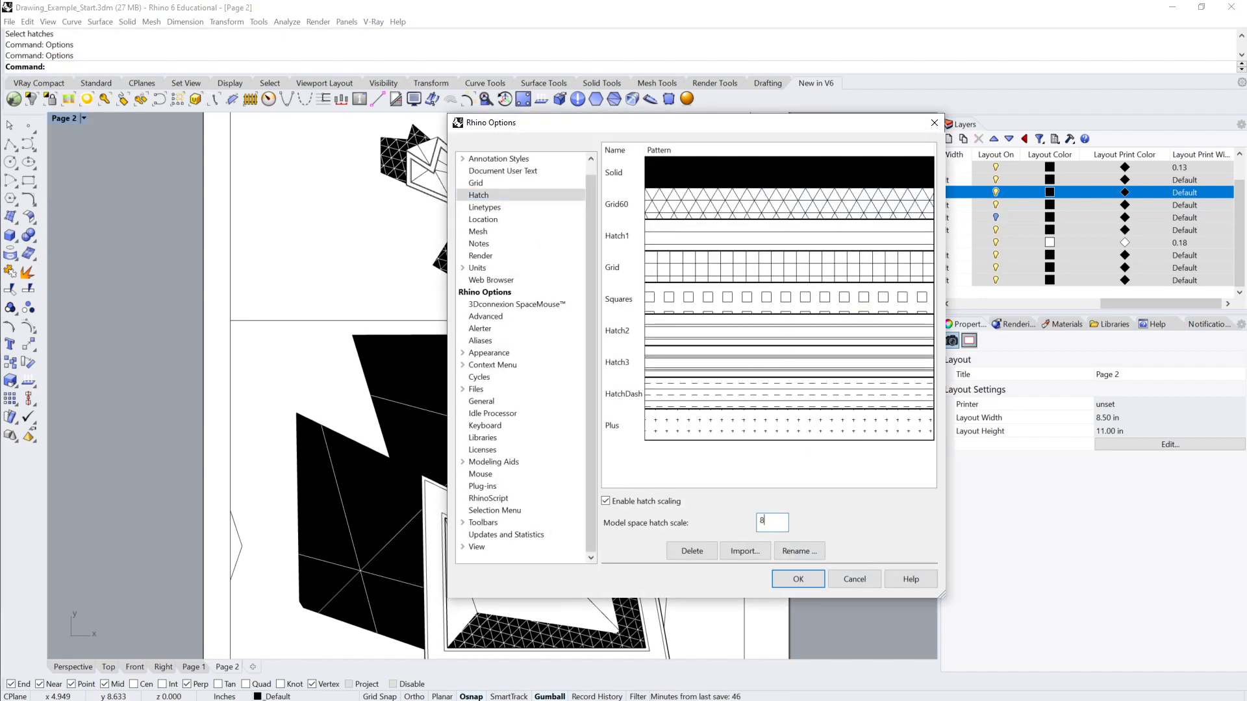
click(798, 579)
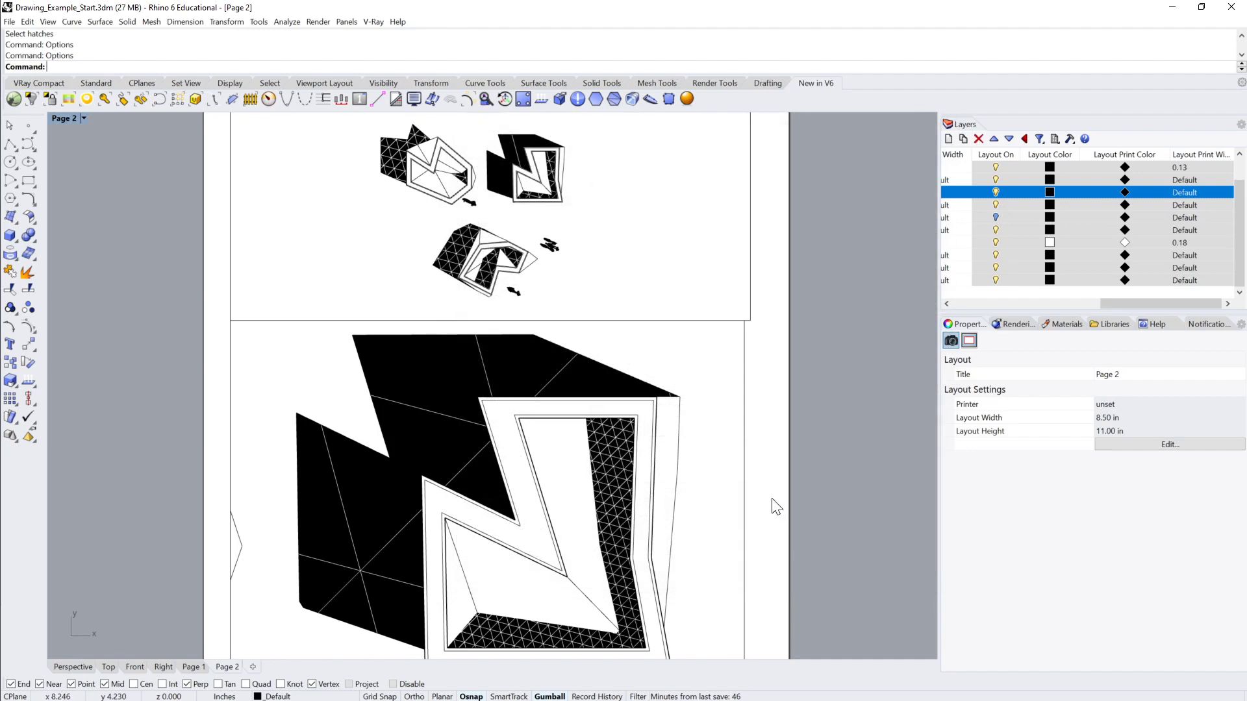
Step: In the lower detail, set the building's large outer shadow hatch to a pattern scale of 0.55
double_click(704, 453)
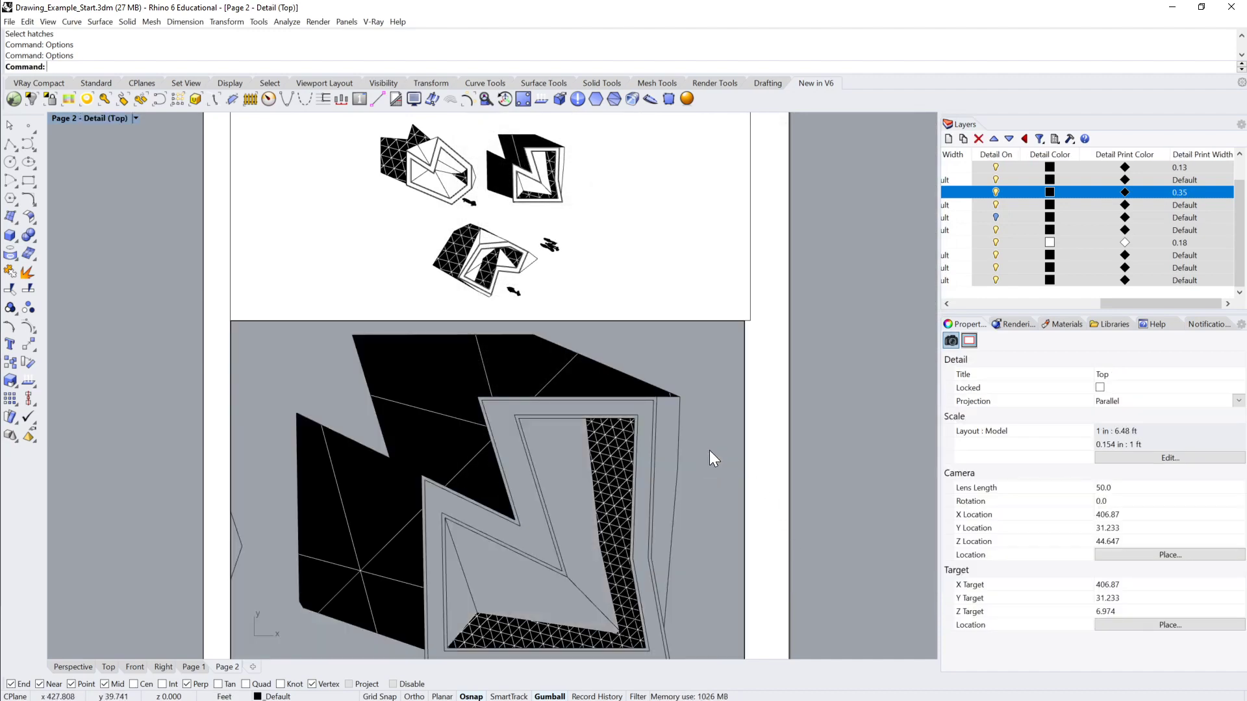
double_click(709, 450)
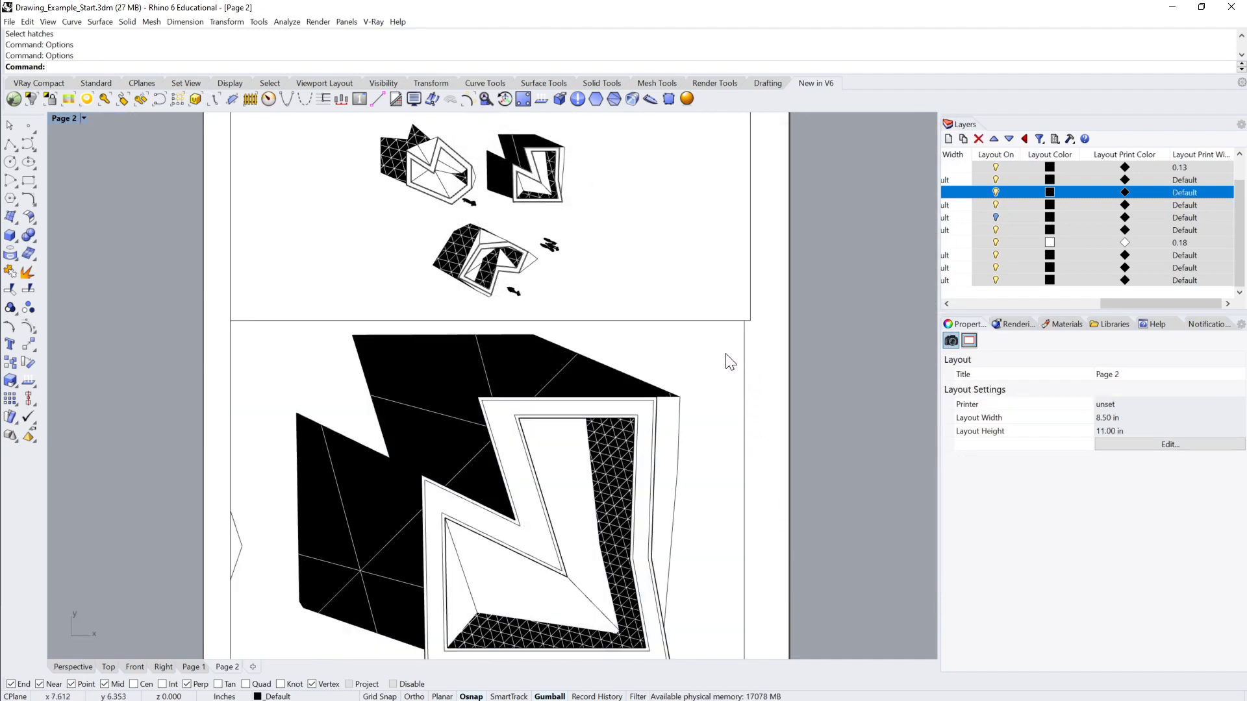
double_click(565, 366)
click(568, 360)
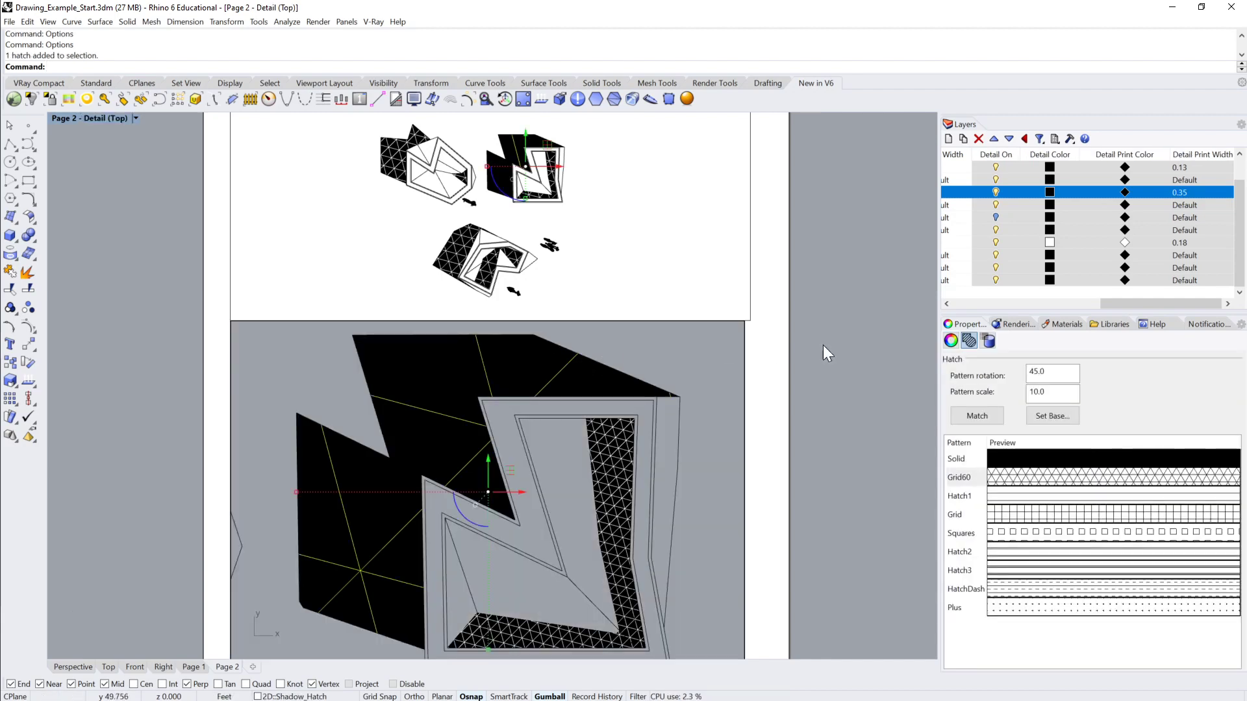
drag(1046, 395, 999, 395)
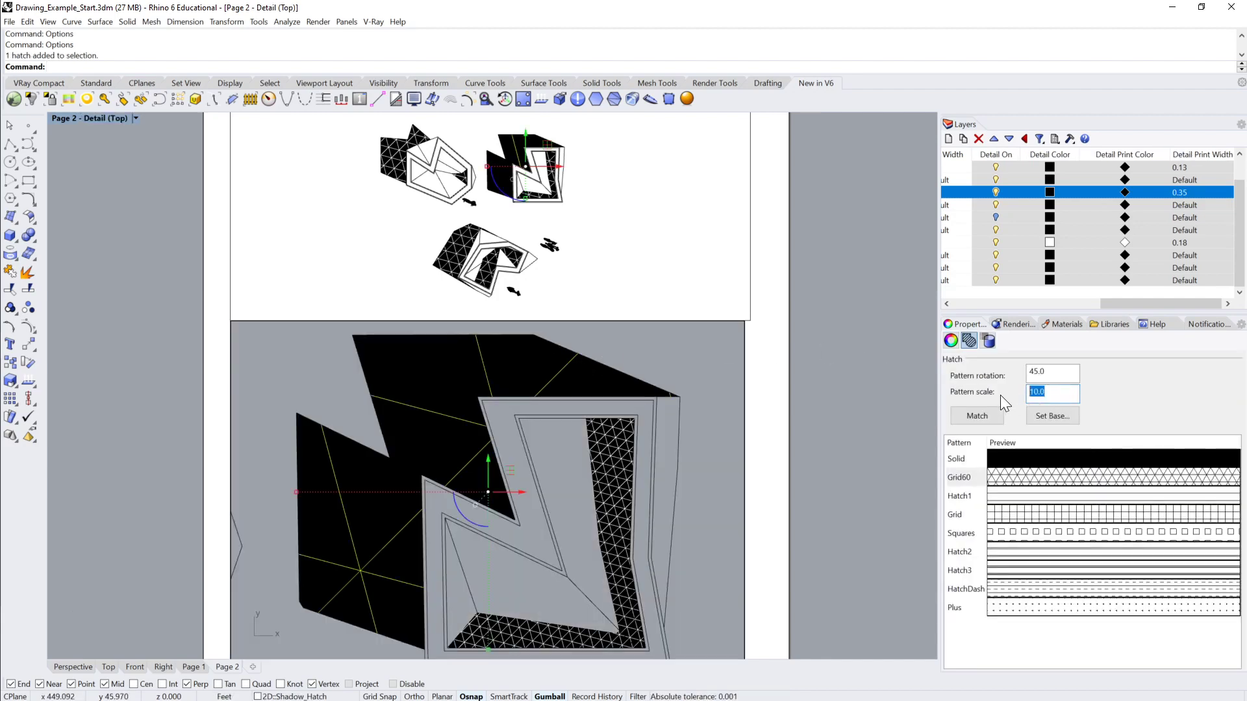
key(BackSpace)
text(0.3)
key(BackSpace)
text(5)
key(Return)
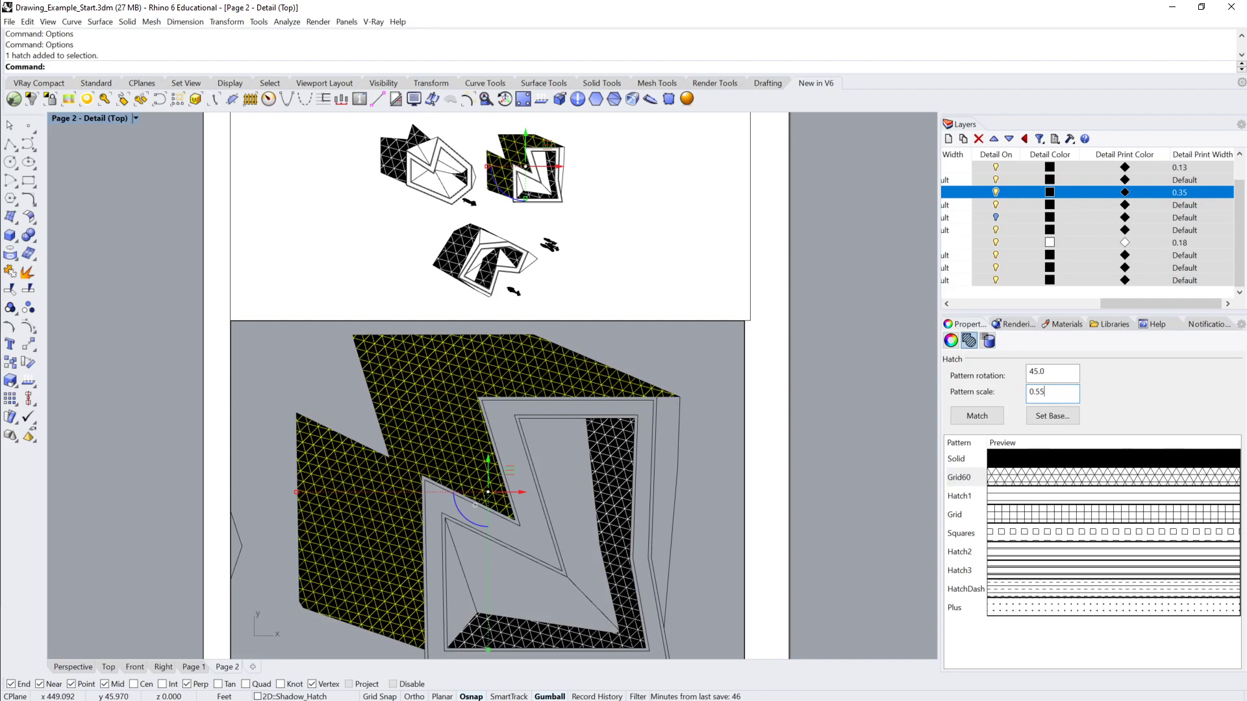
Step: Compare the building's large shadow hatch at 0.55 pattern scale in the lower detail with the same hatch in the upper detail
click(667, 369)
double_click(667, 368)
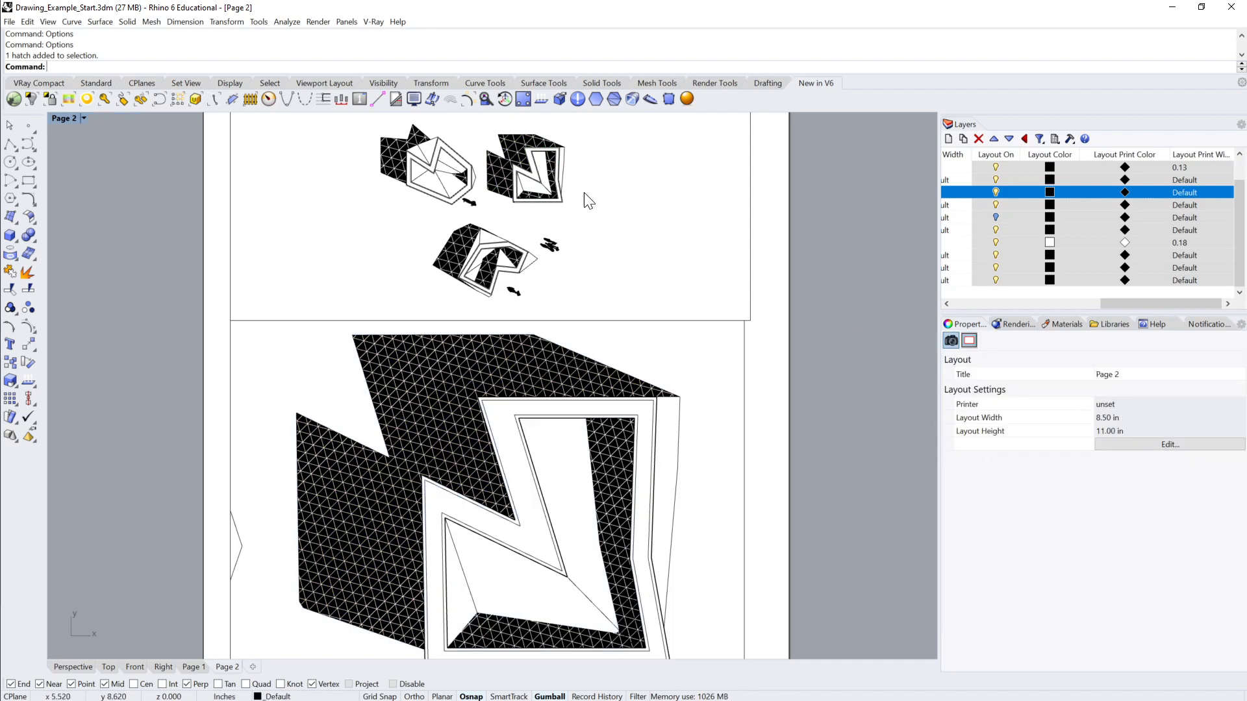
right_drag(588, 238, 585, 262)
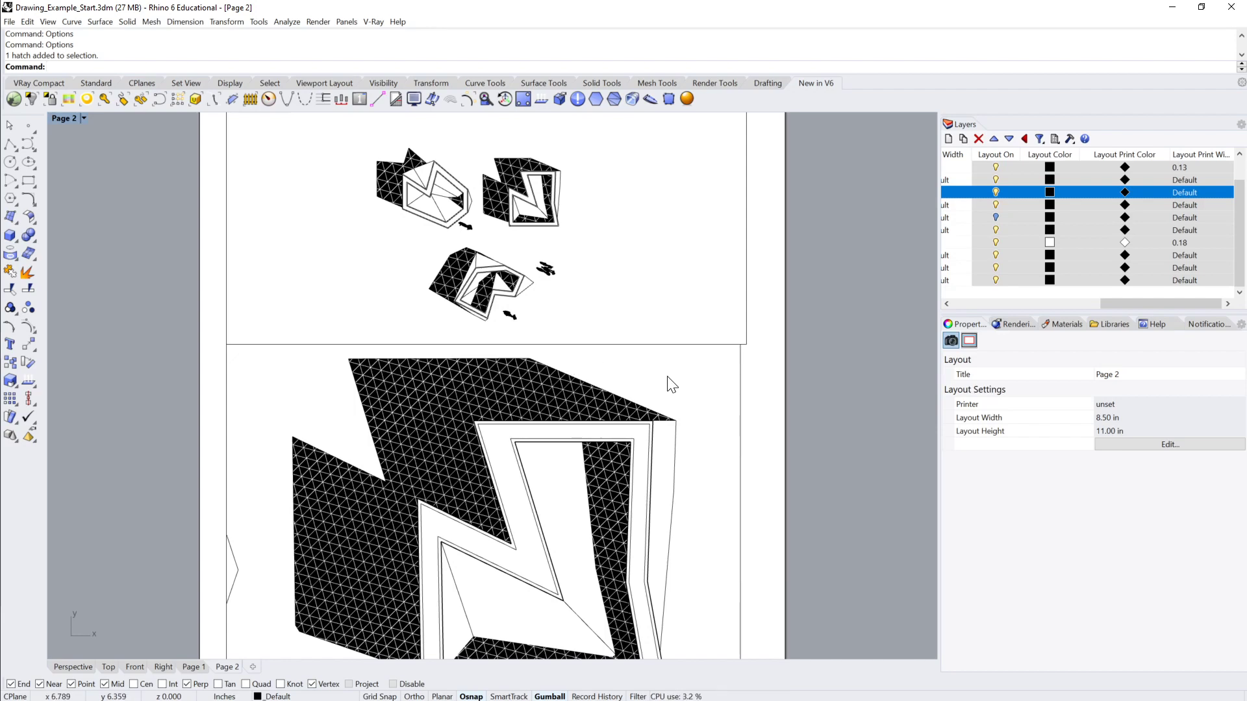
double_click(563, 399)
click(570, 399)
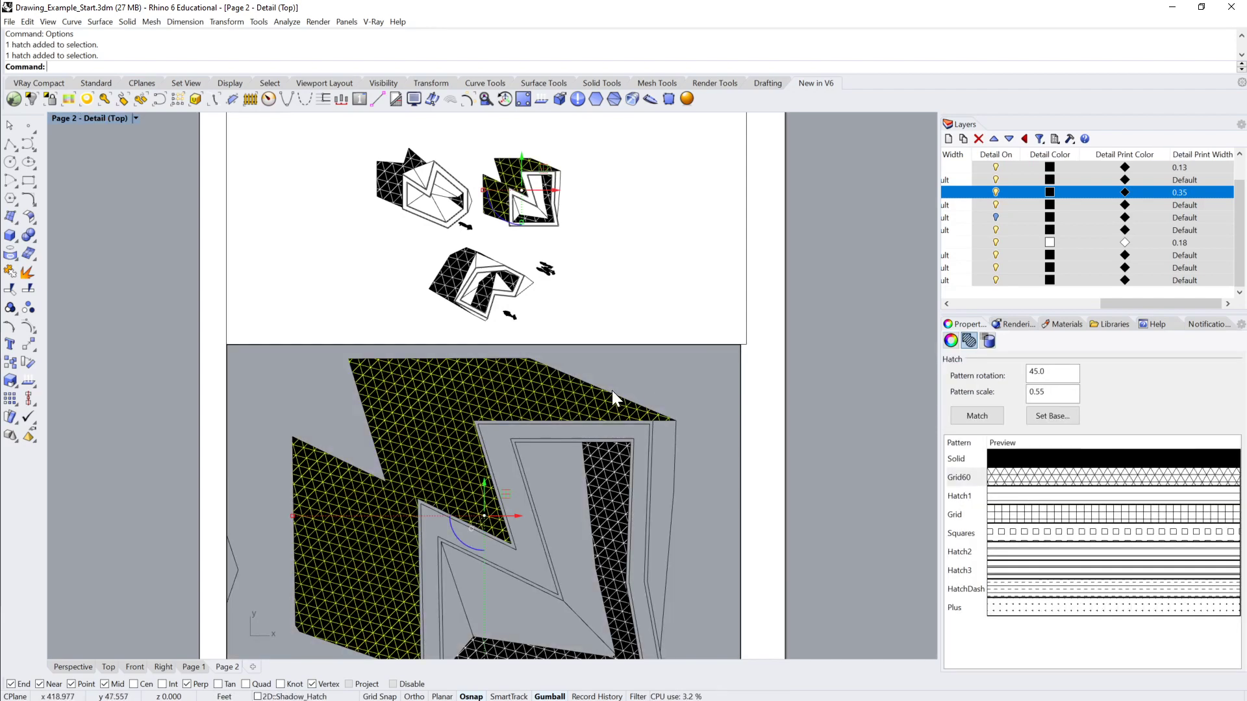
click(606, 282)
right_drag(617, 249, 622, 261)
Step: Reframe the upper detail's view around the three buildings, then return to the layout with the whole of Page 2 in view
double_click(543, 223)
scroll(543, 221, up, 6)
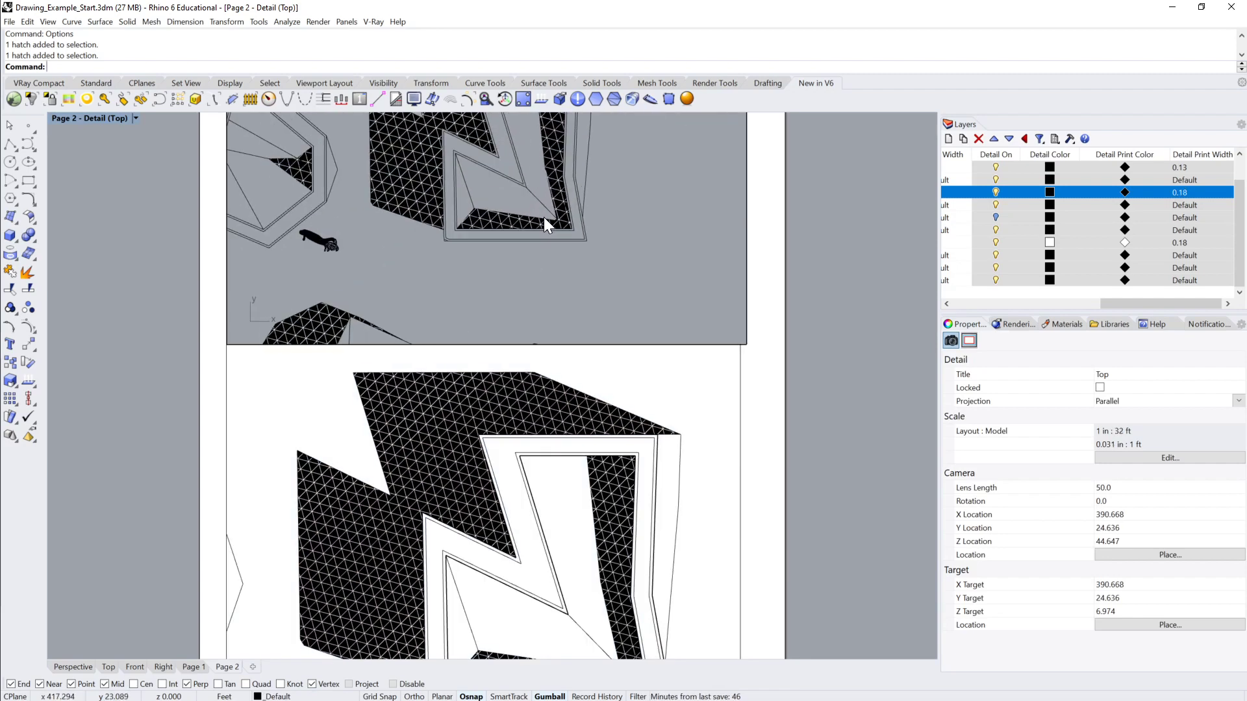
right_drag(543, 217, 606, 297)
scroll(613, 283, down, 5)
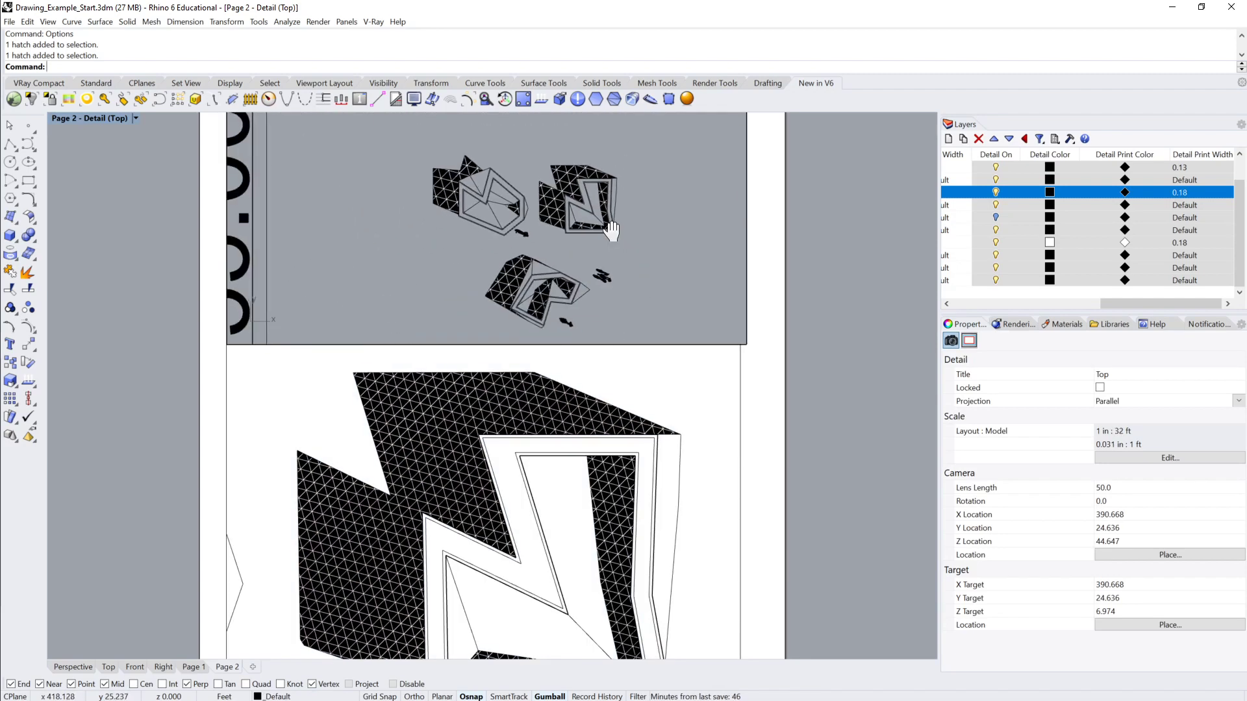
right_drag(615, 221, 589, 199)
scroll(617, 204, down, 2)
right_drag(621, 215, 624, 222)
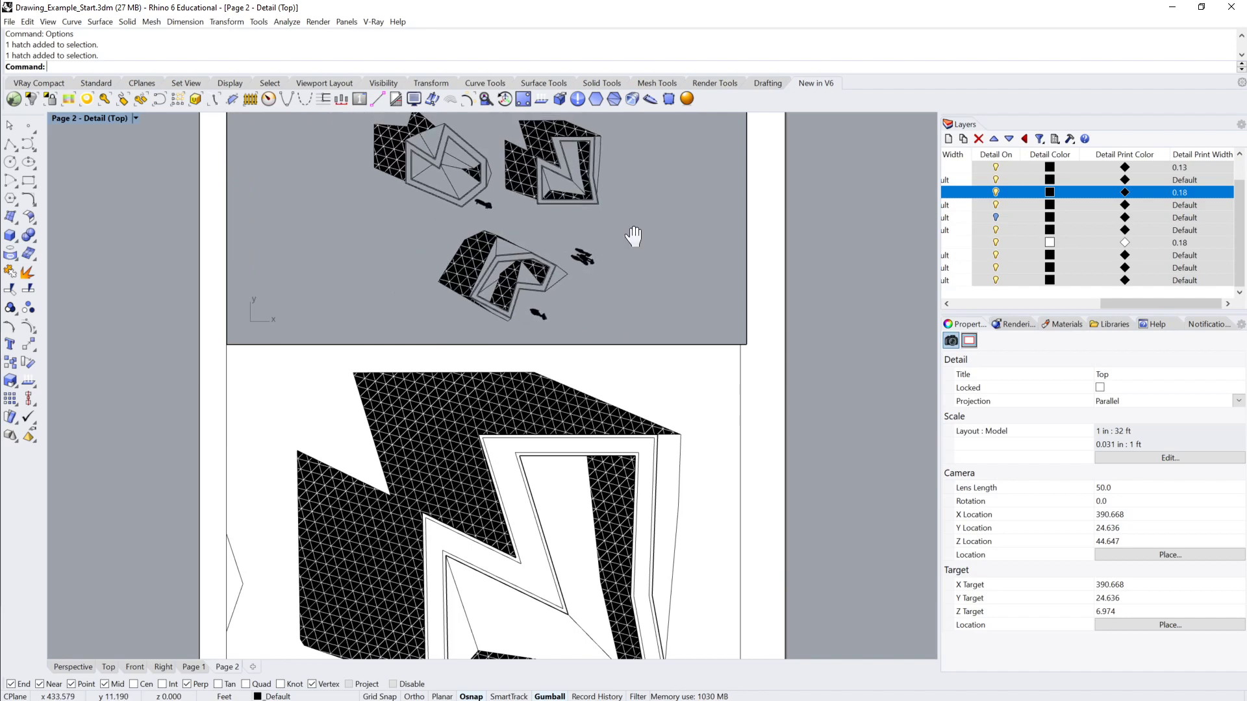
double_click(770, 236)
right_drag(771, 240, 739, 292)
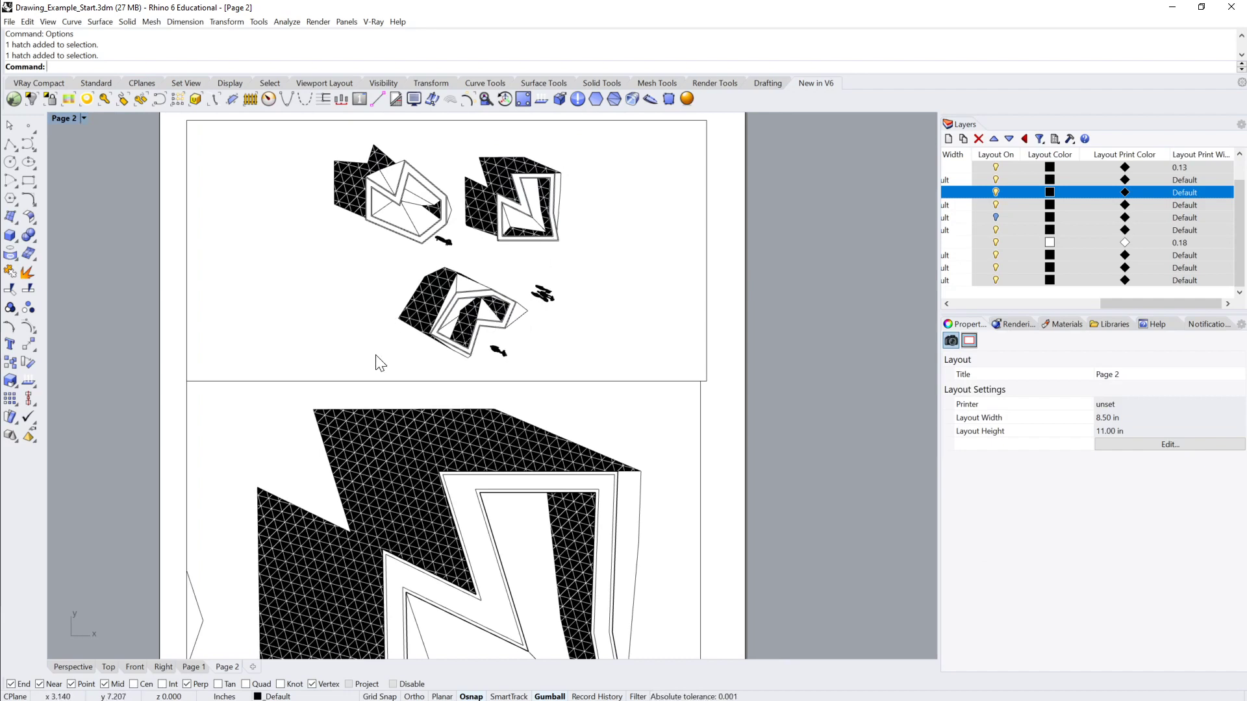
scroll(376, 355, down, 2)
right_drag(405, 382, 455, 315)
scroll(420, 302, down, 2)
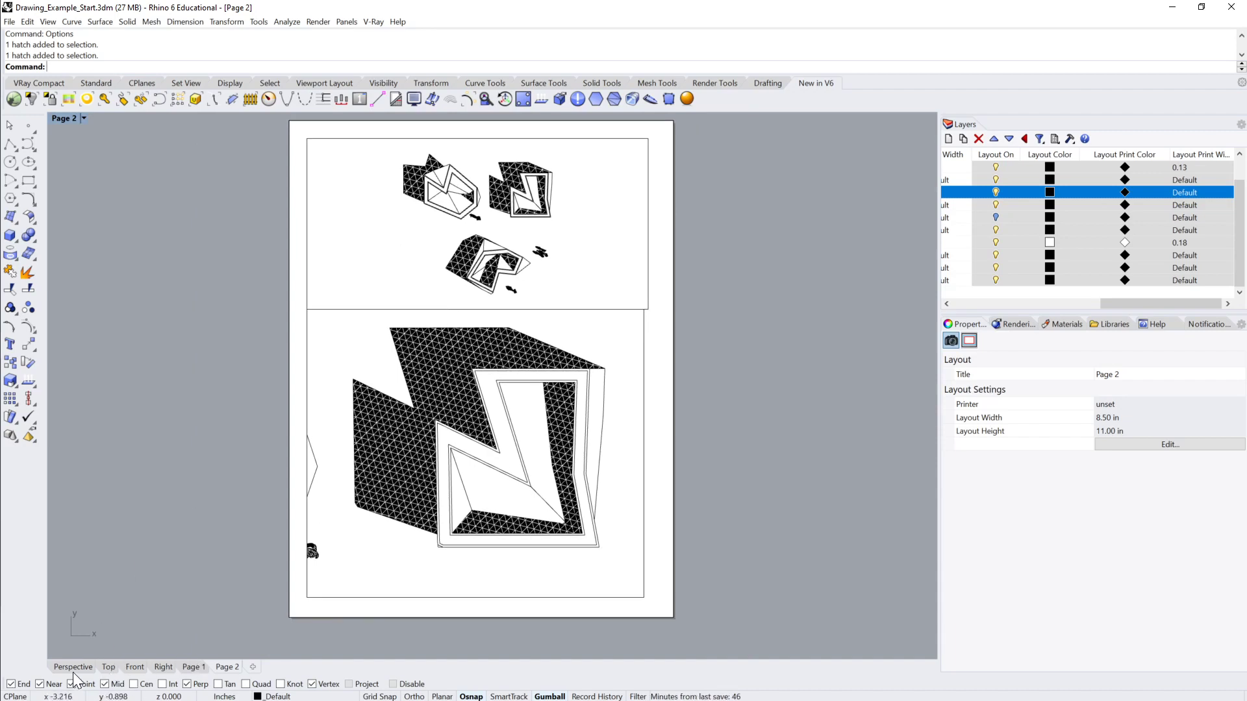
Step: Examine the shadow hatches of all three buildings in the model's Top view
click(108, 667)
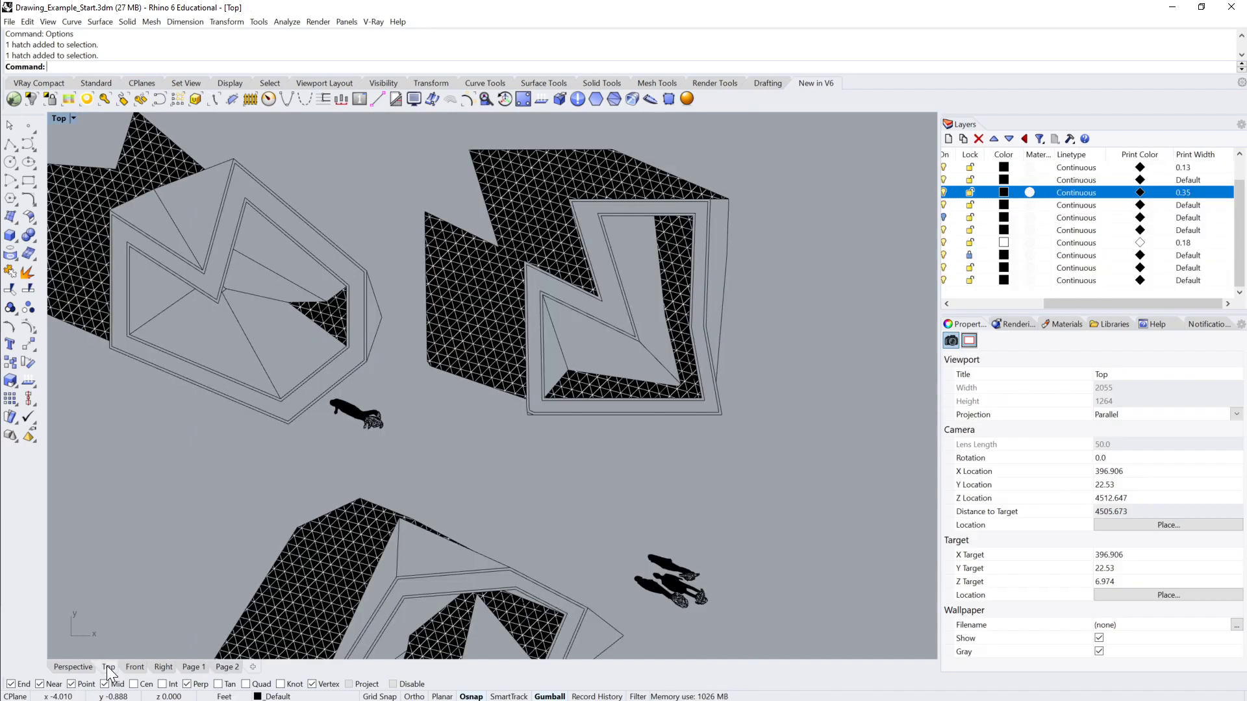
scroll(406, 544, down, 8)
right_drag(406, 544, 459, 423)
right_drag(324, 491, 350, 517)
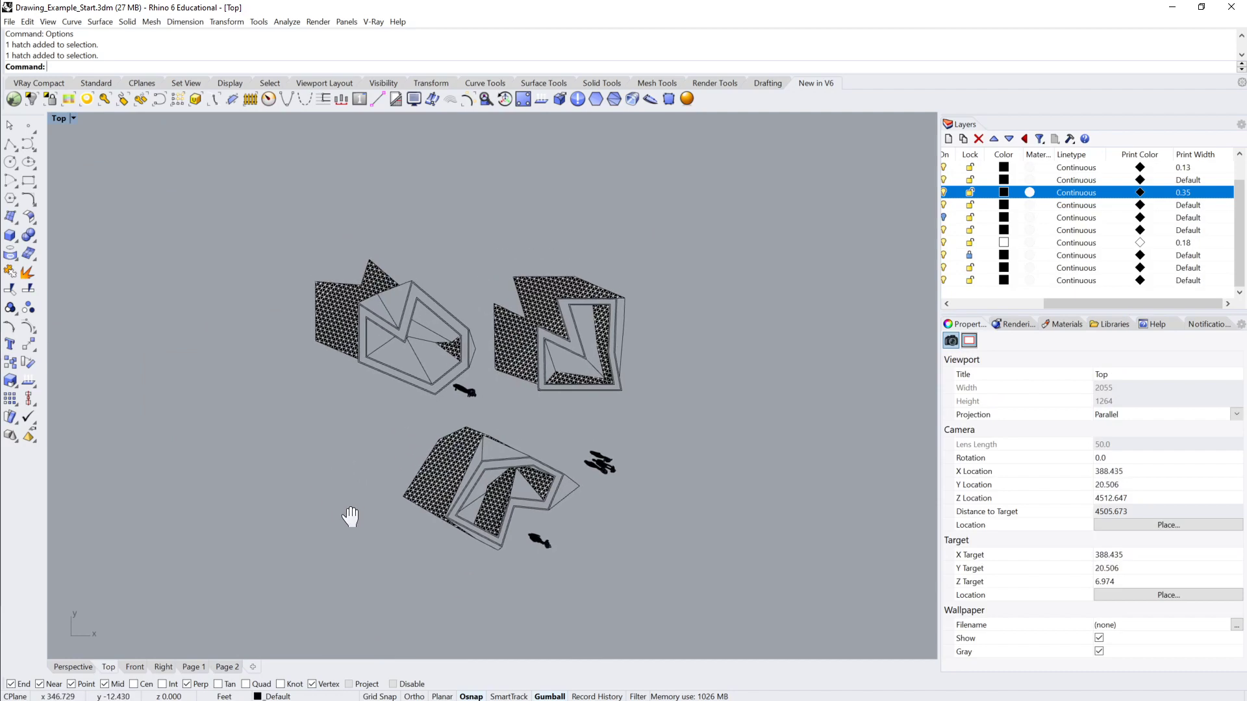
scroll(622, 403, up, 4)
scroll(597, 402, down, 2)
scroll(609, 400, up, 2)
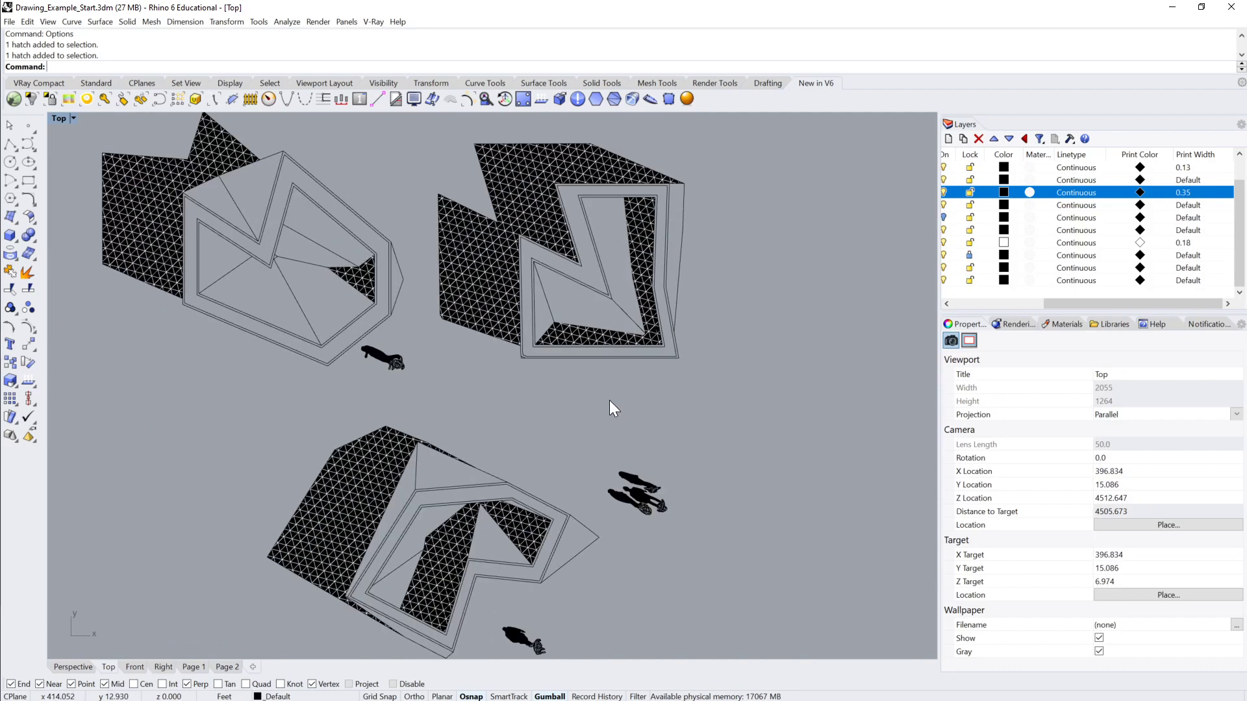
scroll(634, 415, down, 2)
mouse_move(609, 400)
right_down()
mouse_move(648, 412)
mouse_move(617, 412)
right_up()
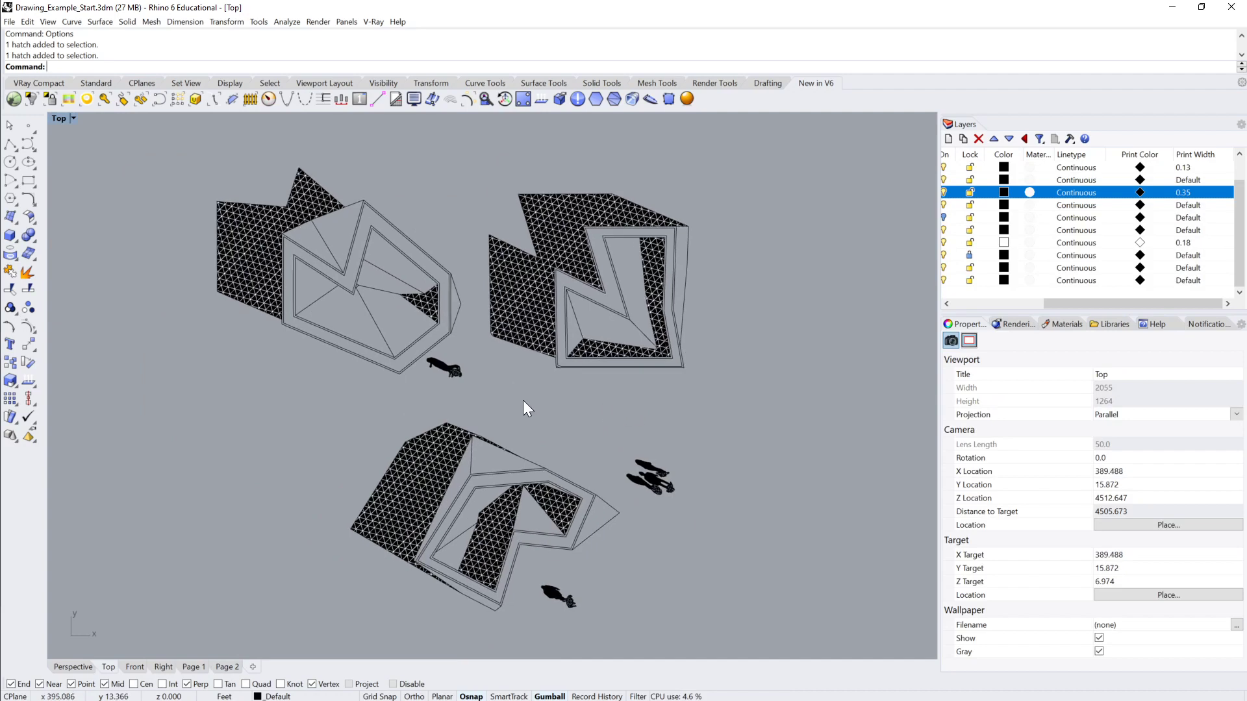
right_drag(519, 415, 555, 369)
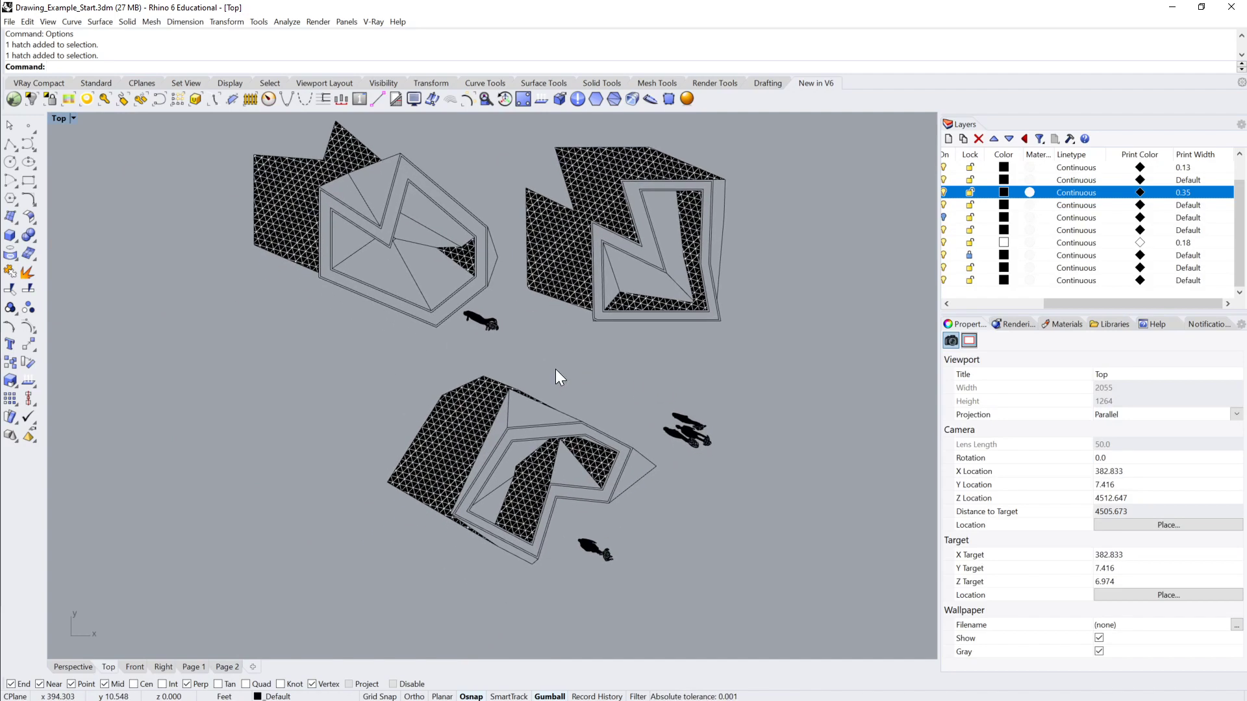
right_drag(595, 315, 580, 383)
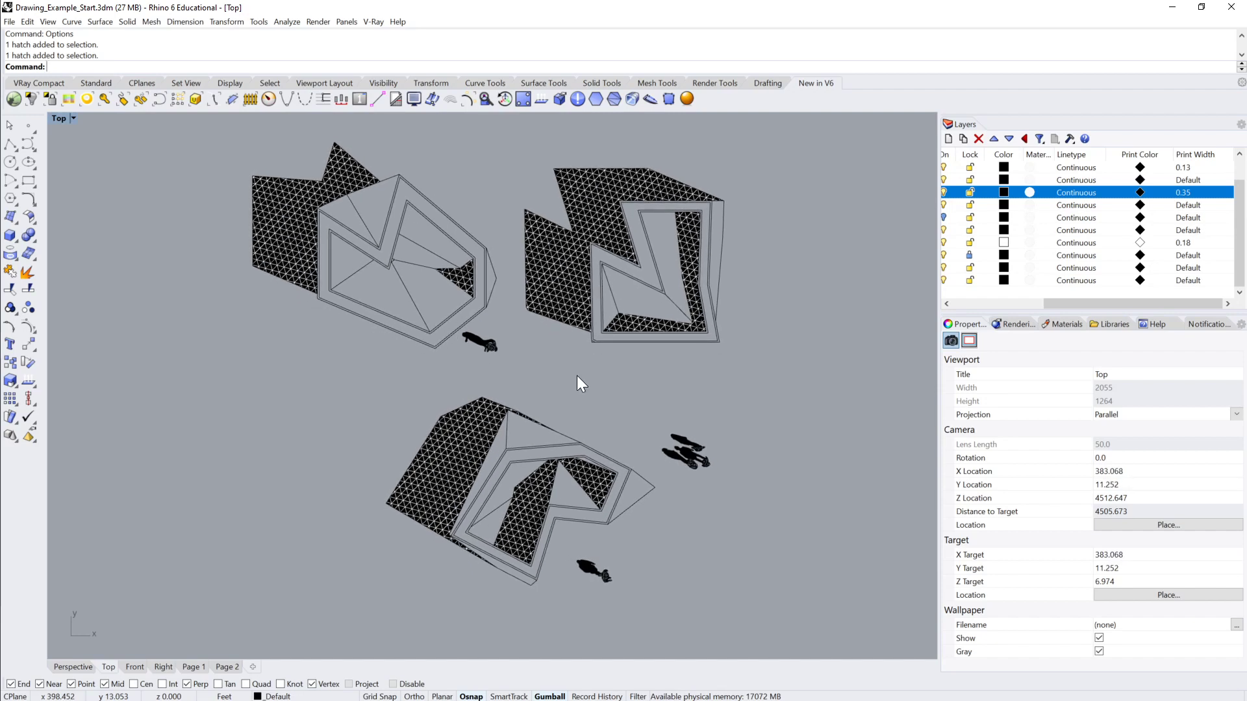